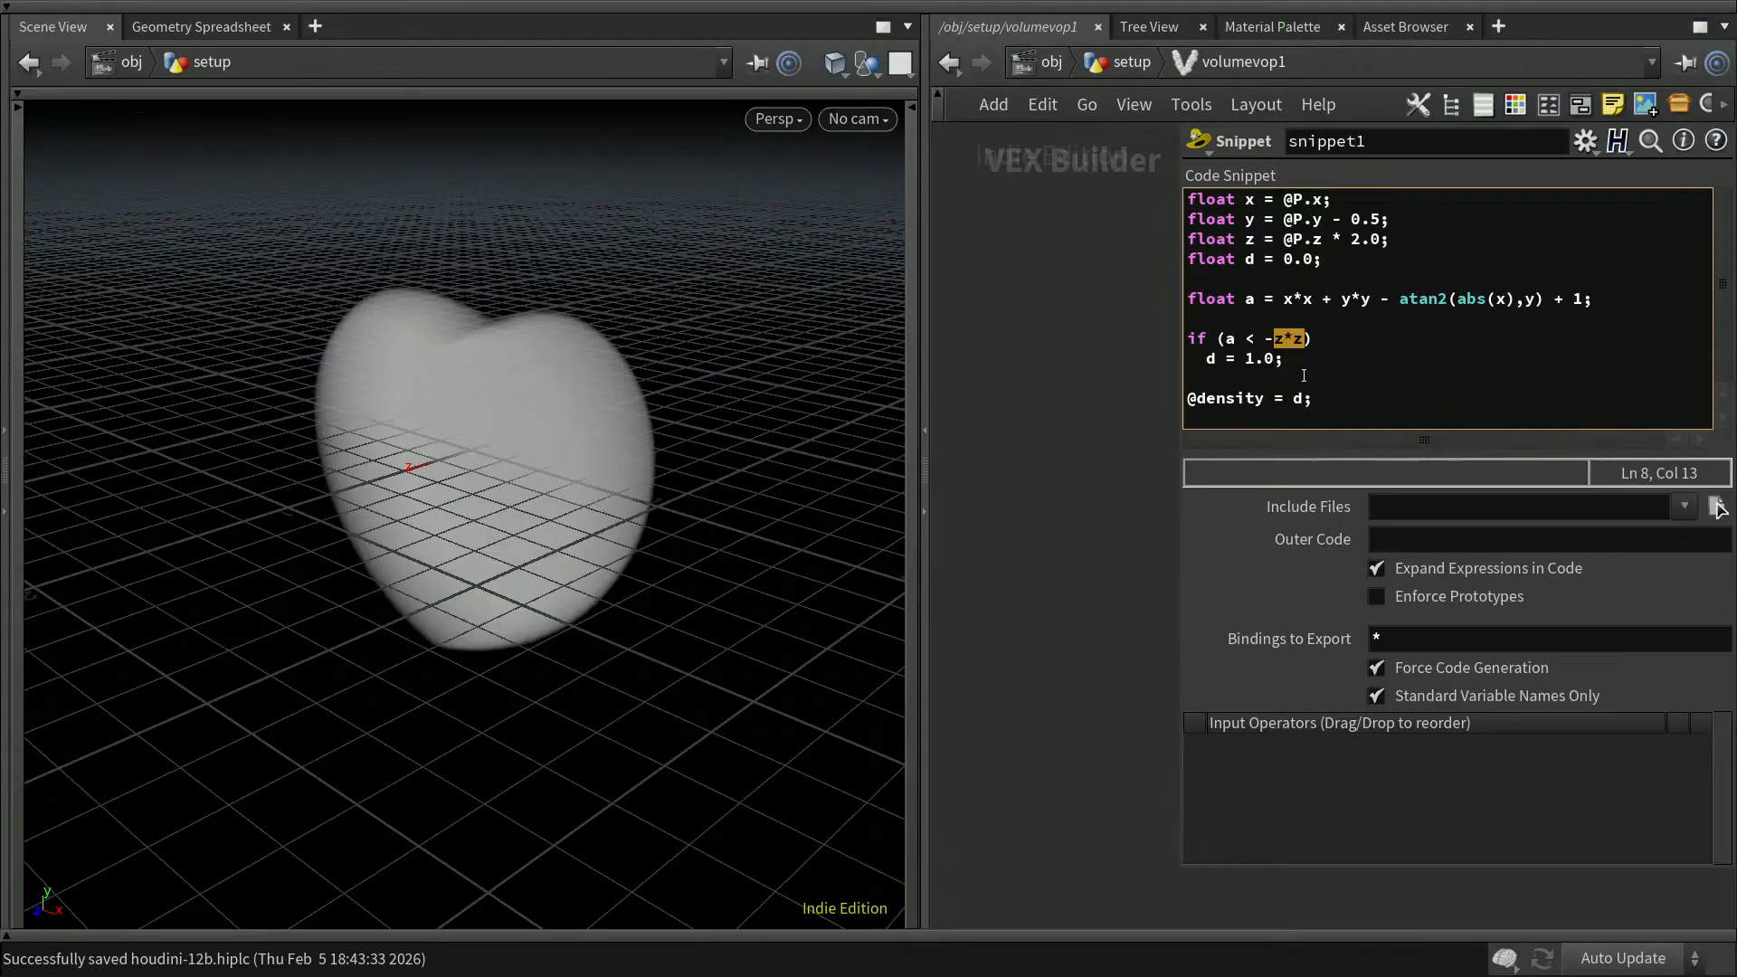
Step: In the snippet code, move the z*z term into the expression for a, test a < 0, save the scene and return to the setup network
left_click(1377, 299)
type("+ z*z")
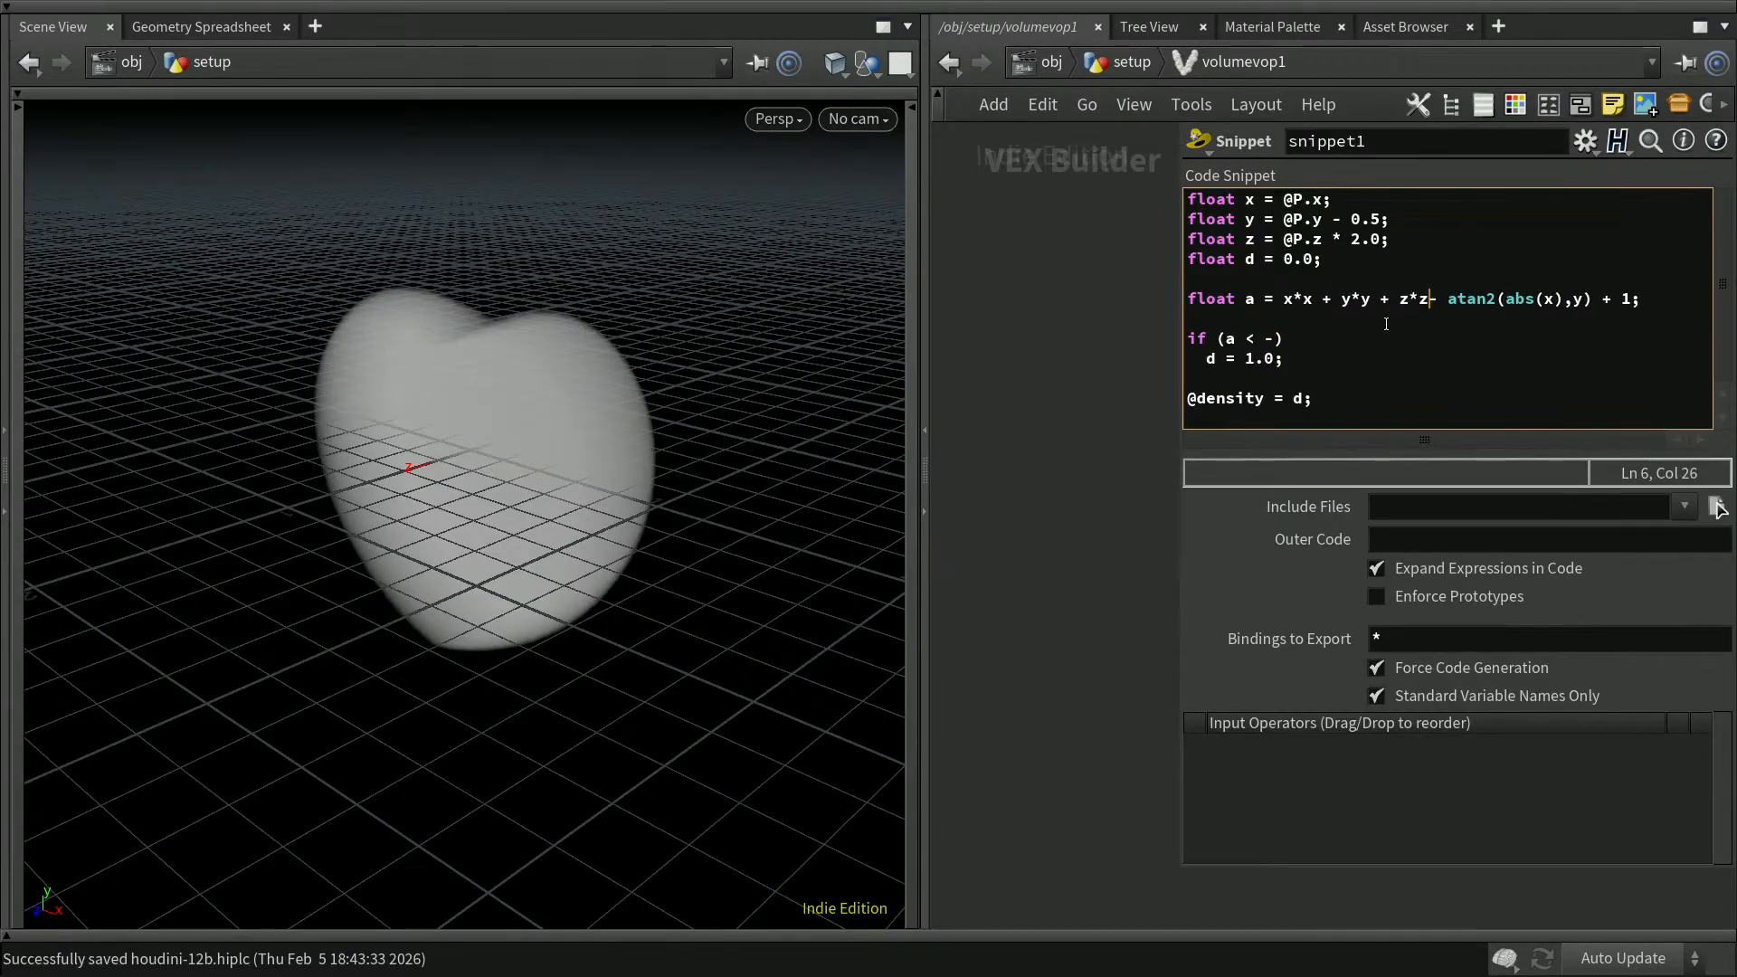
left_click(1267, 337)
type("0")
left_click(1068, 604)
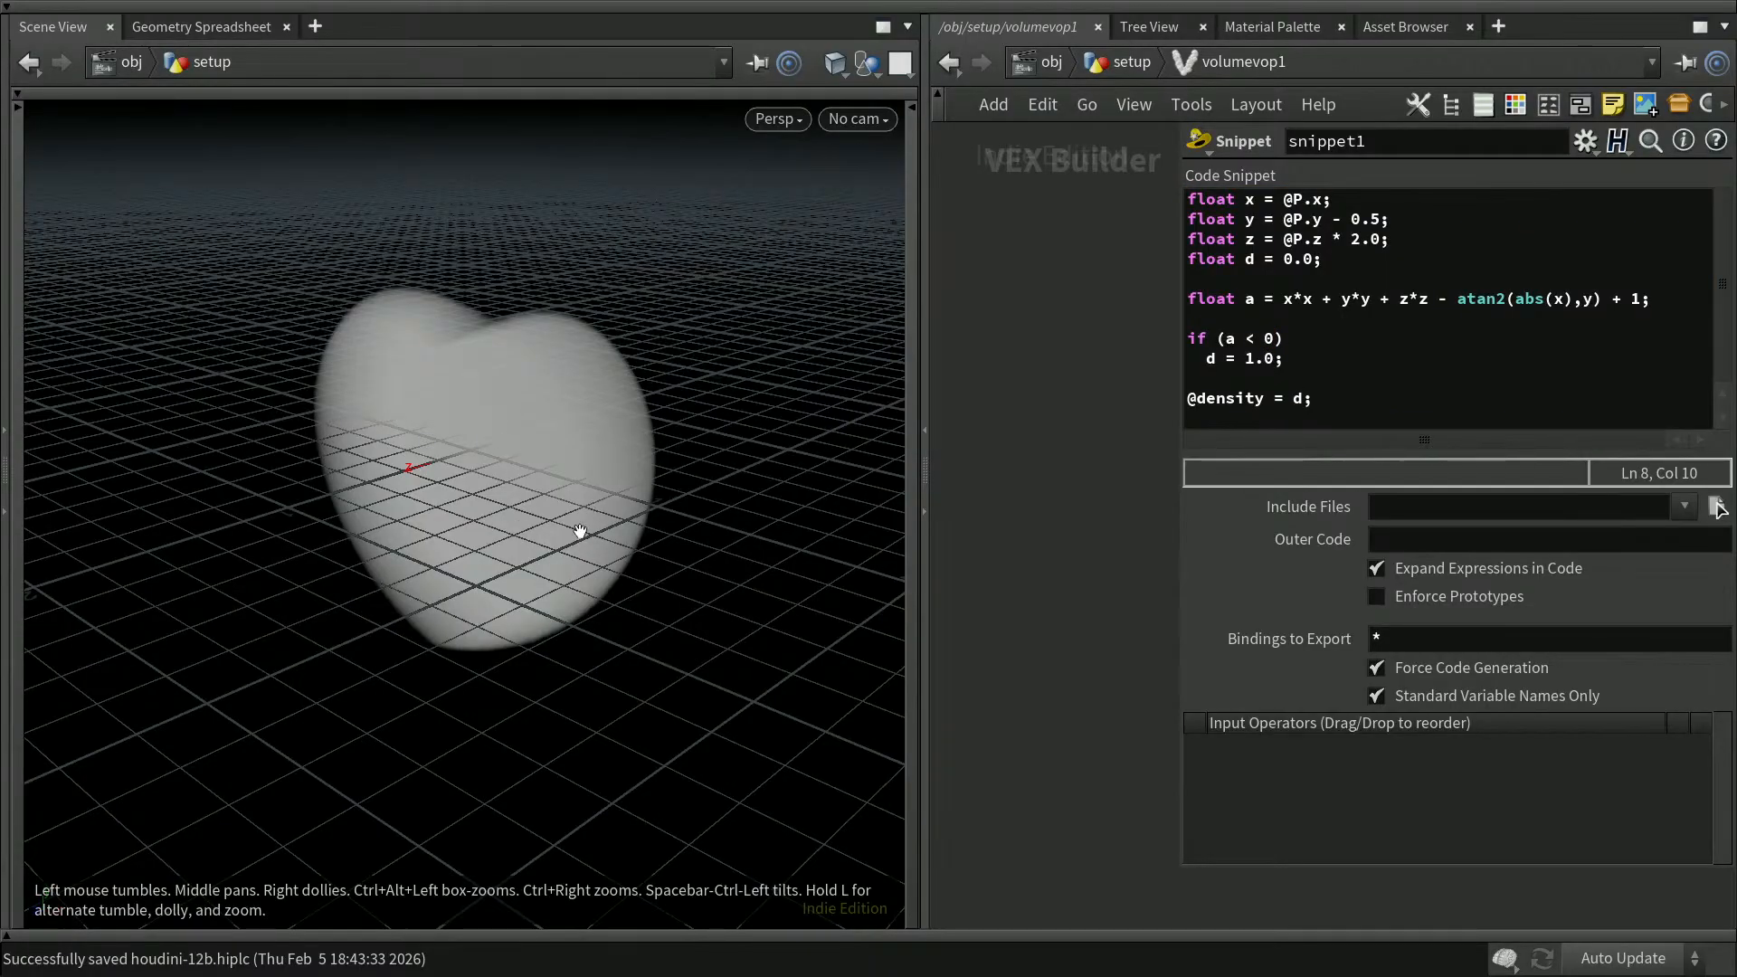
key("ctrl+s")
key("p")
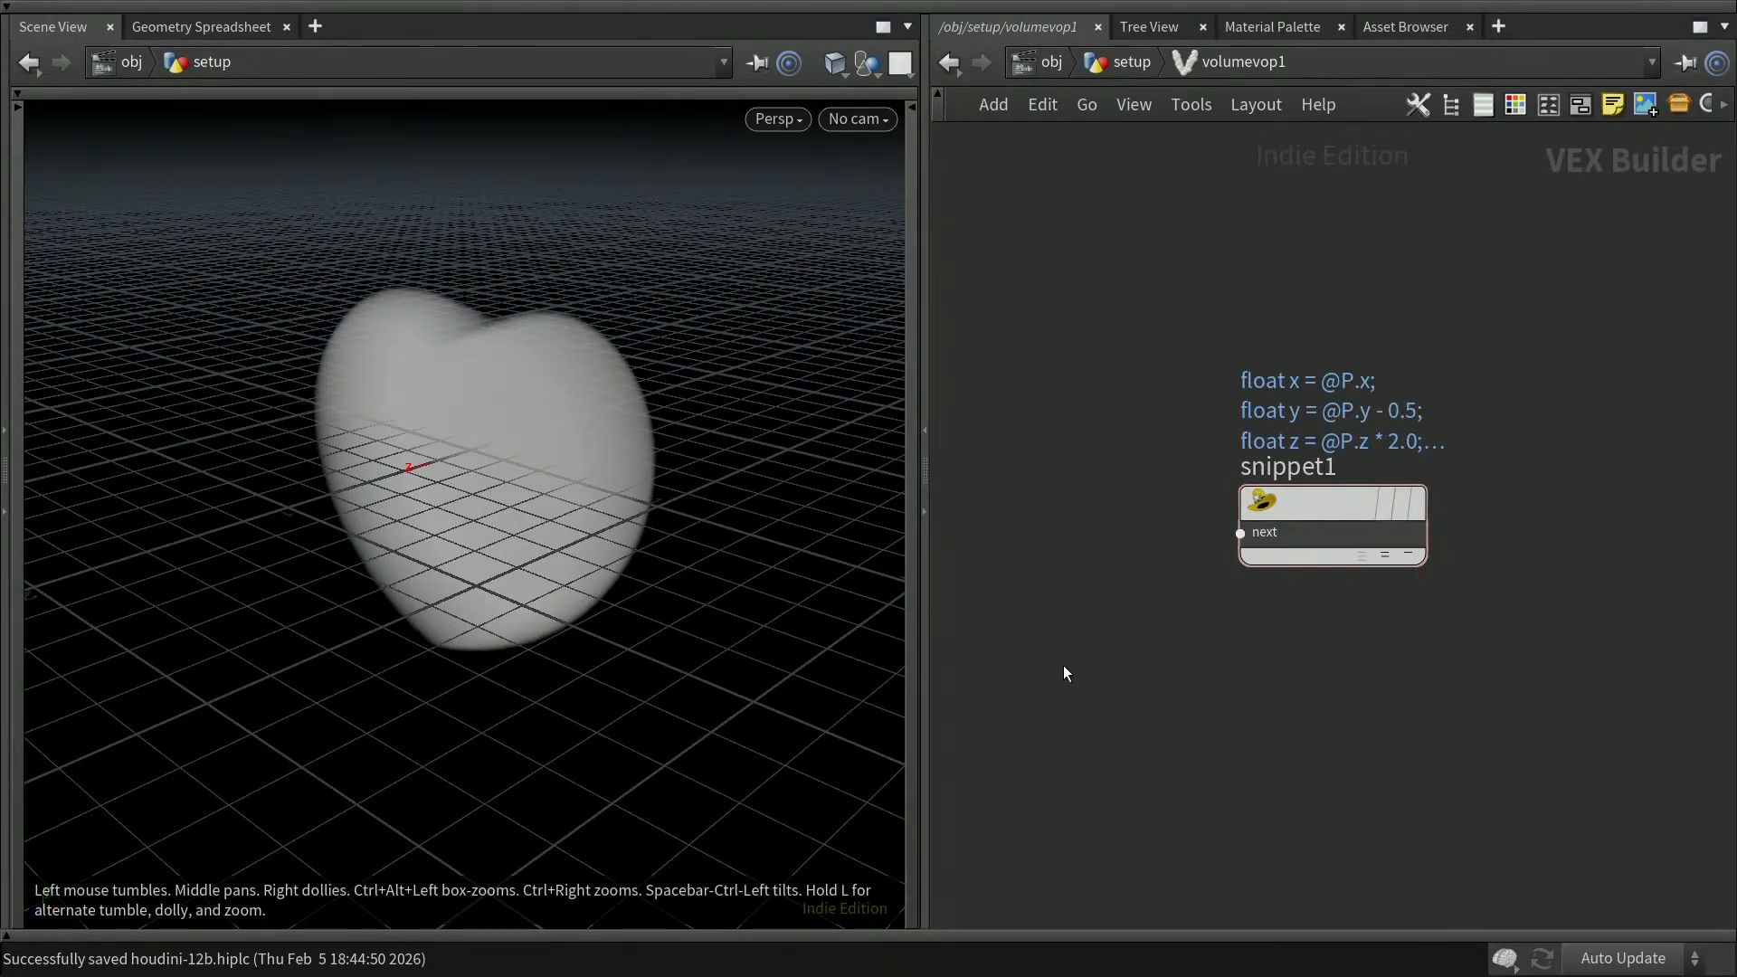
key("u")
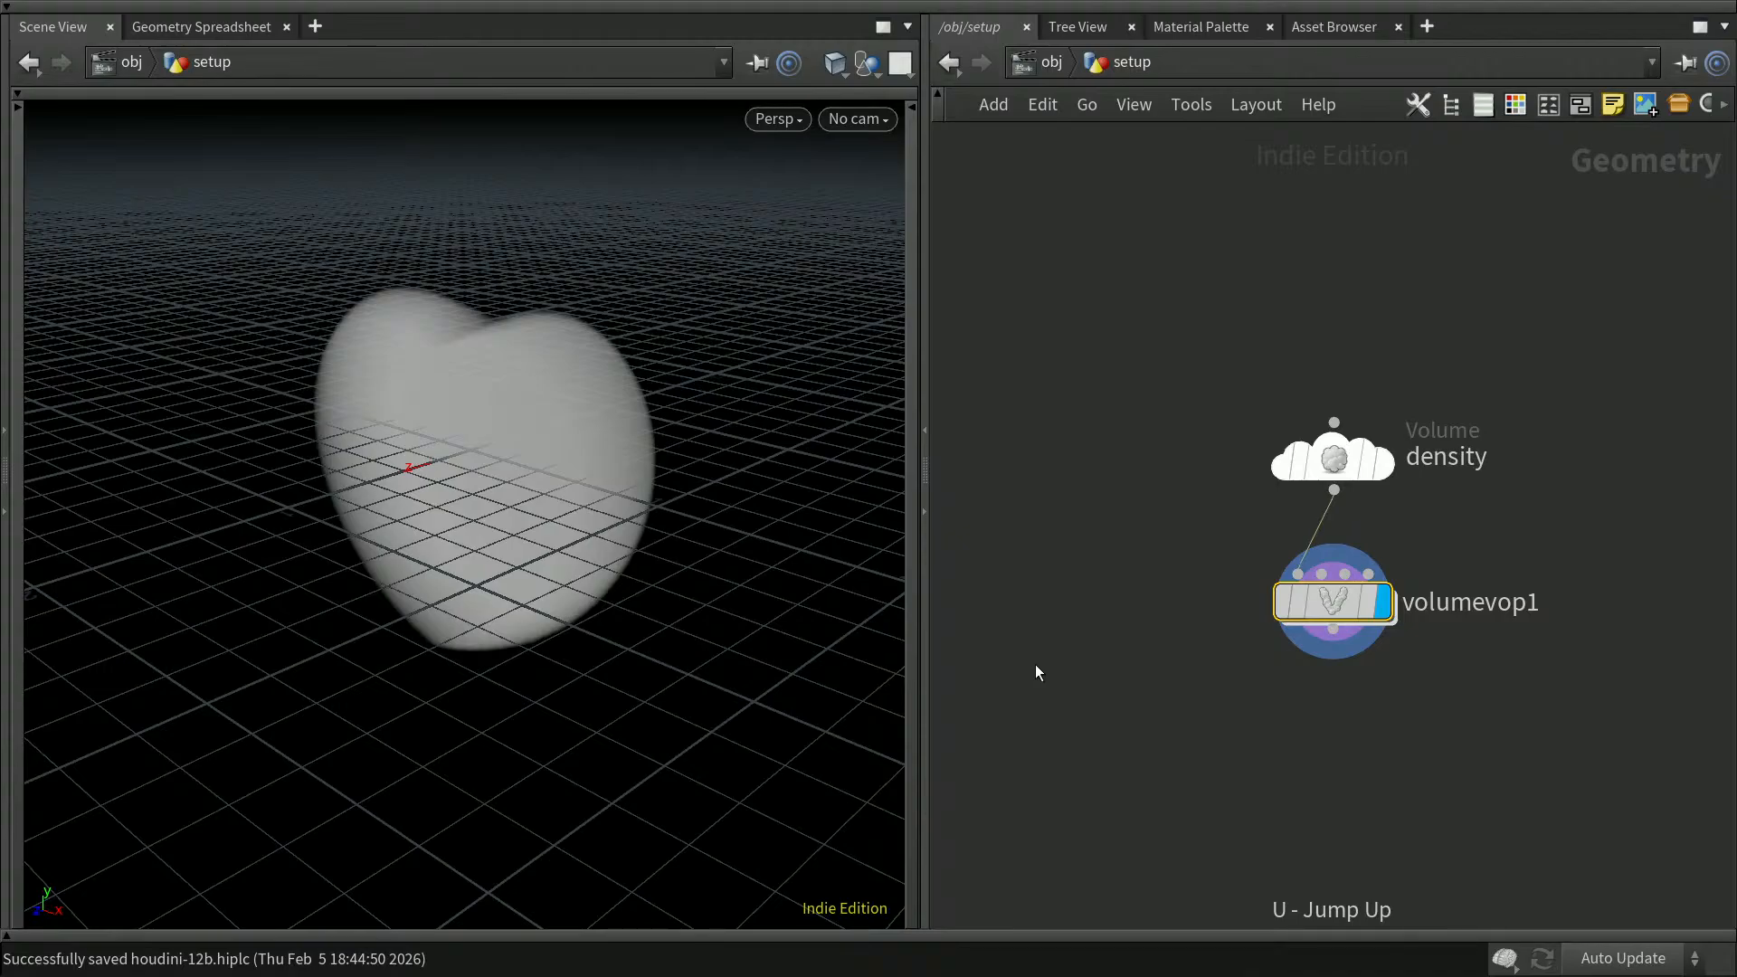
Step: Add a Volume Slice node below volumevop1, wire volumevop1's output into it and display the slice
middle_click_drag(1532, 673, 1519, 611)
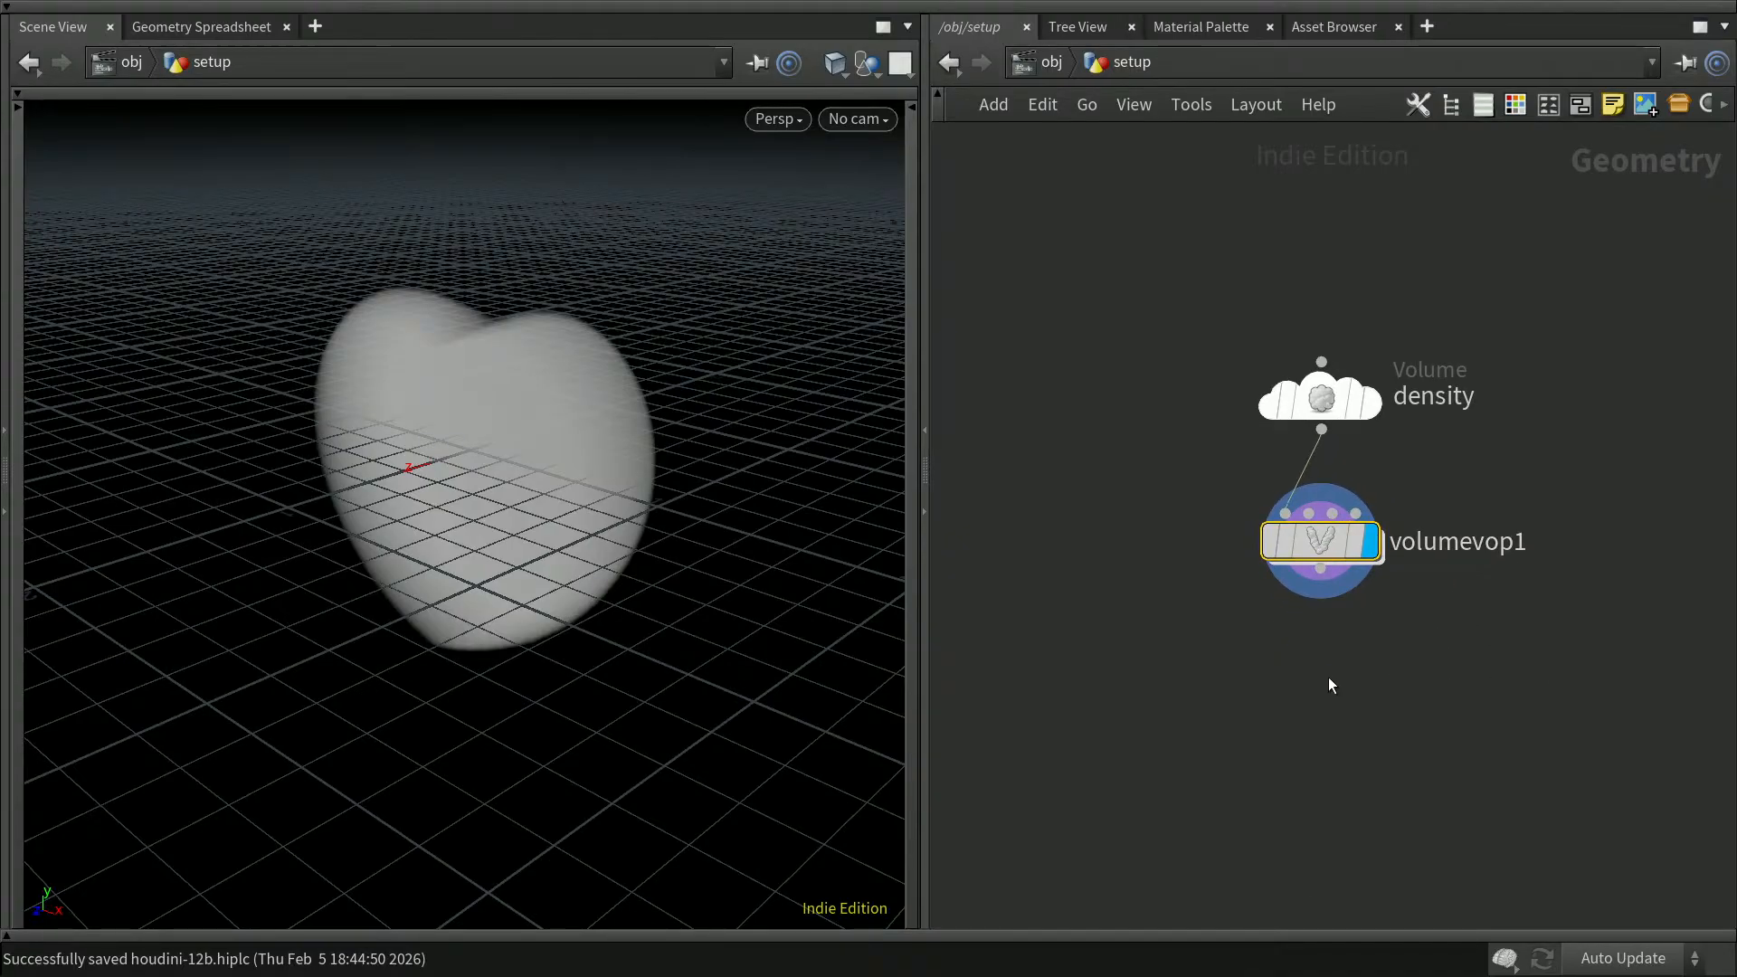
middle_click_drag(1327, 679, 1280, 616)
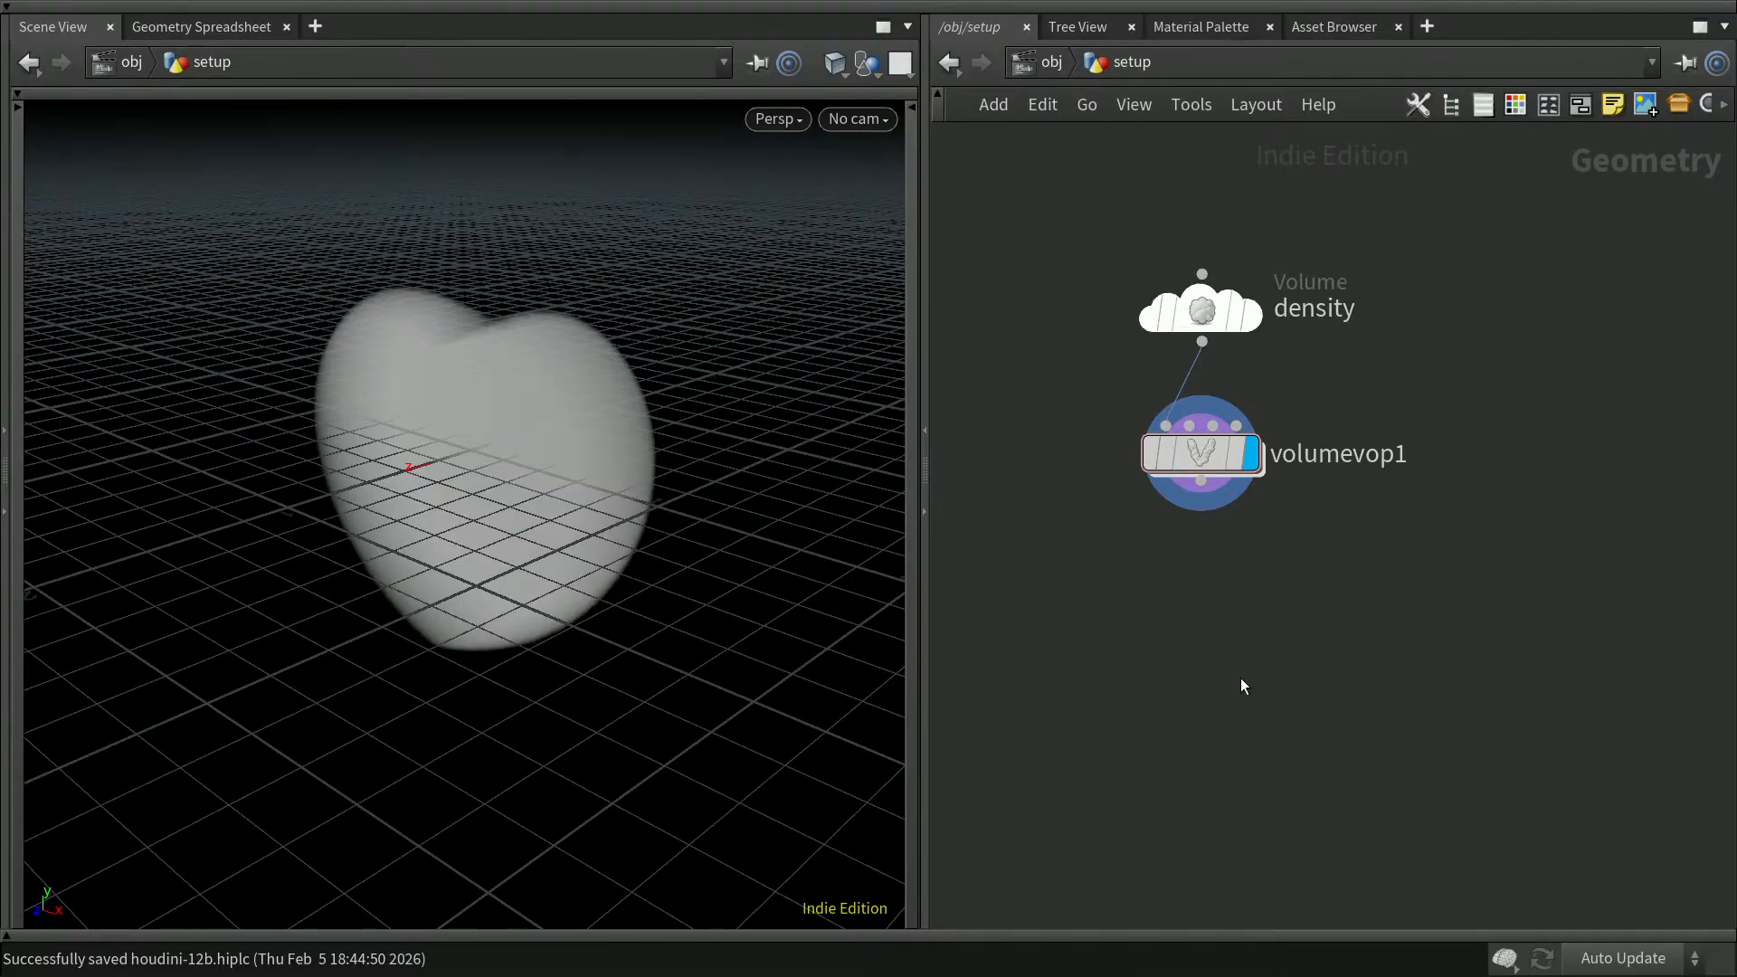
key("Tab")
type("vo")
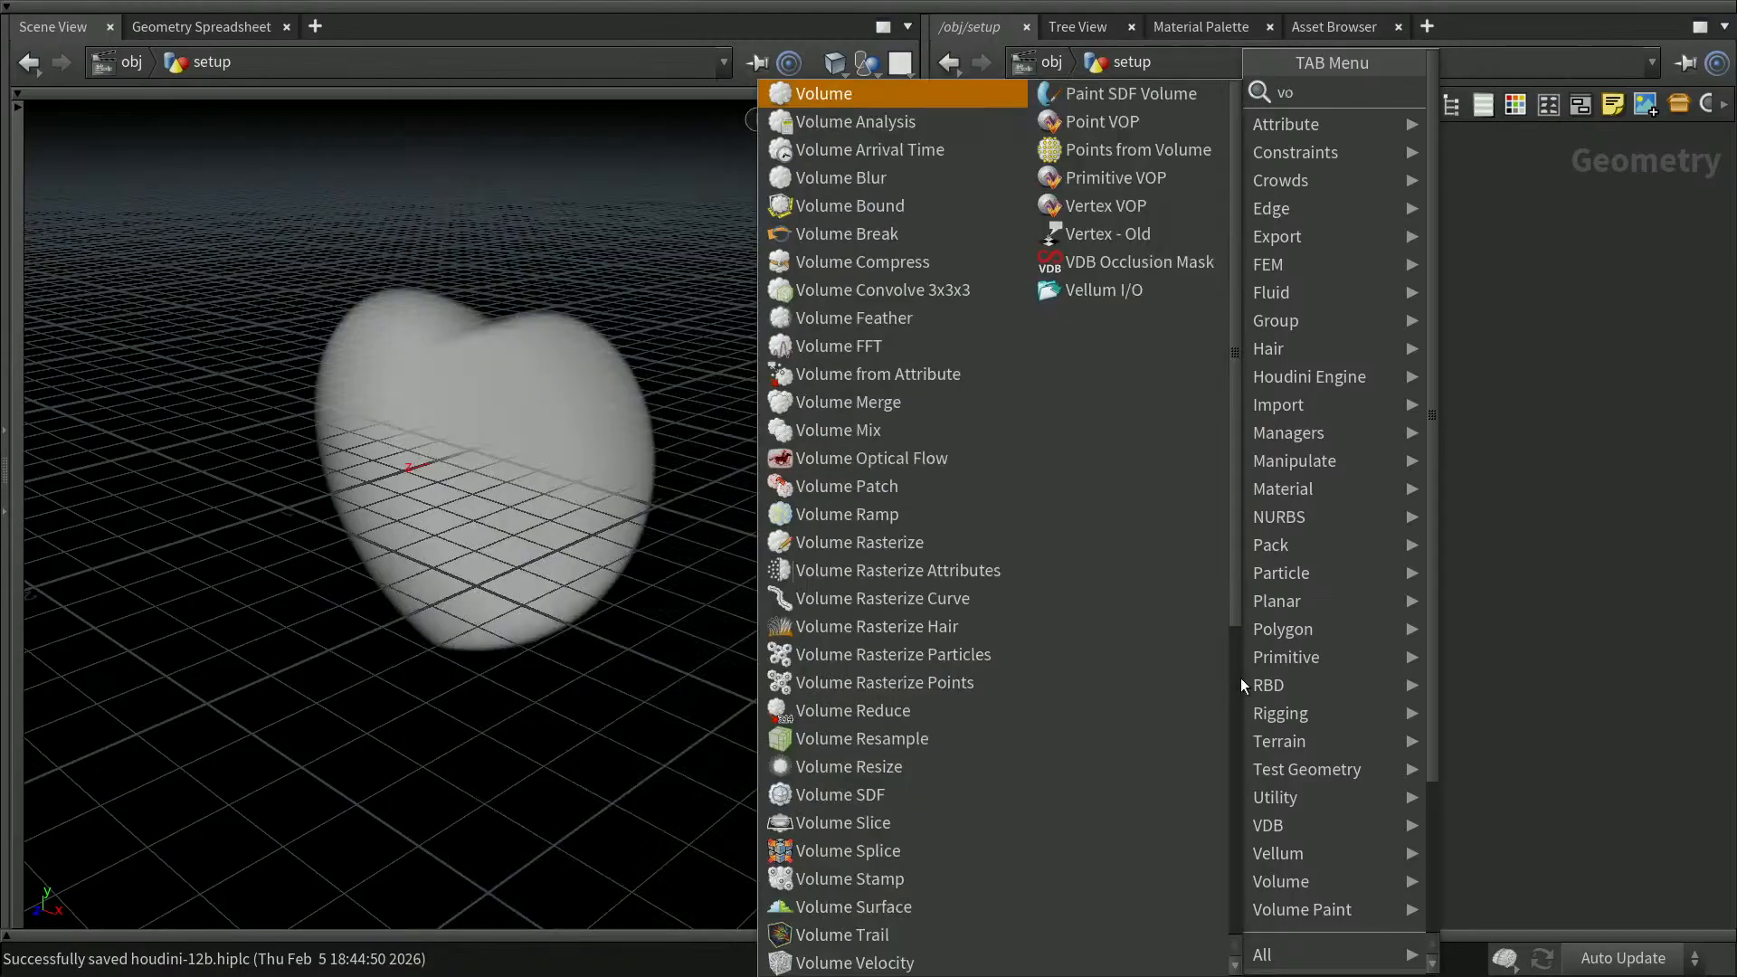
type("lume")
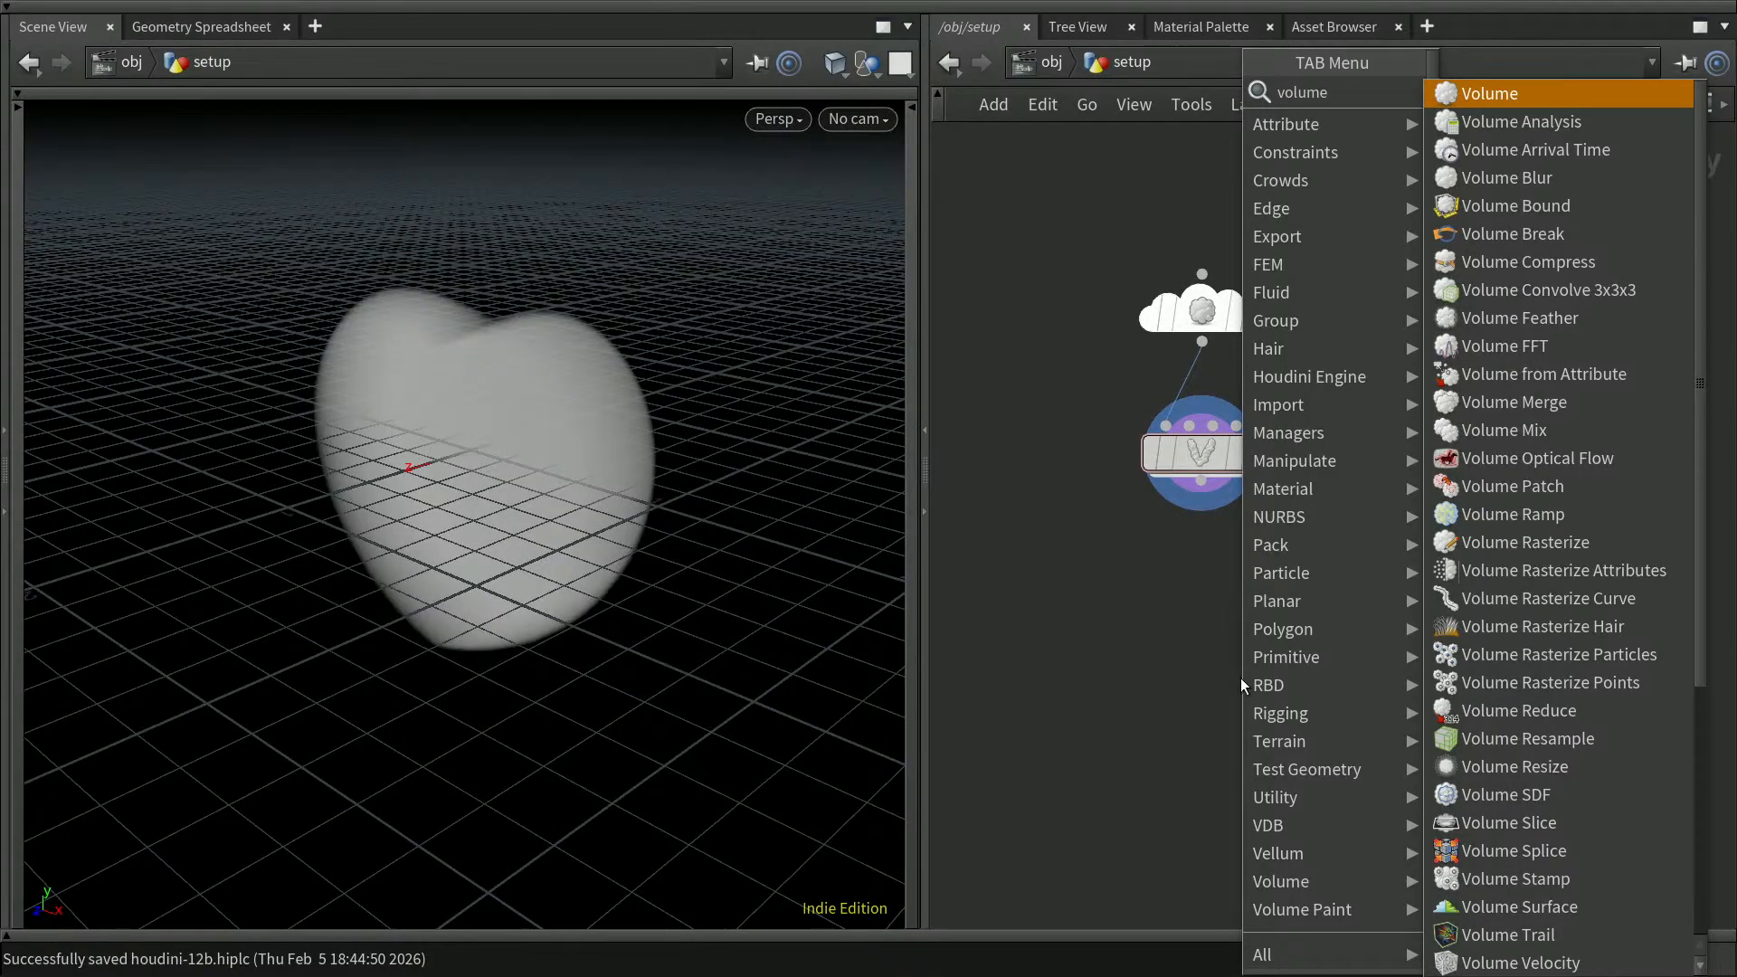
type("sdf")
key("Return")
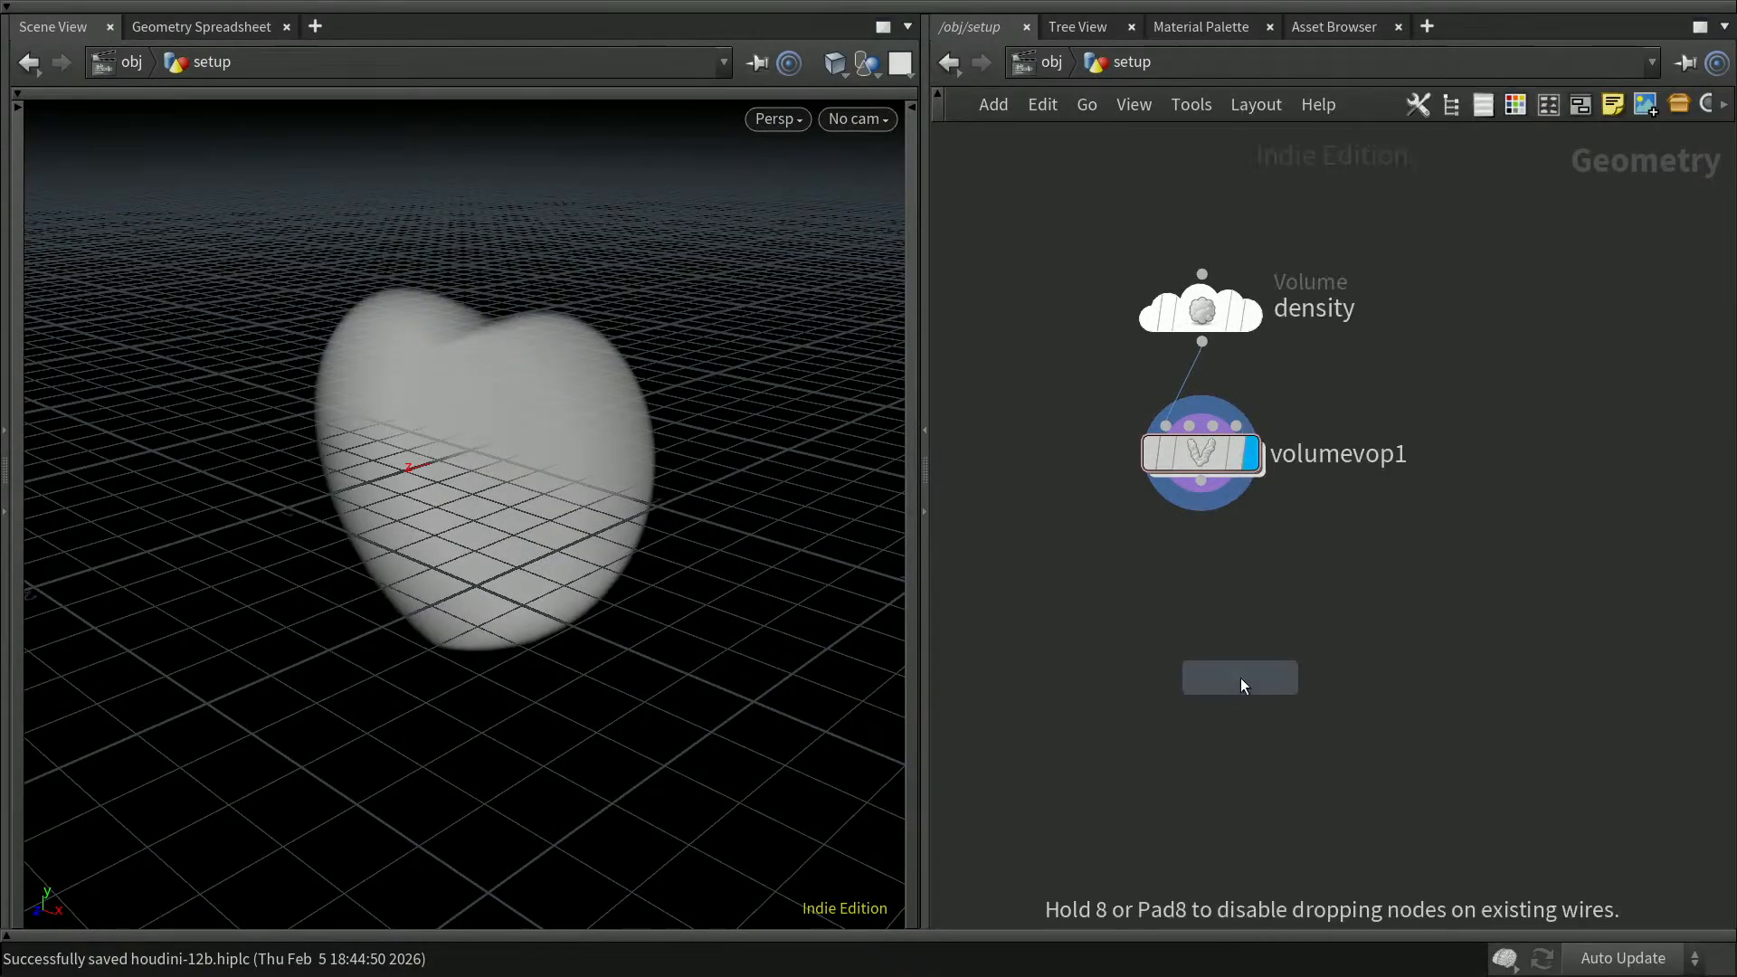
left_click(1240, 677)
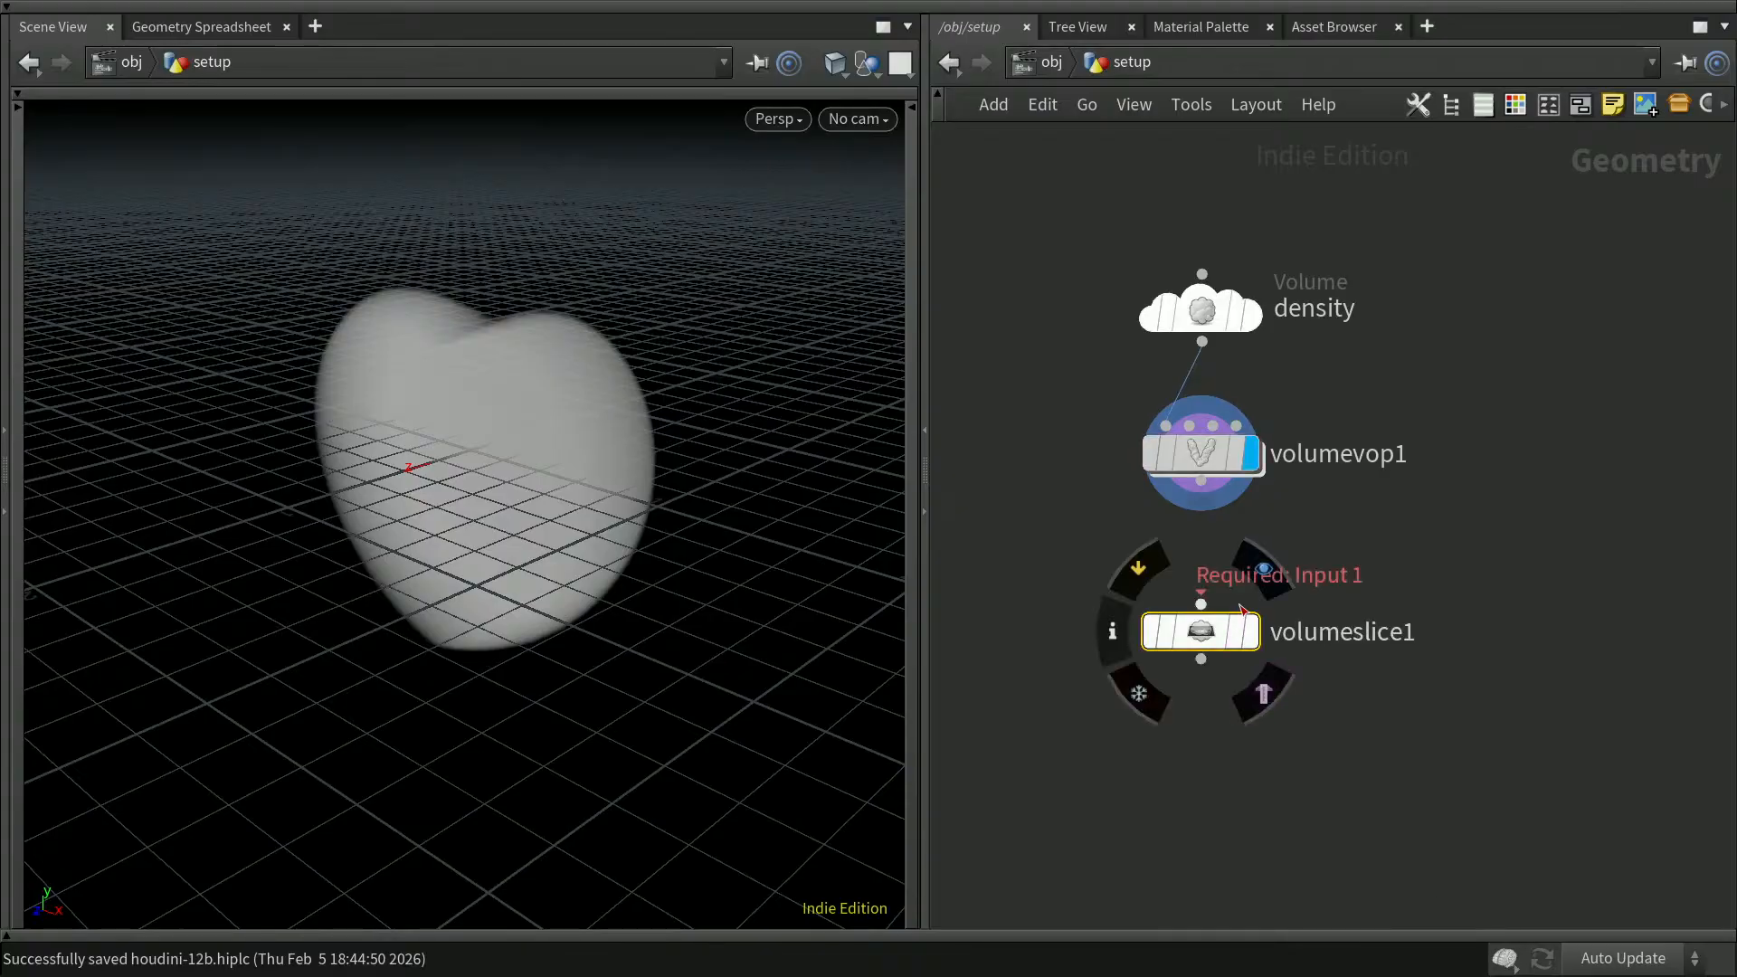
left_click_drag(1202, 500, 1256, 640)
left_click(1256, 641)
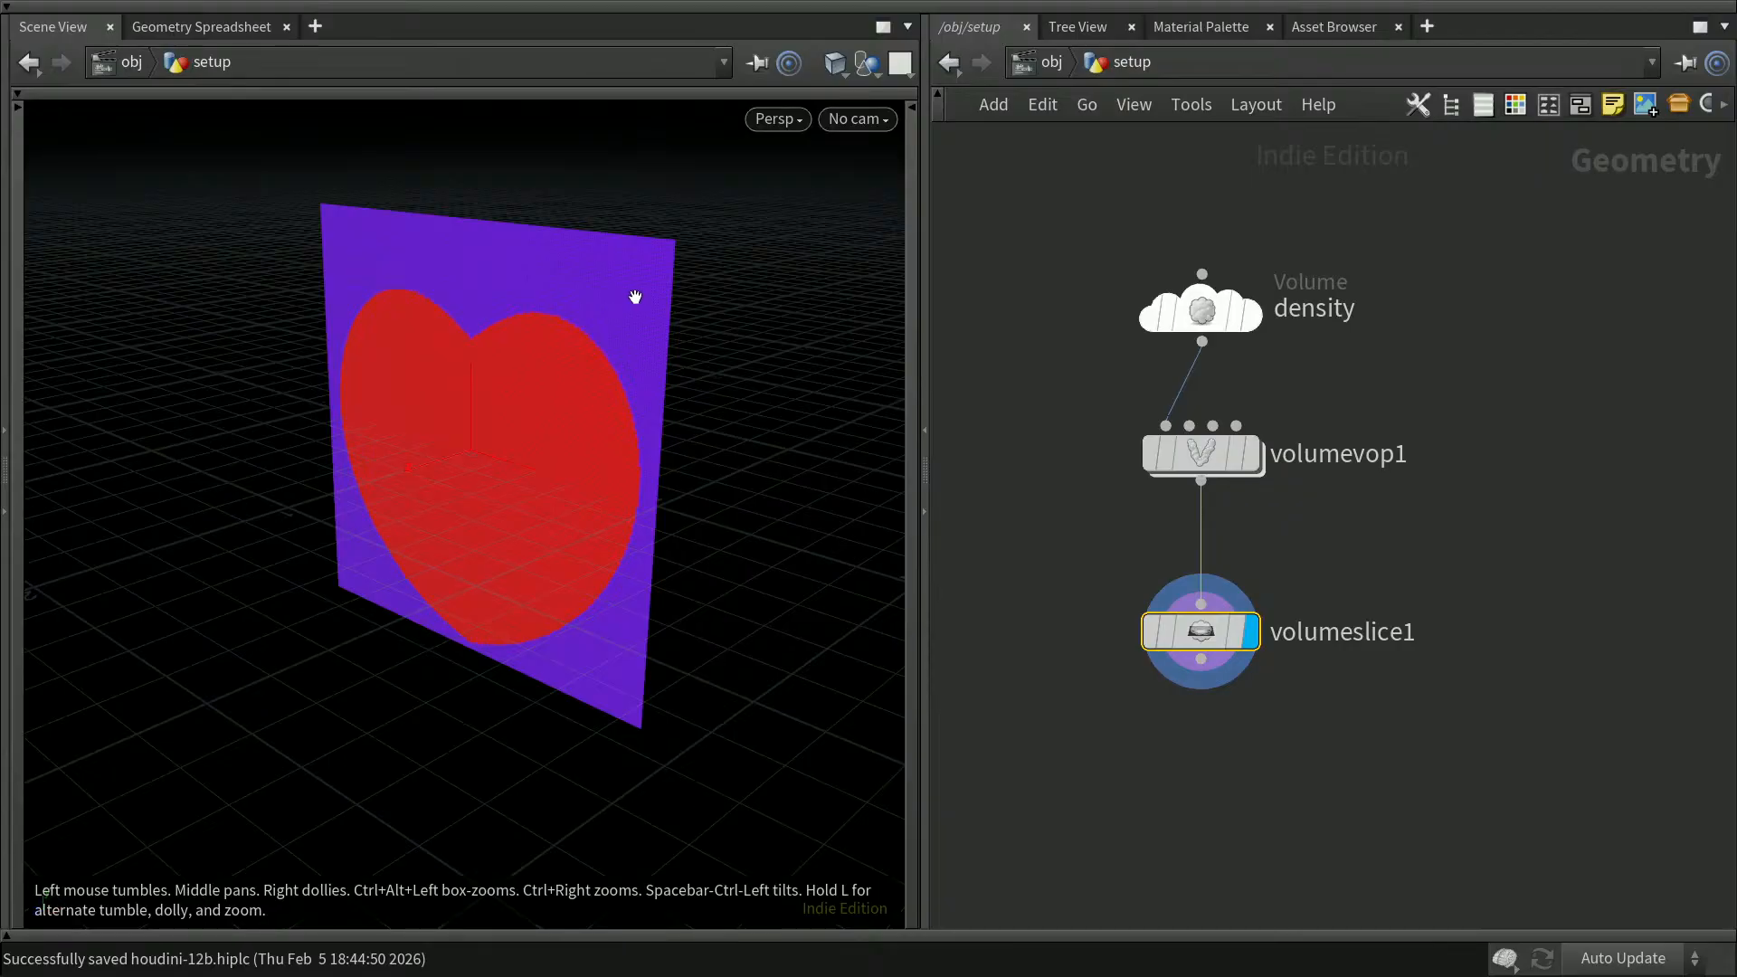
Step: Move the slice node down, then insert a Volume Analysis node on the wire from volumevop1 and display it
left_click(1339, 764)
left_click(1203, 635)
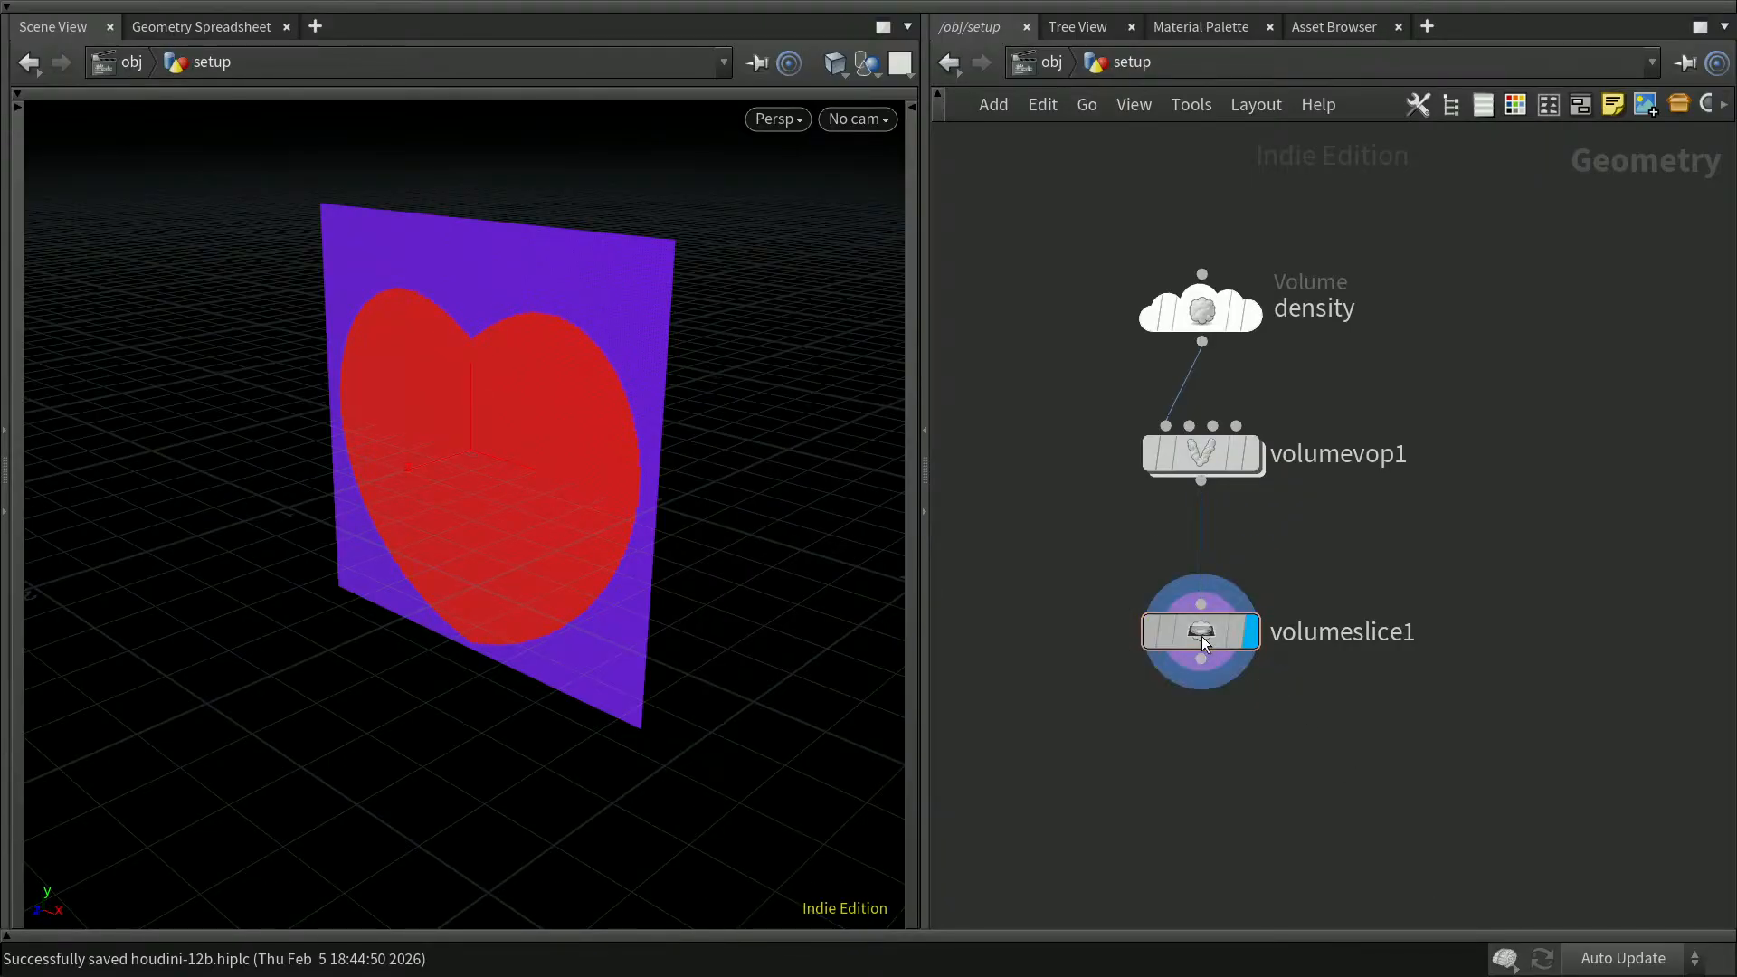
left_click(1186, 724)
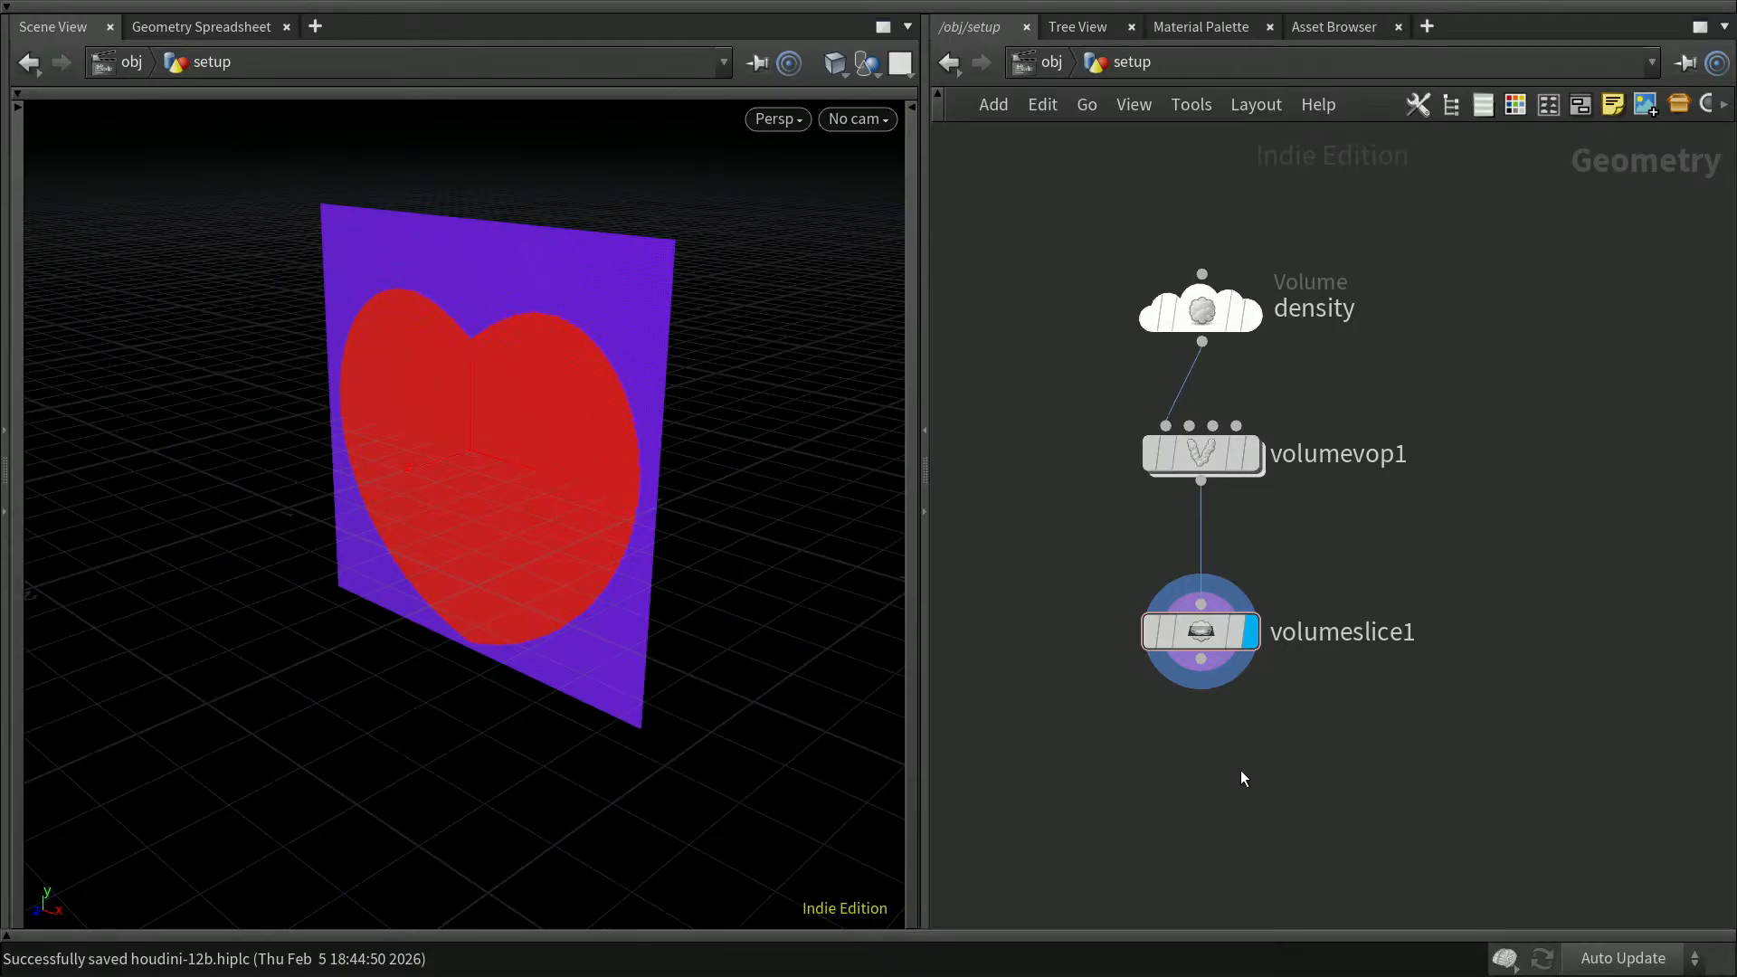
left_click_drag(1212, 634, 1216, 741)
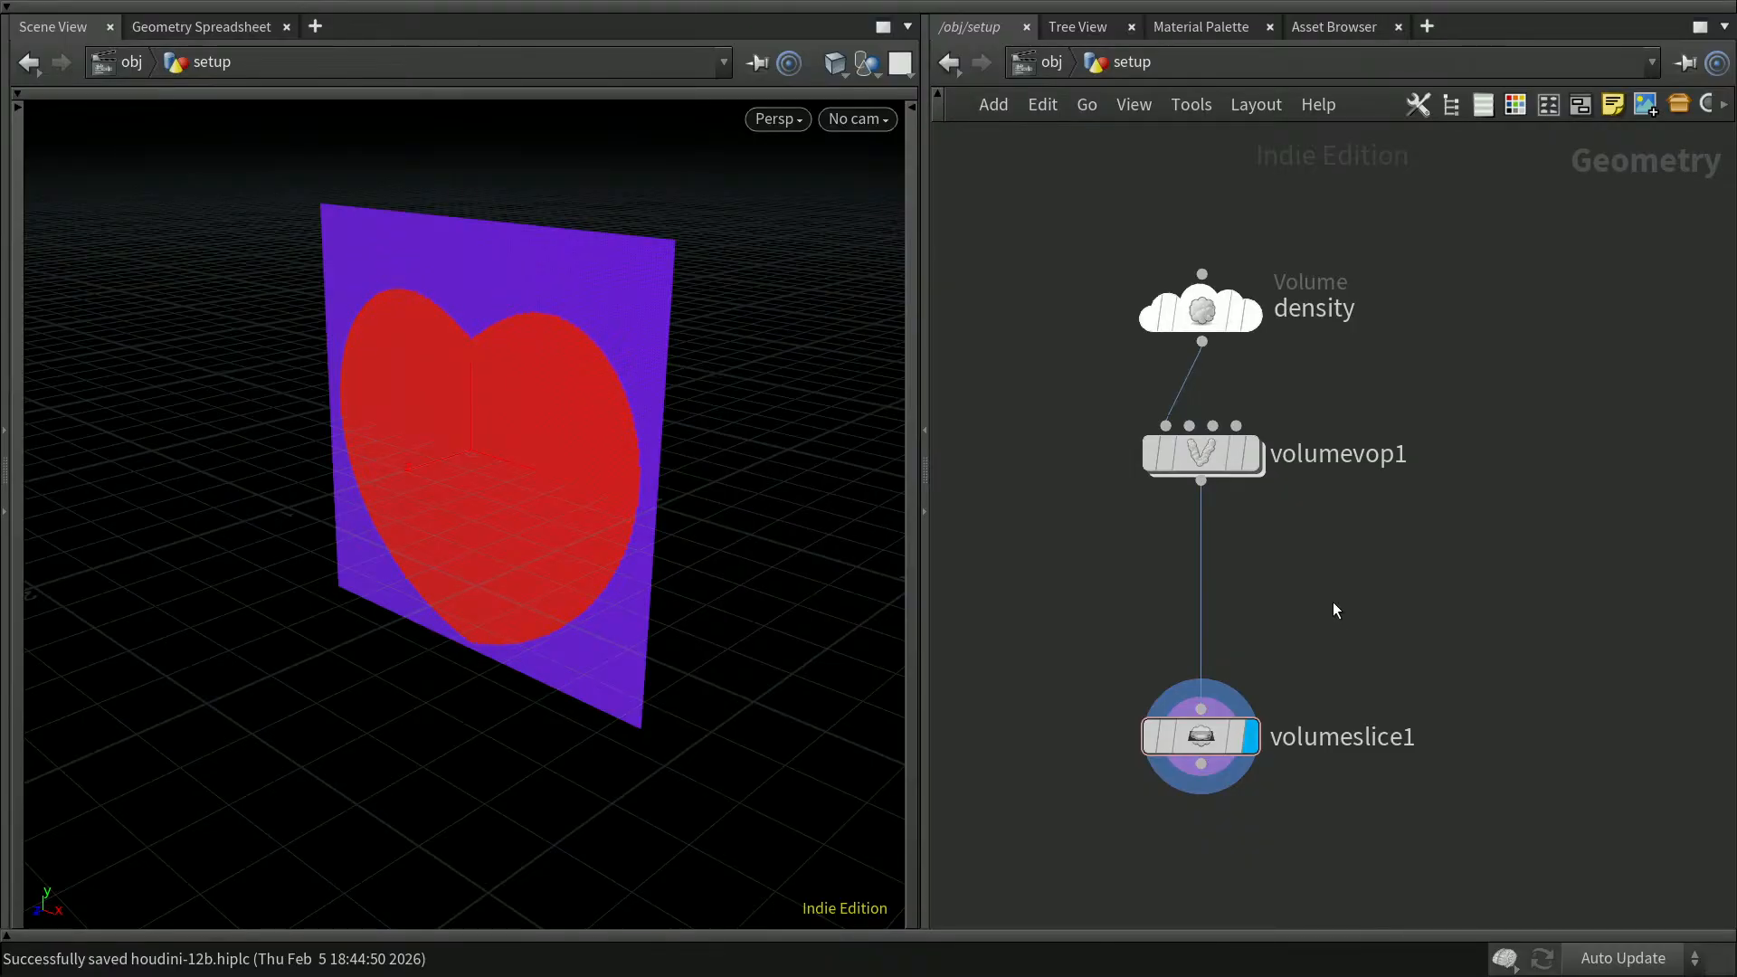
key("Tab")
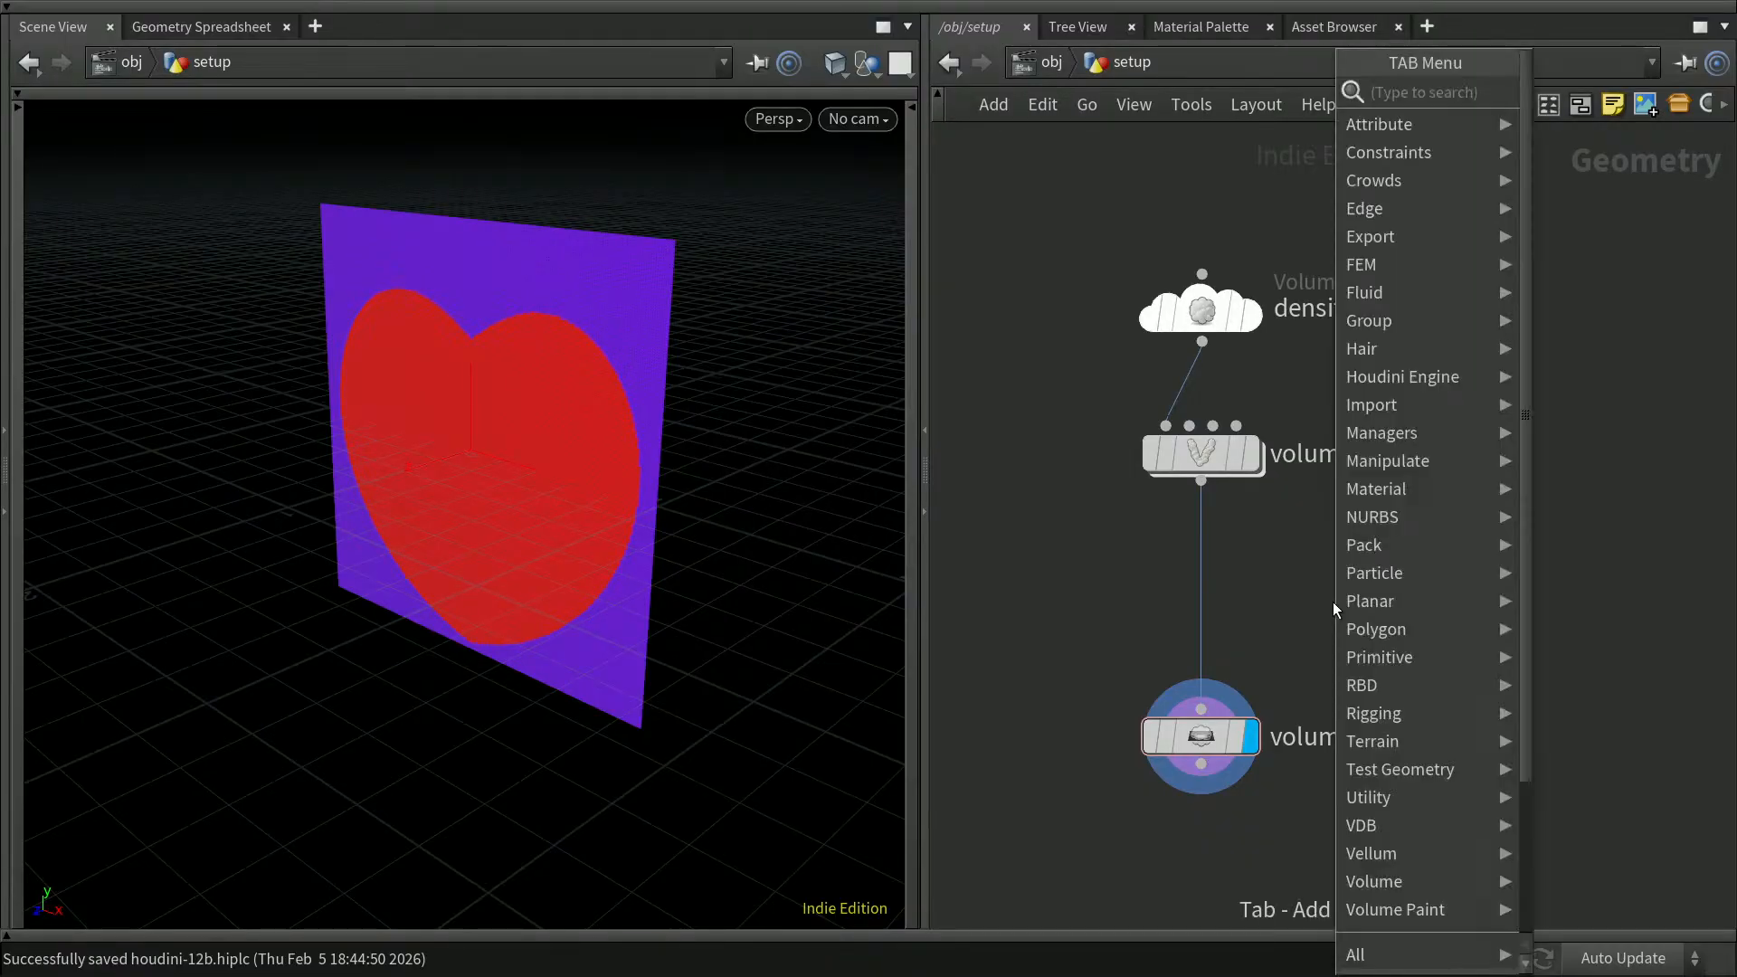
type("volu")
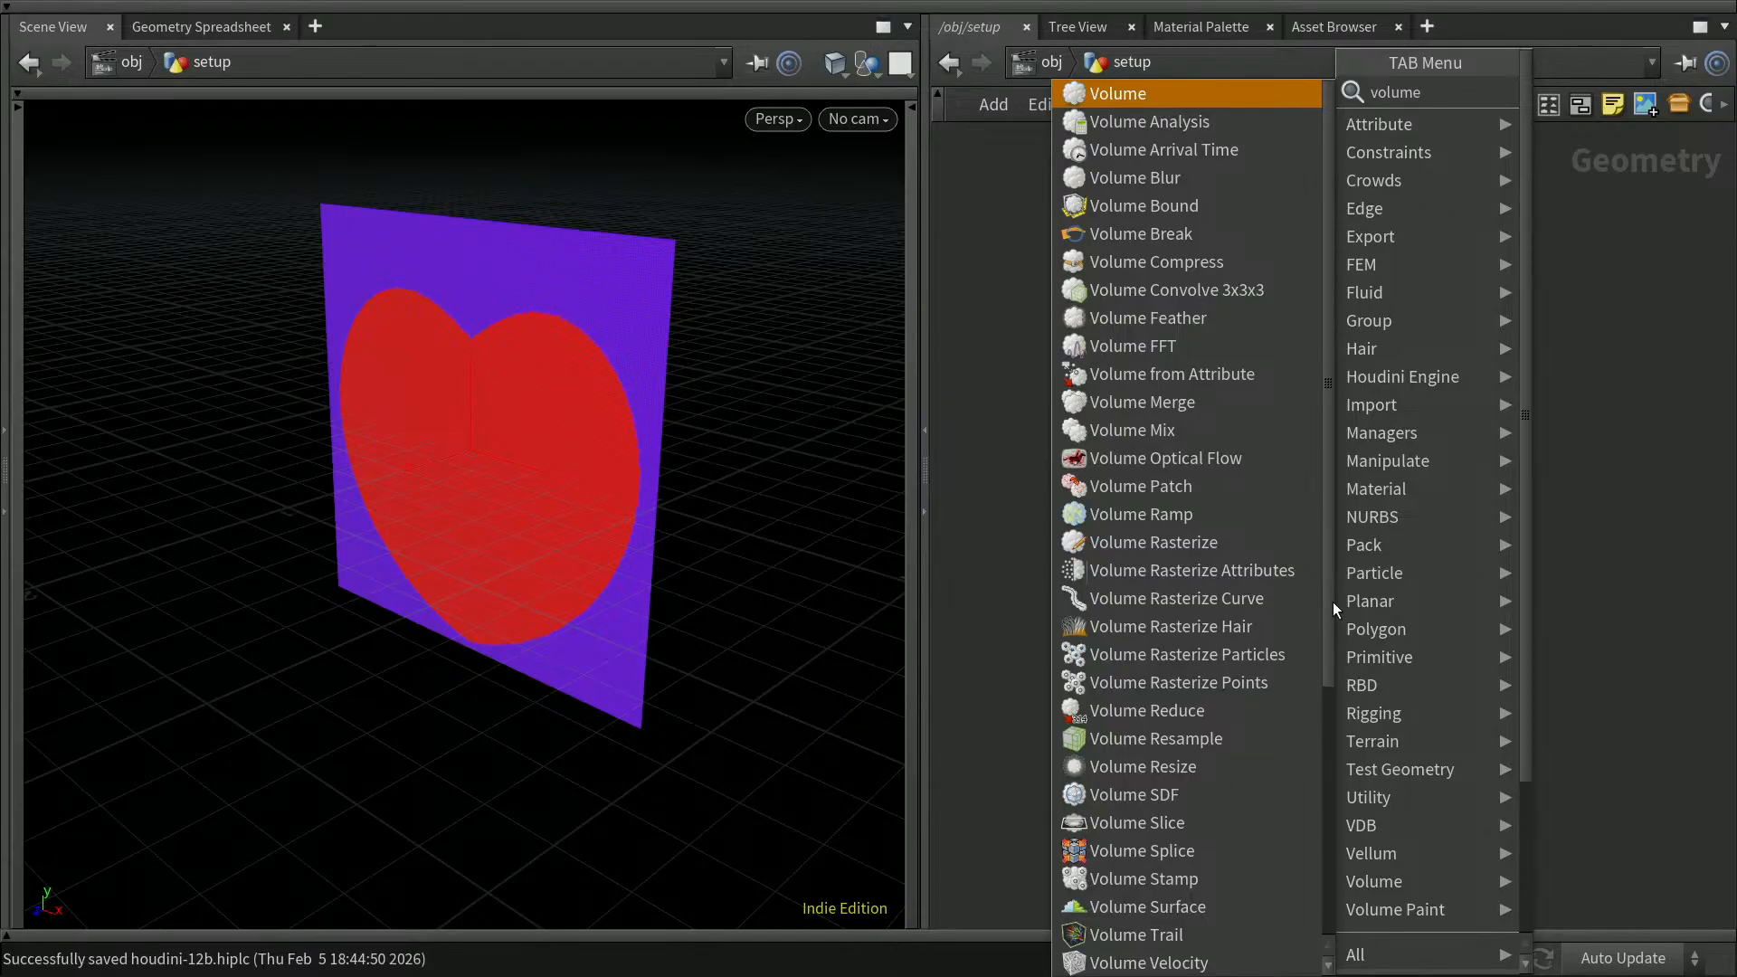
type("me")
key("Down")
key("Return")
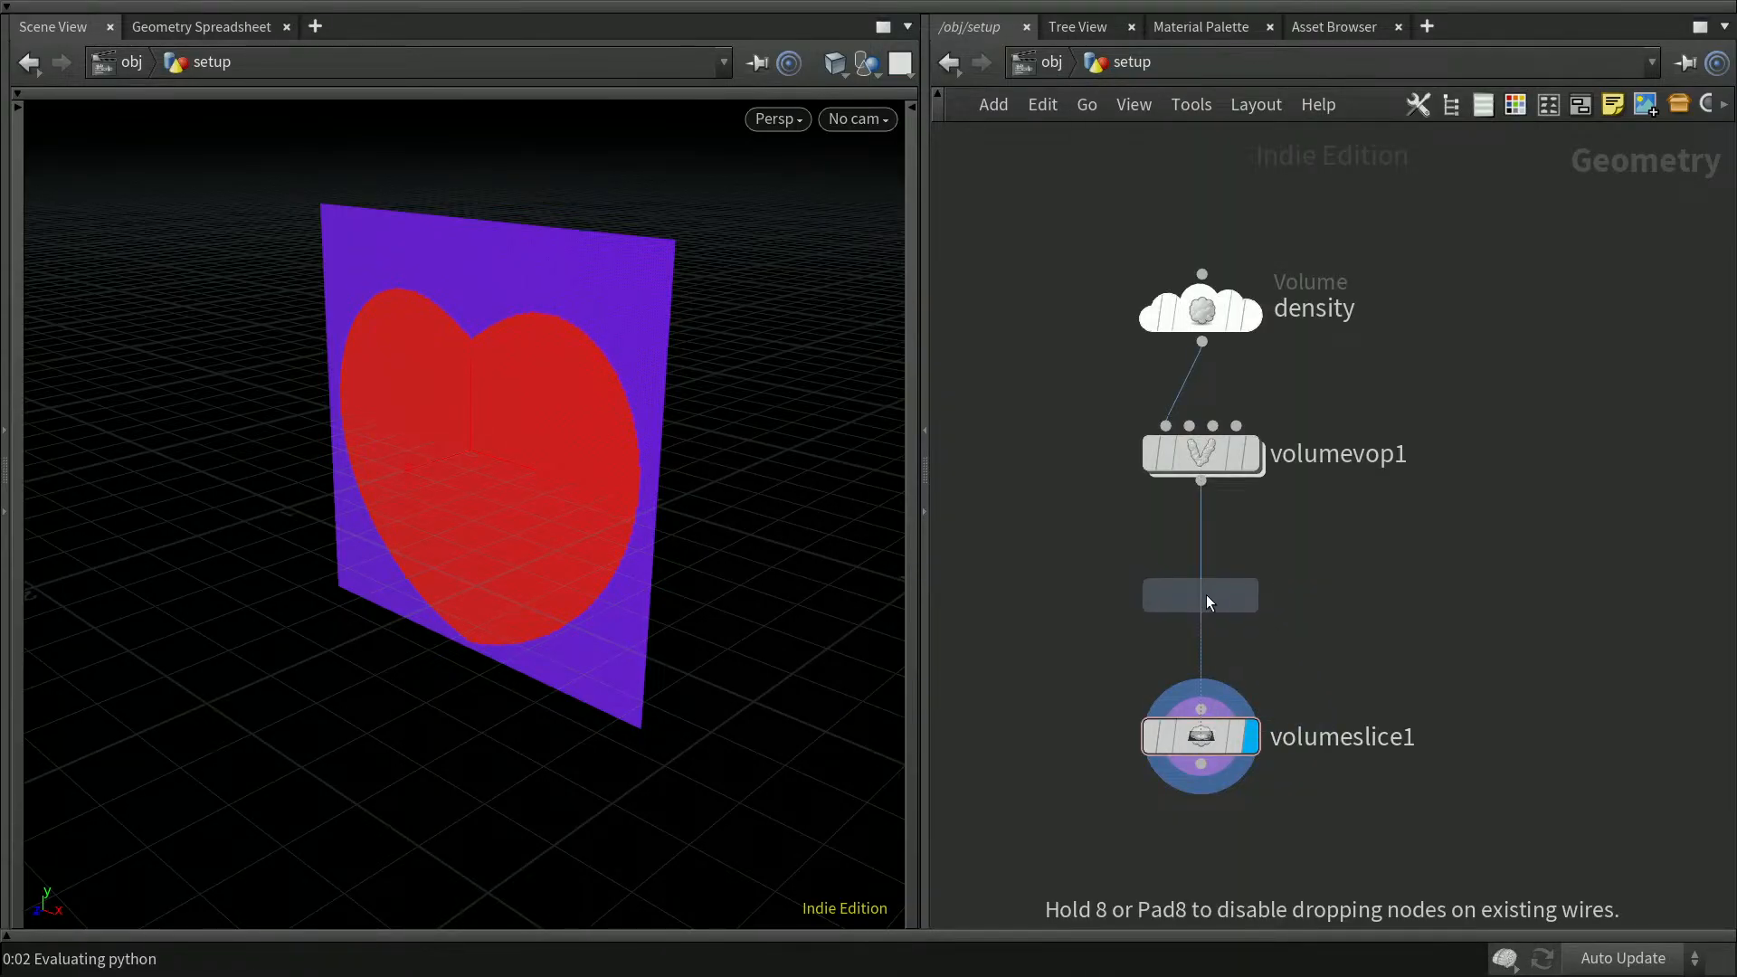
left_click(1207, 596)
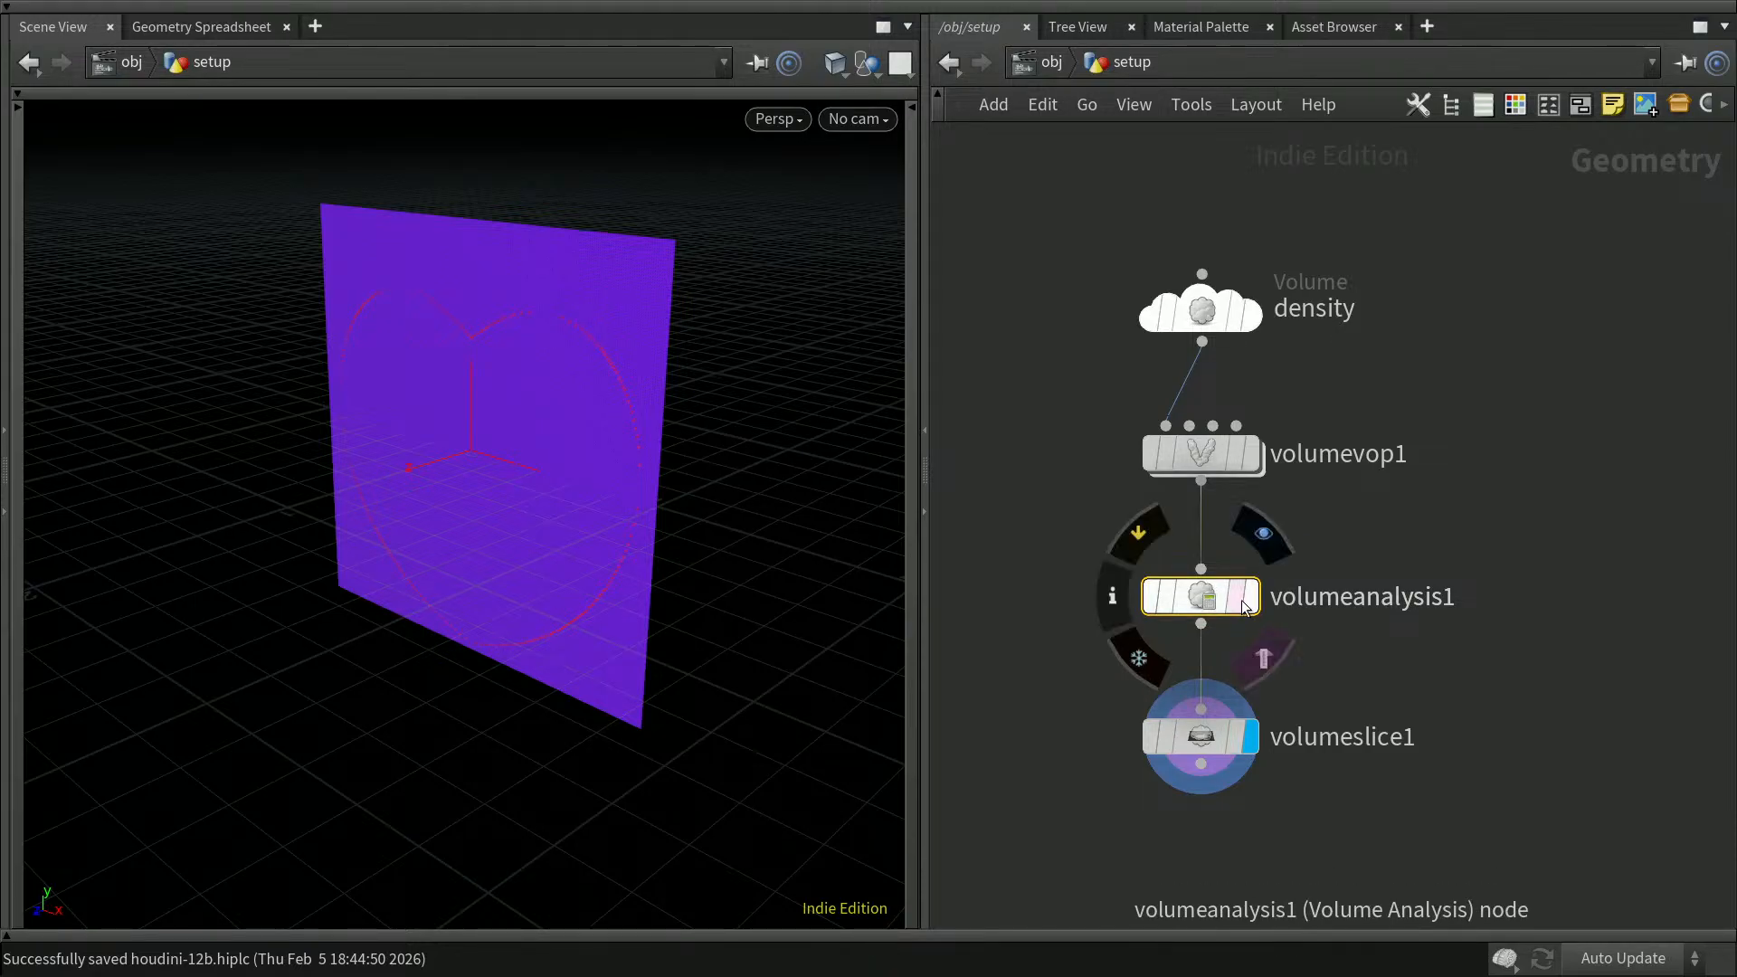
left_click(1245, 603)
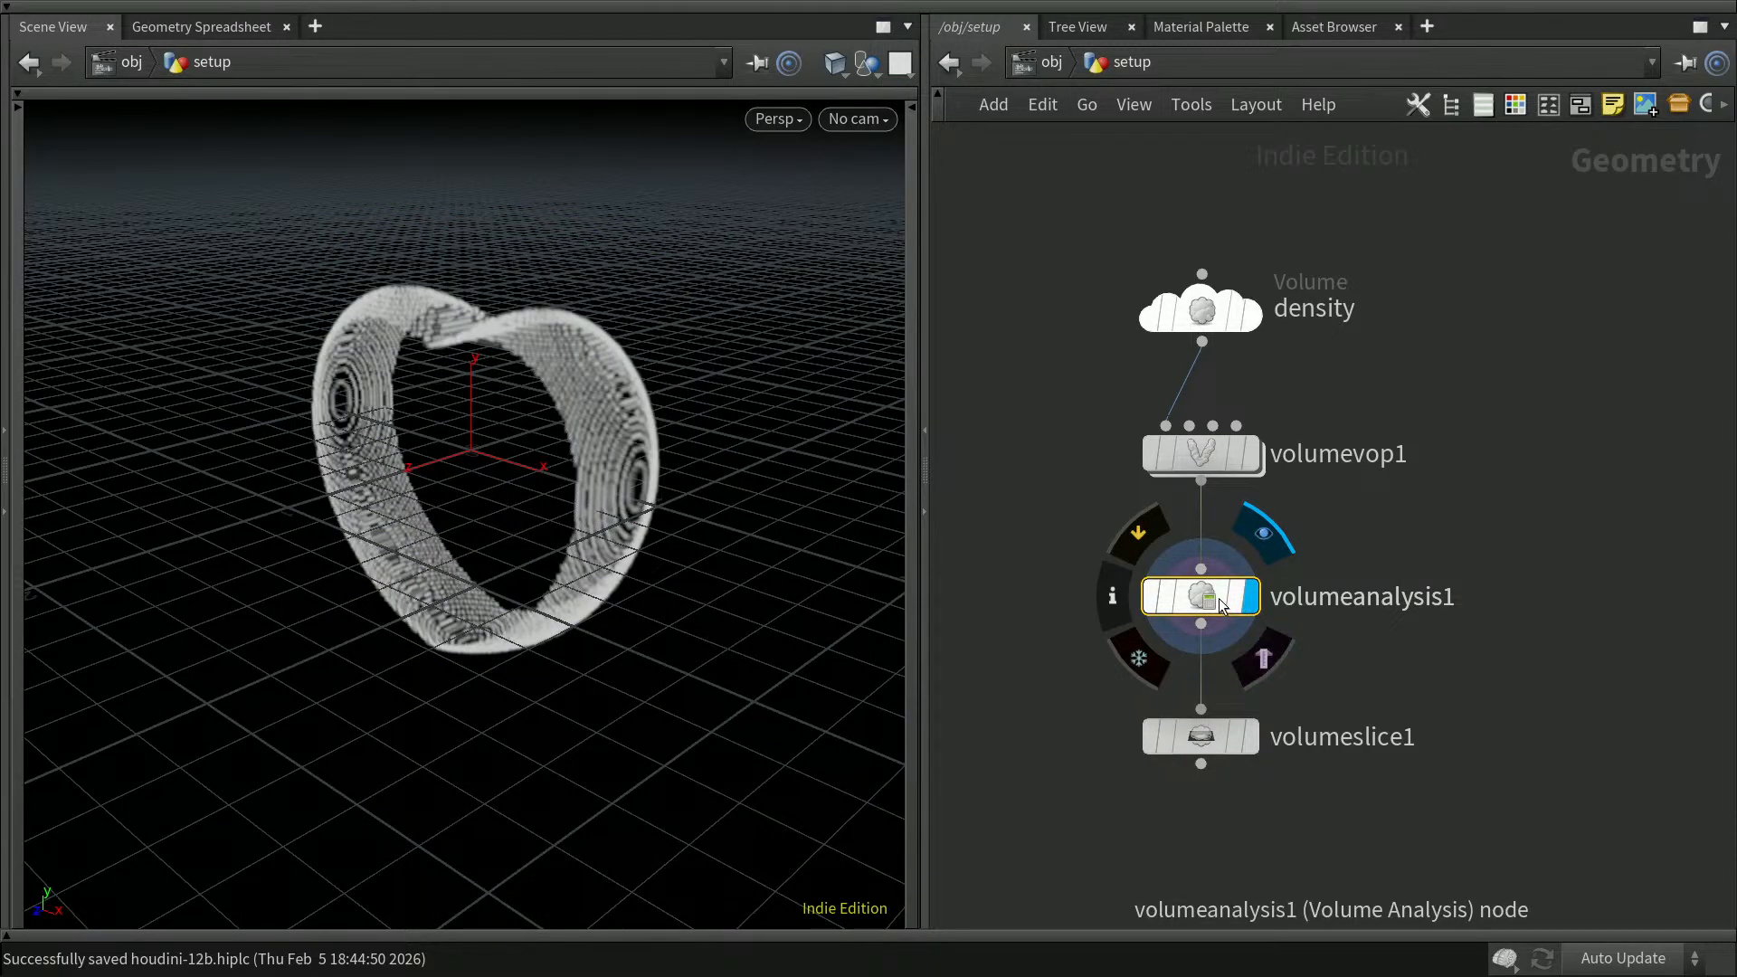
Step: Set the Volume Analysis node's analysis to Detect Edges and display the Volume Slice node
key("p")
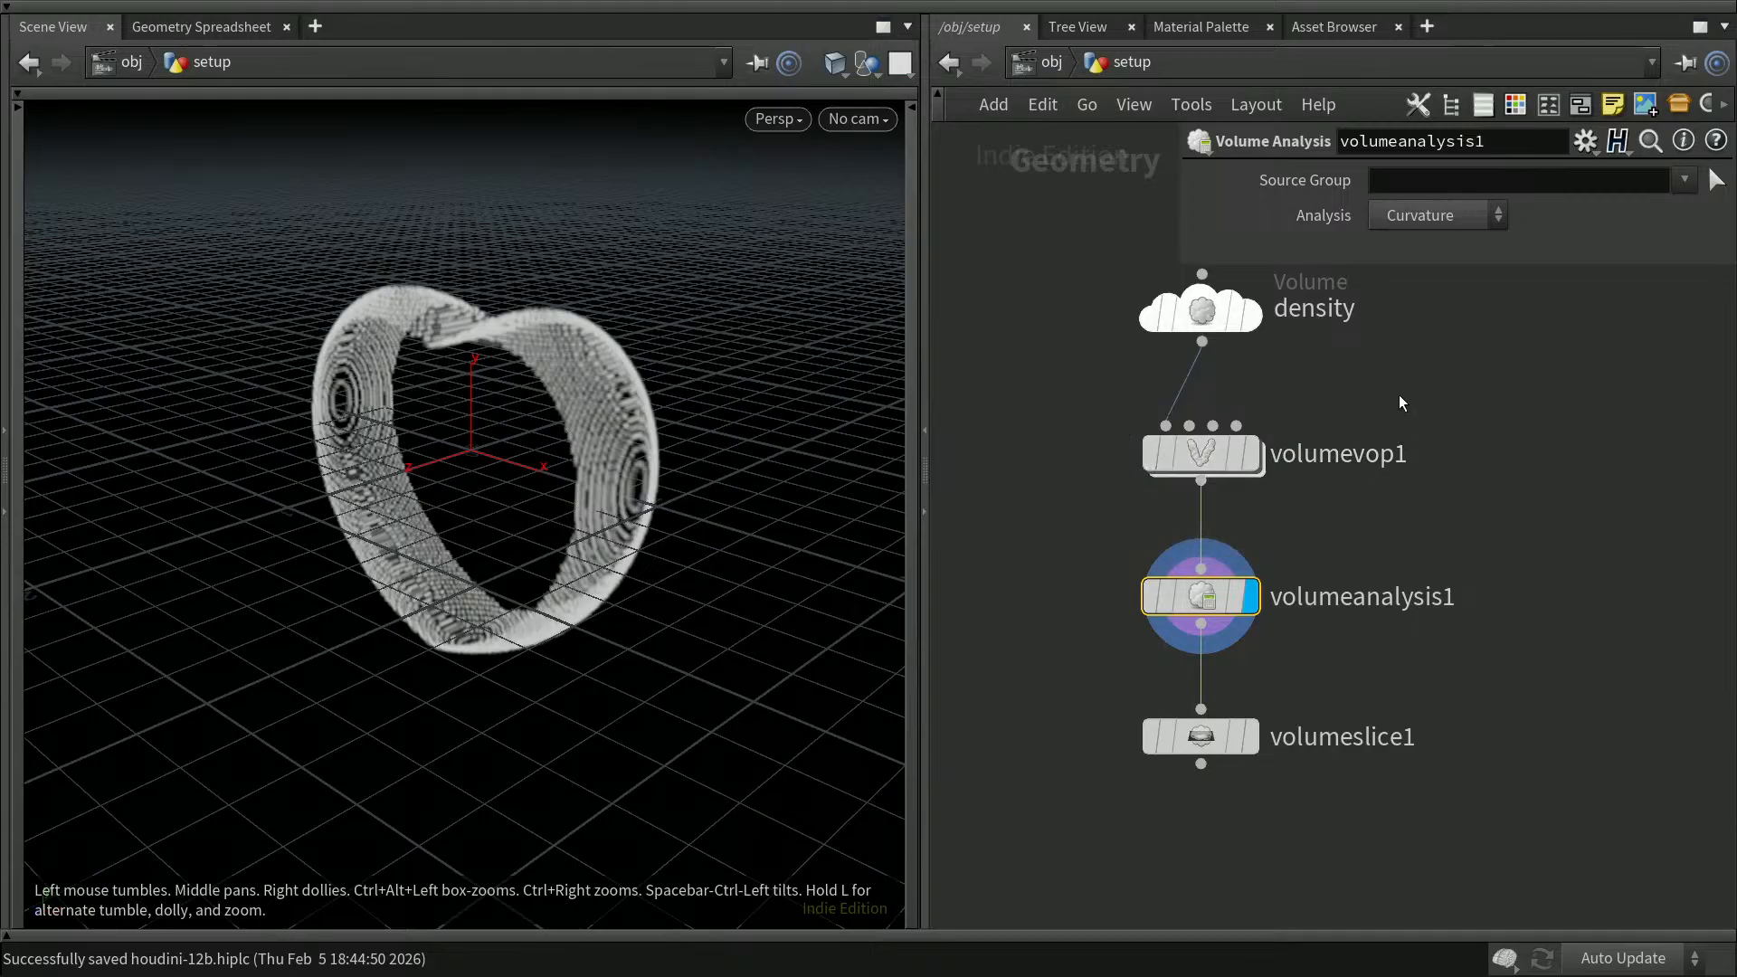
left_click(1442, 213)
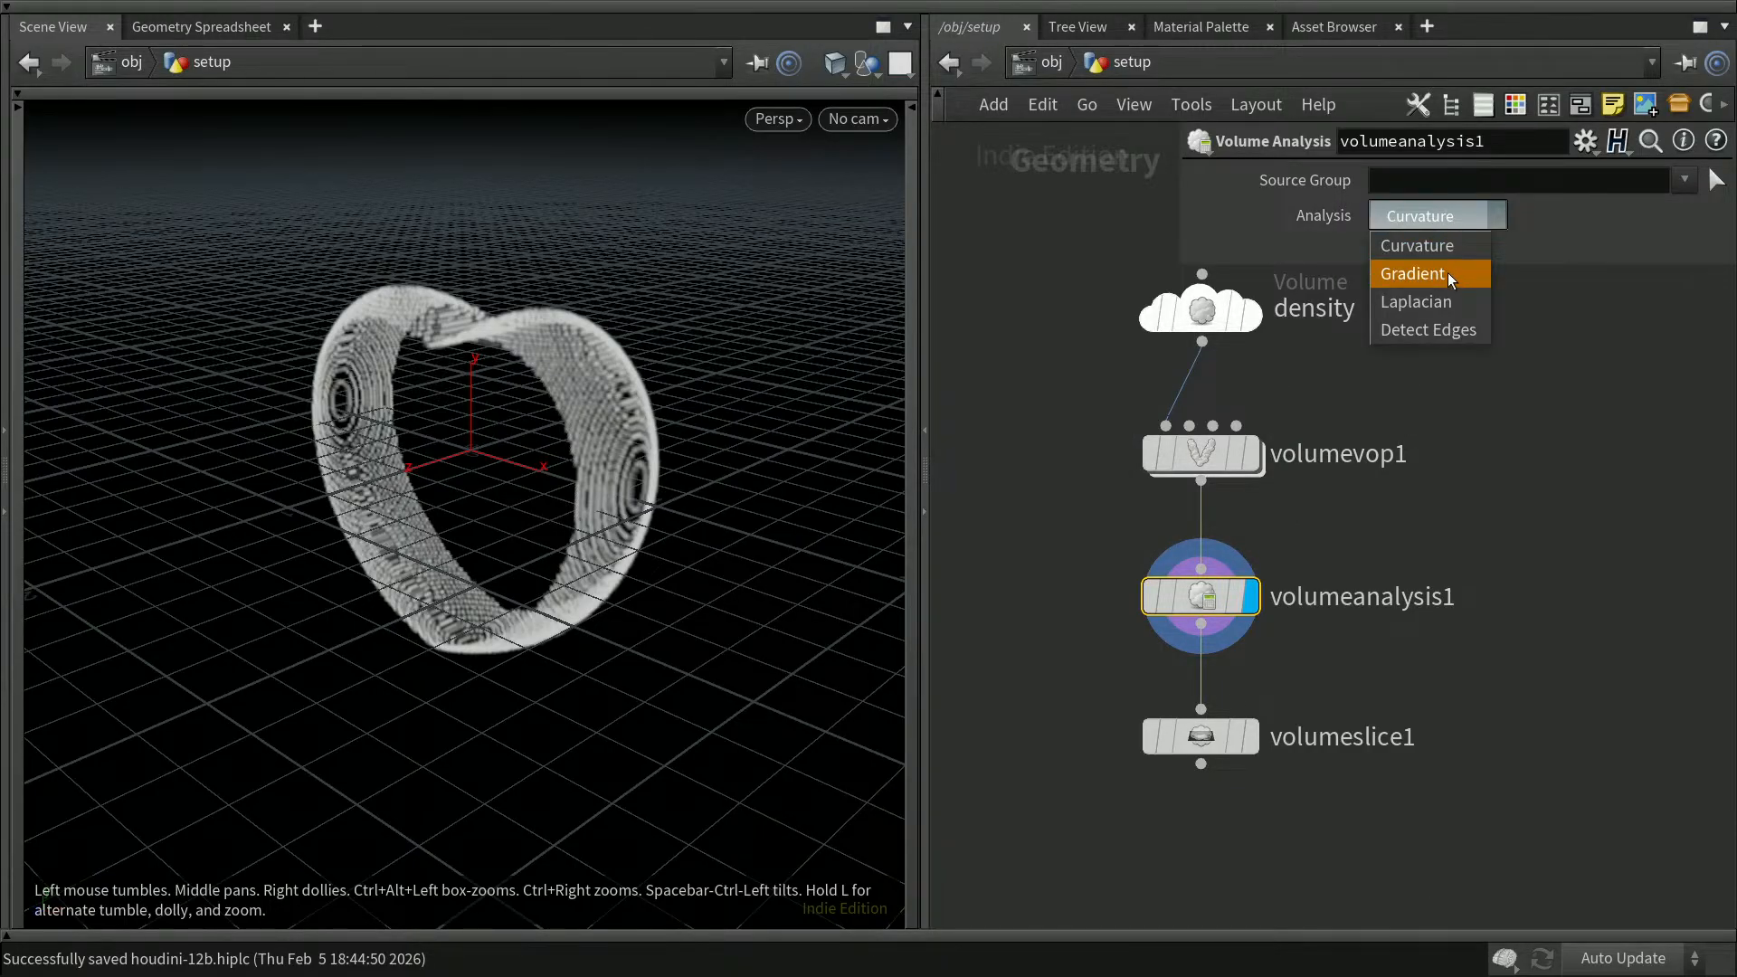
left_click(1447, 330)
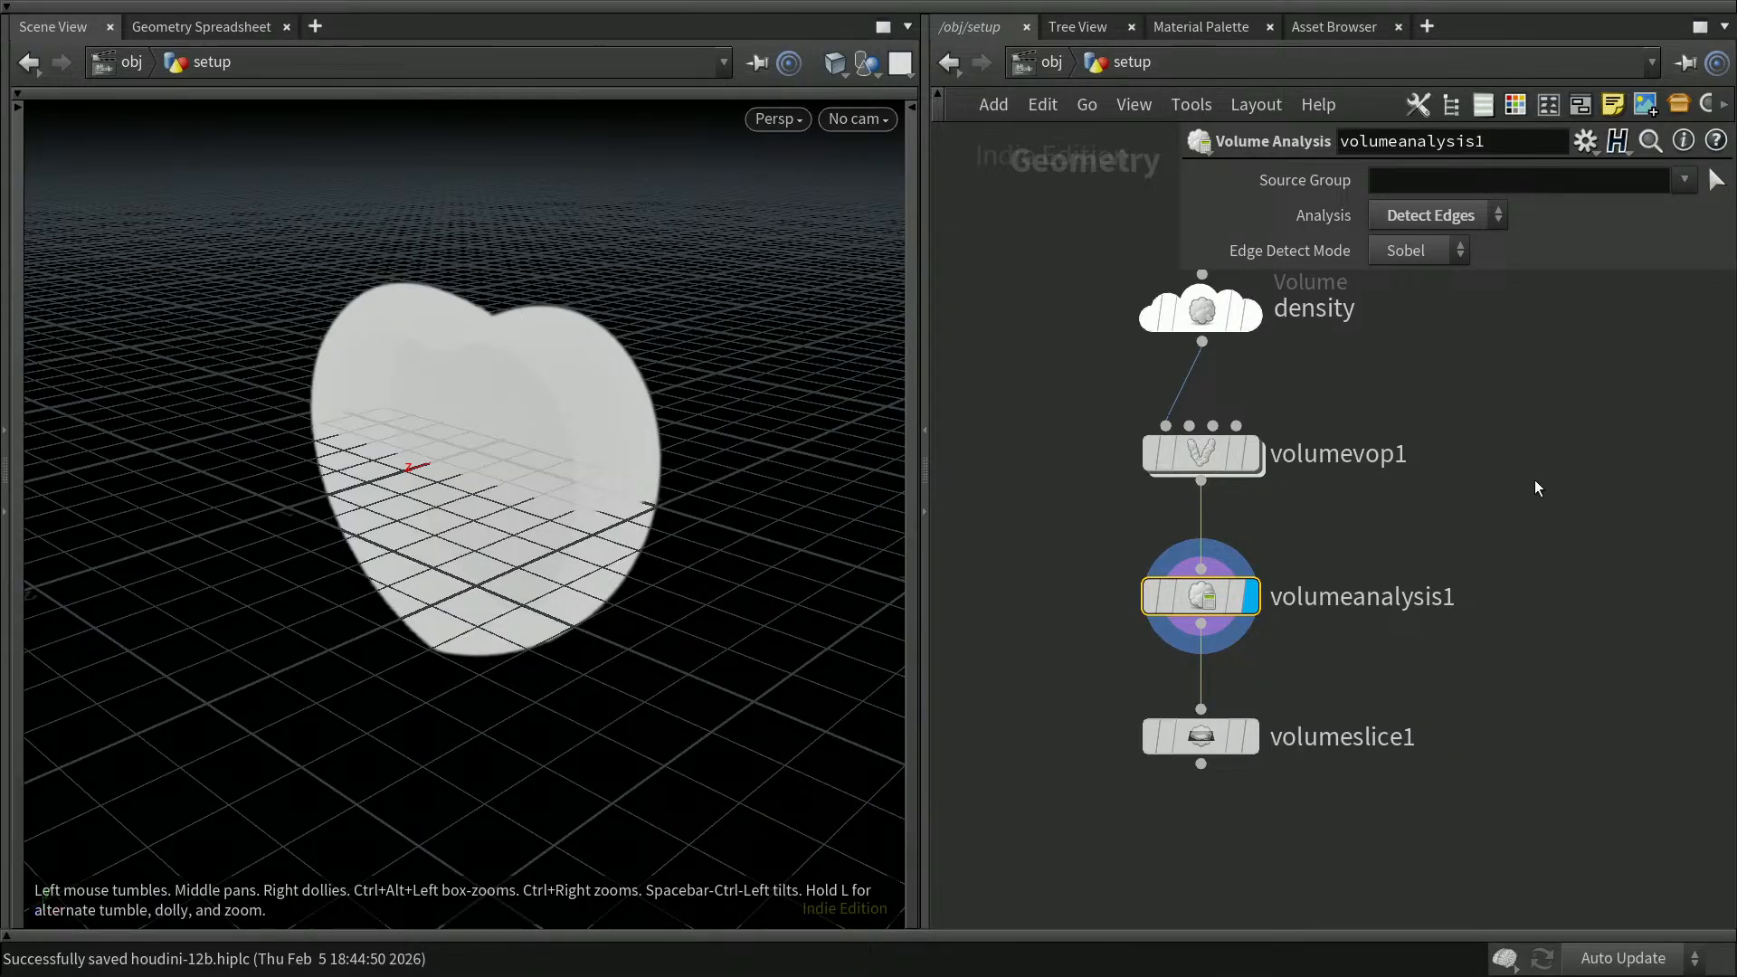
left_click(1254, 736)
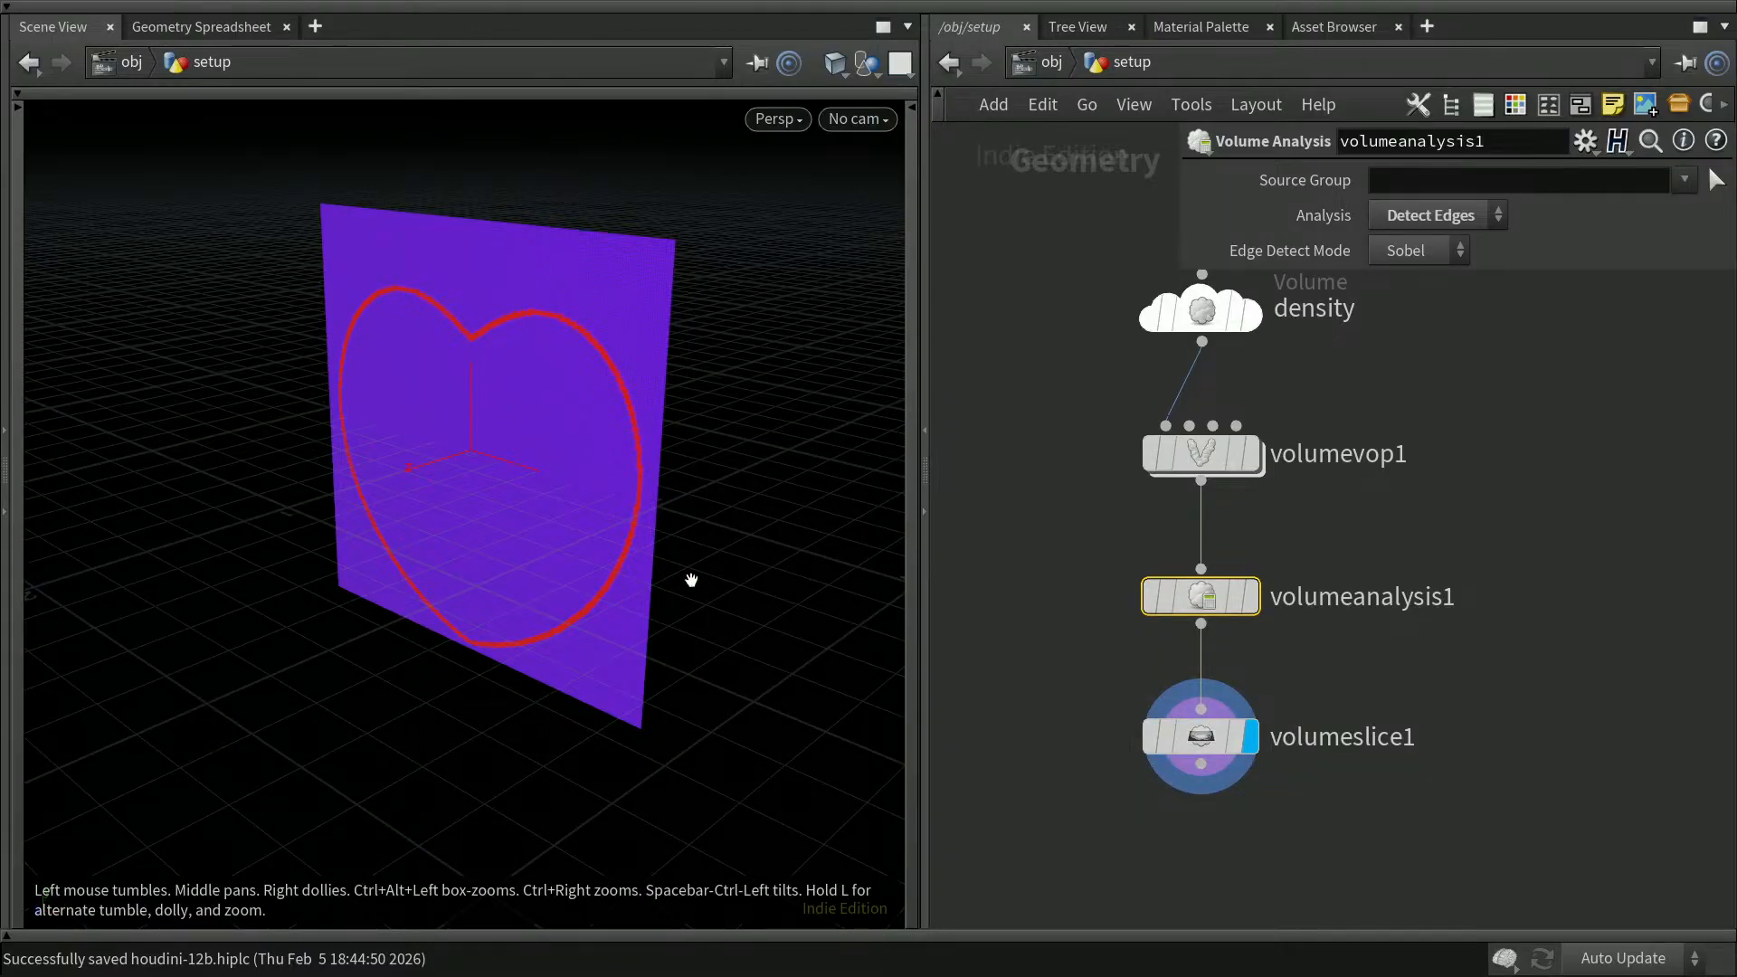
left_click(1534, 530)
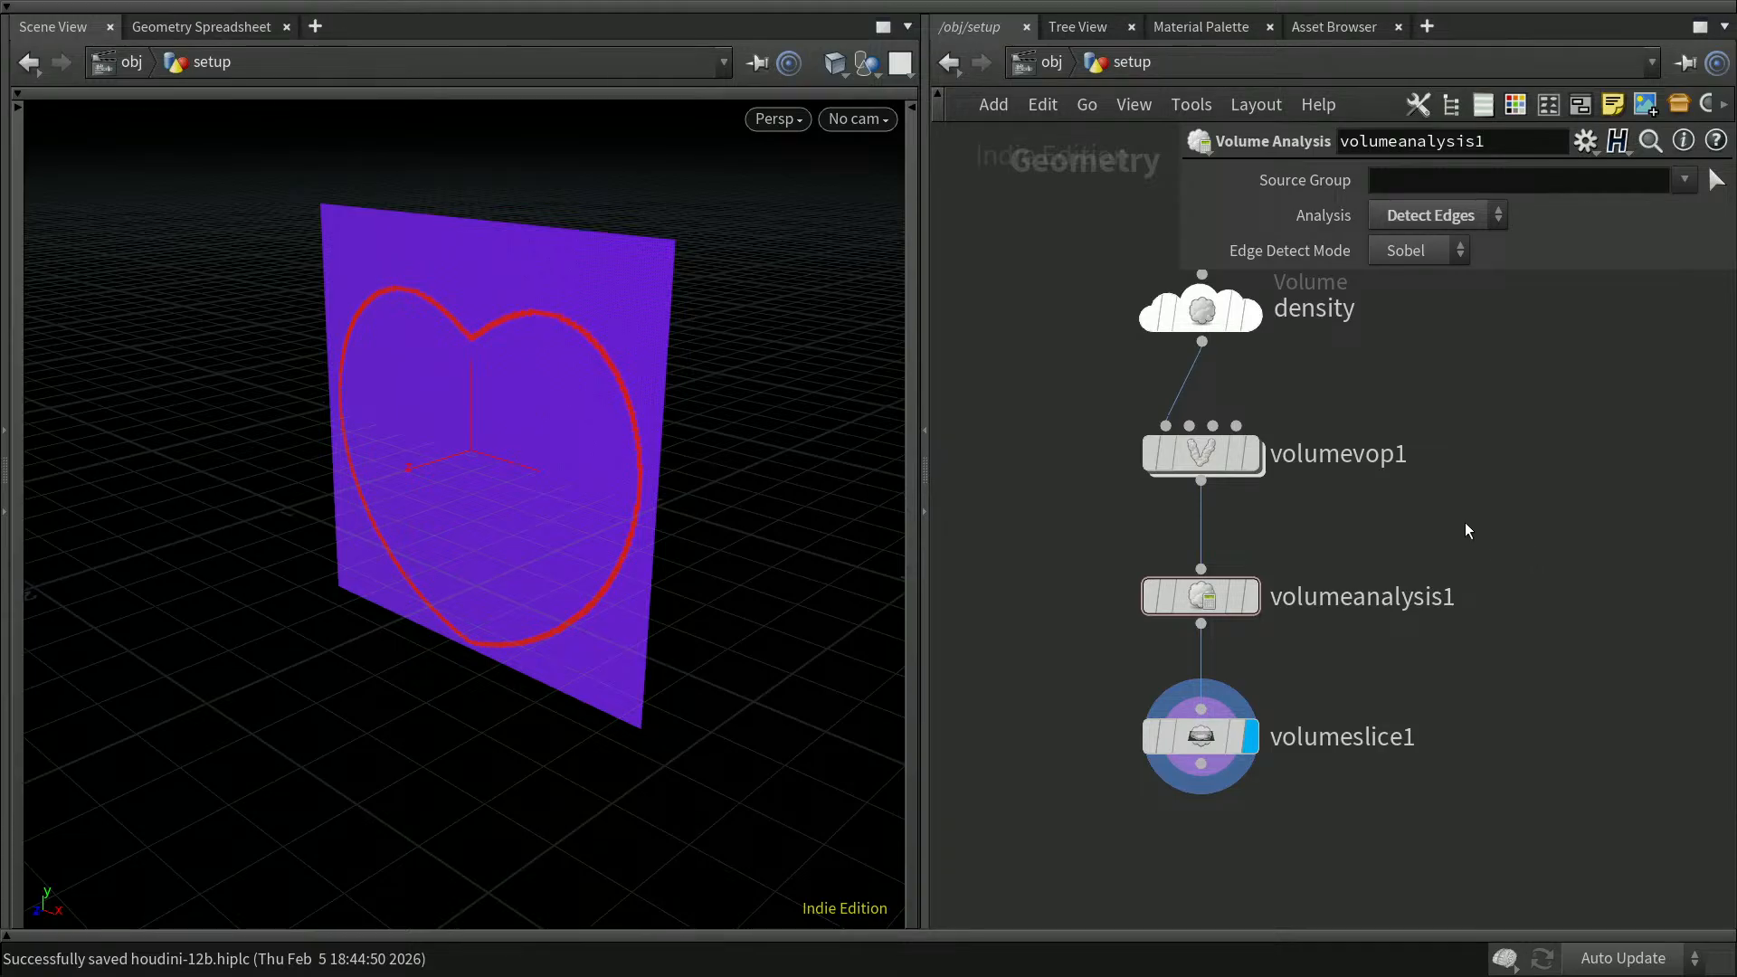
key("p")
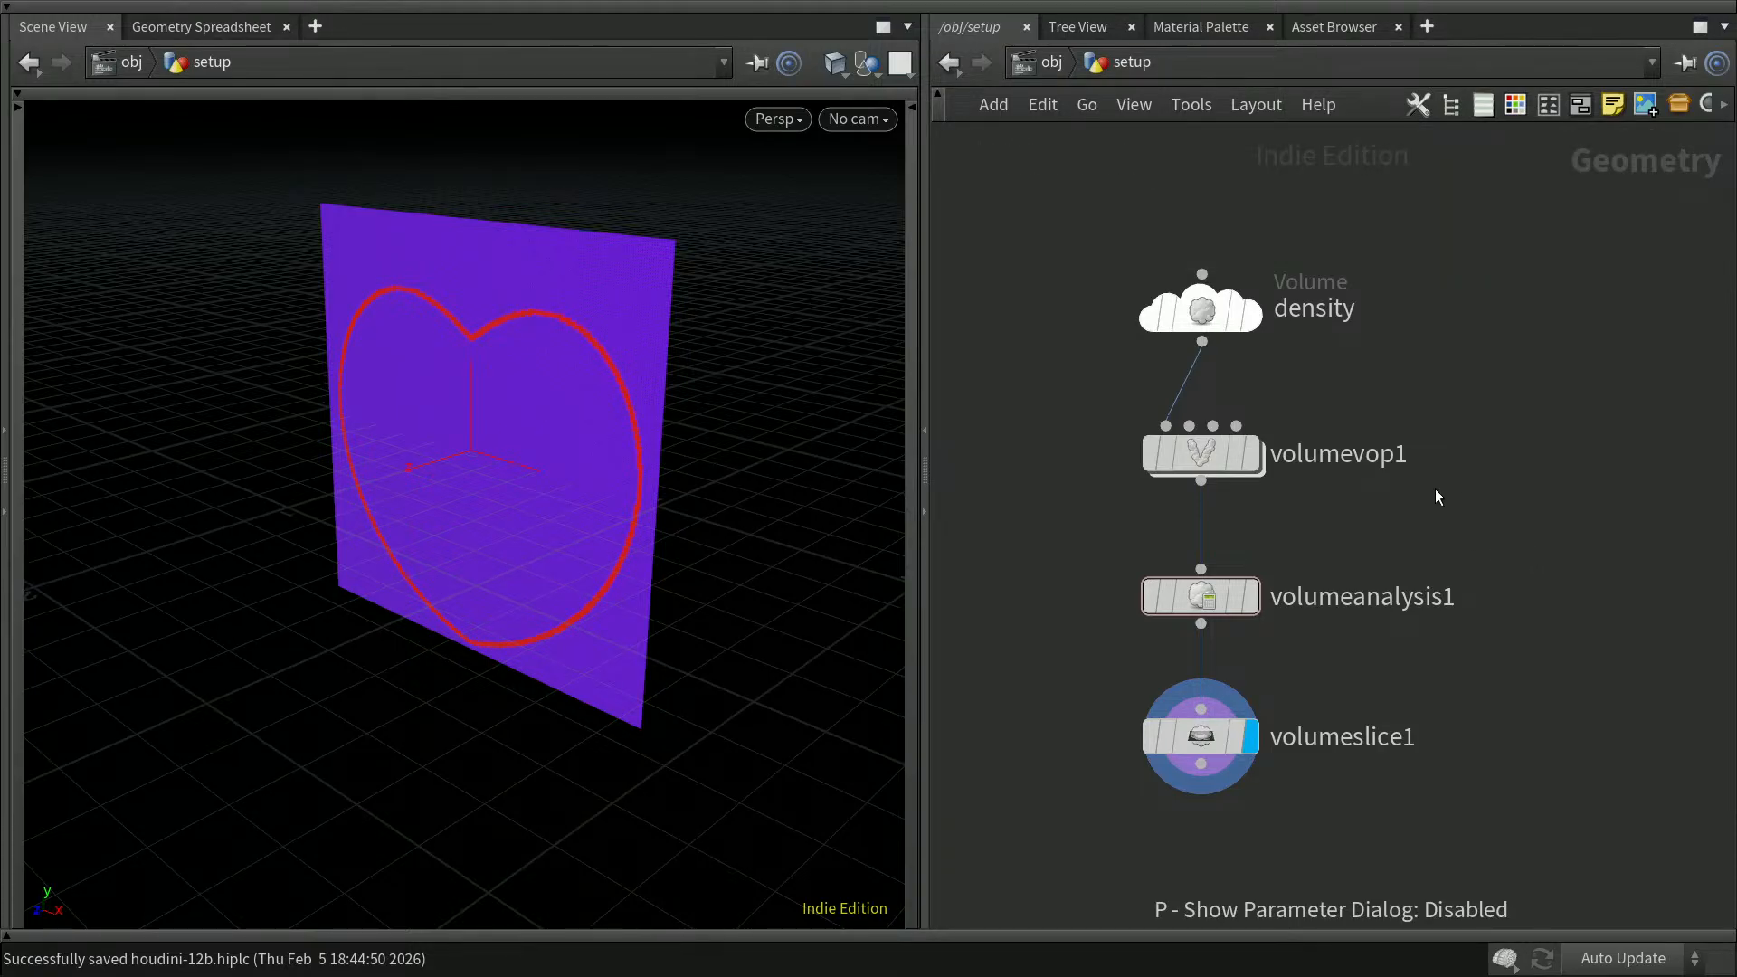
mouse_move(1241, 460)
double_click(1210, 449)
mouse_move(1316, 503)
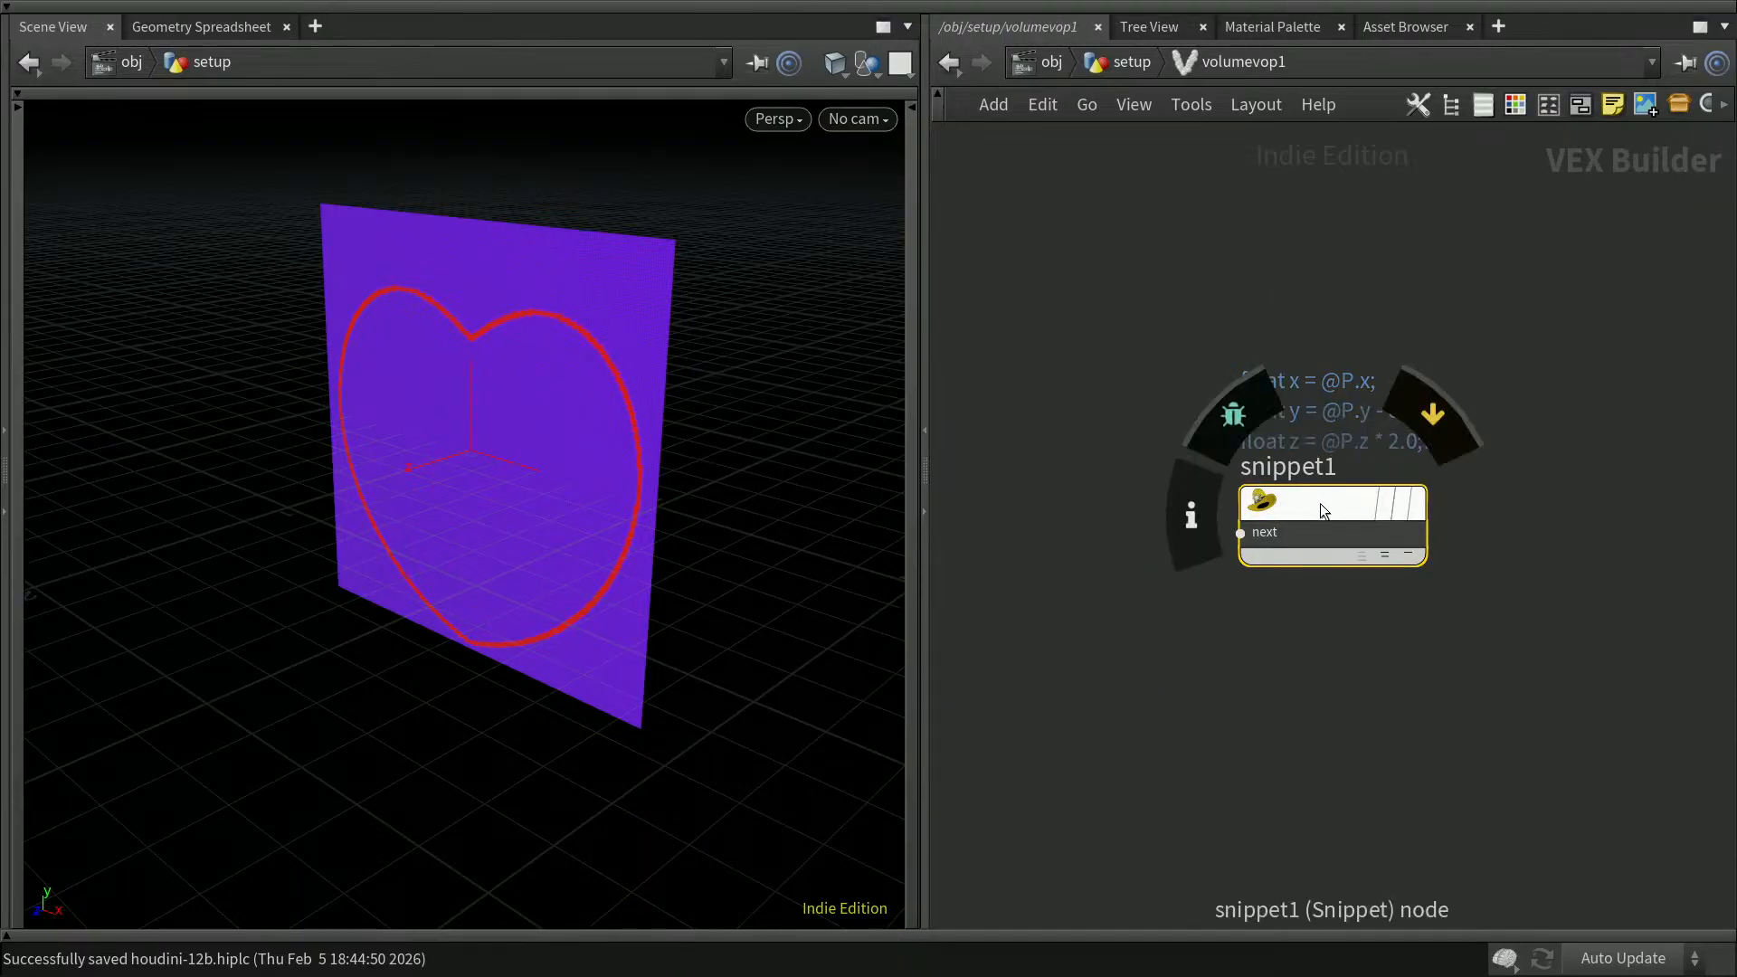
key("p")
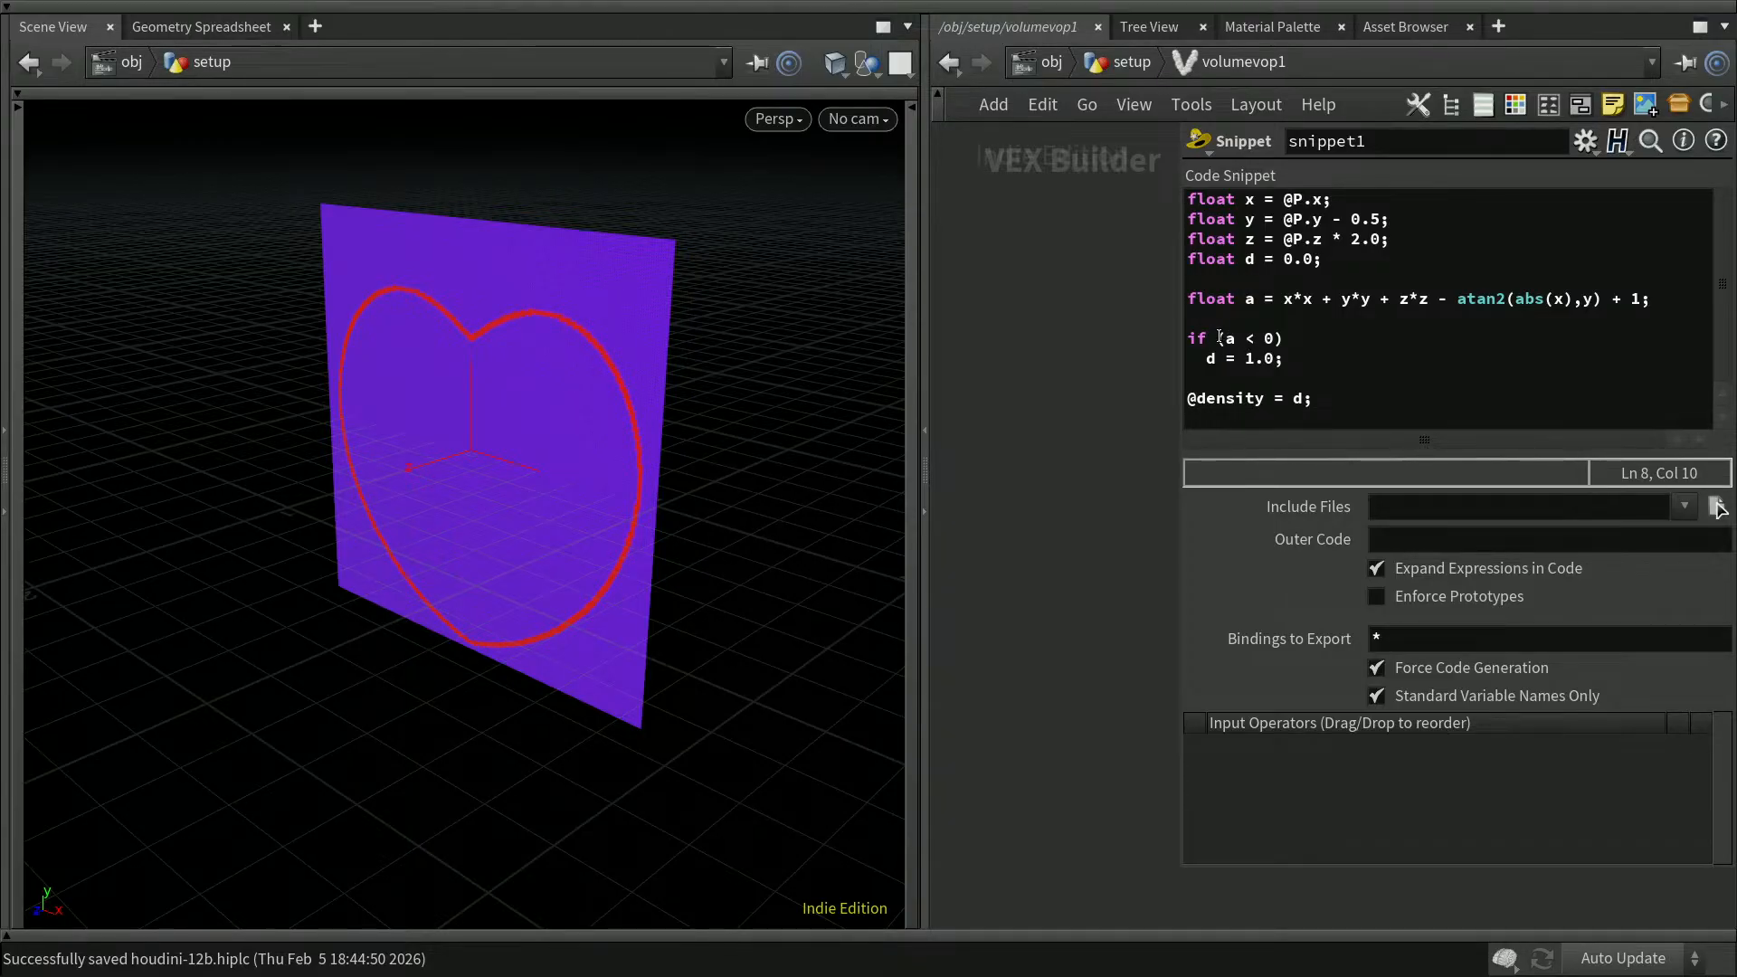
double_click(1295, 399)
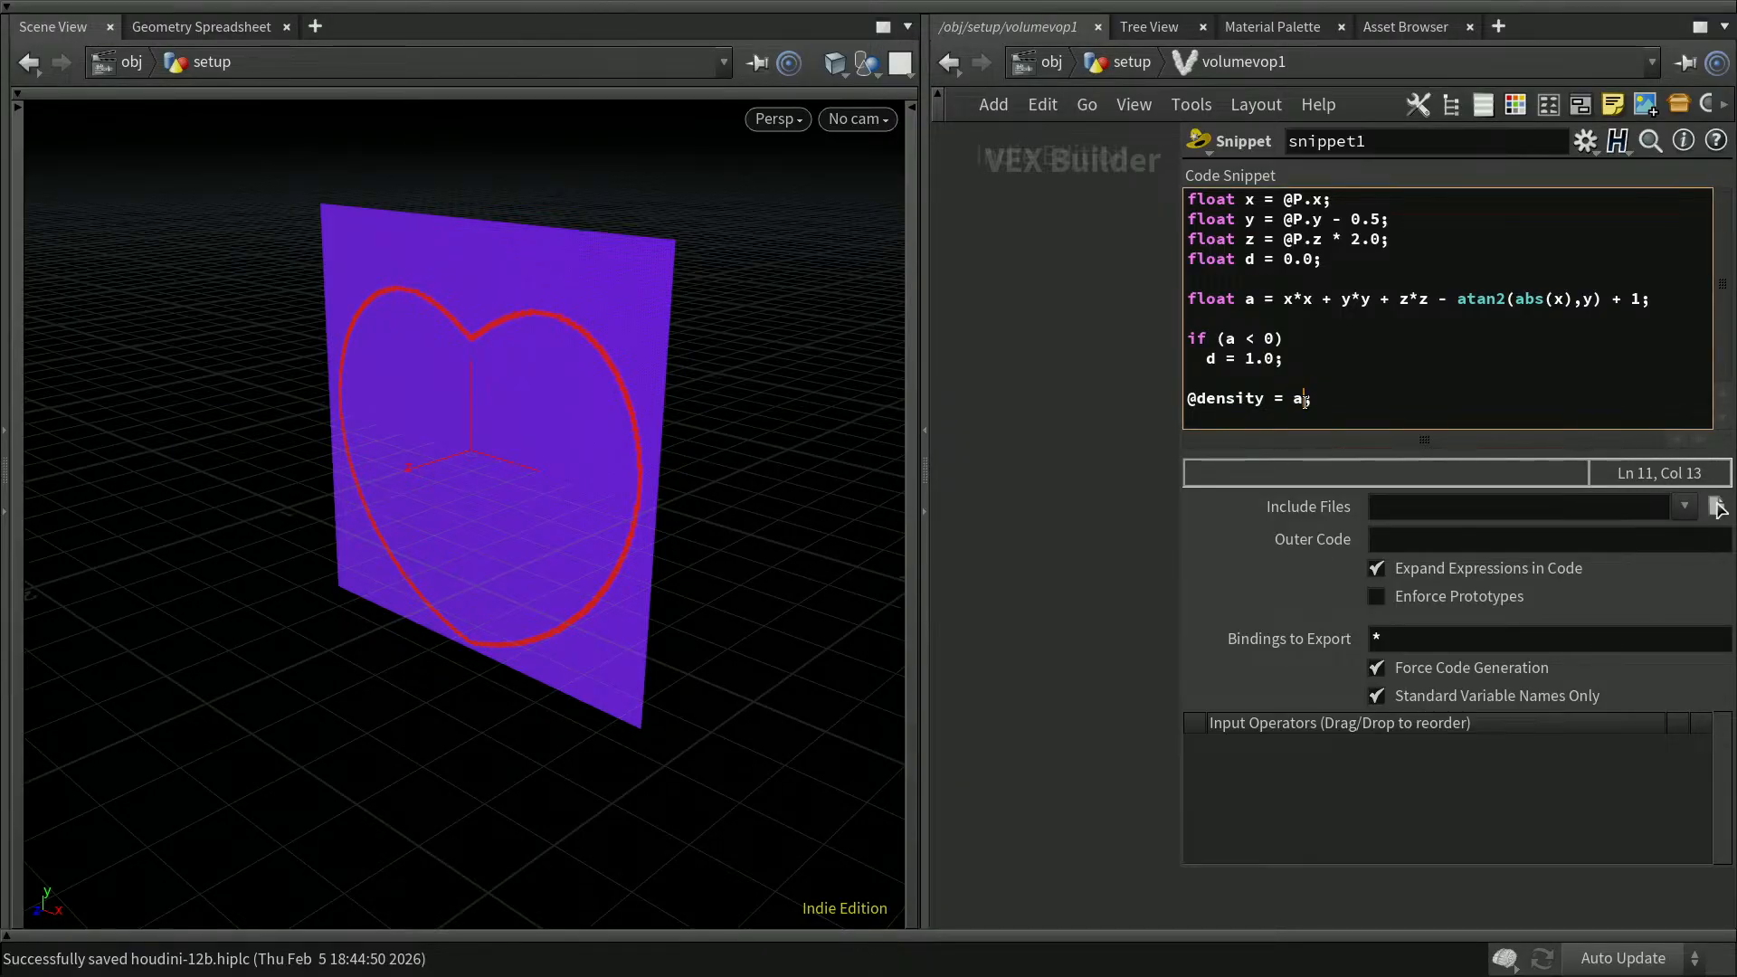
type("a")
left_click(1079, 548)
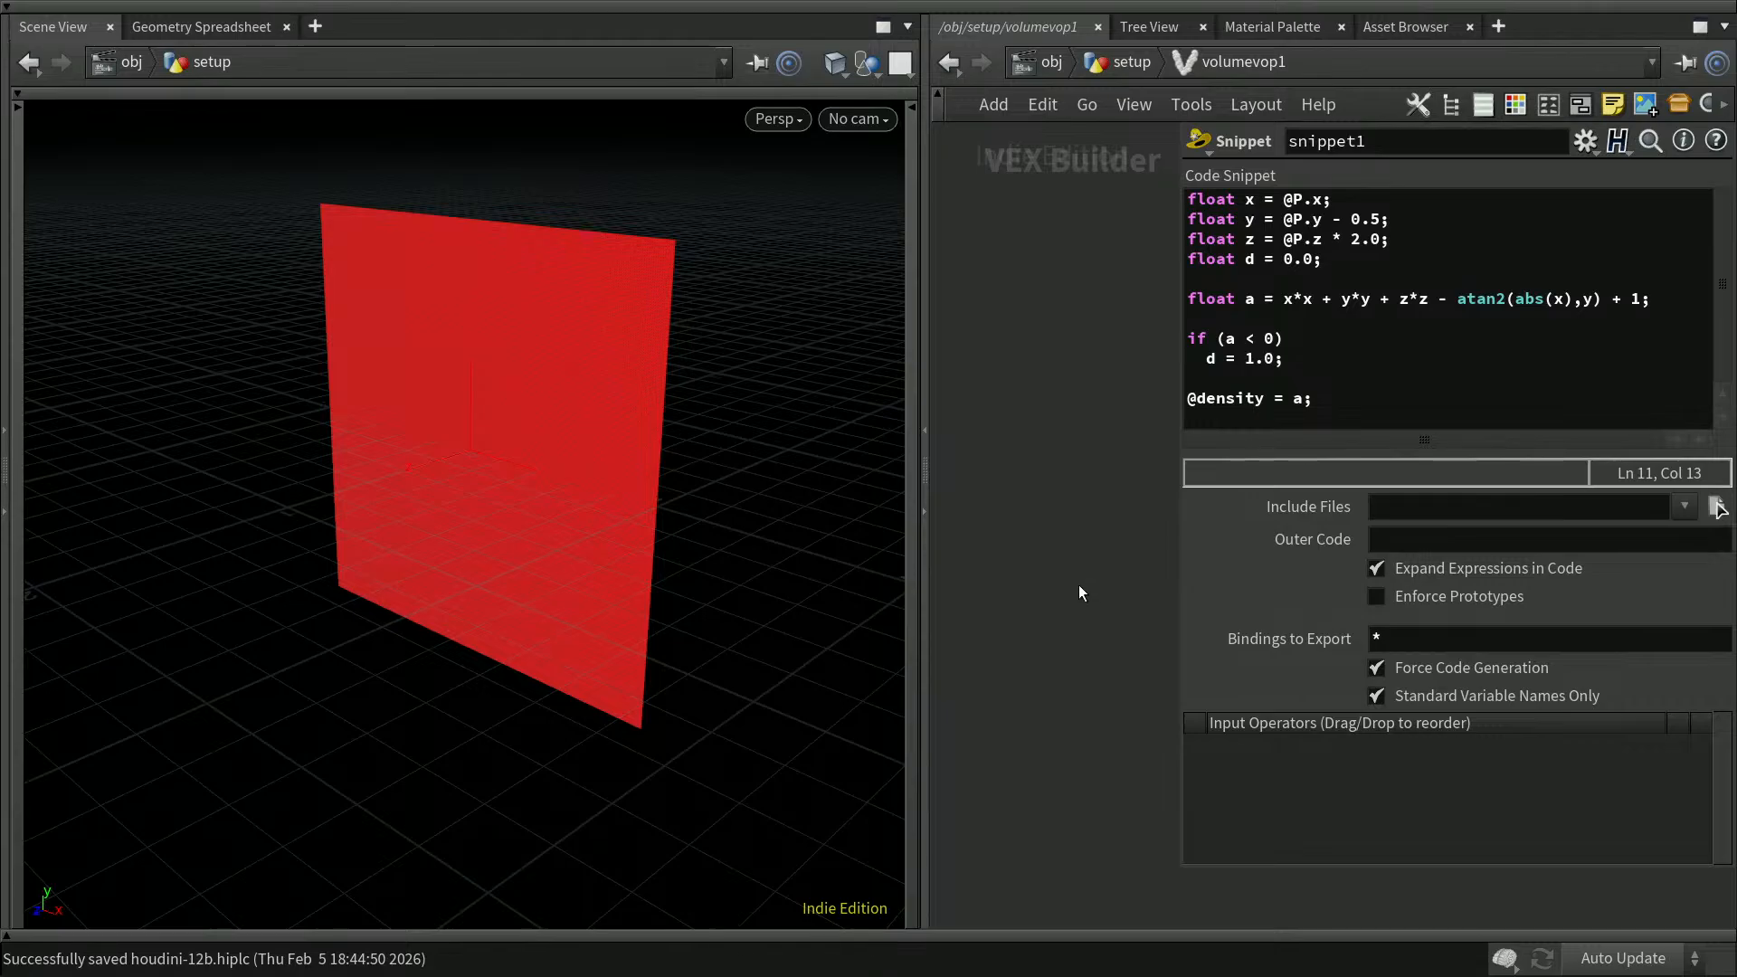
key("p")
key("u")
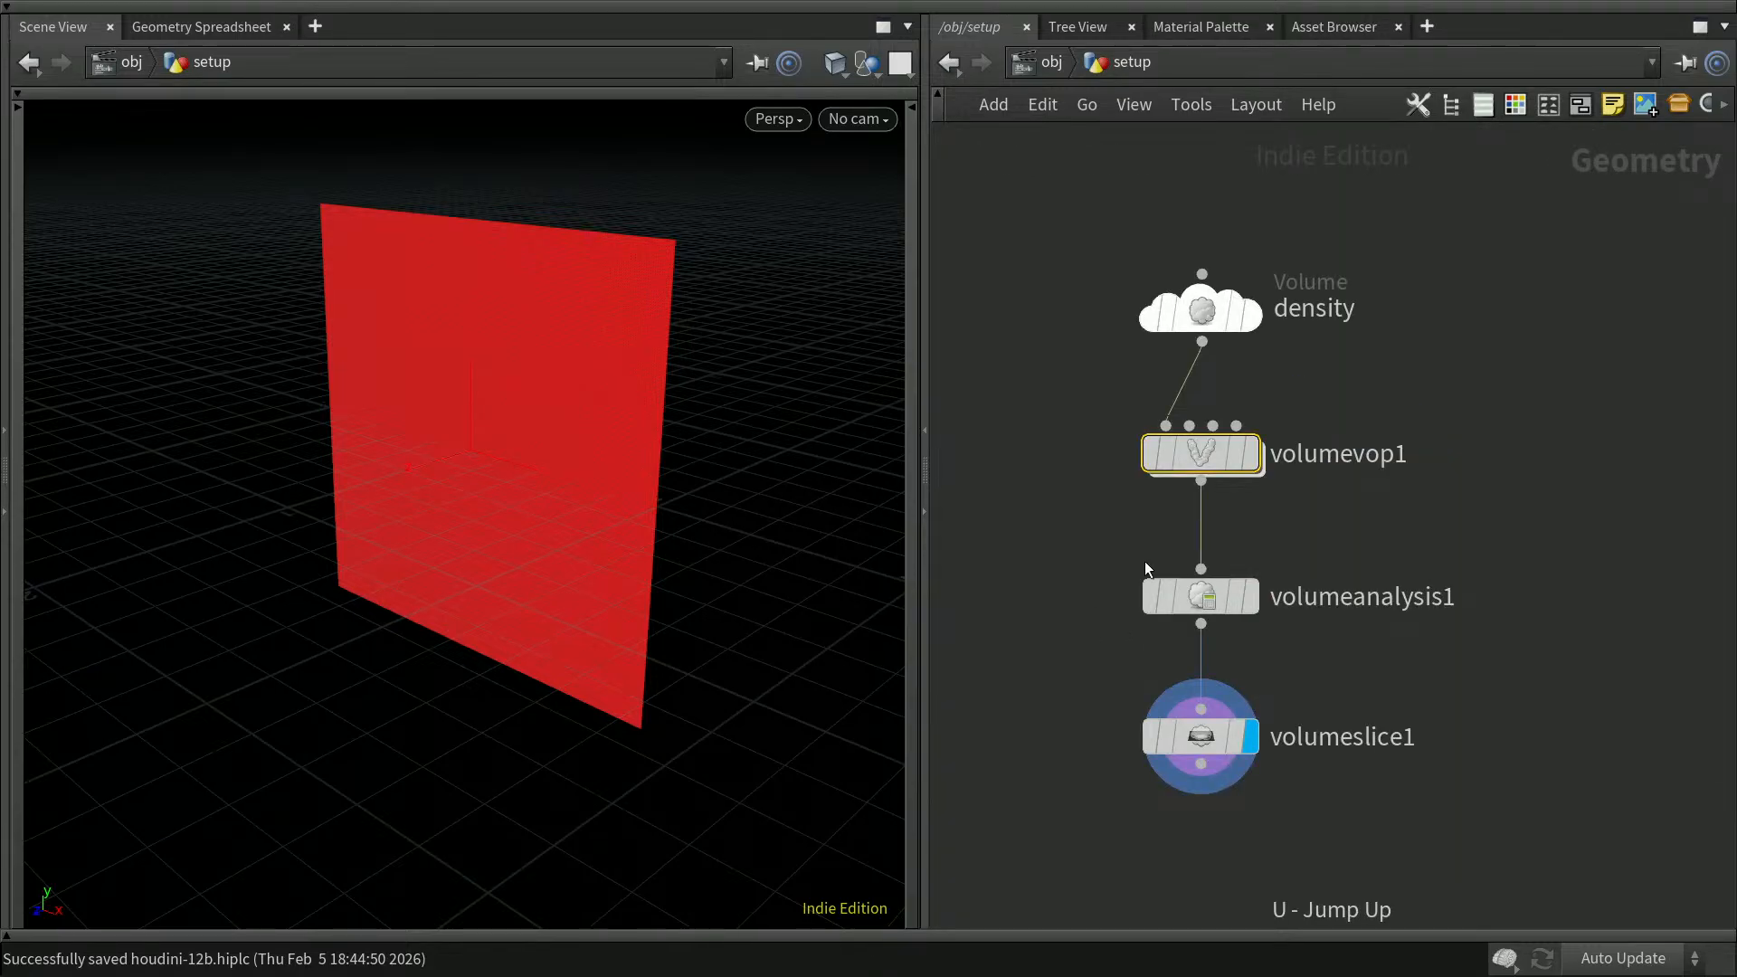
Step: View volumevop1's output, then bypass the Volume Analysis node and display the Volume Slice node
left_click(1250, 458)
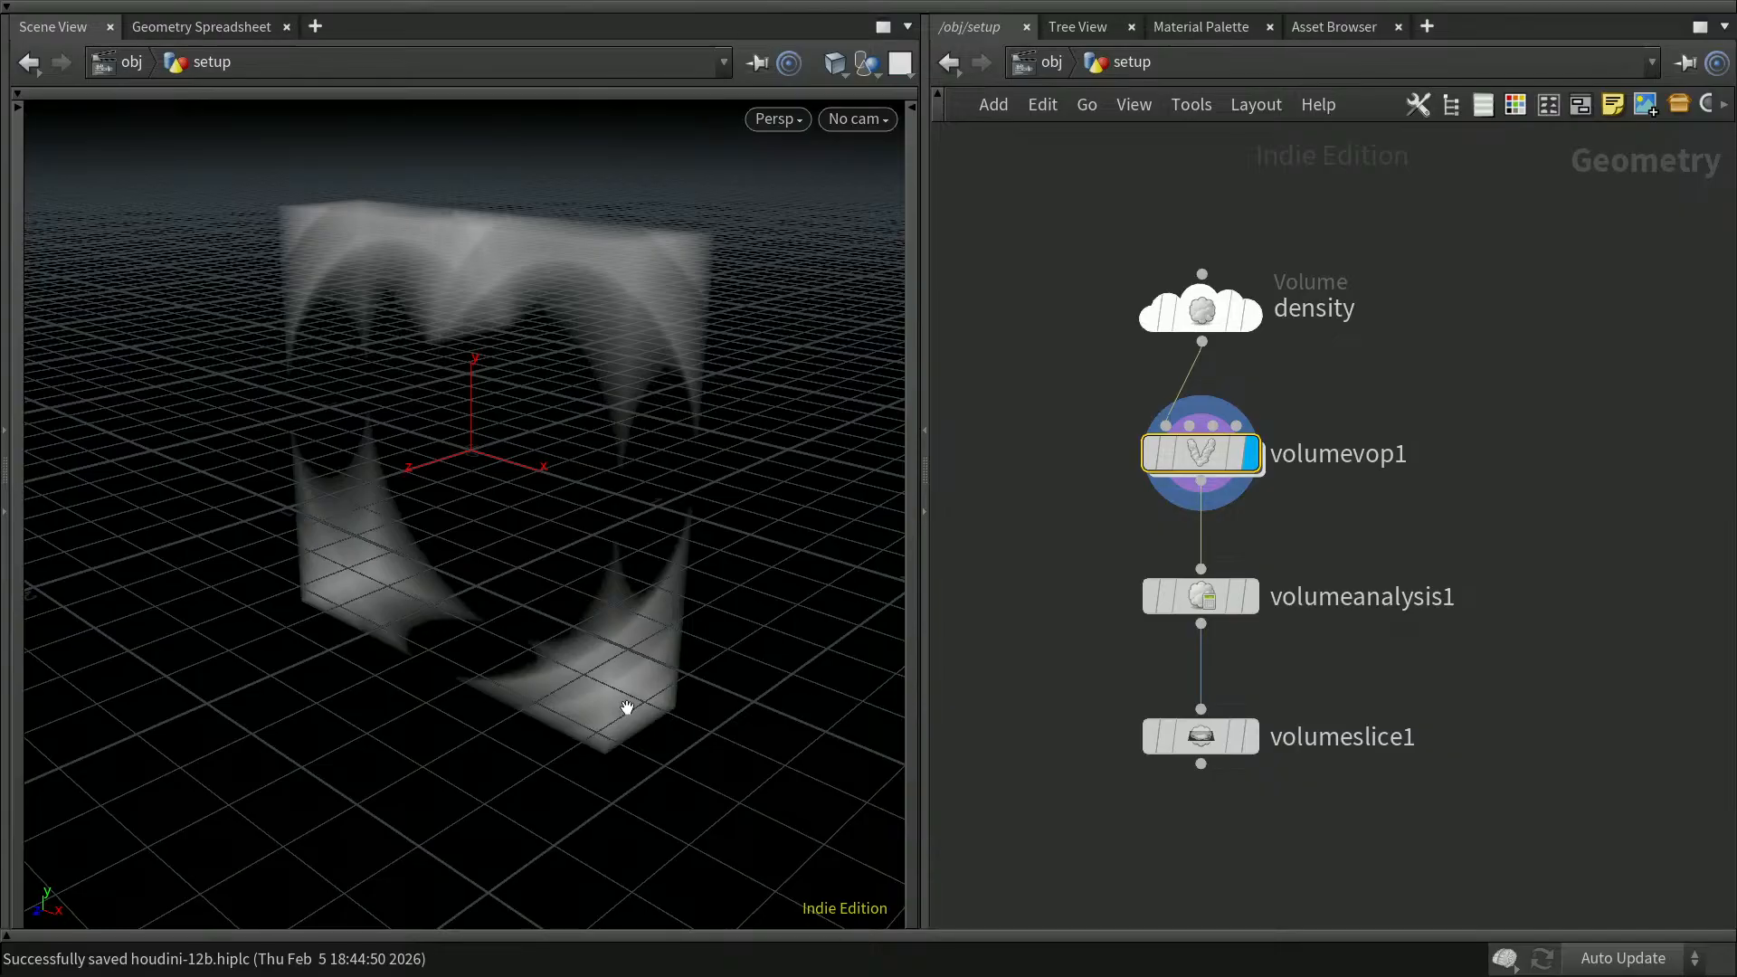
mouse_move(1181, 588)
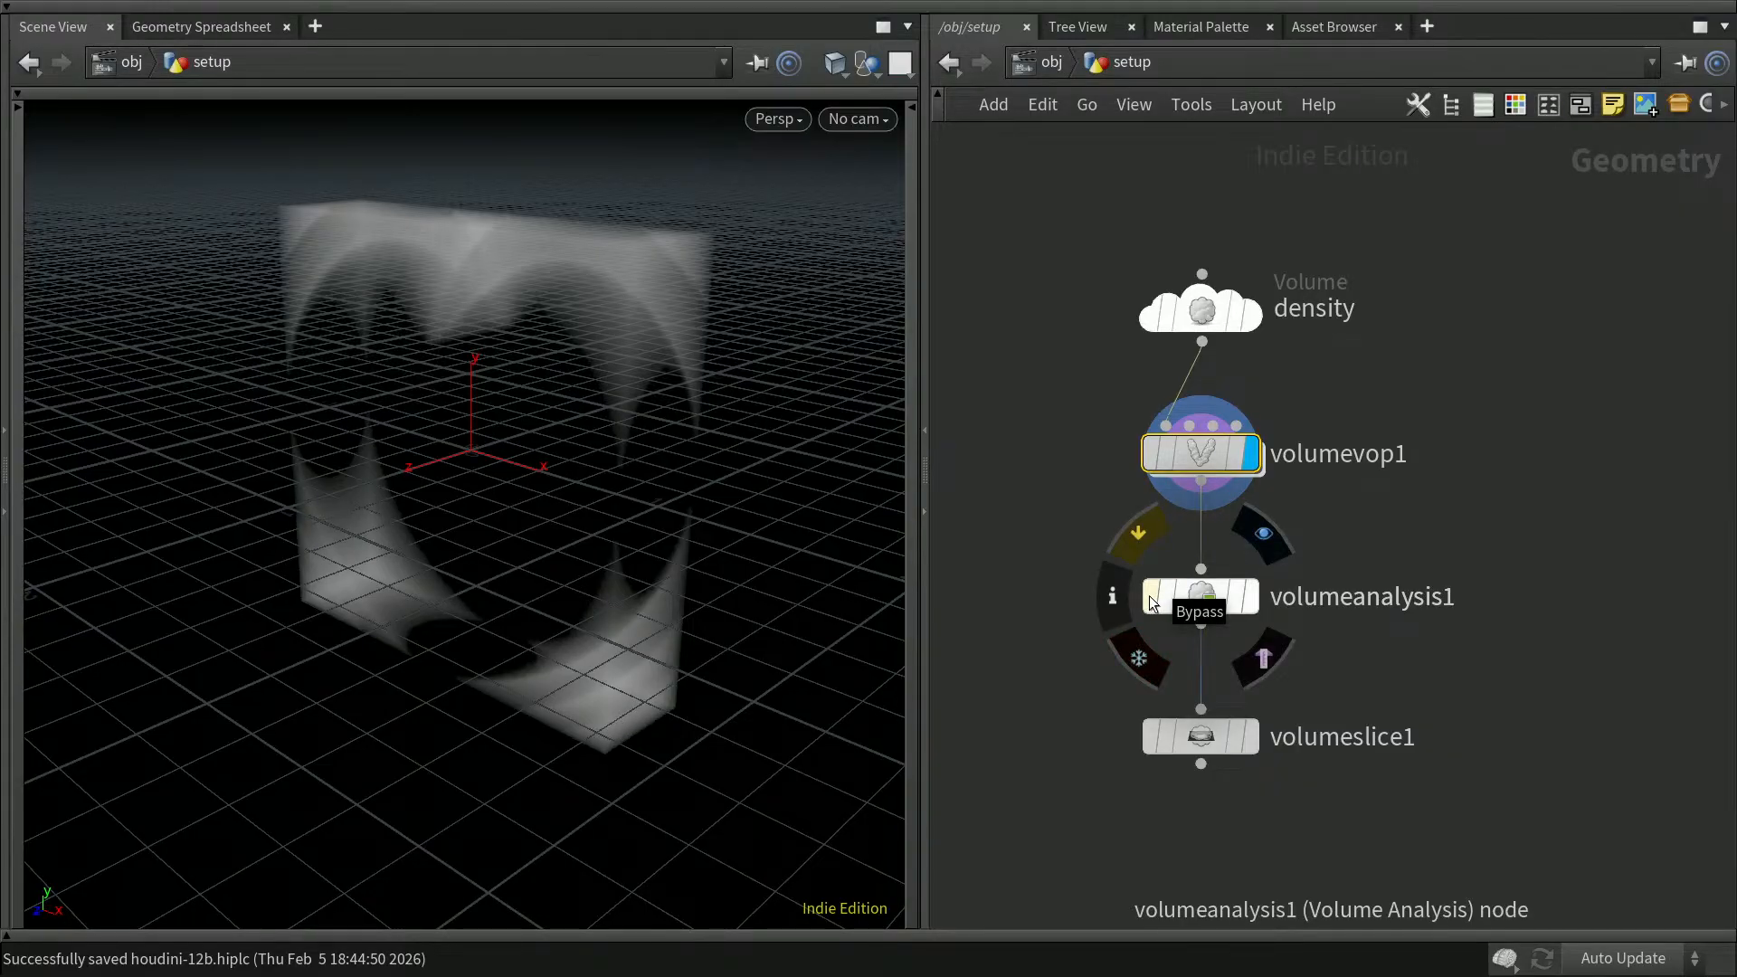
left_click(1150, 599)
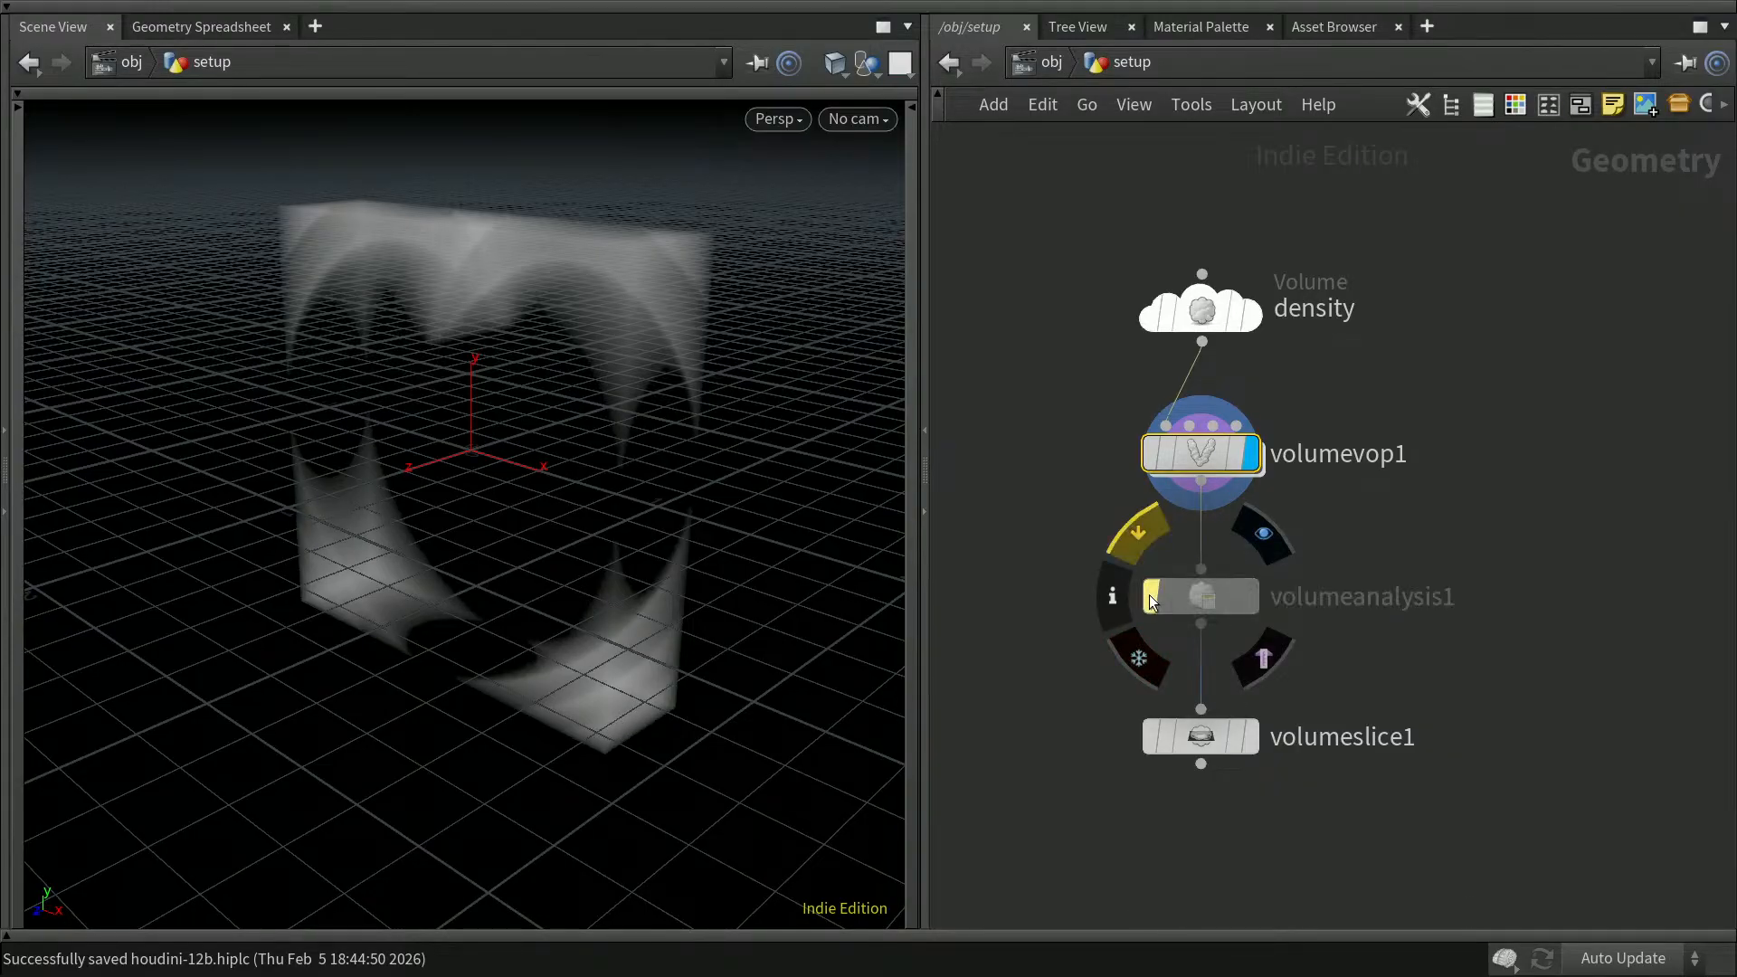
left_click(1254, 740)
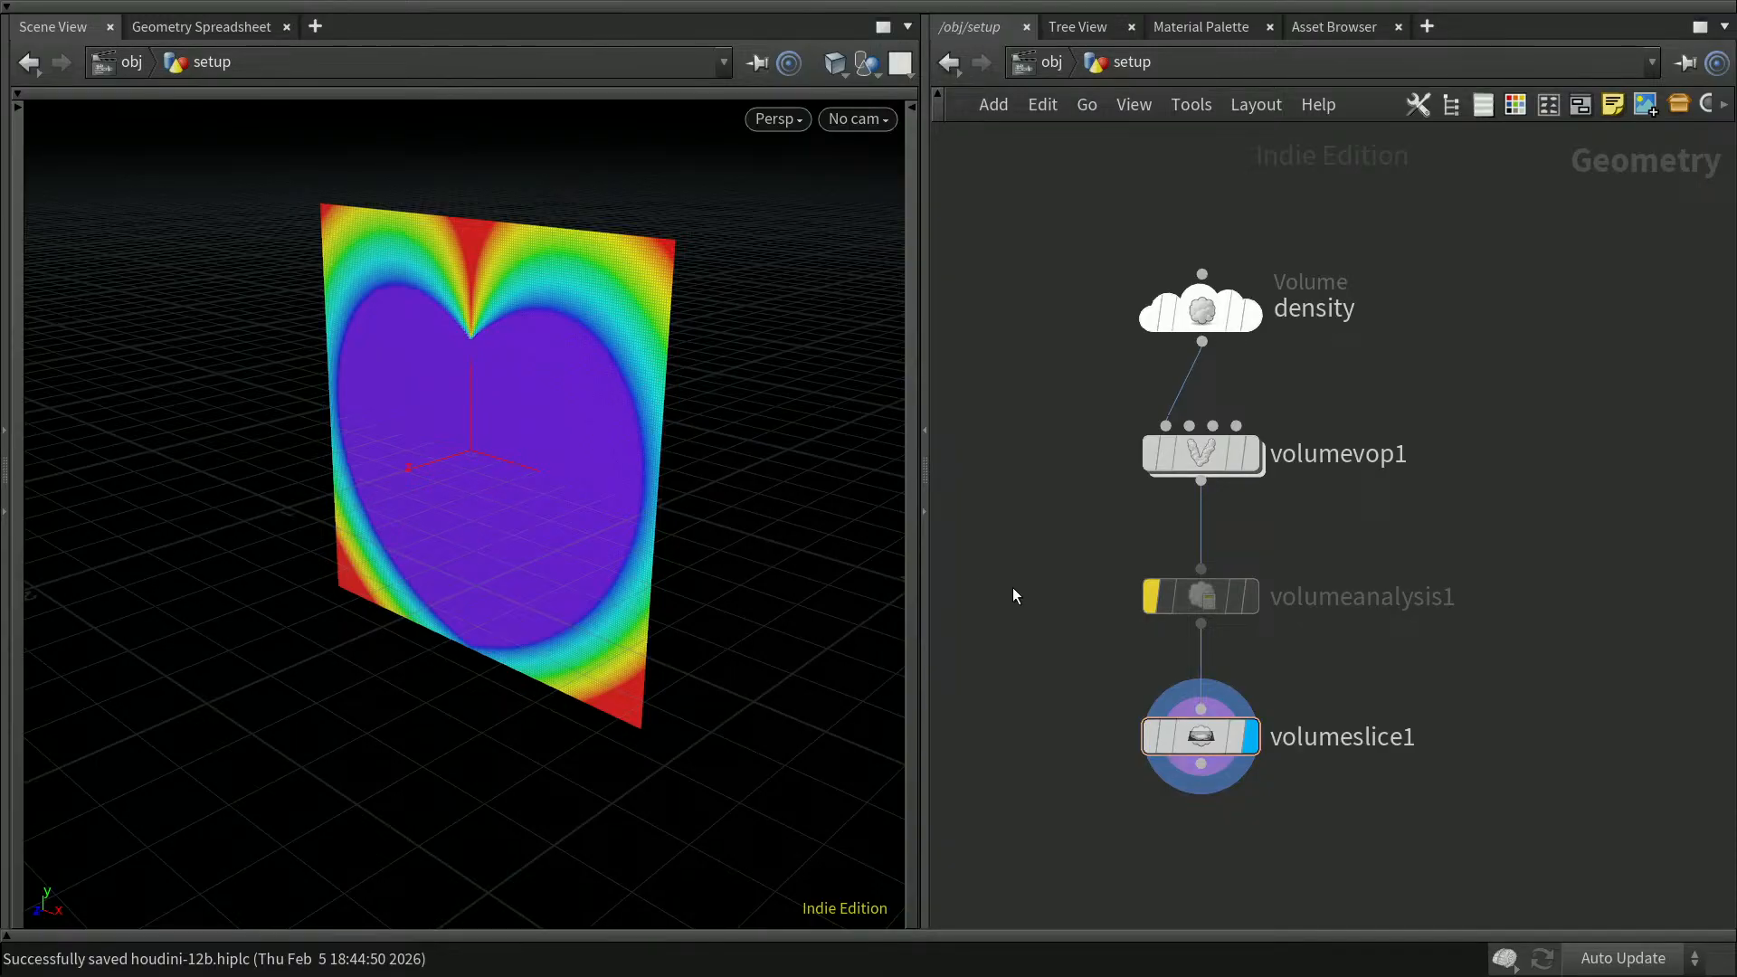
Step: Examine the float a formula in the snippet inside volumevop1, then return to the setup network
double_click(1203, 453)
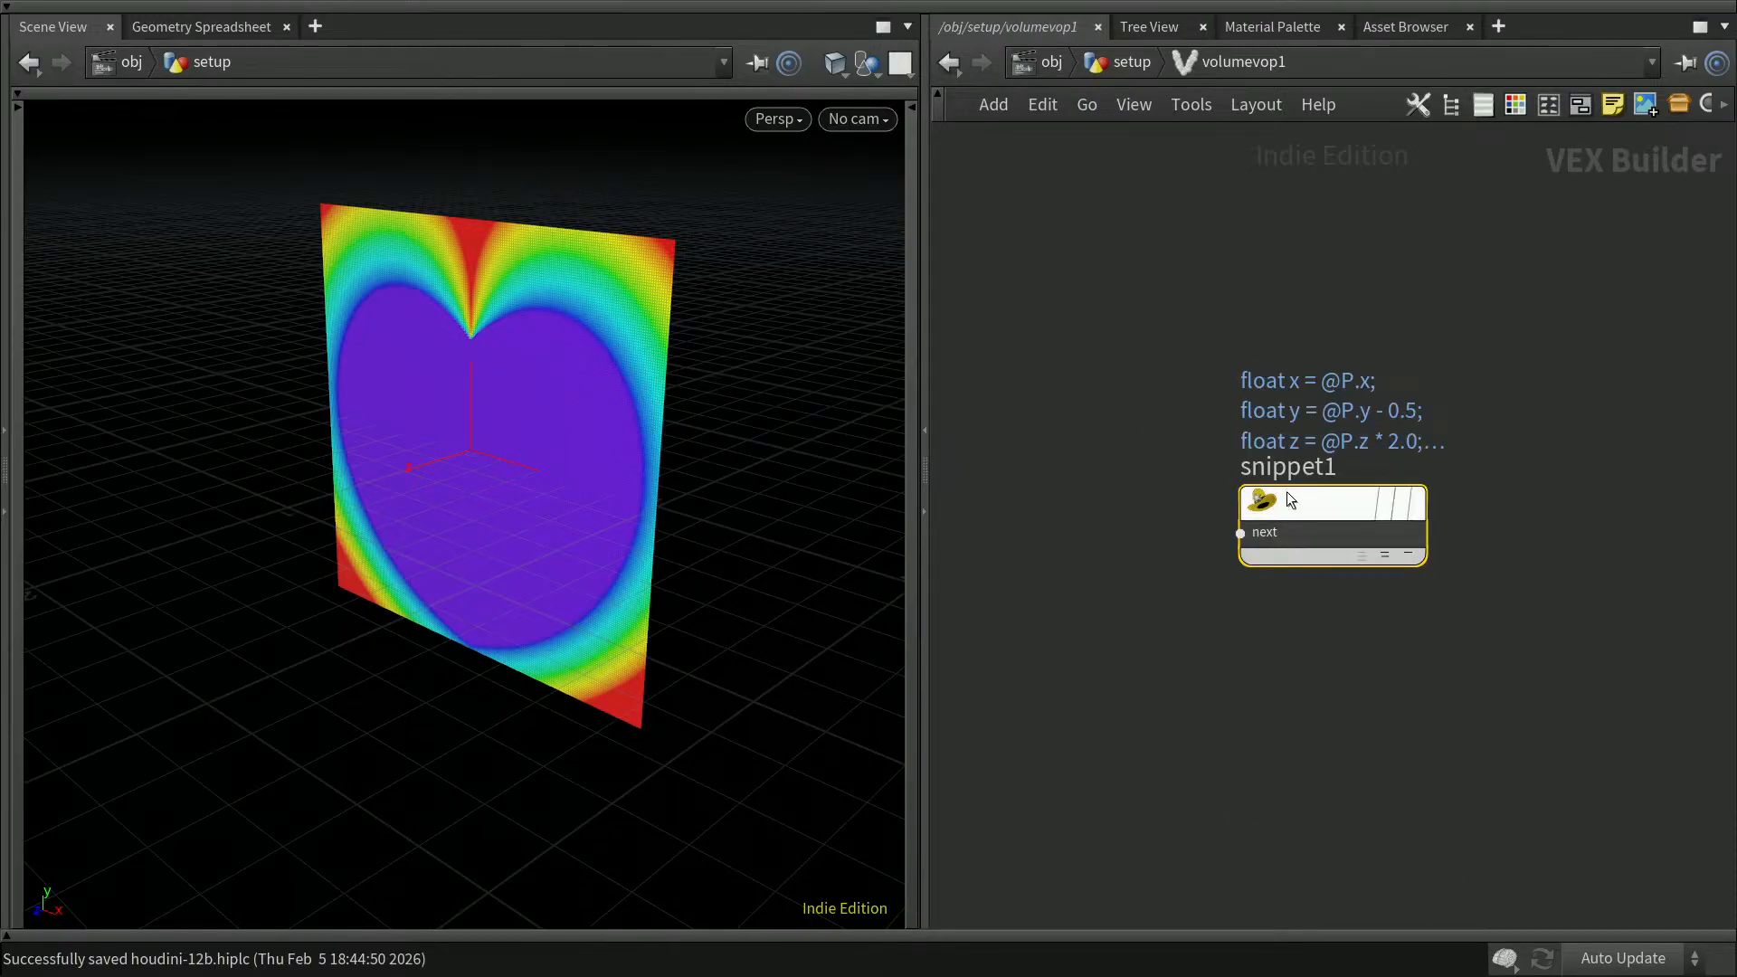
key("p")
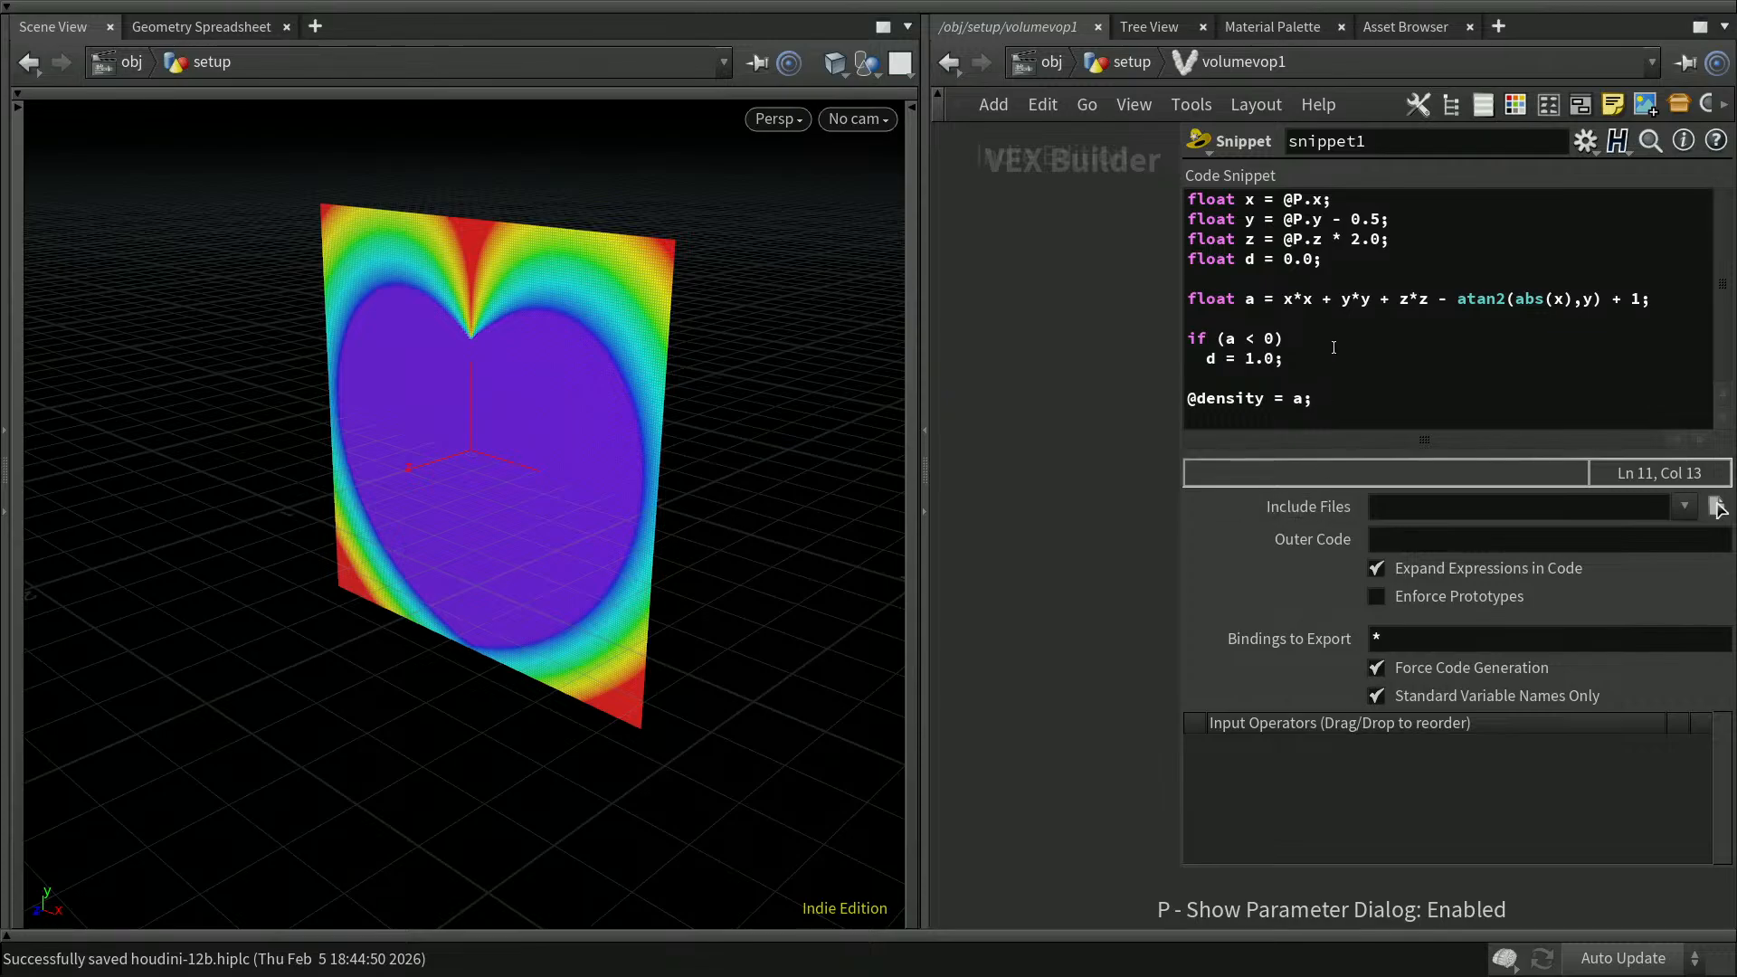
left_click(1285, 301)
left_click_drag(1284, 302, 1428, 302)
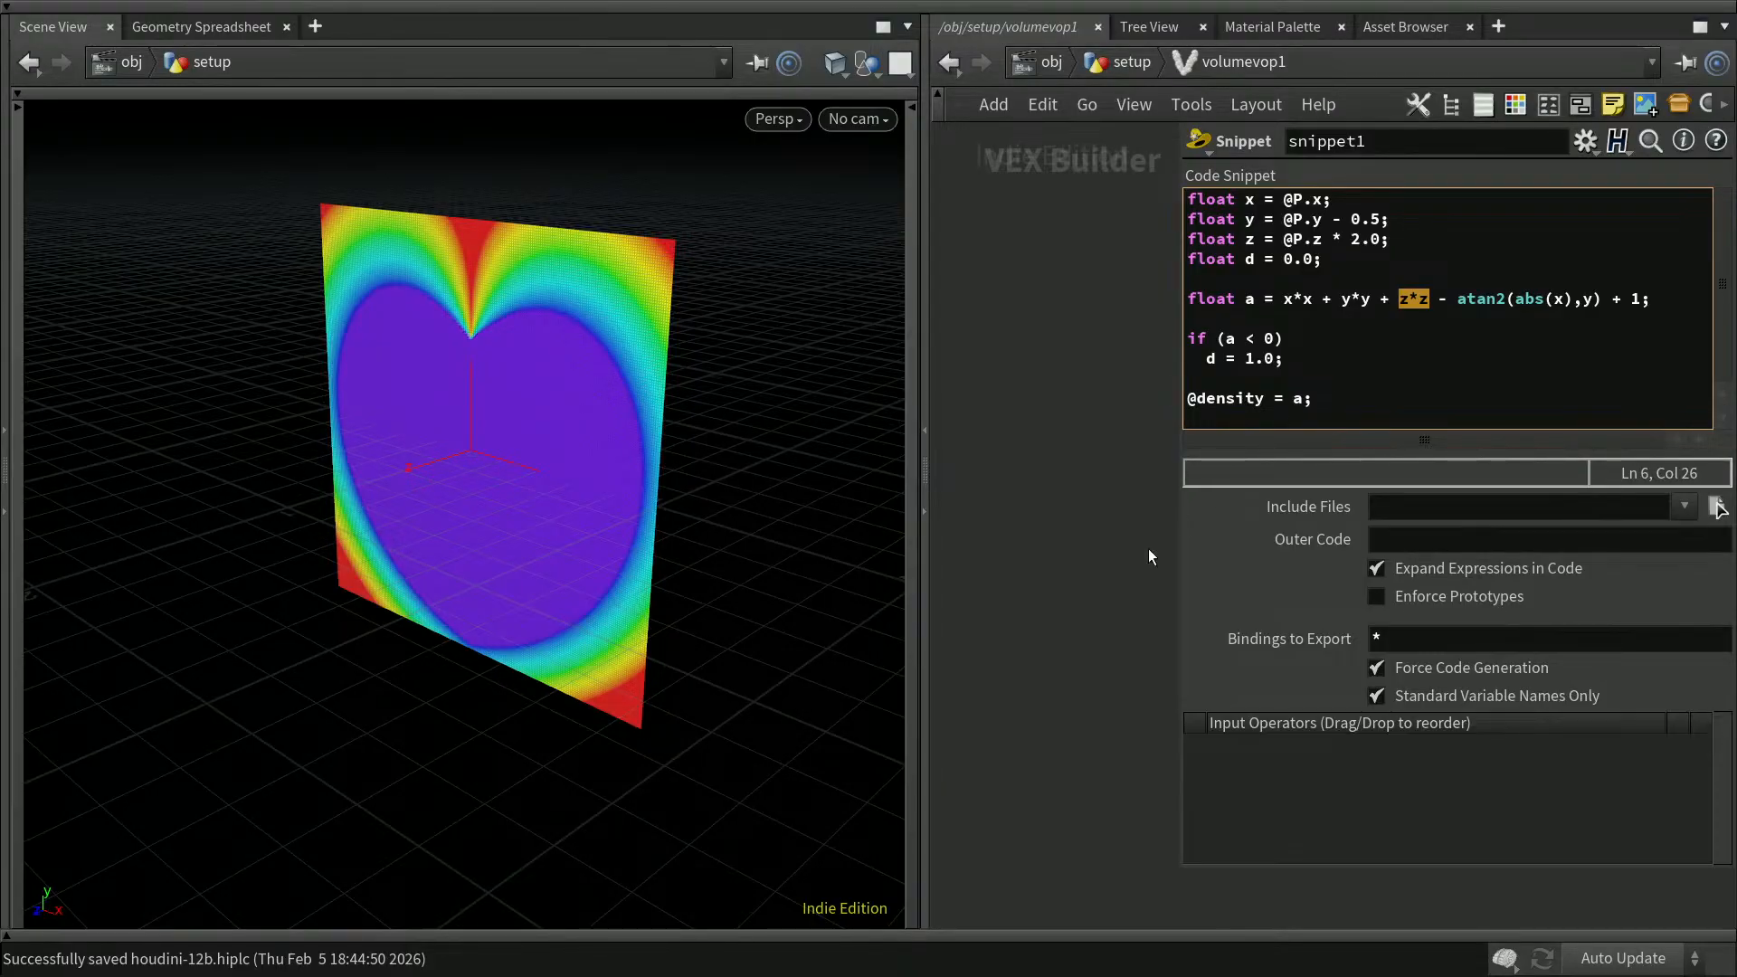
key("p")
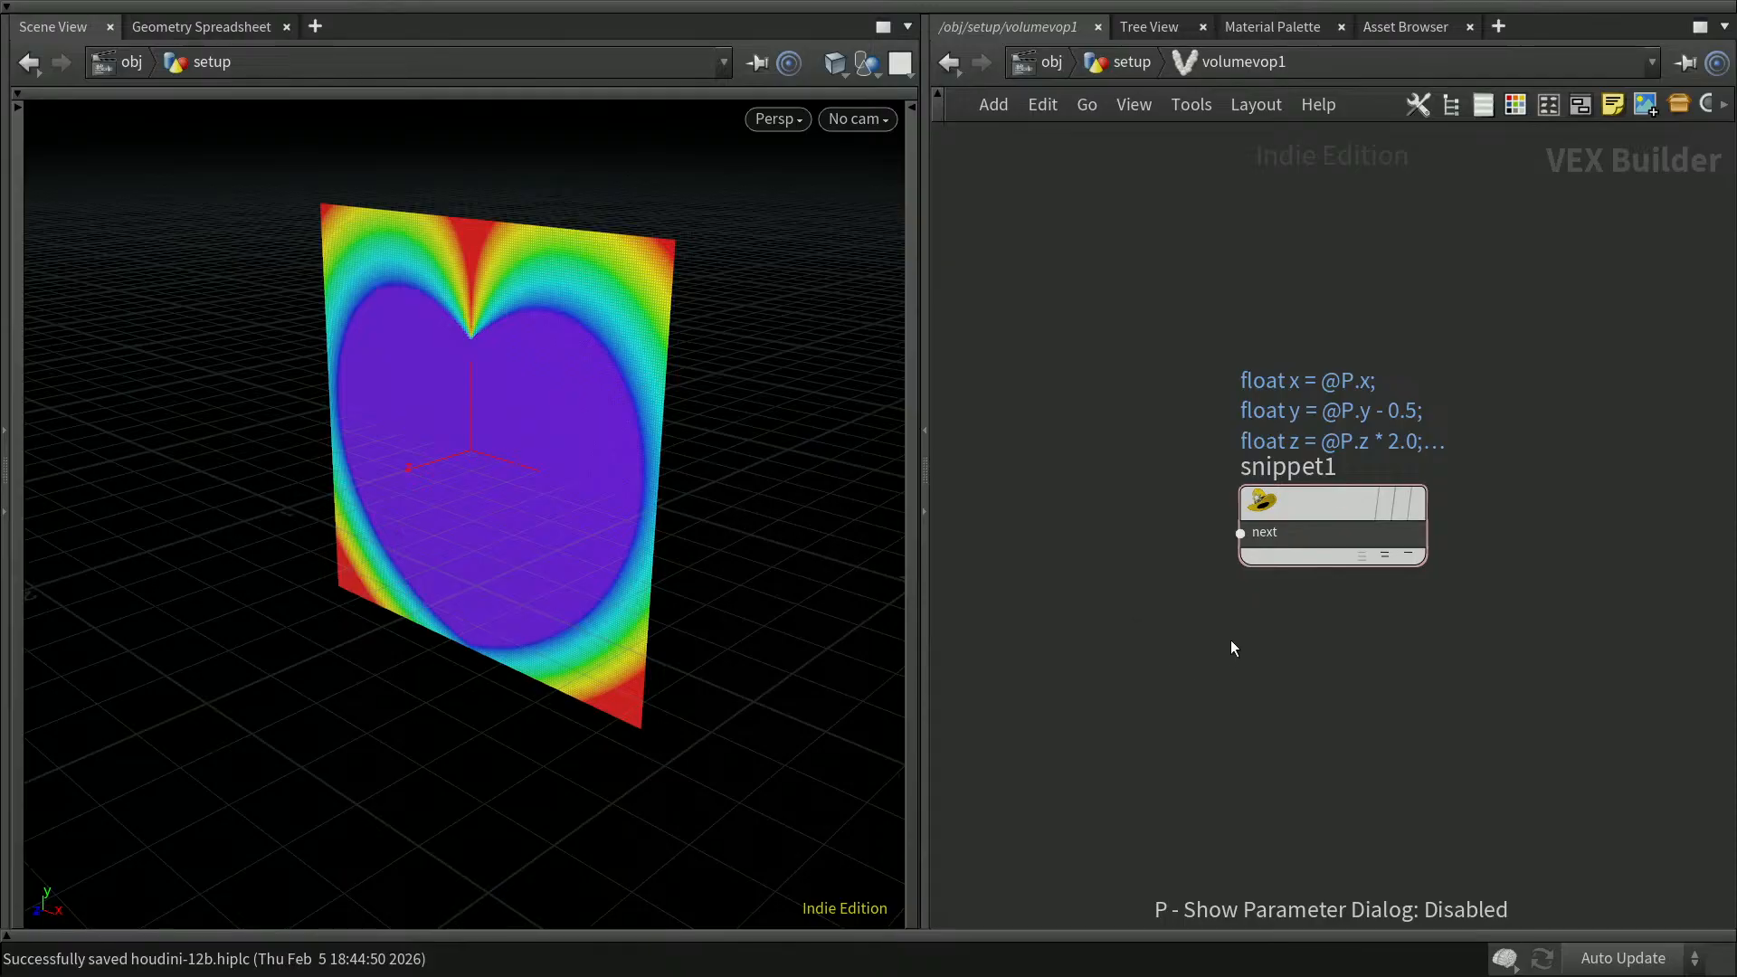
key("u")
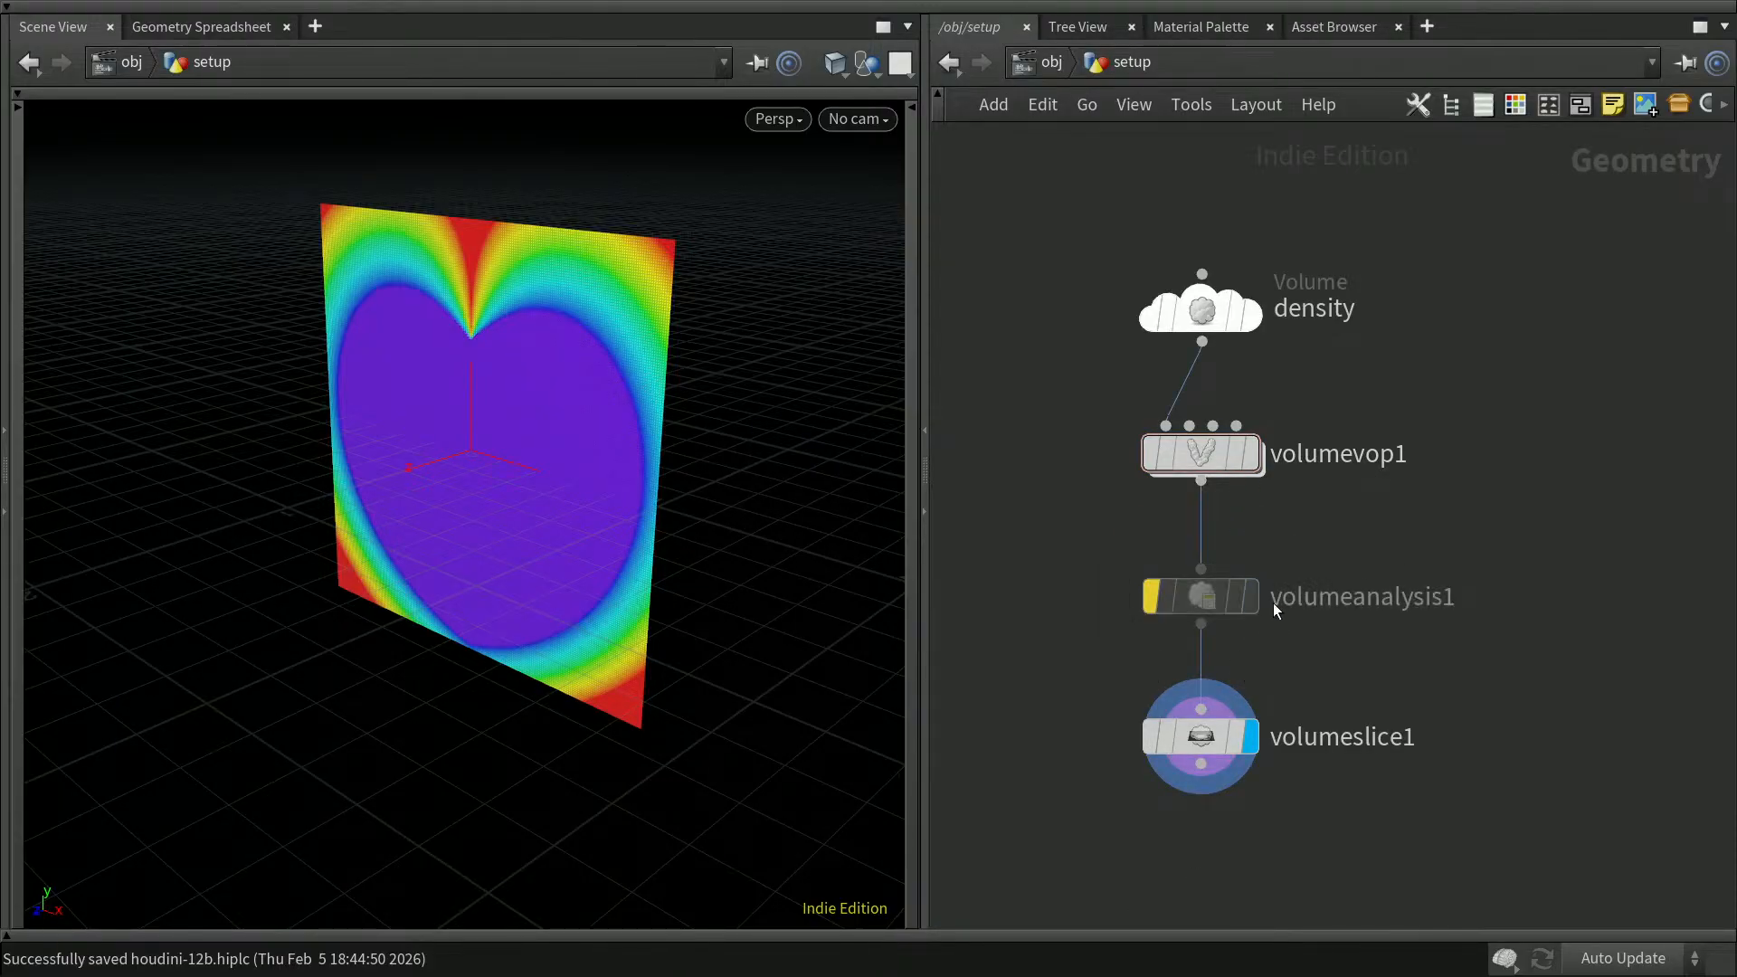
Step: Move volumeanalysis1 and volumeslice1 down, then insert a Volume SDF node on the wire below volumevop1
left_click_drag(1362, 837, 1096, 563)
left_click_drag(1212, 600, 1210, 734)
left_click(1327, 602)
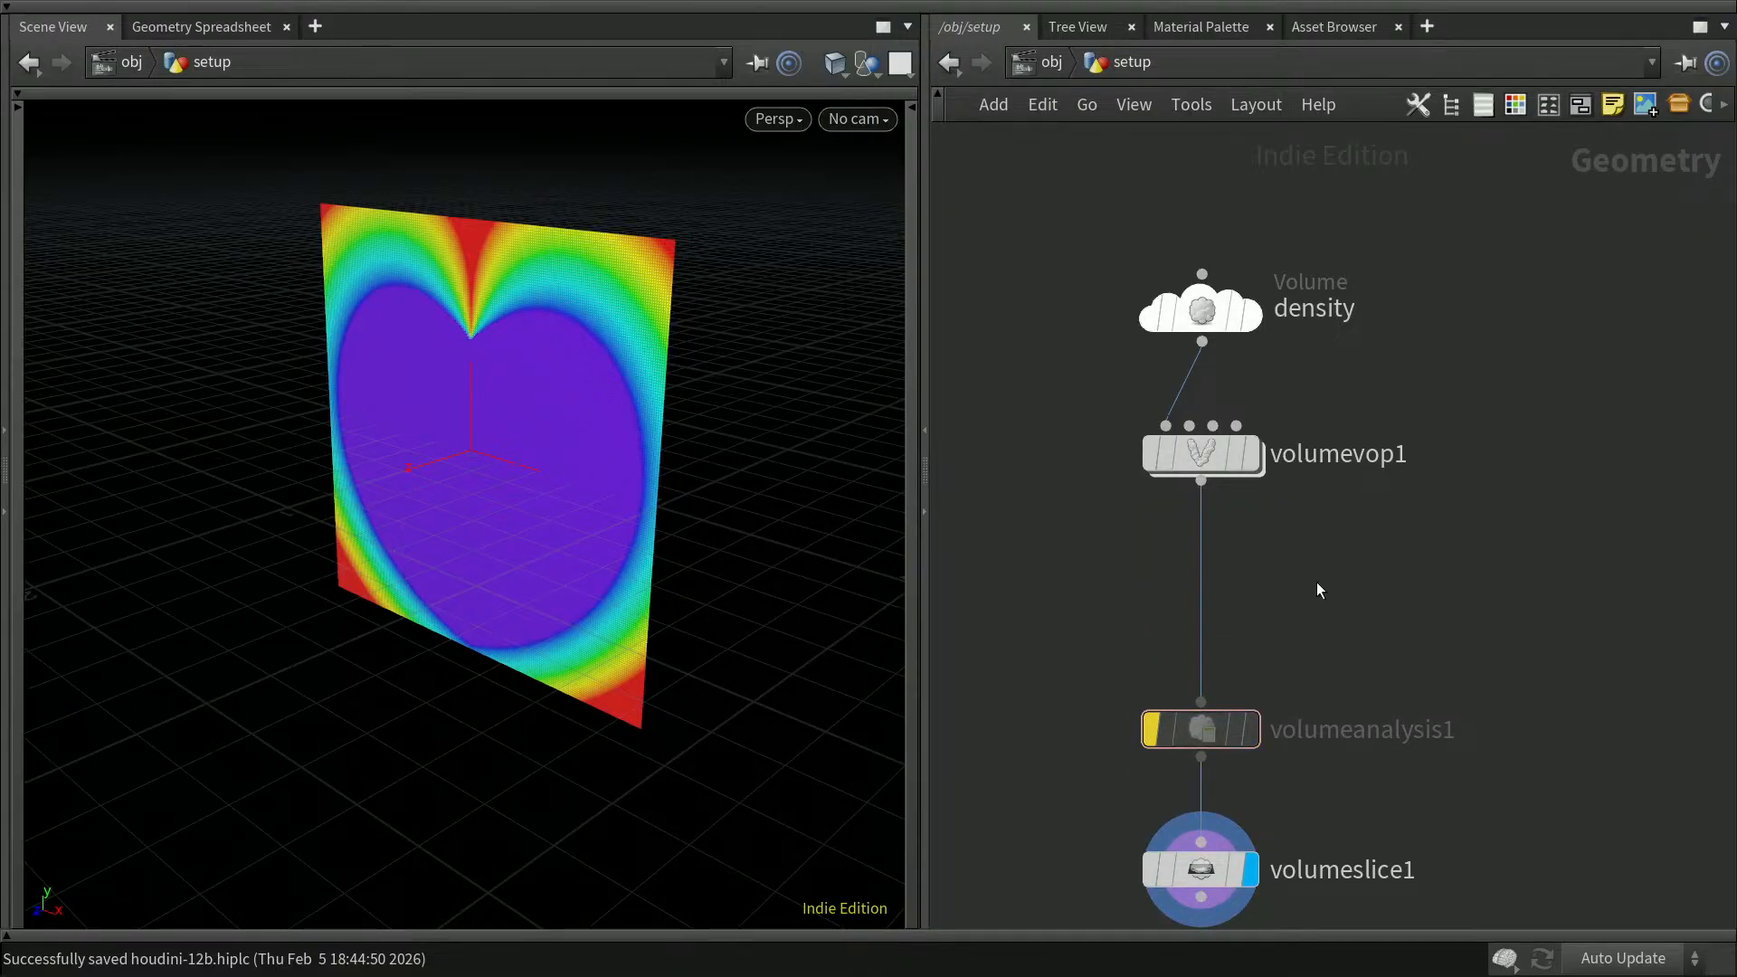
key("Tab")
type("sd")
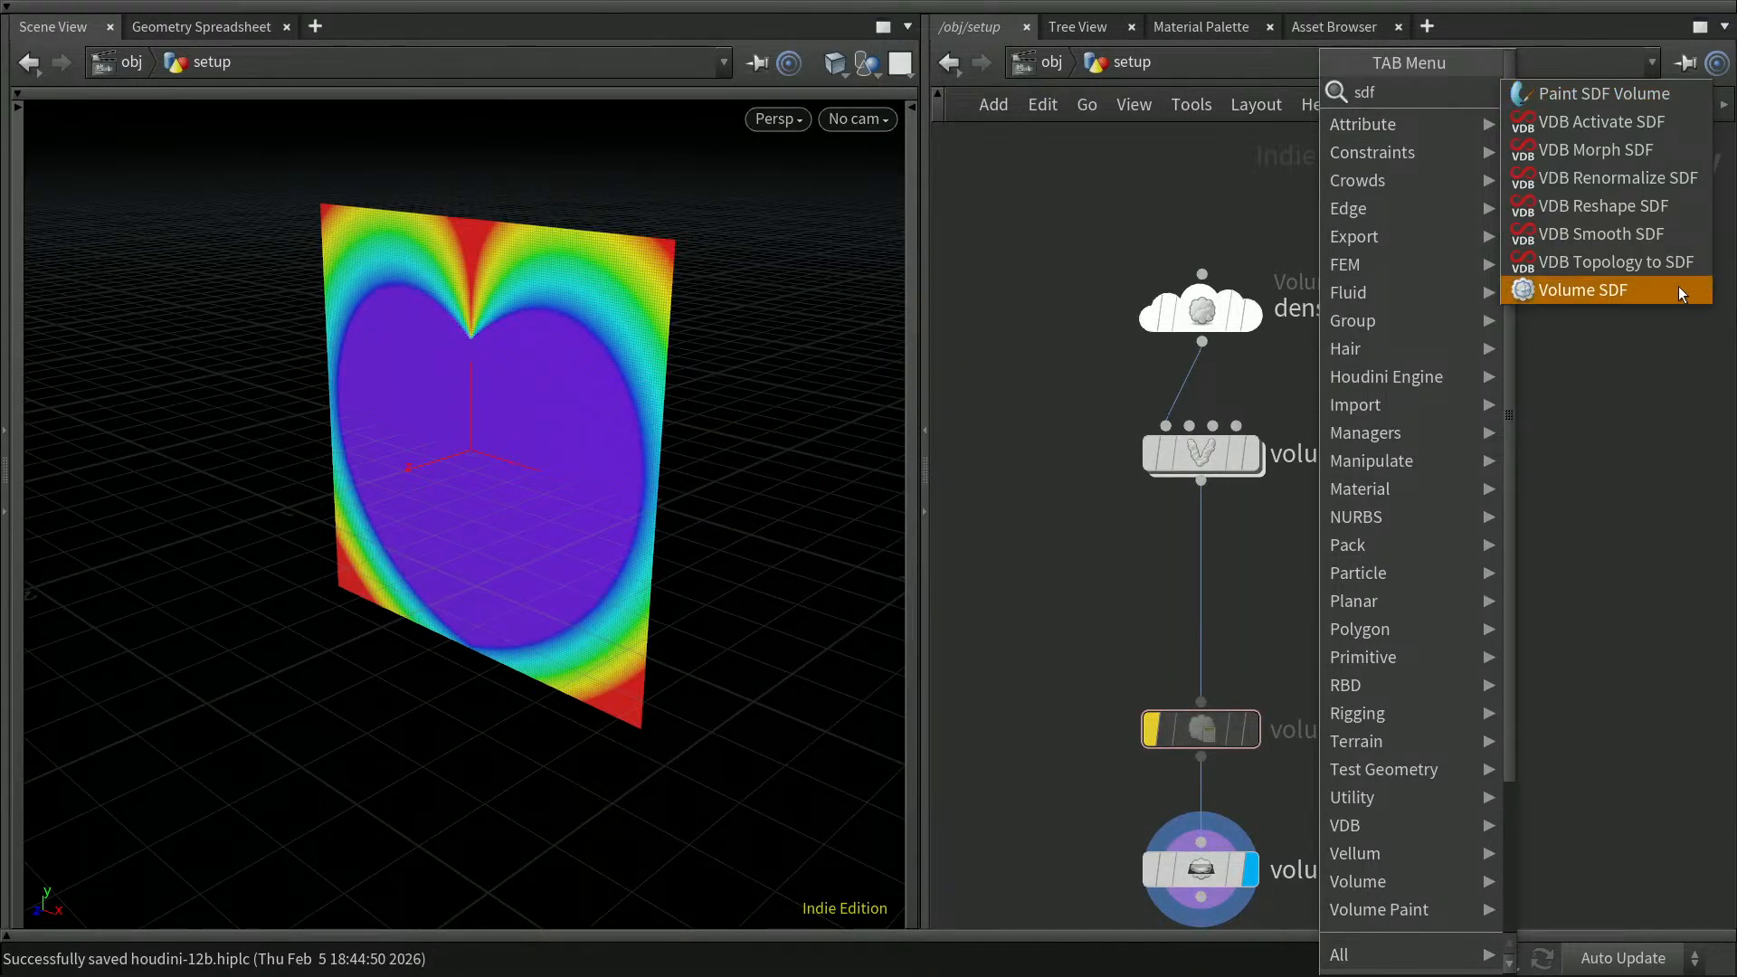
left_click(1620, 290)
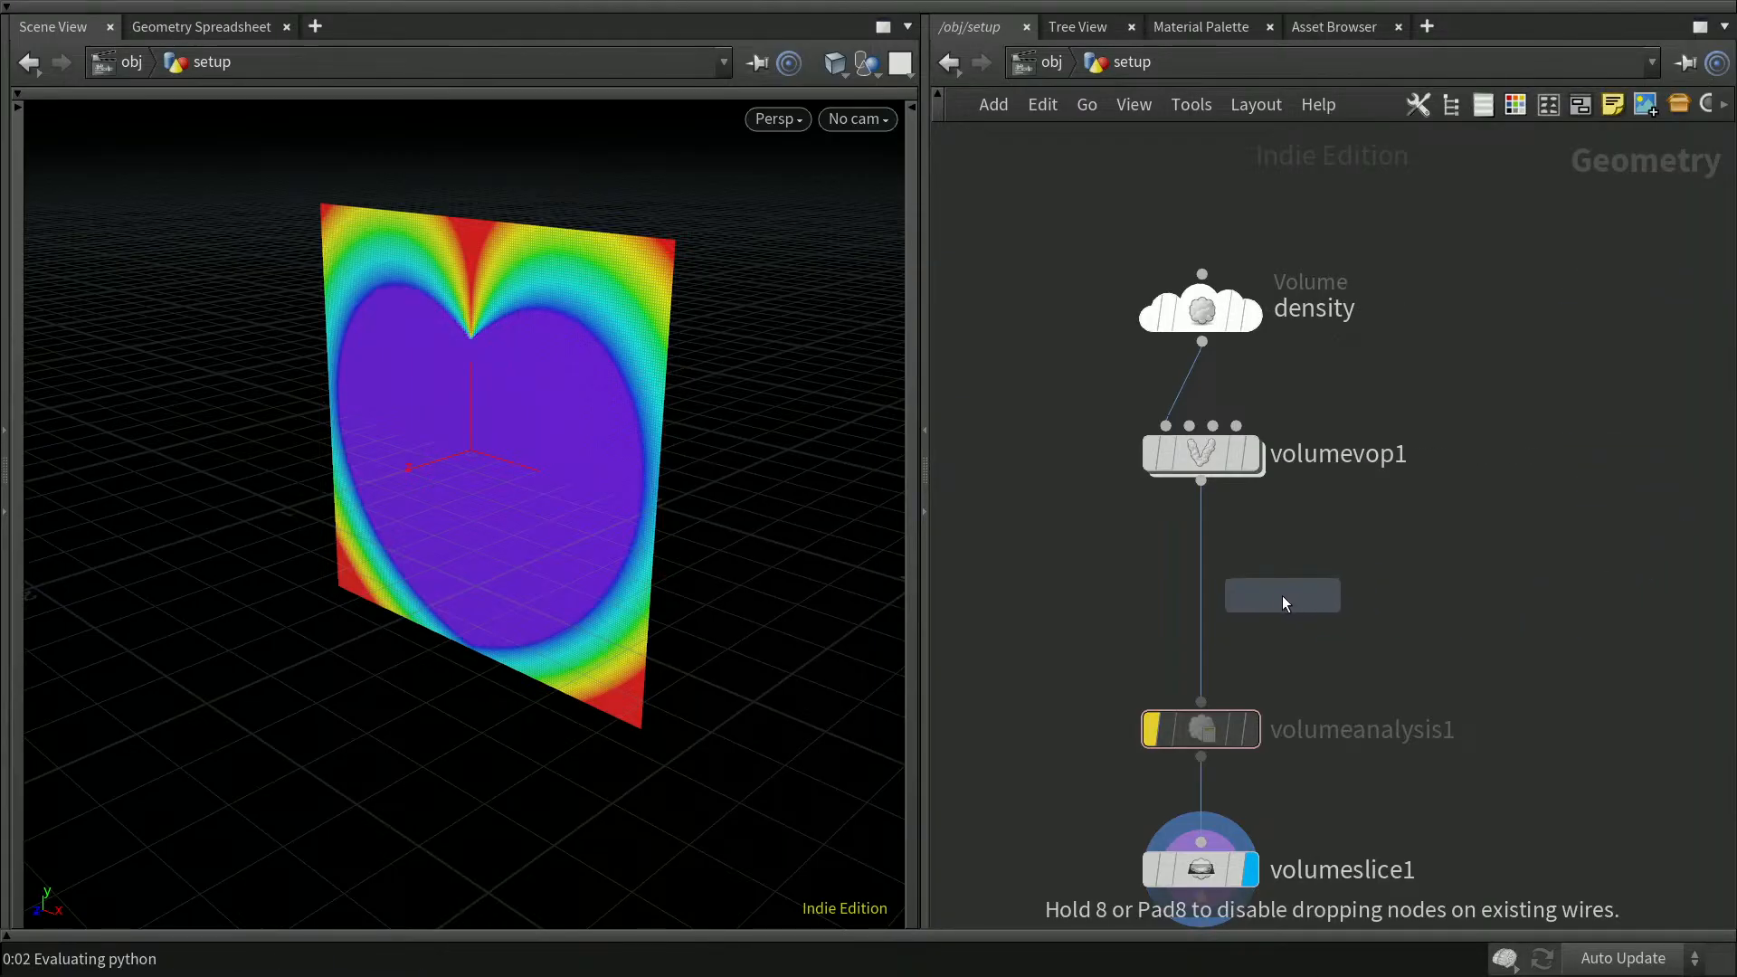
left_click(1203, 590)
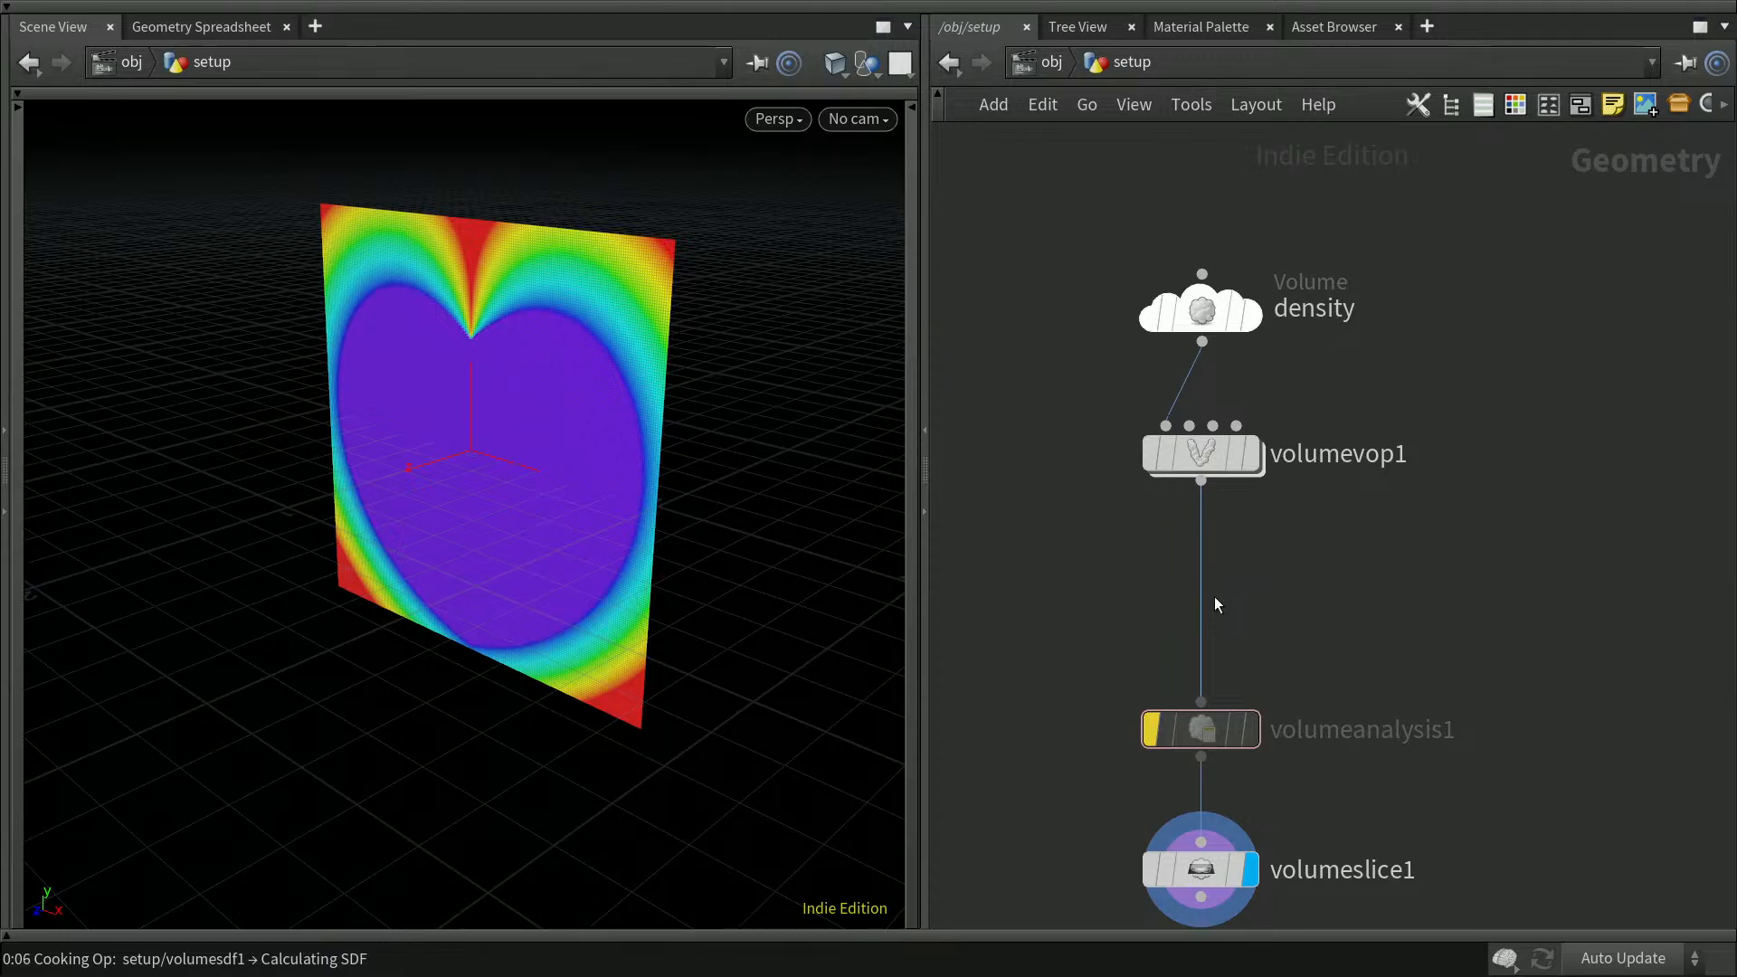
key("ctrl+s")
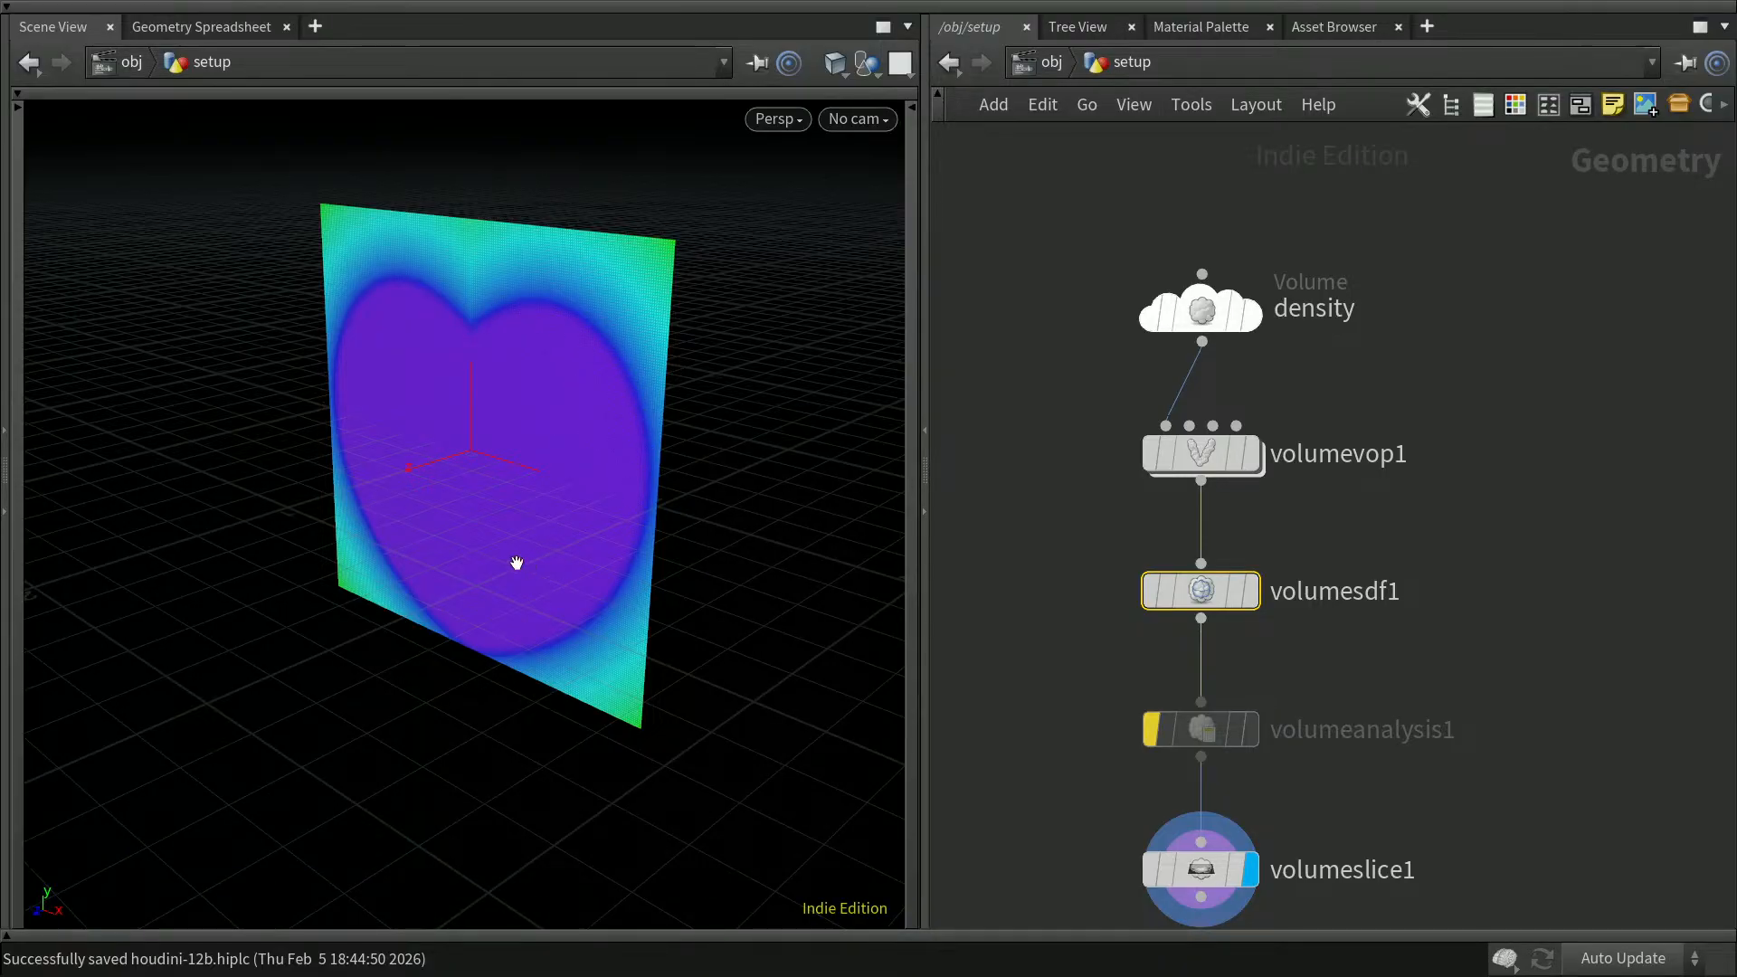
Step: Bypass volumesdf1 and shift both it and volumeanalysis1 up to tighten the node chain
mouse_move(1151, 597)
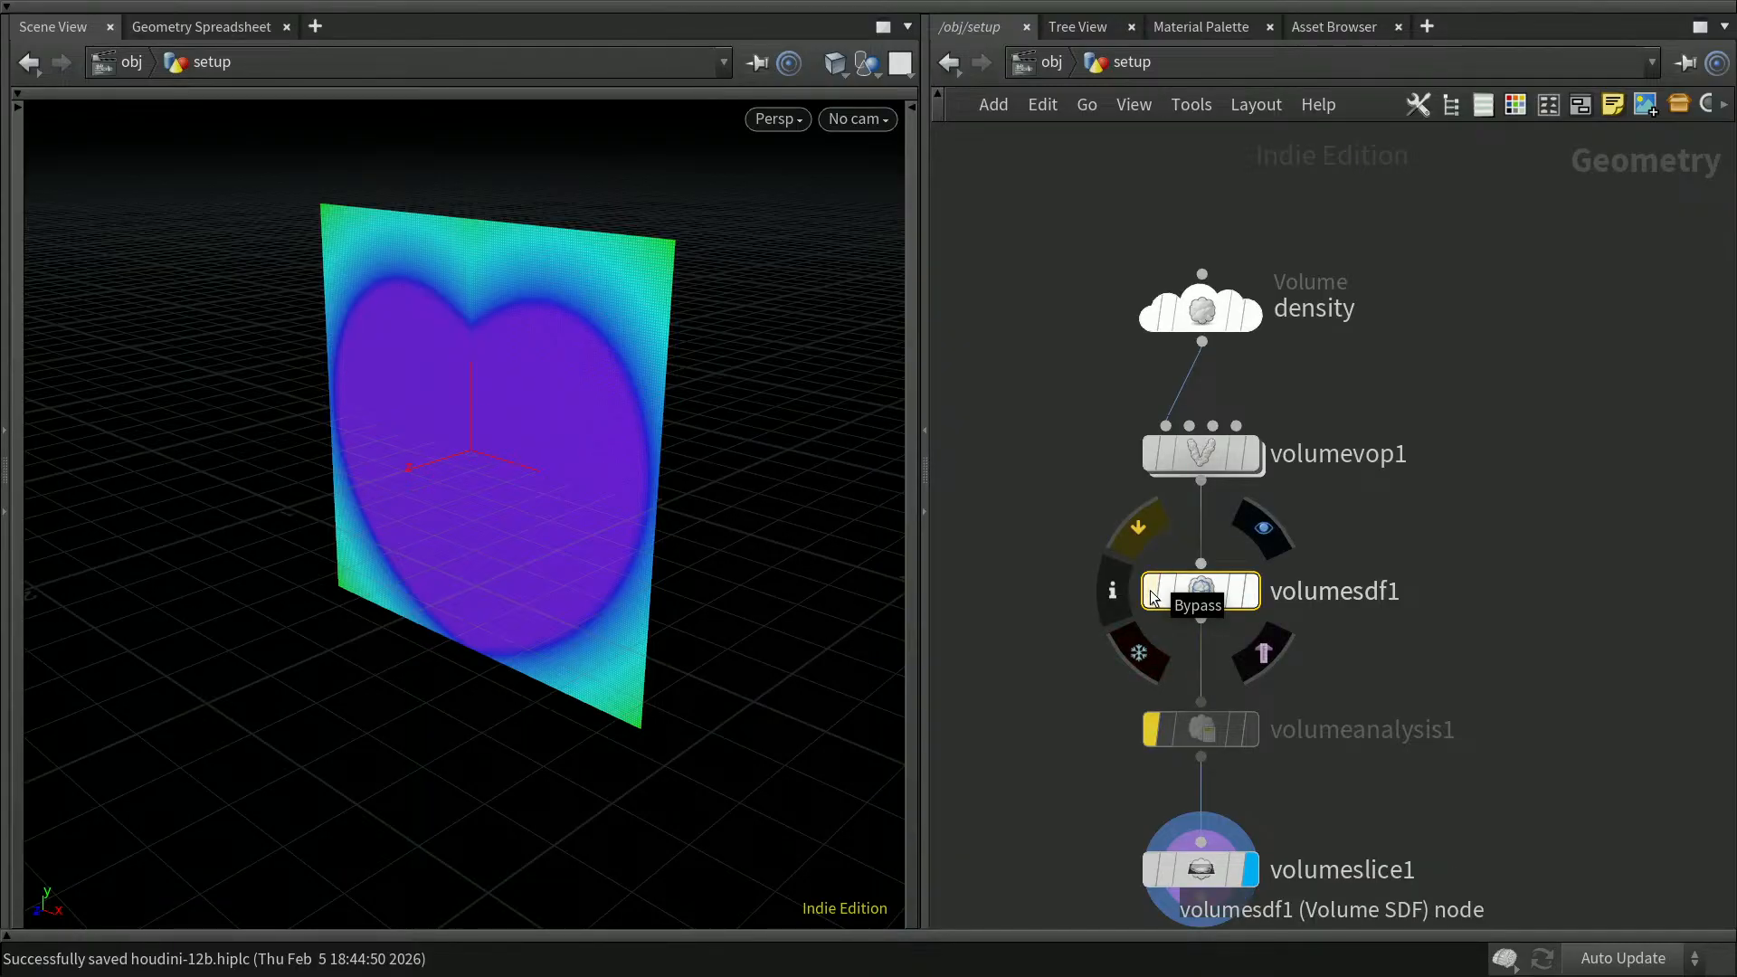
left_click(1152, 597)
left_click_drag(1201, 593, 1201, 566)
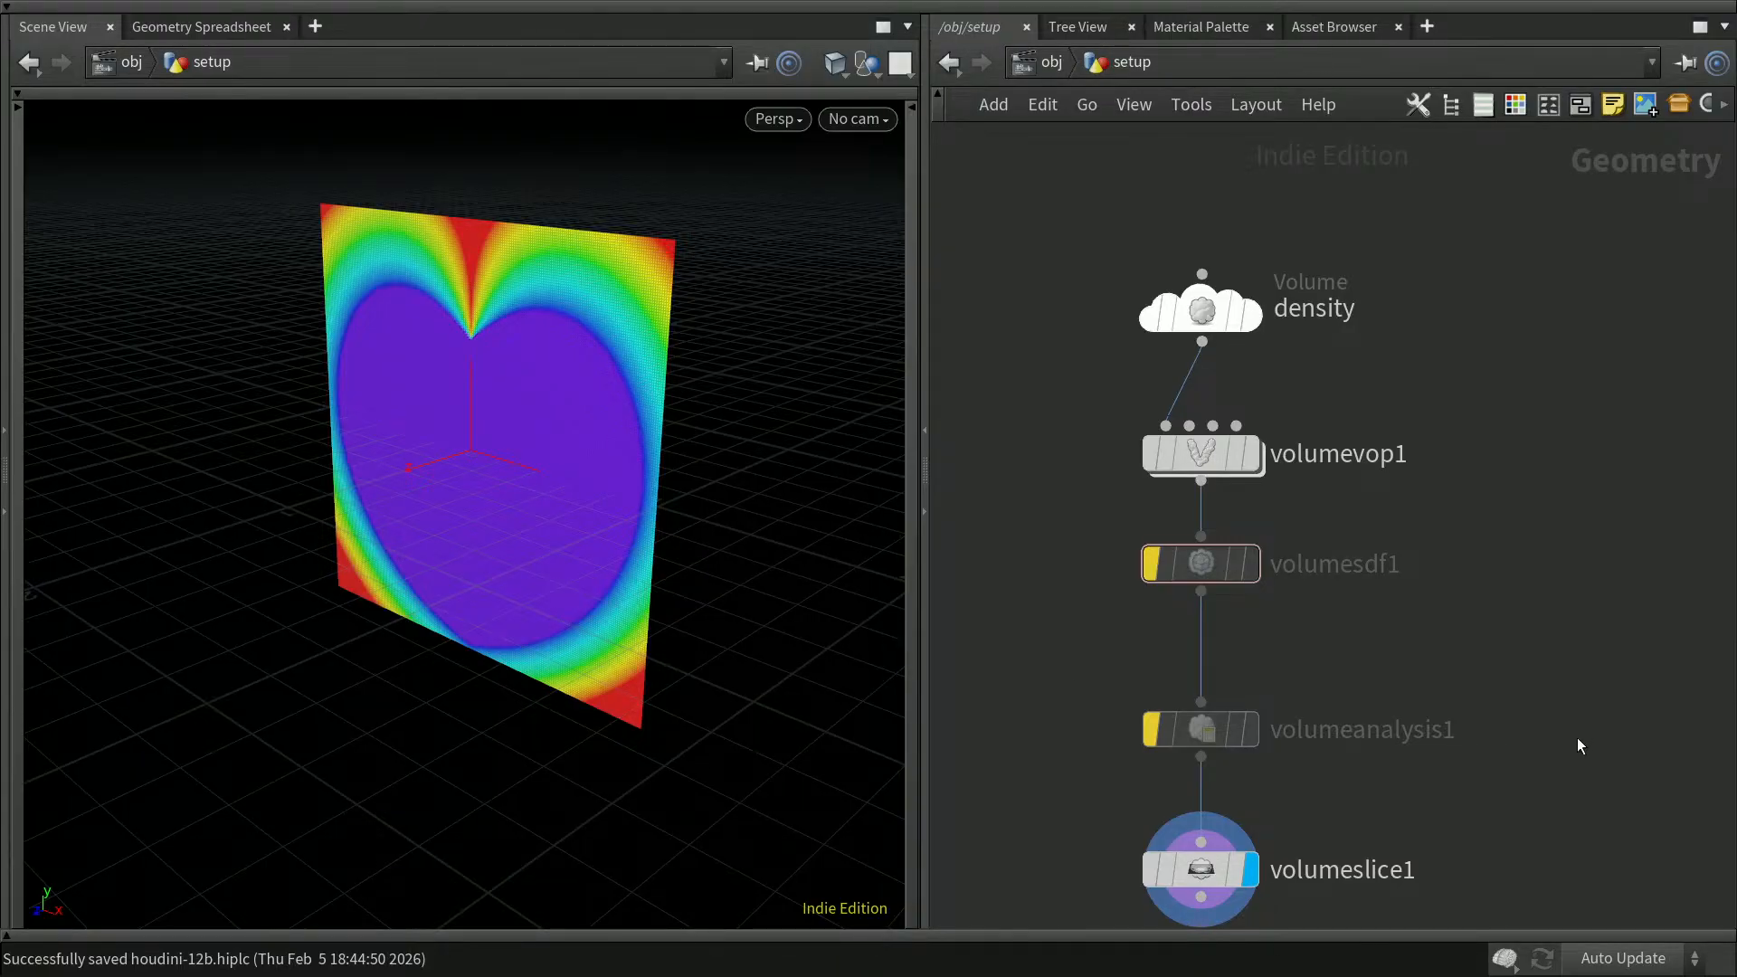
left_click_drag(1208, 729, 1192, 671)
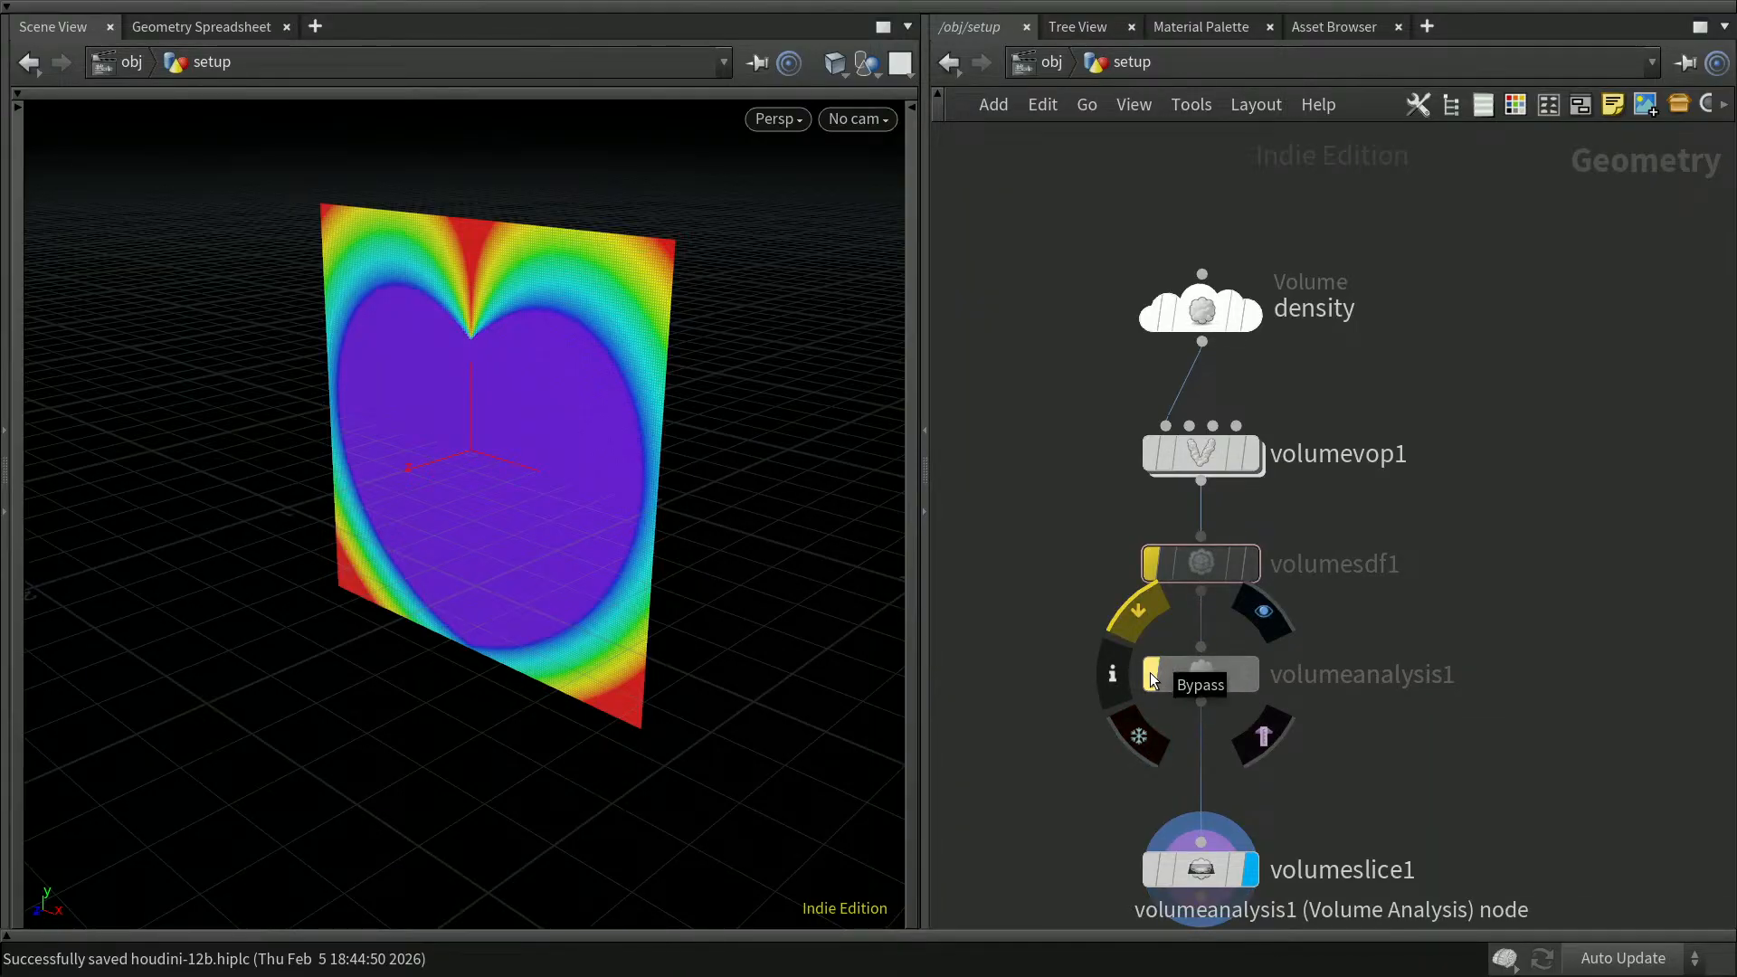
Step: Re-enable volumeanalysis1 and set its analysis to Gradient
left_click(1151, 671)
left_click(1194, 678)
key("p")
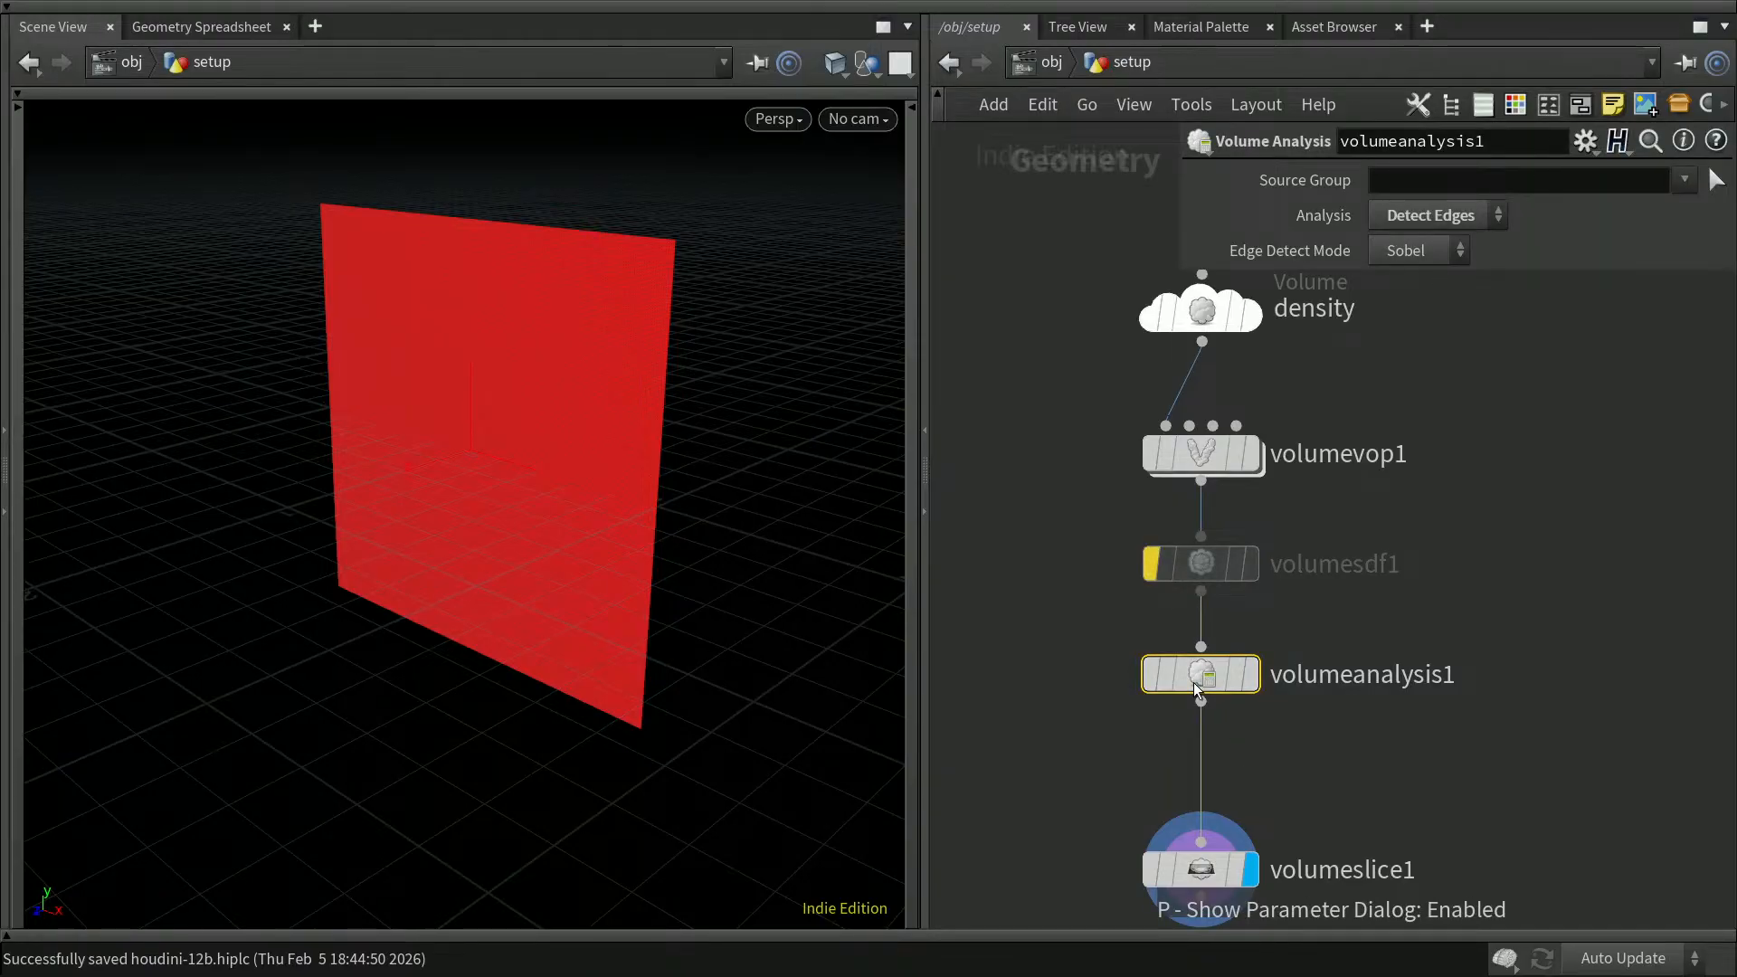
left_click(1424, 217)
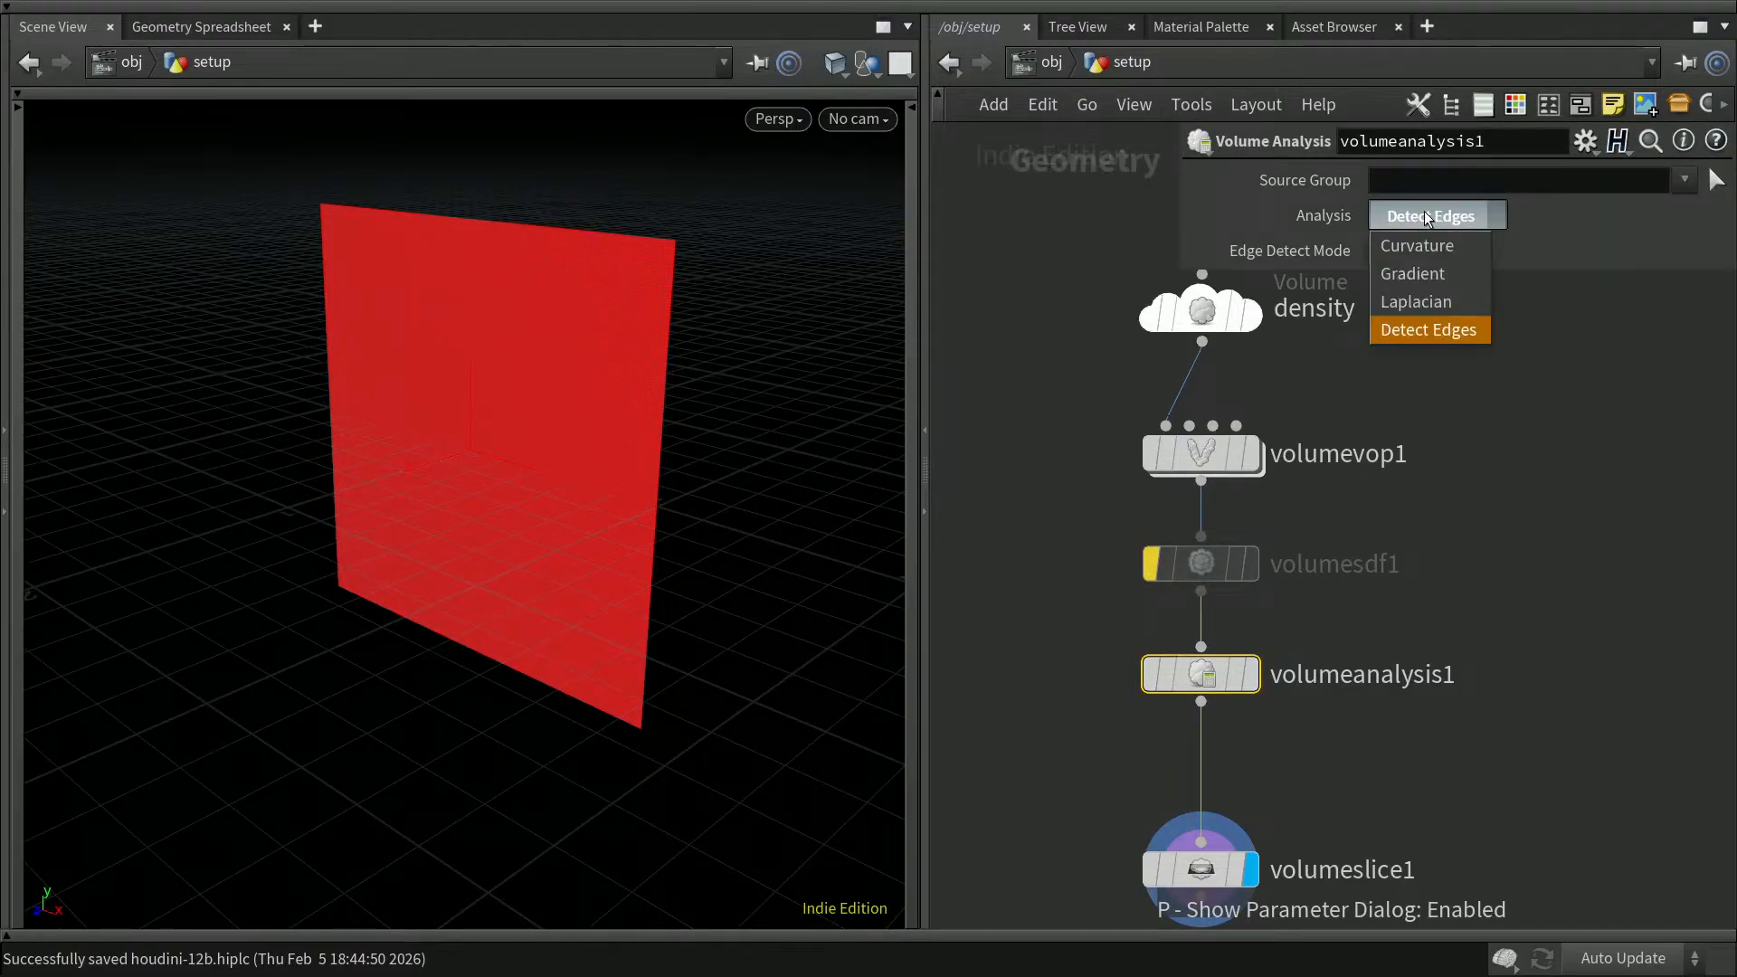
left_click(1432, 275)
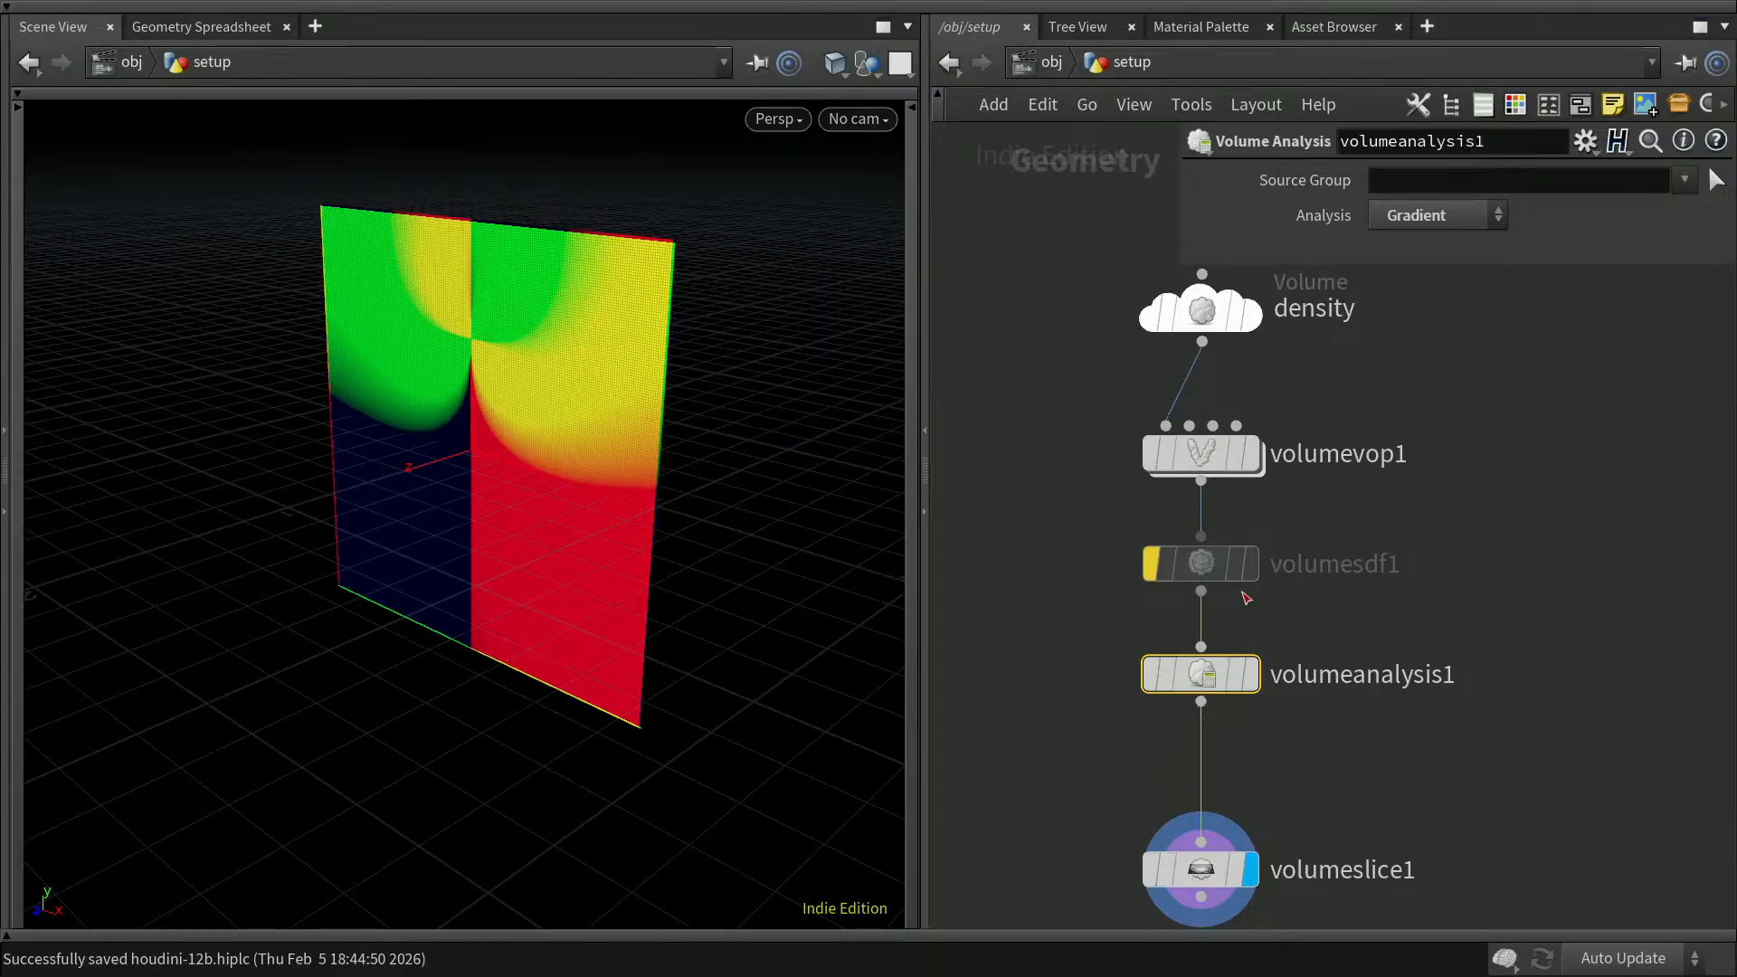
Step: Bypass volumeanalysis1 to inspect the plain density slice, then display volumeanalysis1 and re-enable it to view the gradient volume
mouse_move(1204, 695)
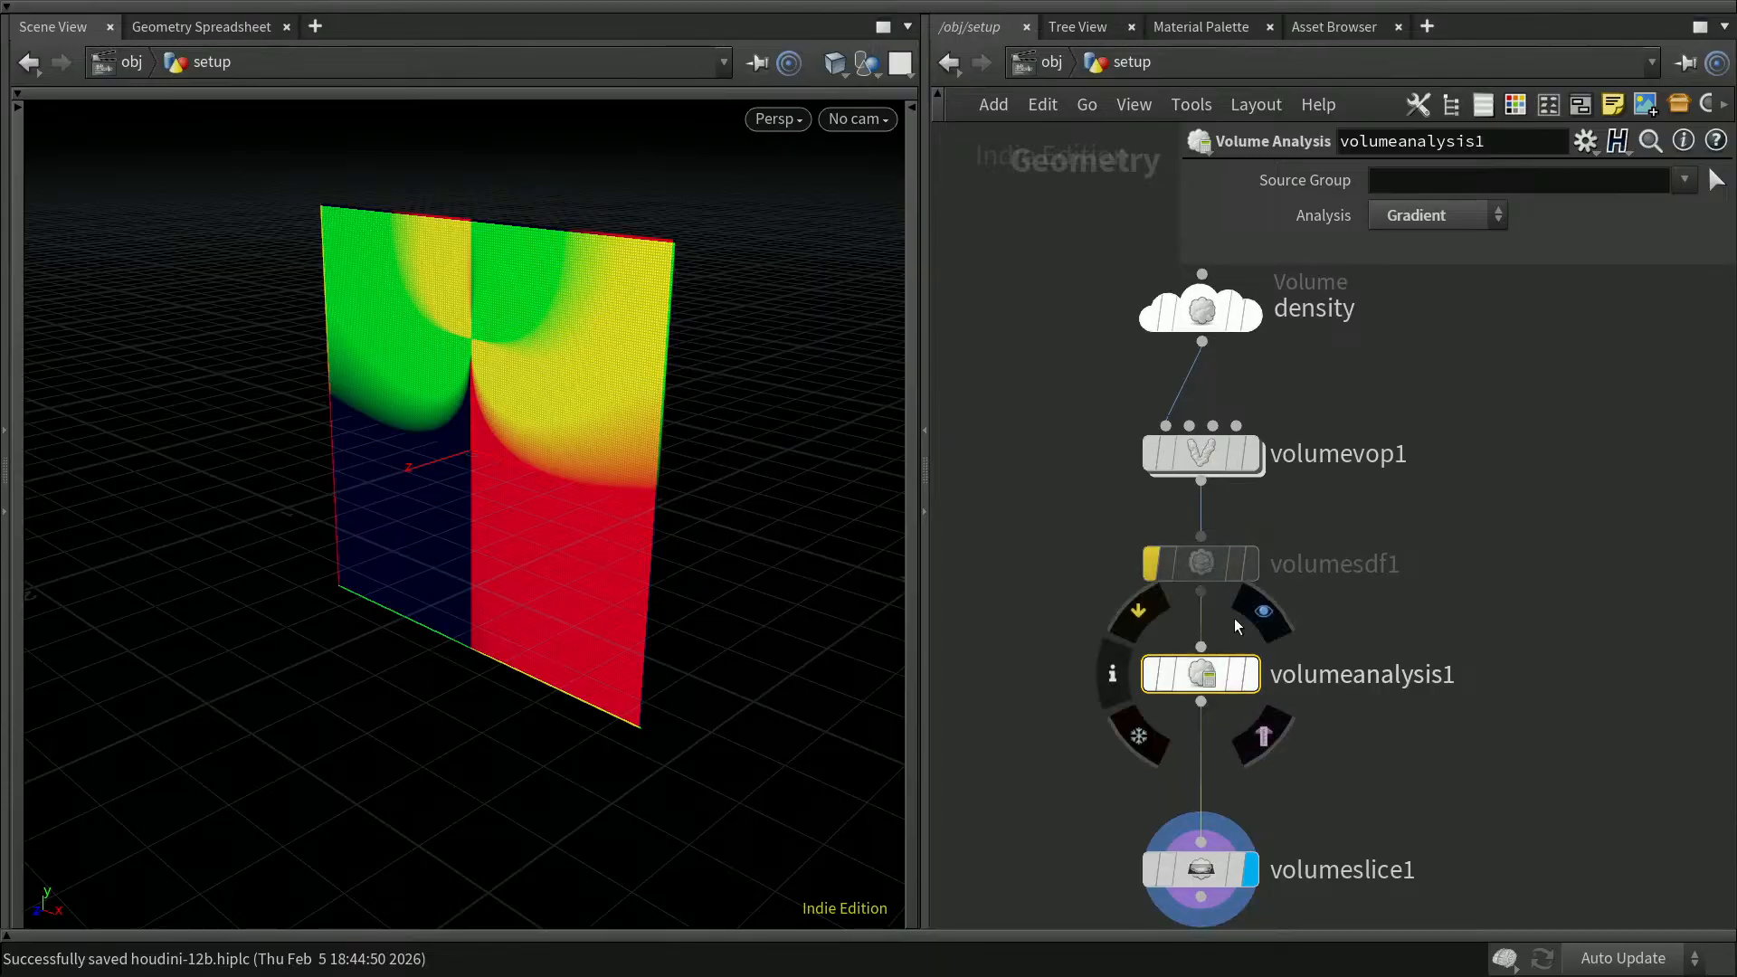
left_click(1150, 674)
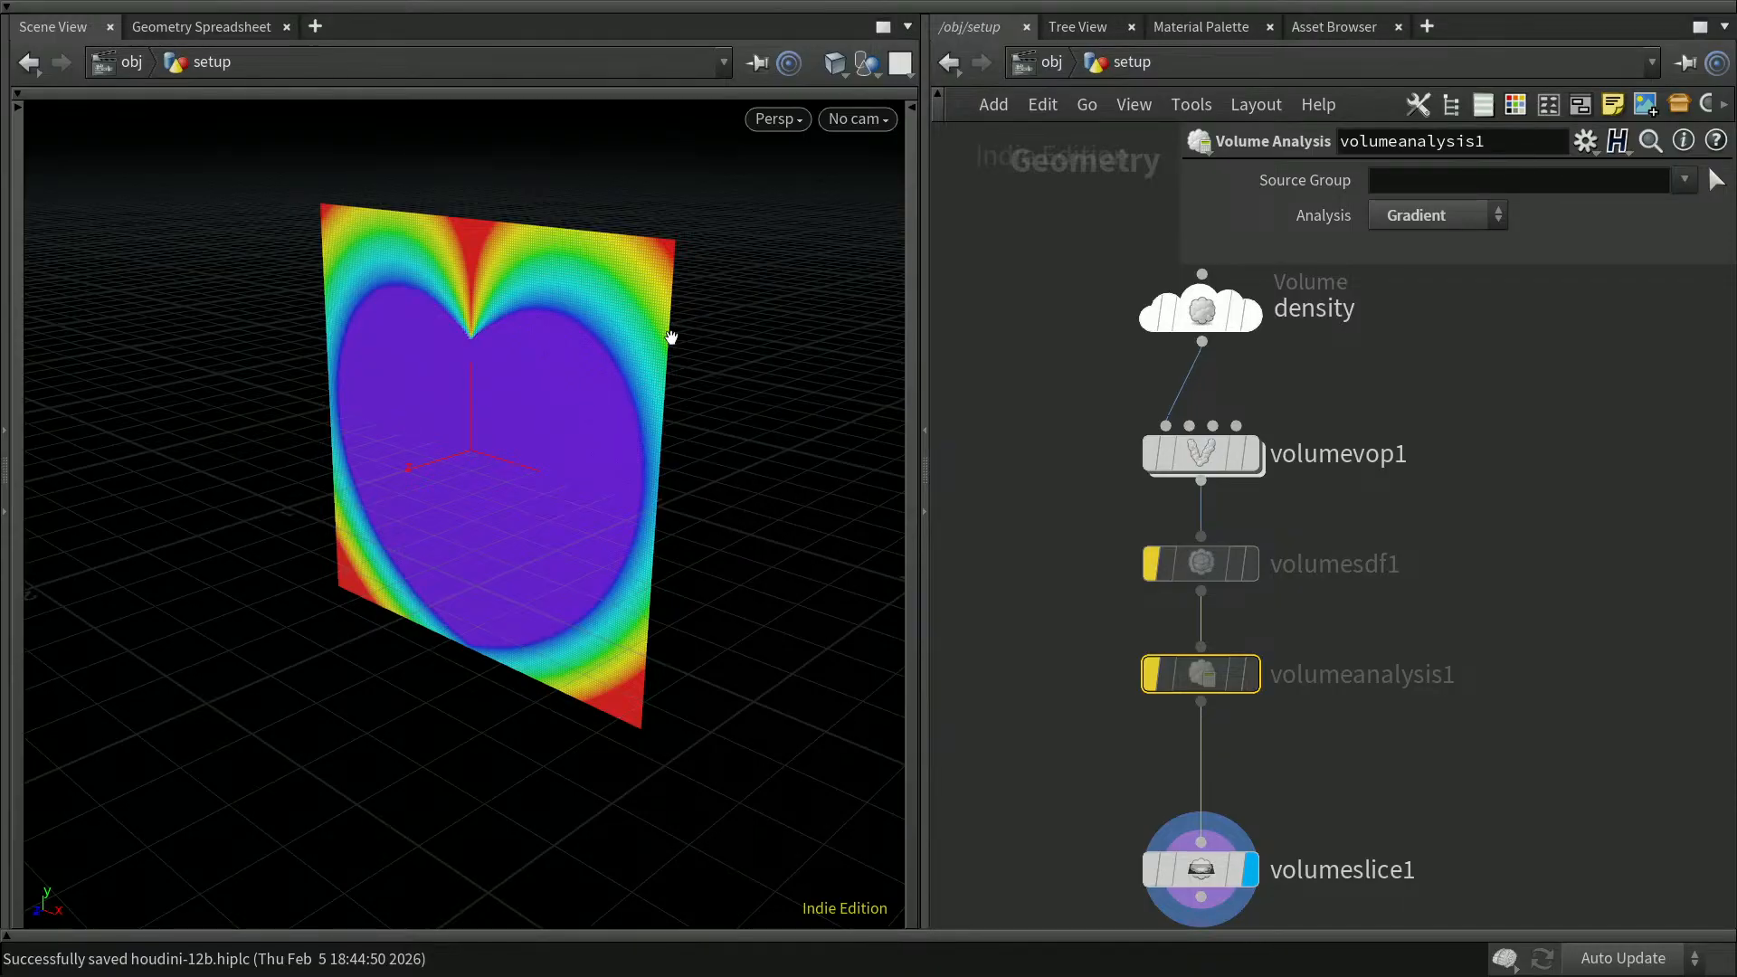
left_click_drag(1545, 603, 1549, 603)
mouse_move(1158, 671)
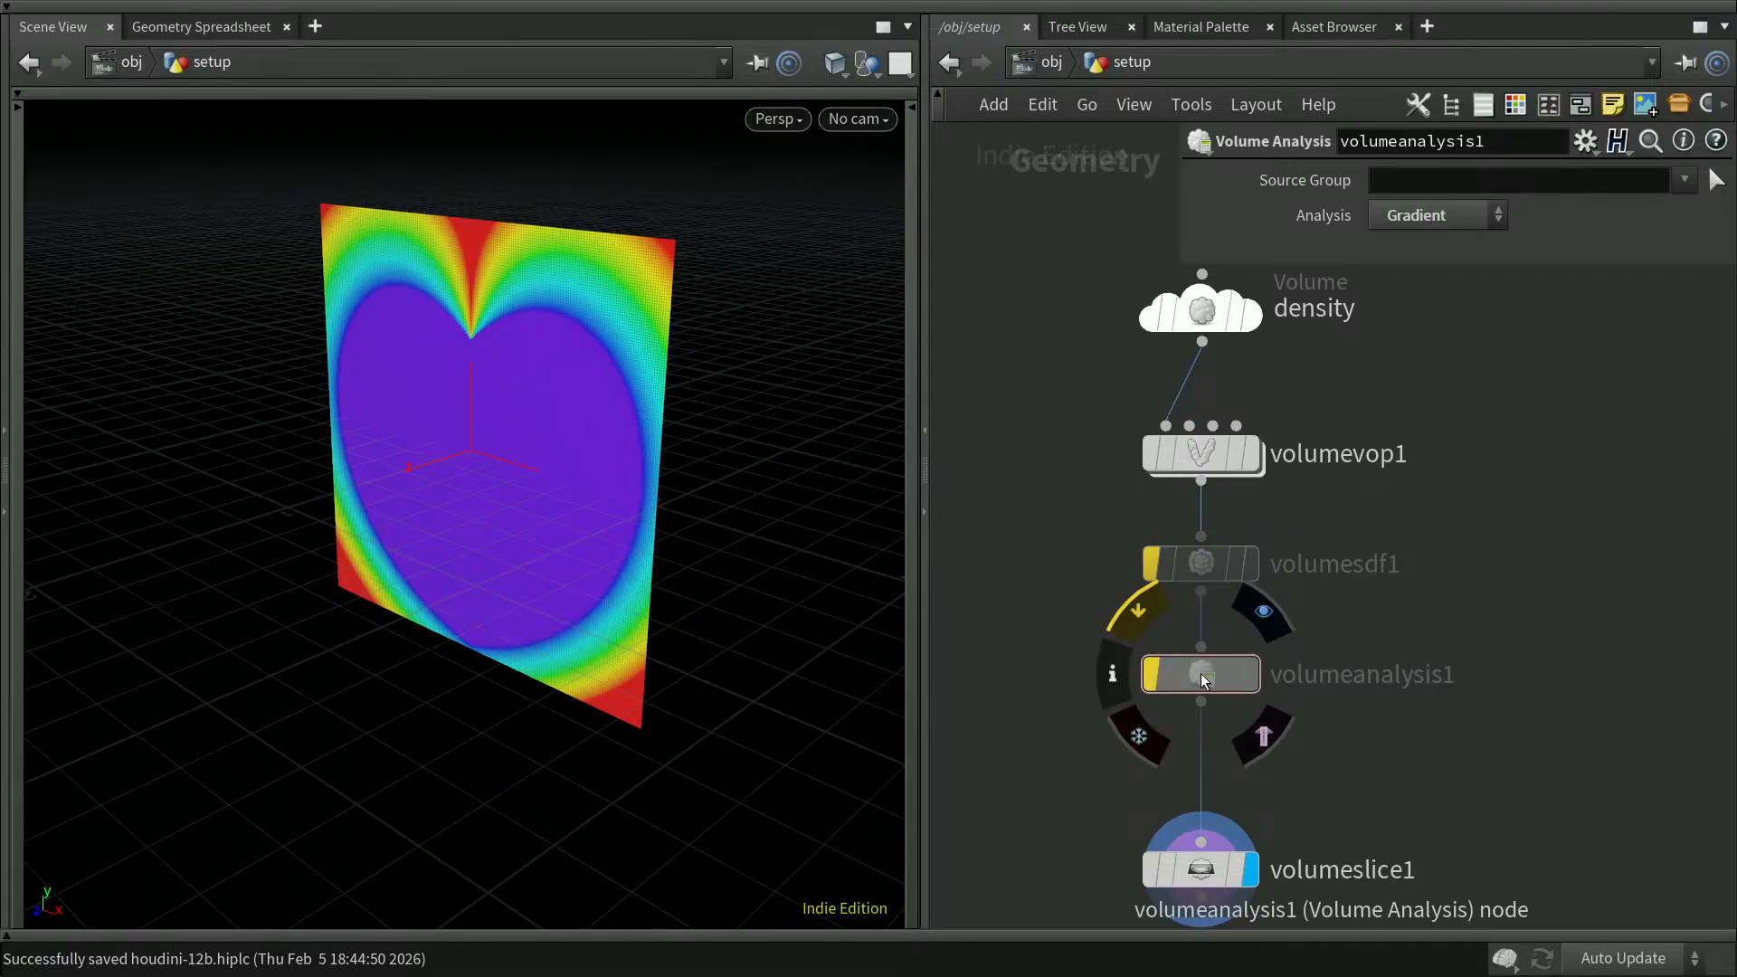
left_click(1252, 674)
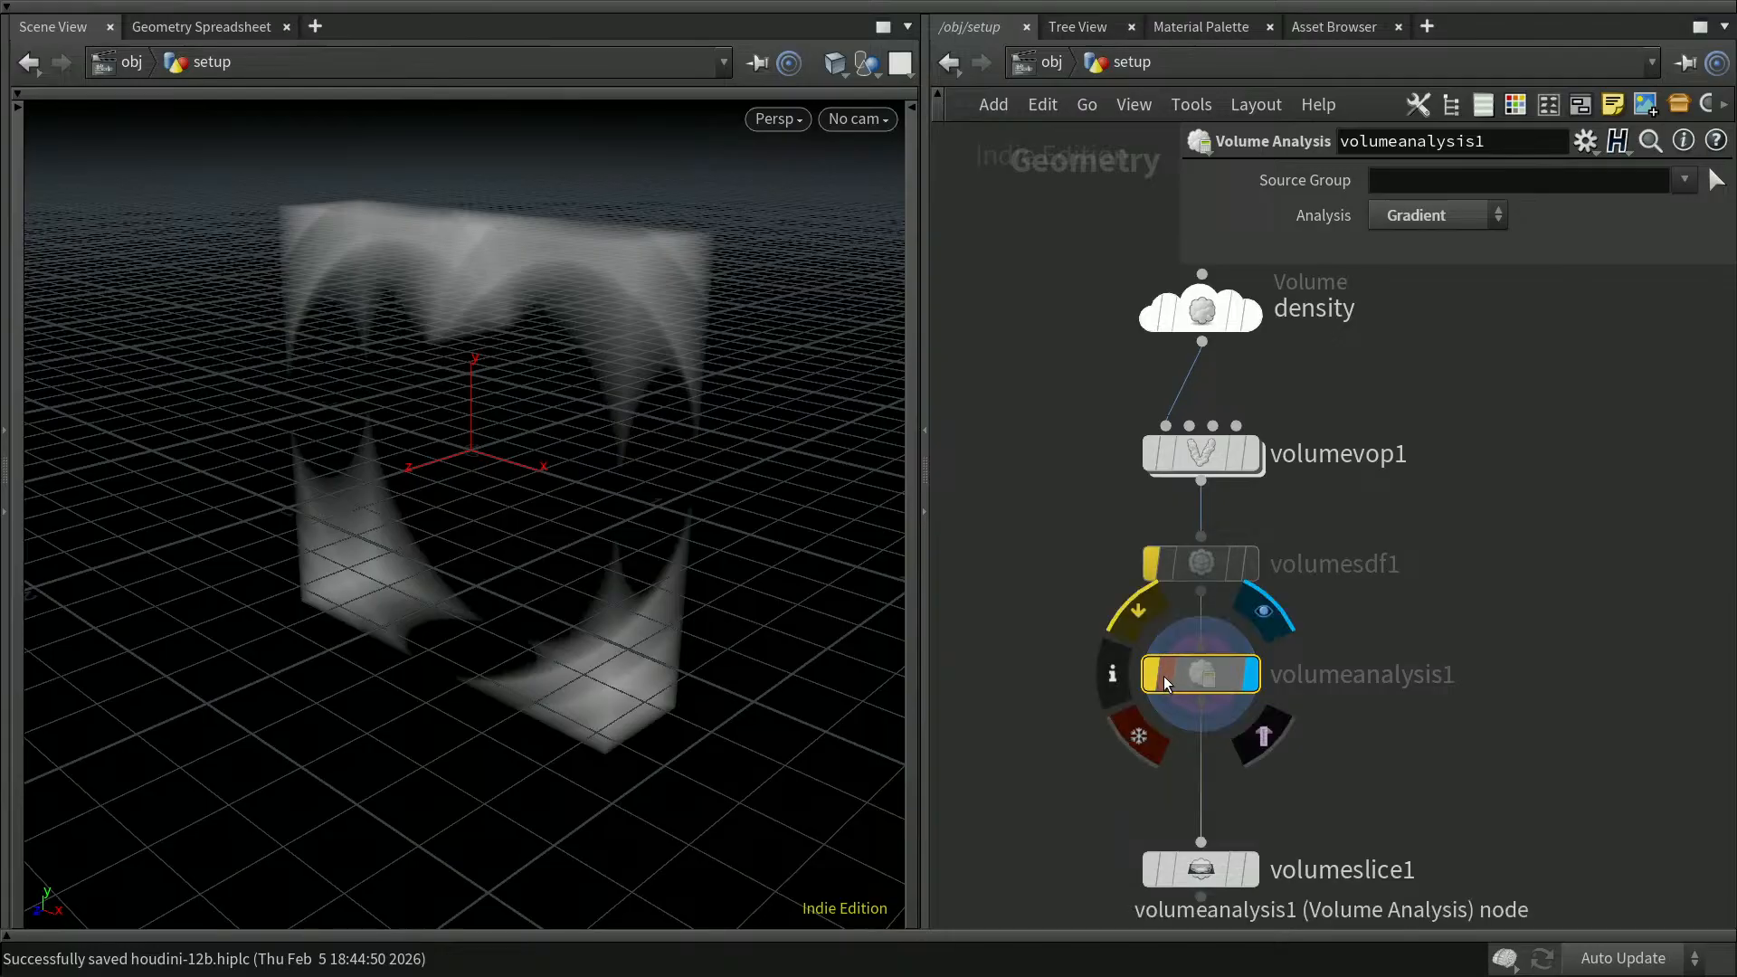
left_click(1164, 676)
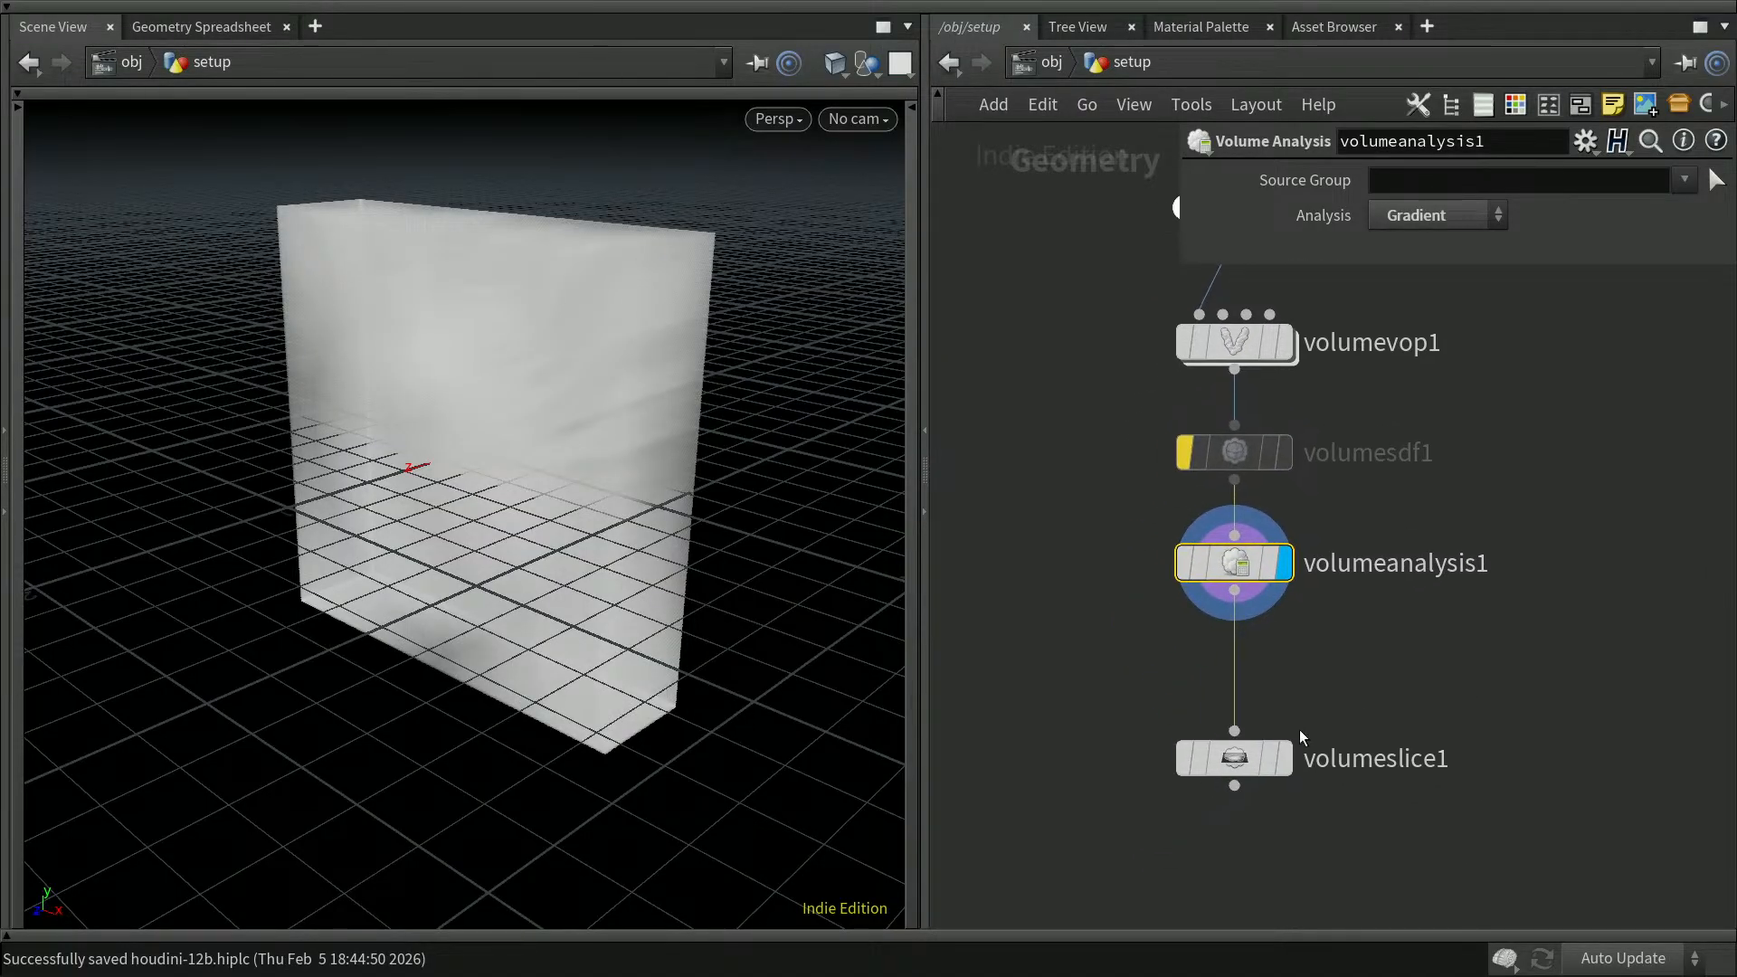
Step: Display volumeslice1 and move it off to the left below volumeanalysis1
left_click_drag(1243, 764, 1246, 798)
left_click(1284, 798)
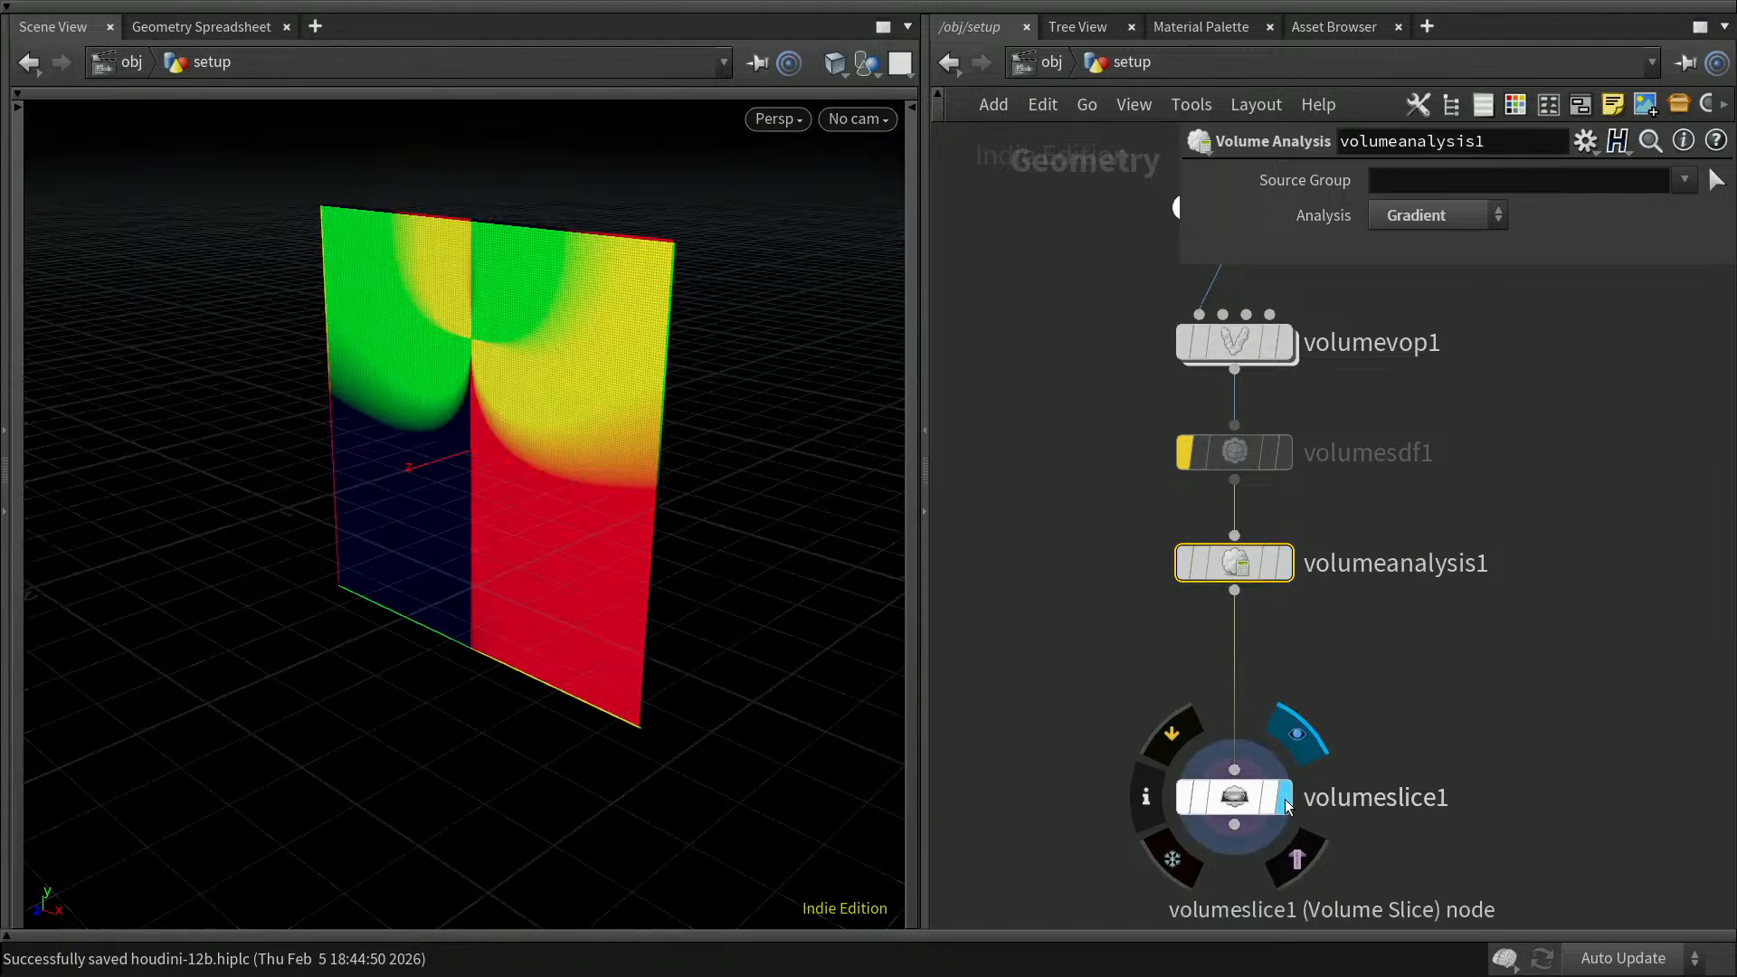
left_click_drag(1249, 796, 1086, 725)
middle_click_drag(1265, 810, 1286, 739)
left_click(1212, 782)
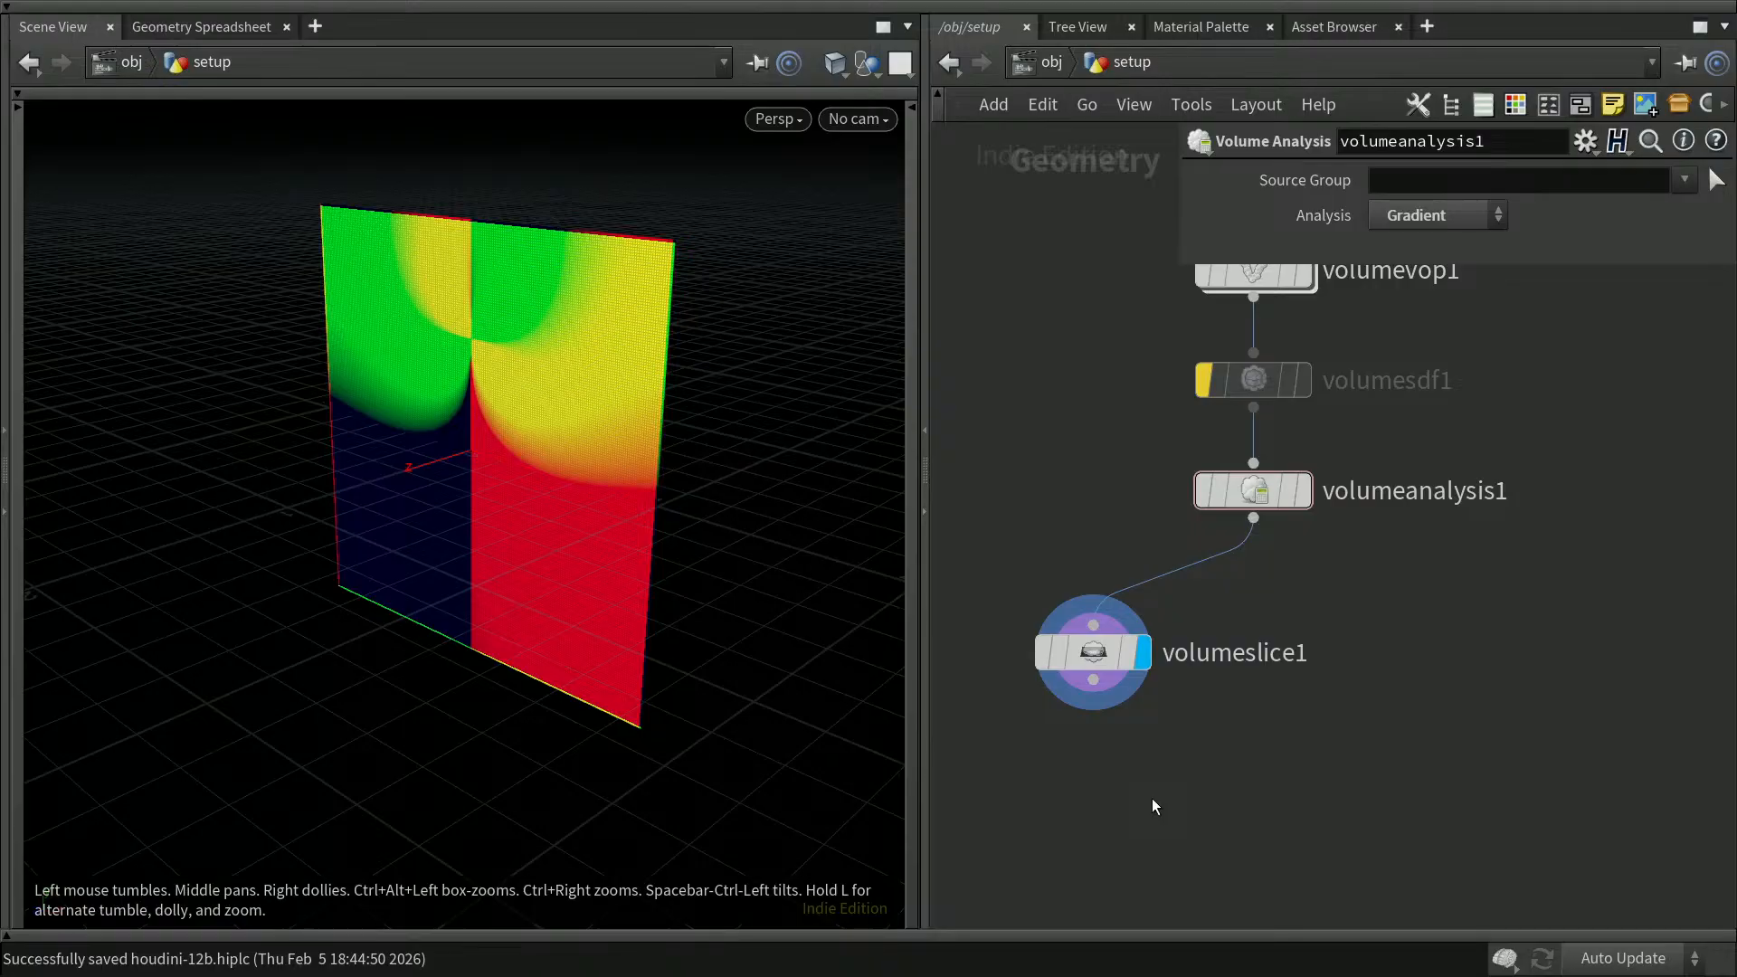
Step: Add a Scatter node fed by volumeslice1 and display it, comparing its points with the slice
key("Tab")
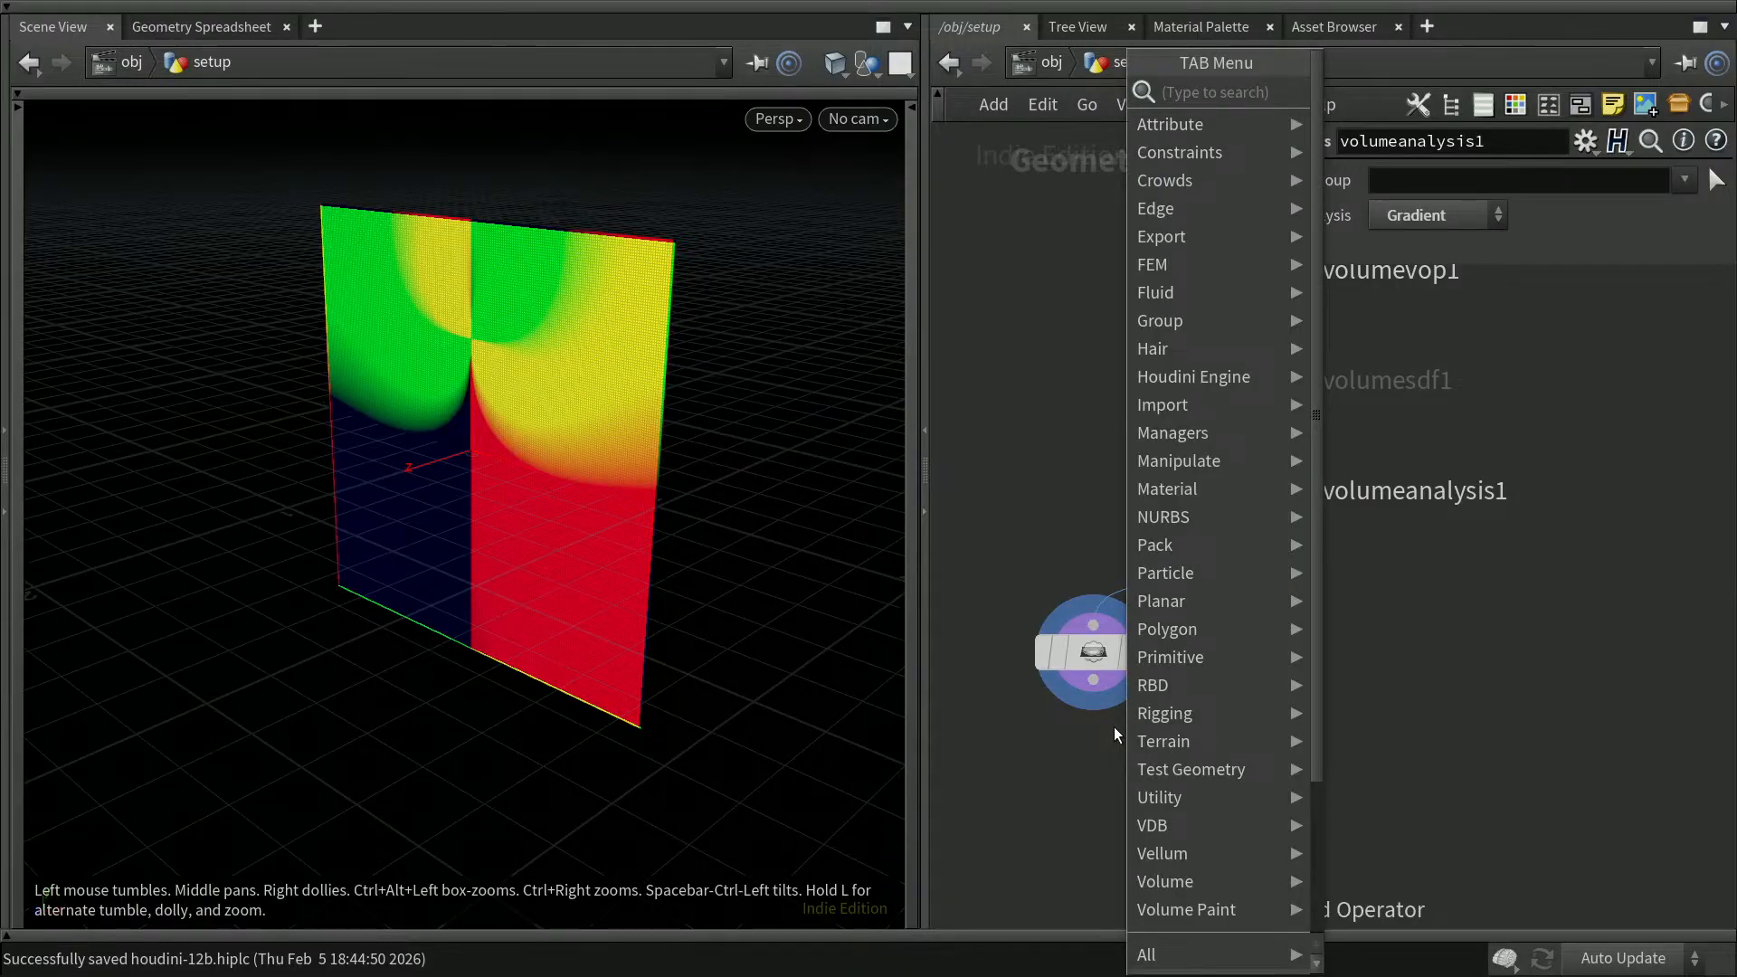
type("scatter")
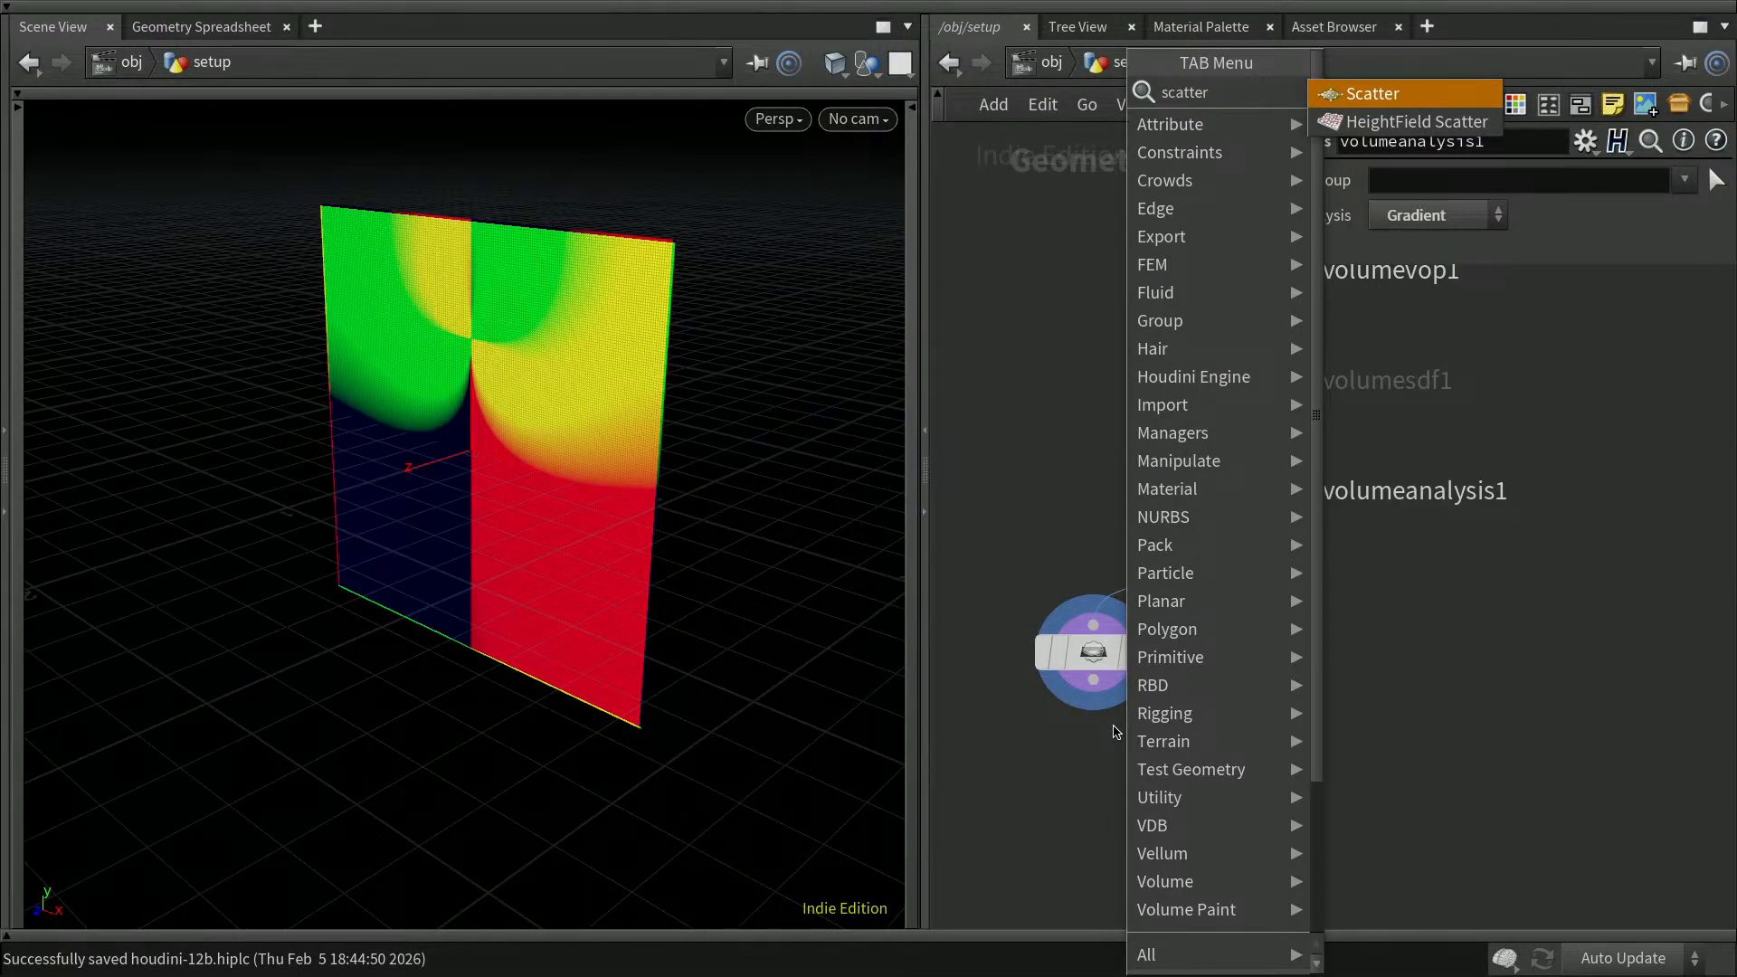
key("Return")
left_click(1169, 810)
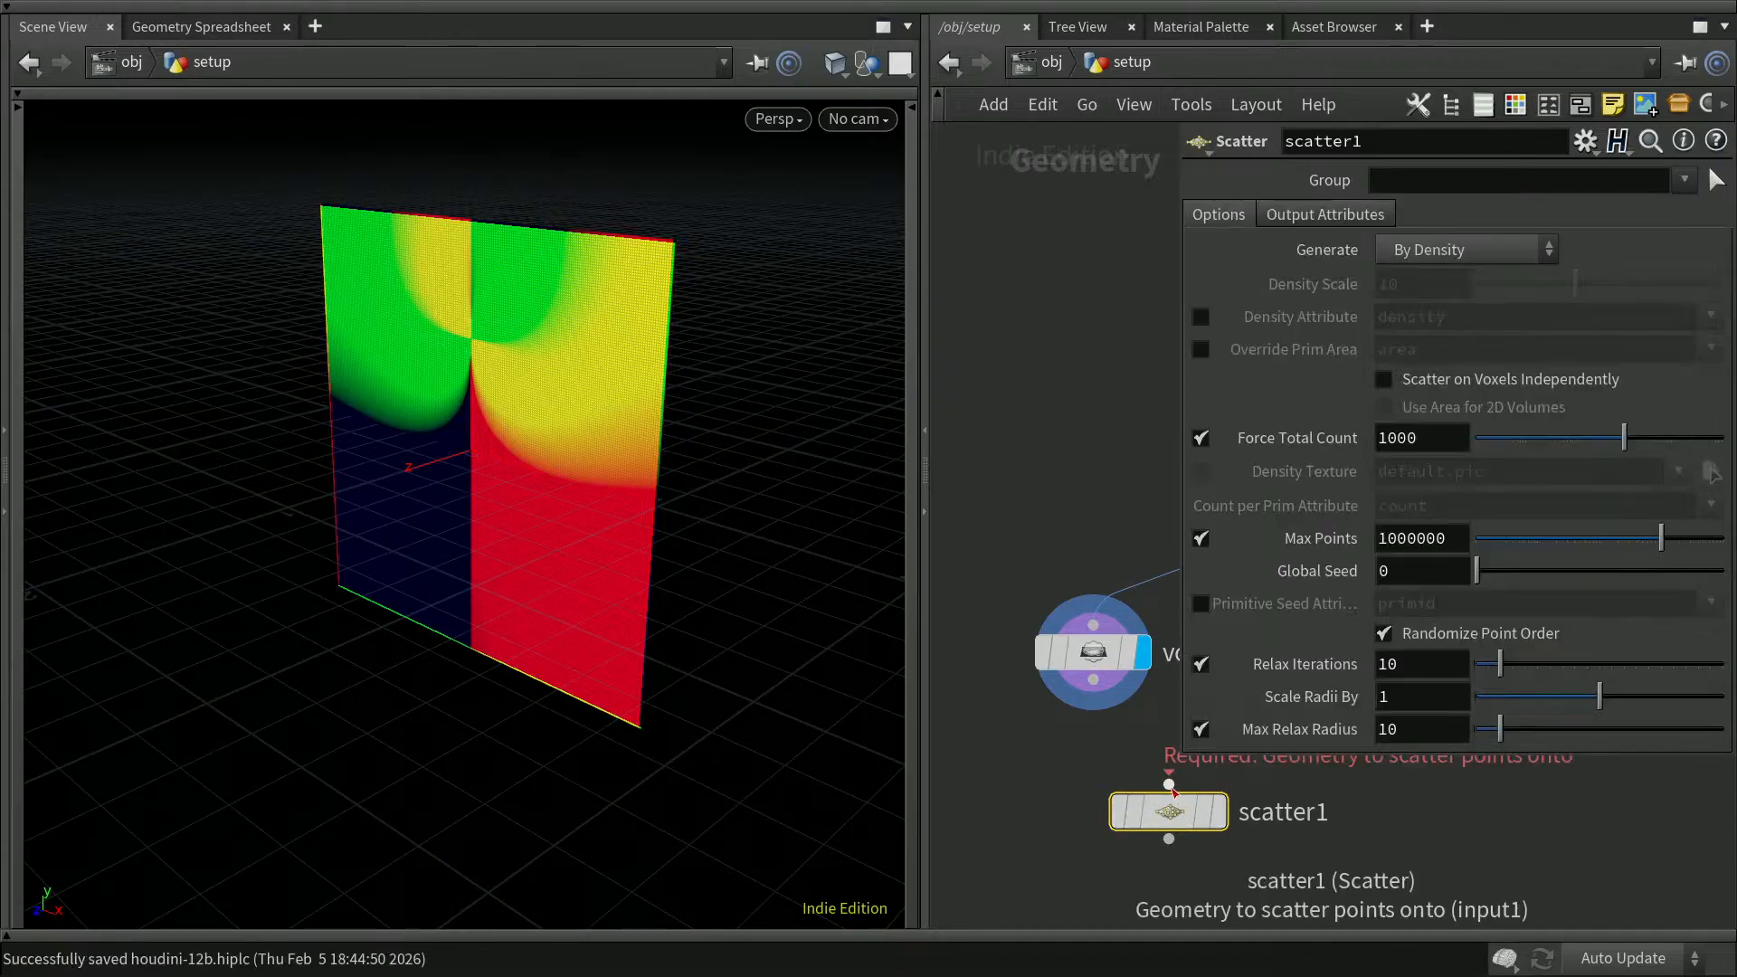
left_click(1169, 784)
left_click(1093, 680)
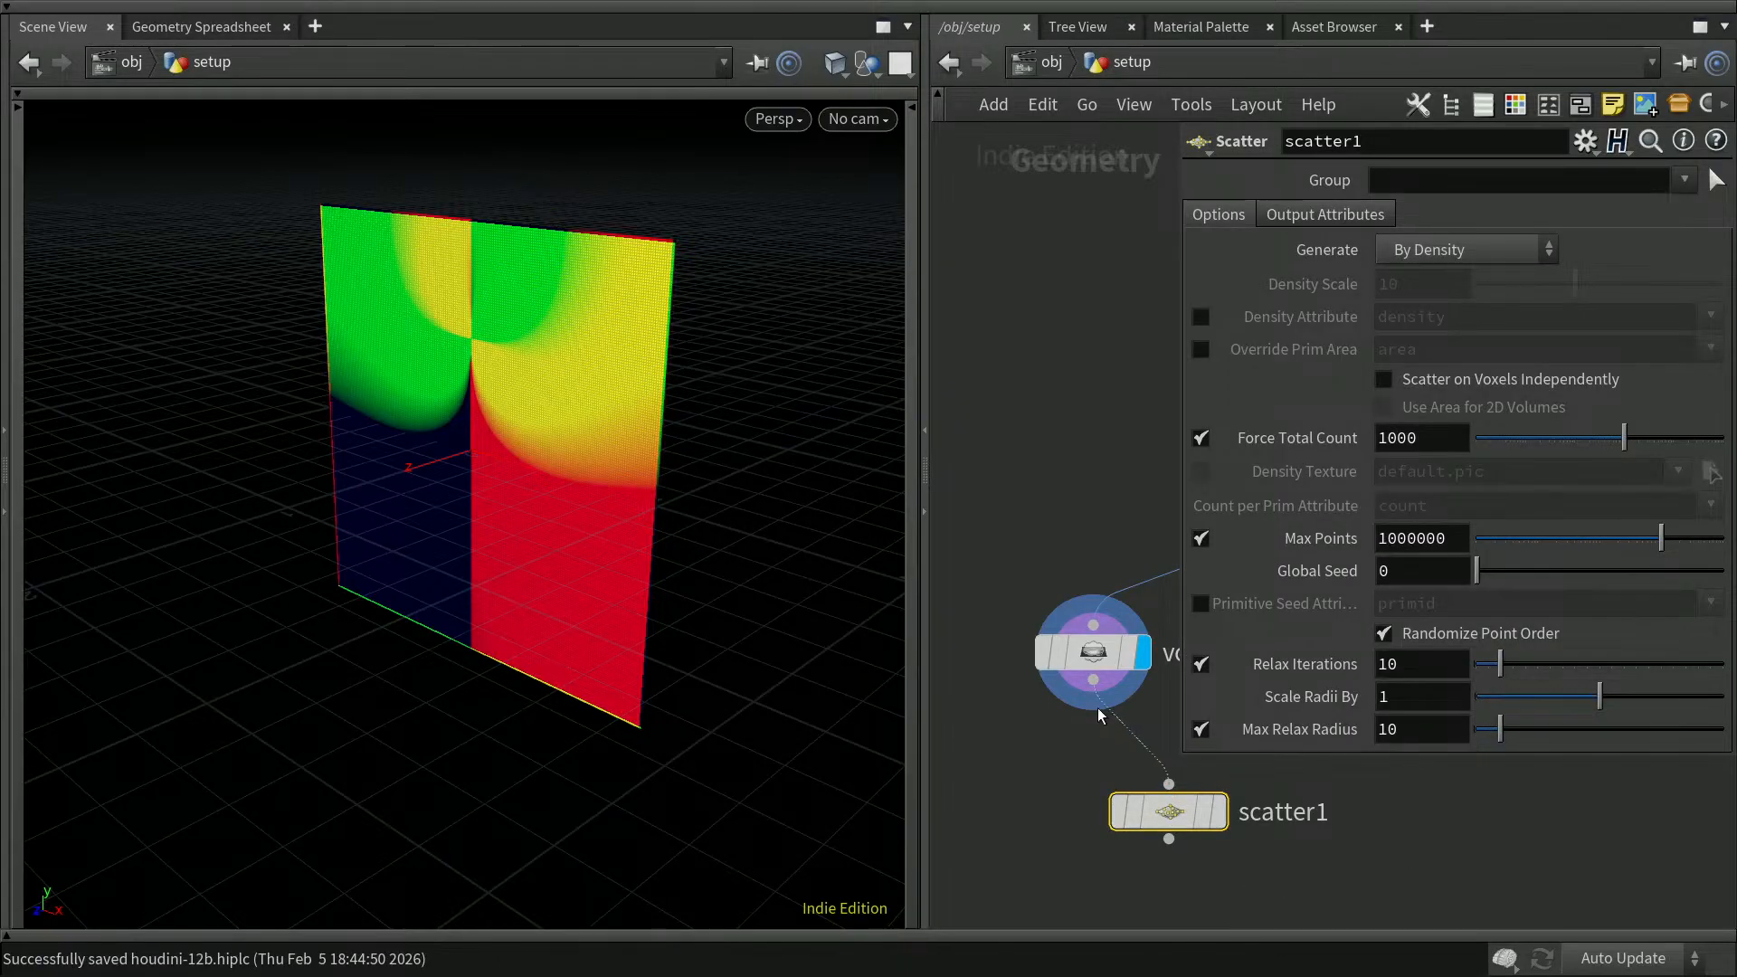
left_click(1218, 812)
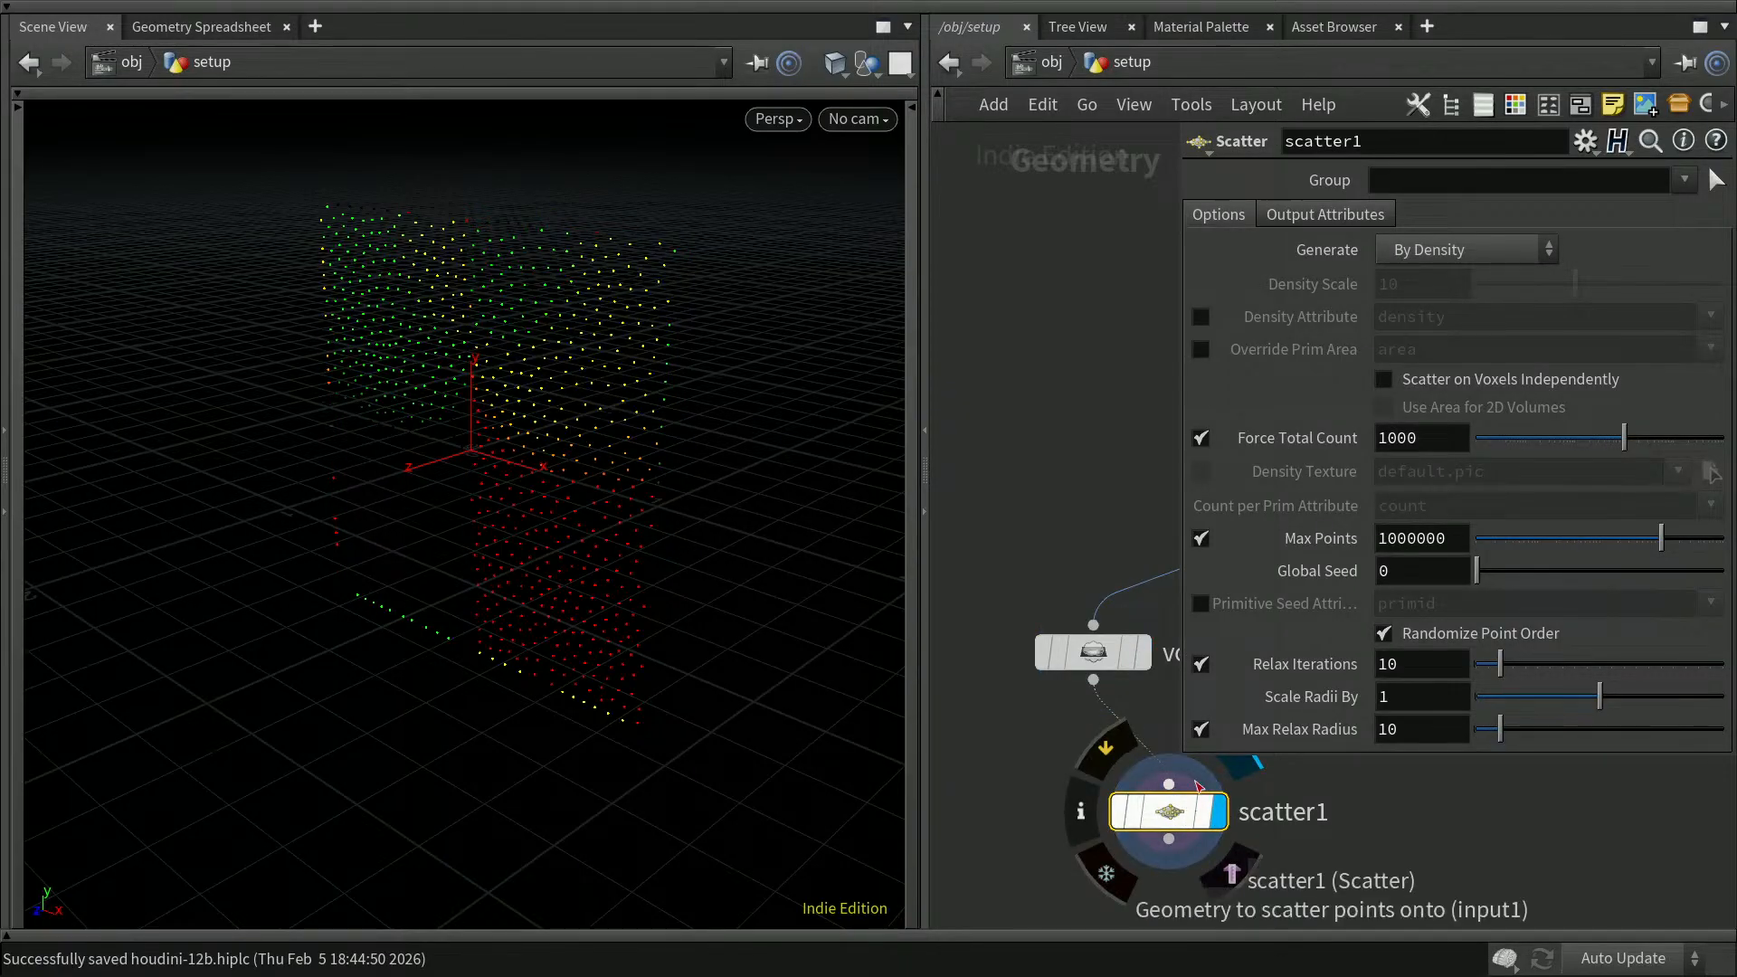
left_click(1144, 663)
left_click(1218, 812)
Step: Hide the parameter dialog, shift volumeslice1 further left and align scatter1 directly beneath it
key("p")
middle_click_drag(1473, 726, 1419, 604)
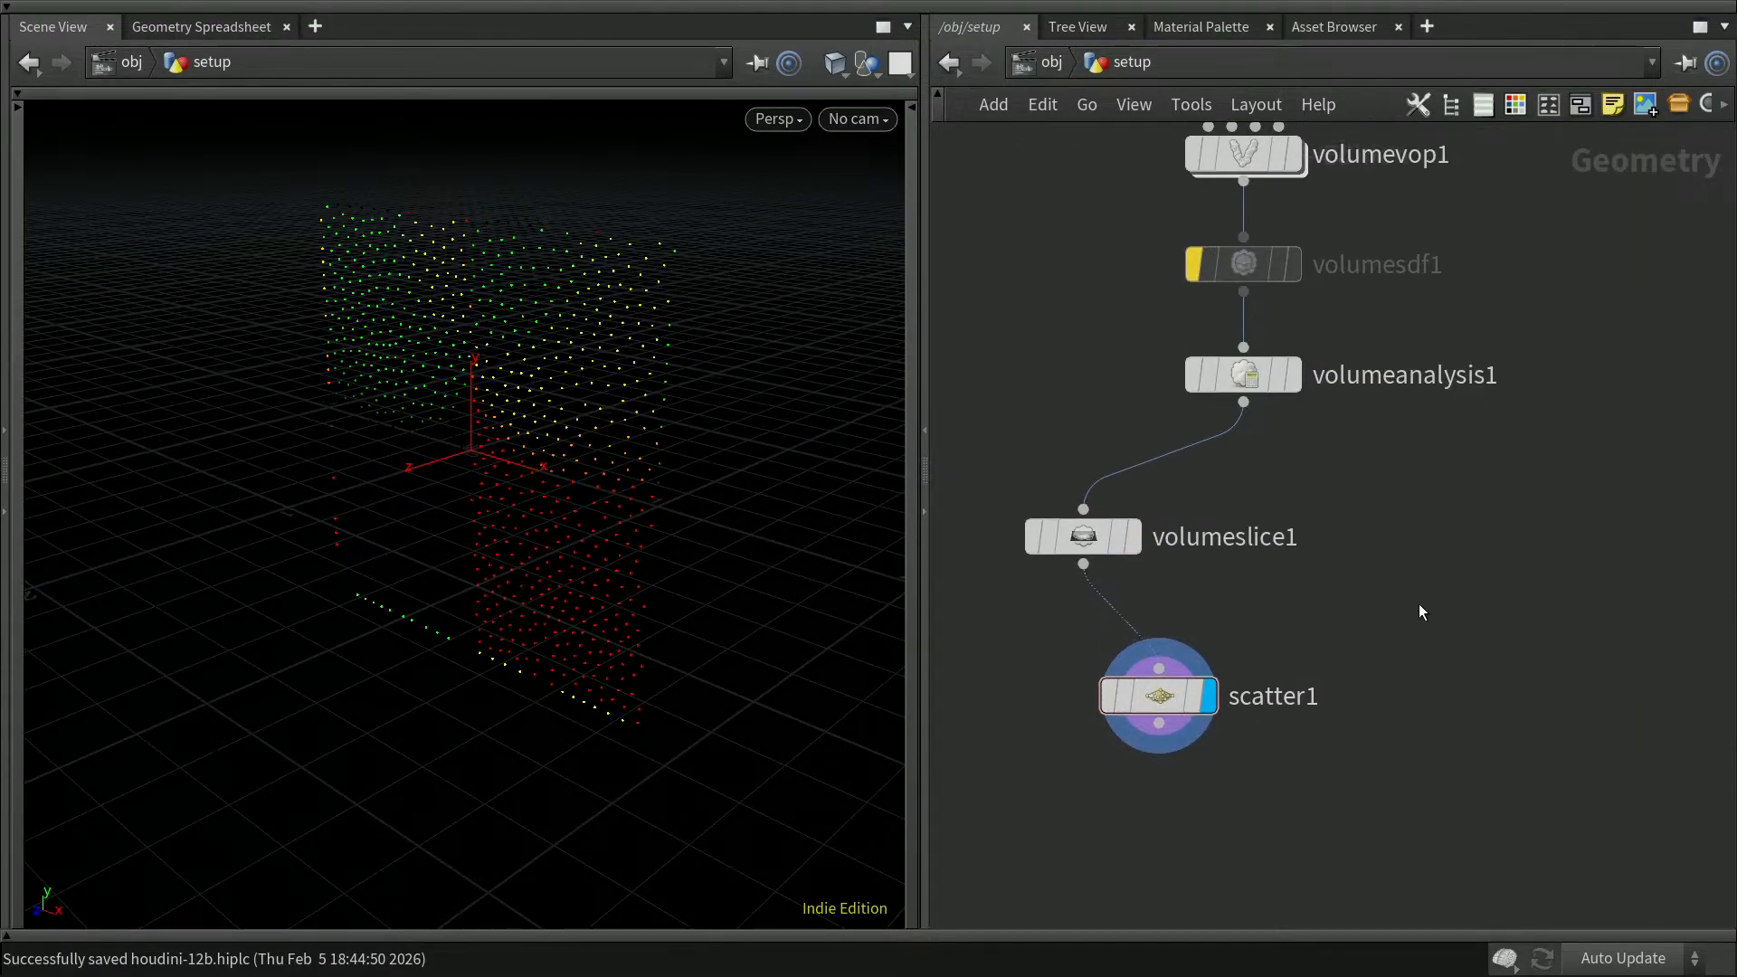
left_click_drag(1088, 539, 1042, 541)
left_click_drag(1162, 698, 1044, 684)
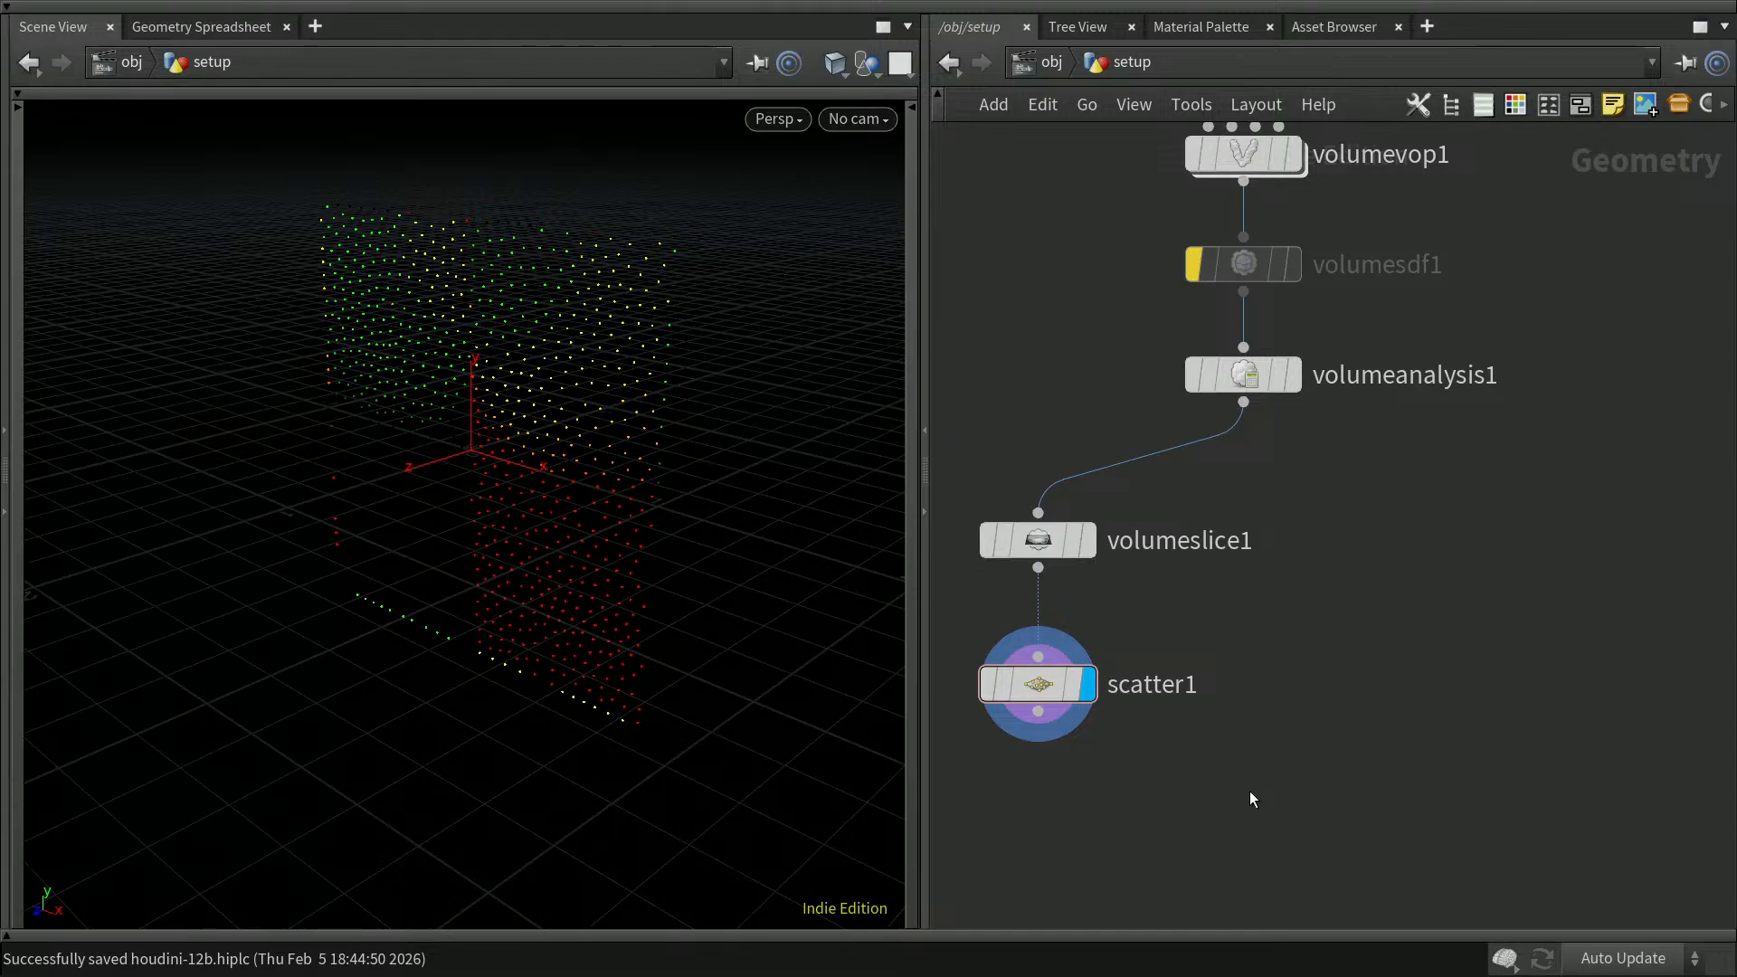
Step: Add a Volume Trail node below and to the right of scatter1
key("Tab")
type("vol")
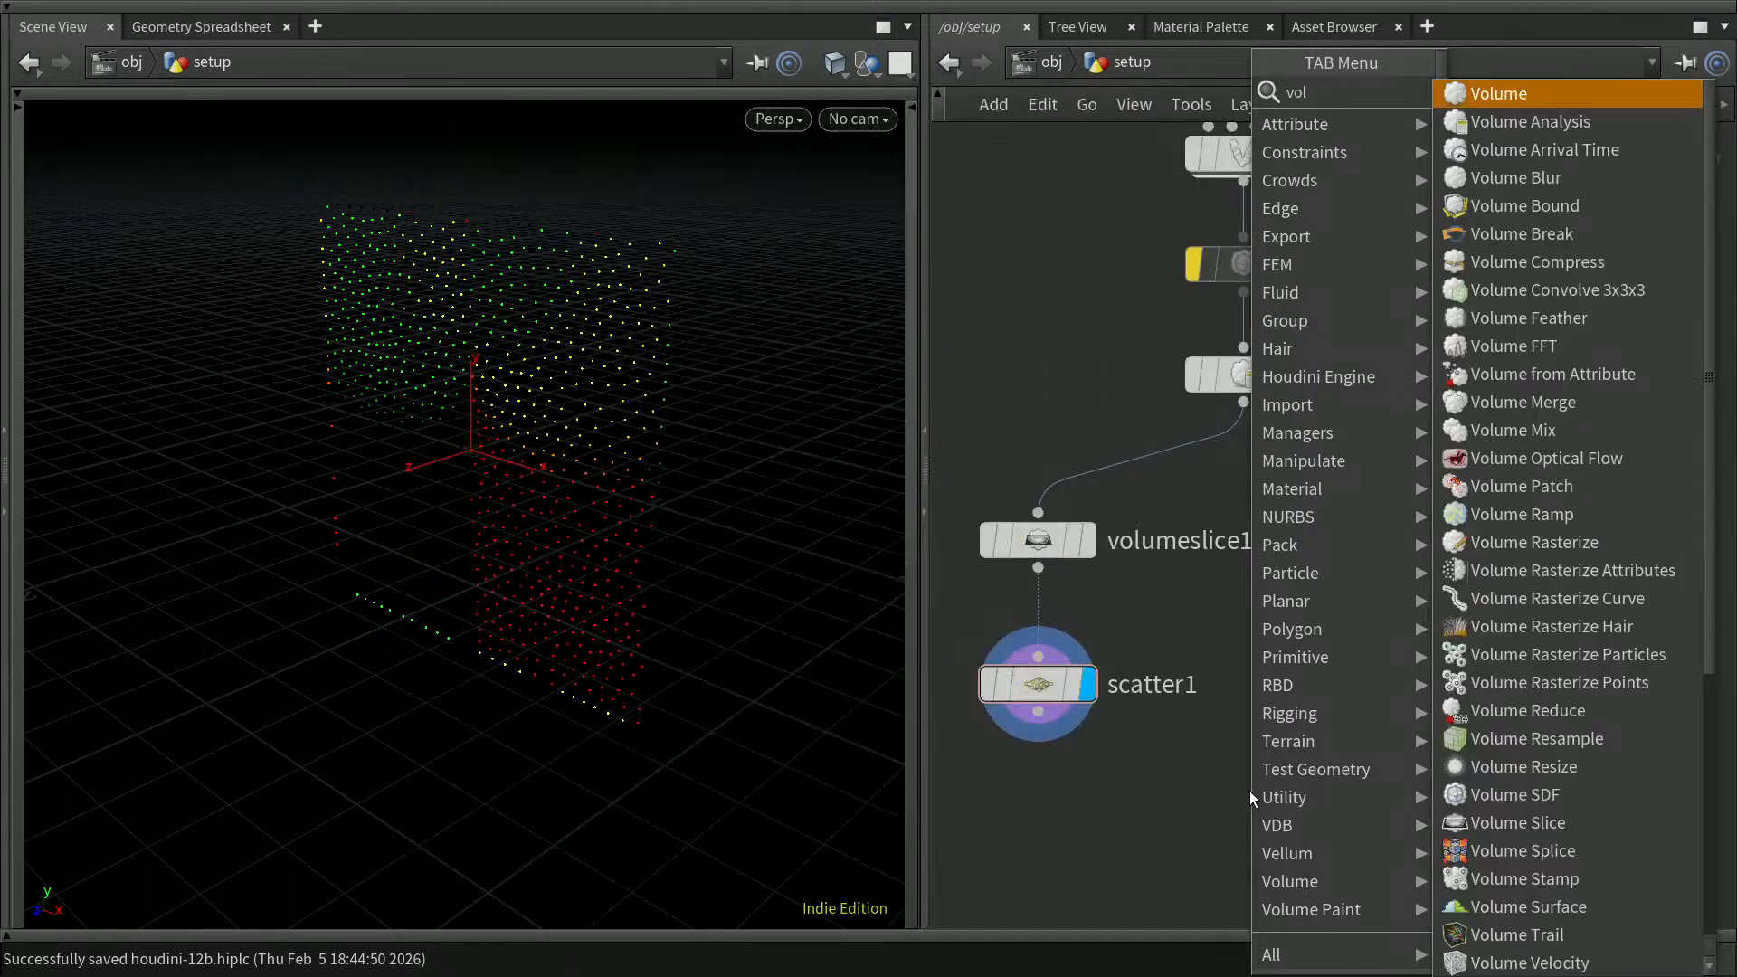
type("ume trail")
key("Return")
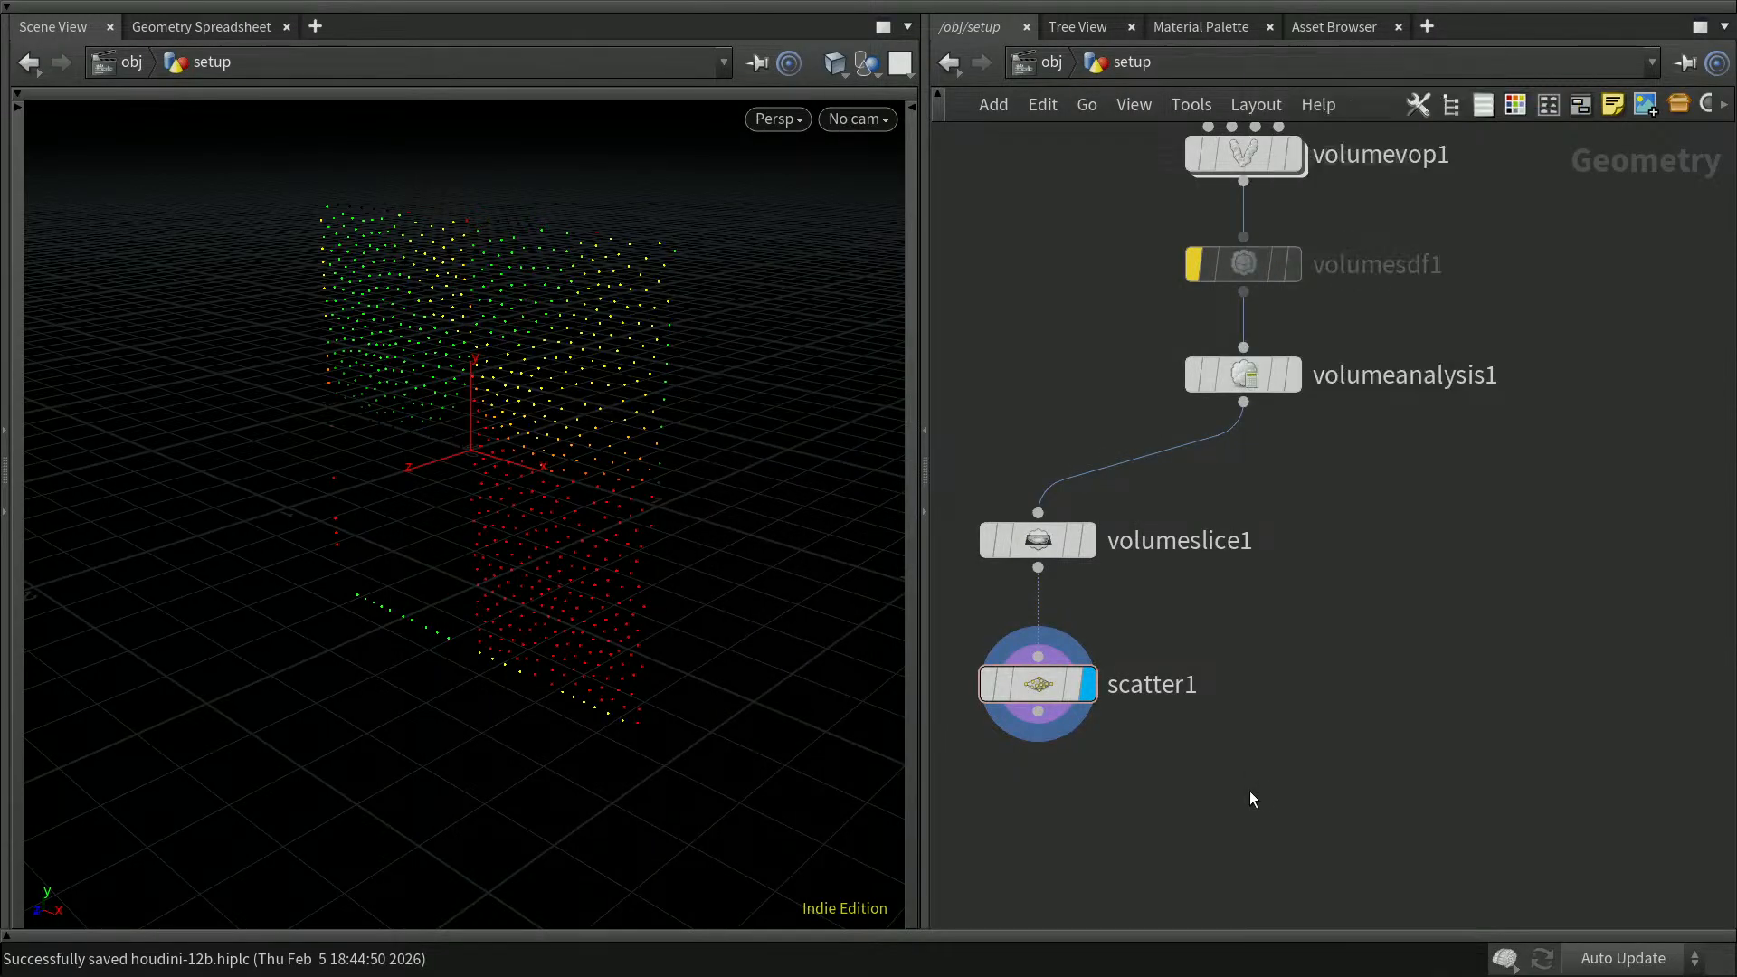
left_click(1271, 833)
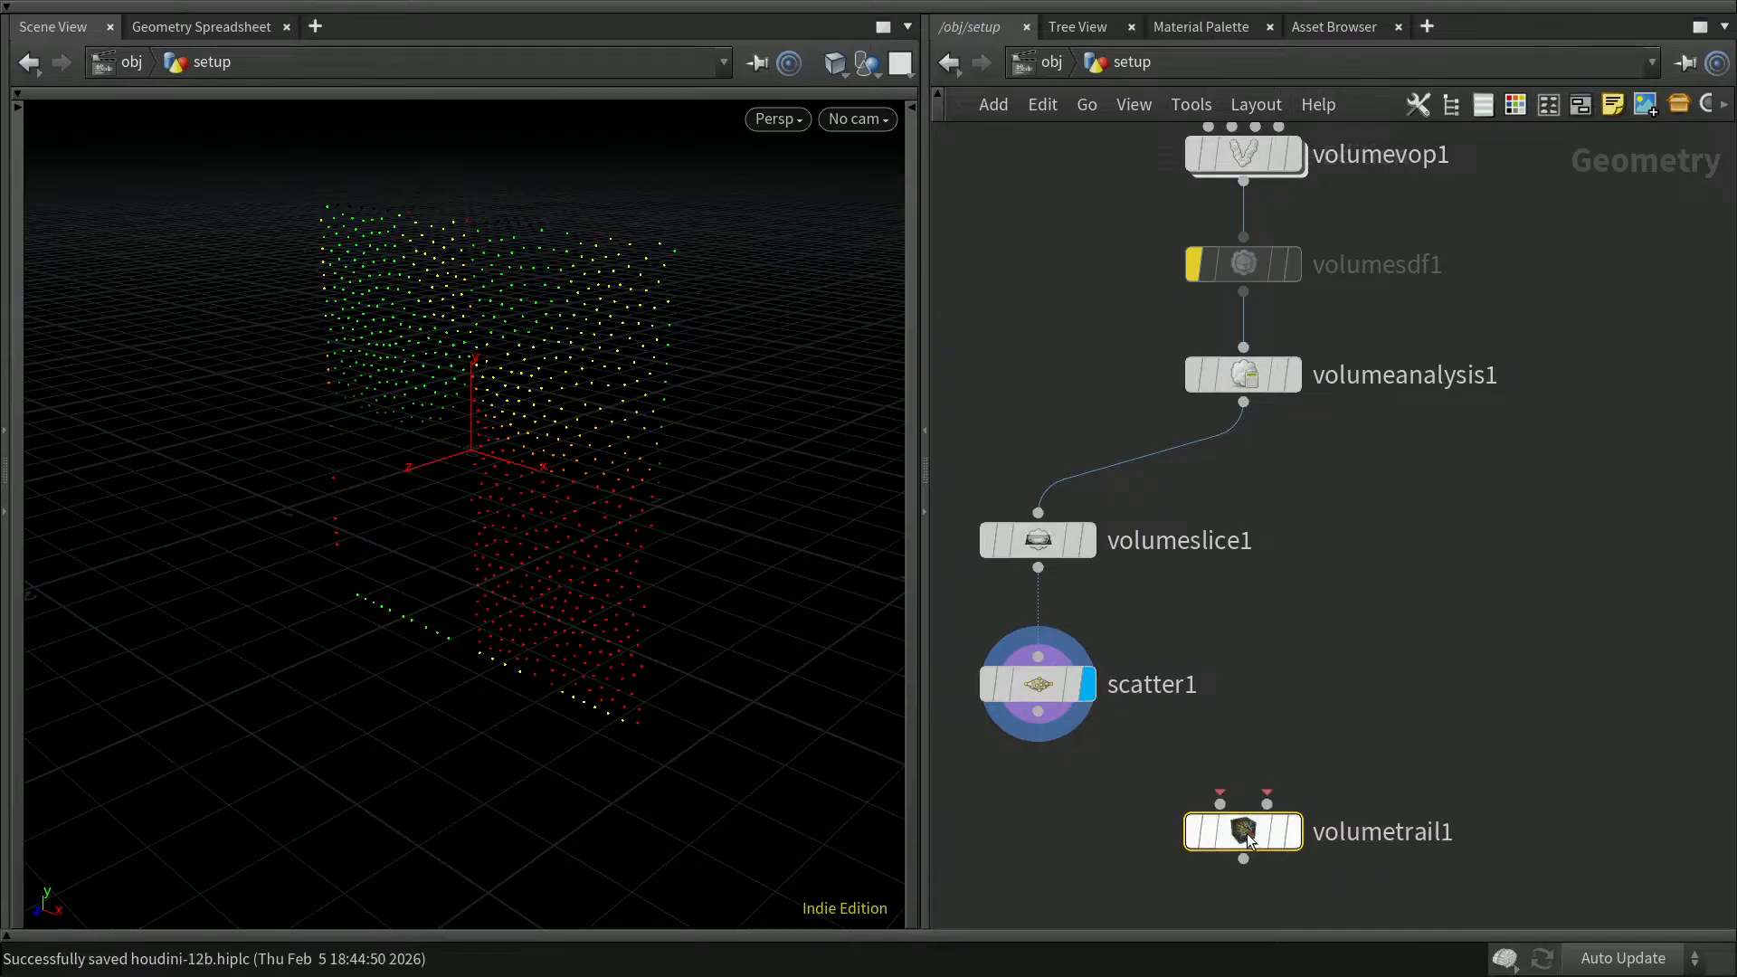
Step: Connect scatter1 to volumetrail1's first input and volumeanalysis1 to its velocity volumes input, then display volumetrail1
left_click_drag(1222, 804, 1042, 729)
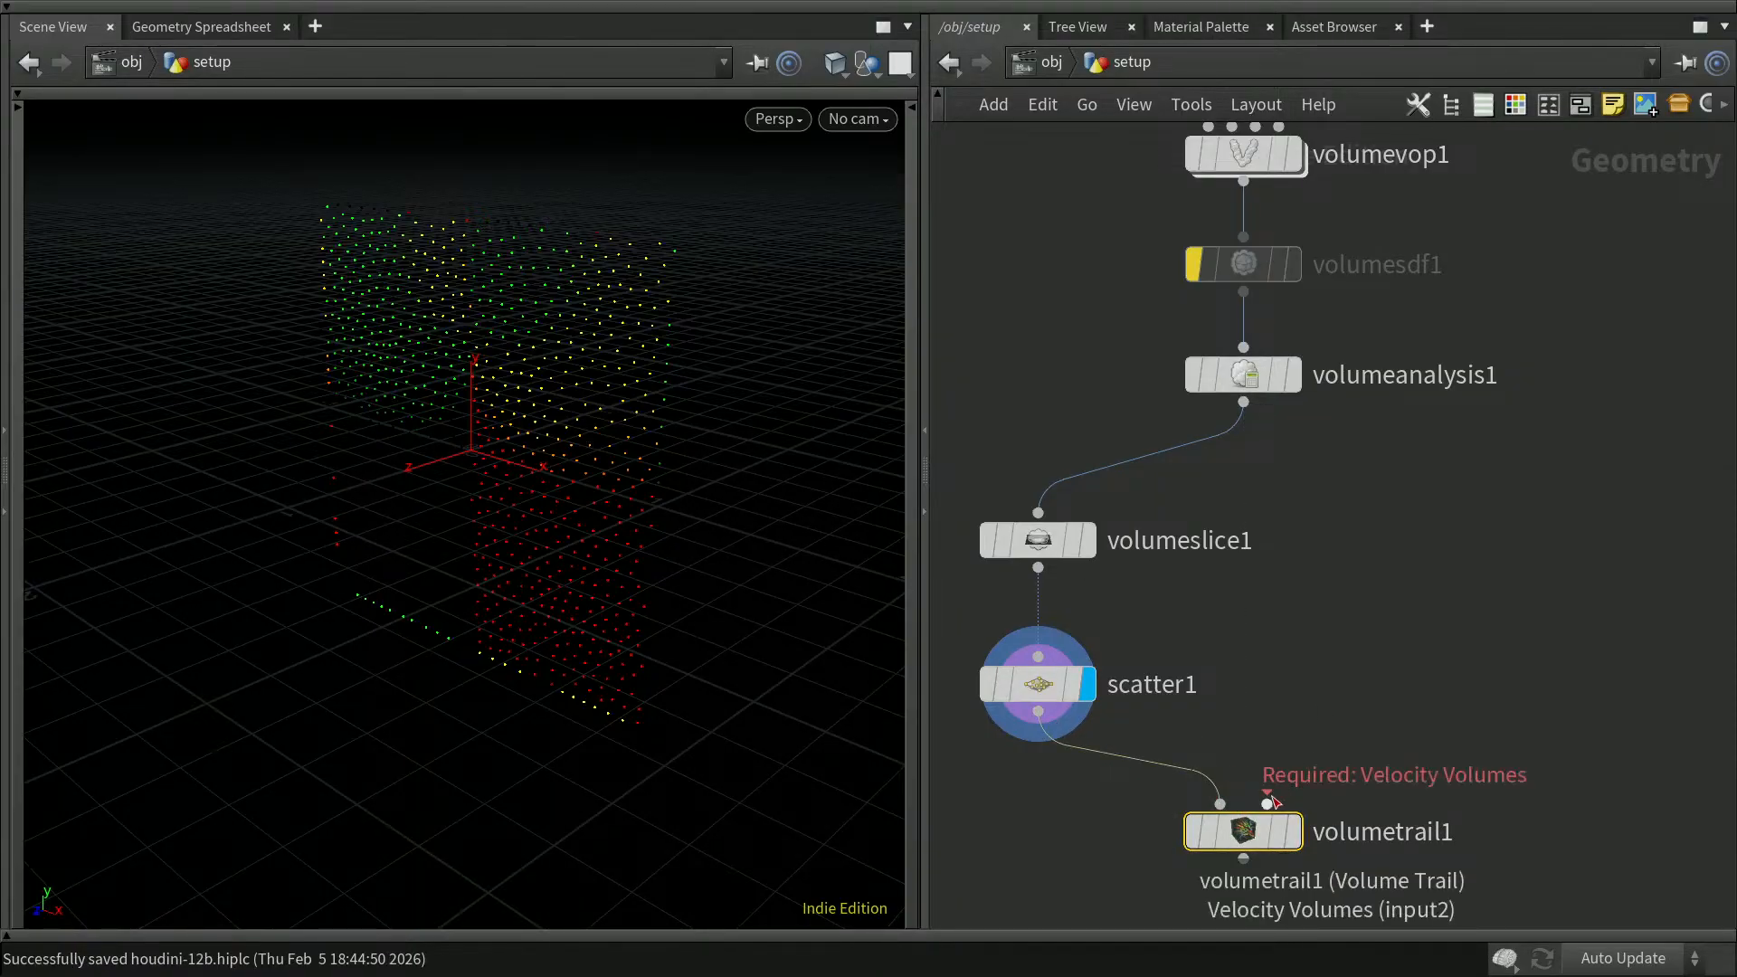
left_click_drag(1266, 802, 1248, 418)
mouse_move(1260, 839)
left_click_drag(1259, 839, 1257, 819)
left_click(1295, 816)
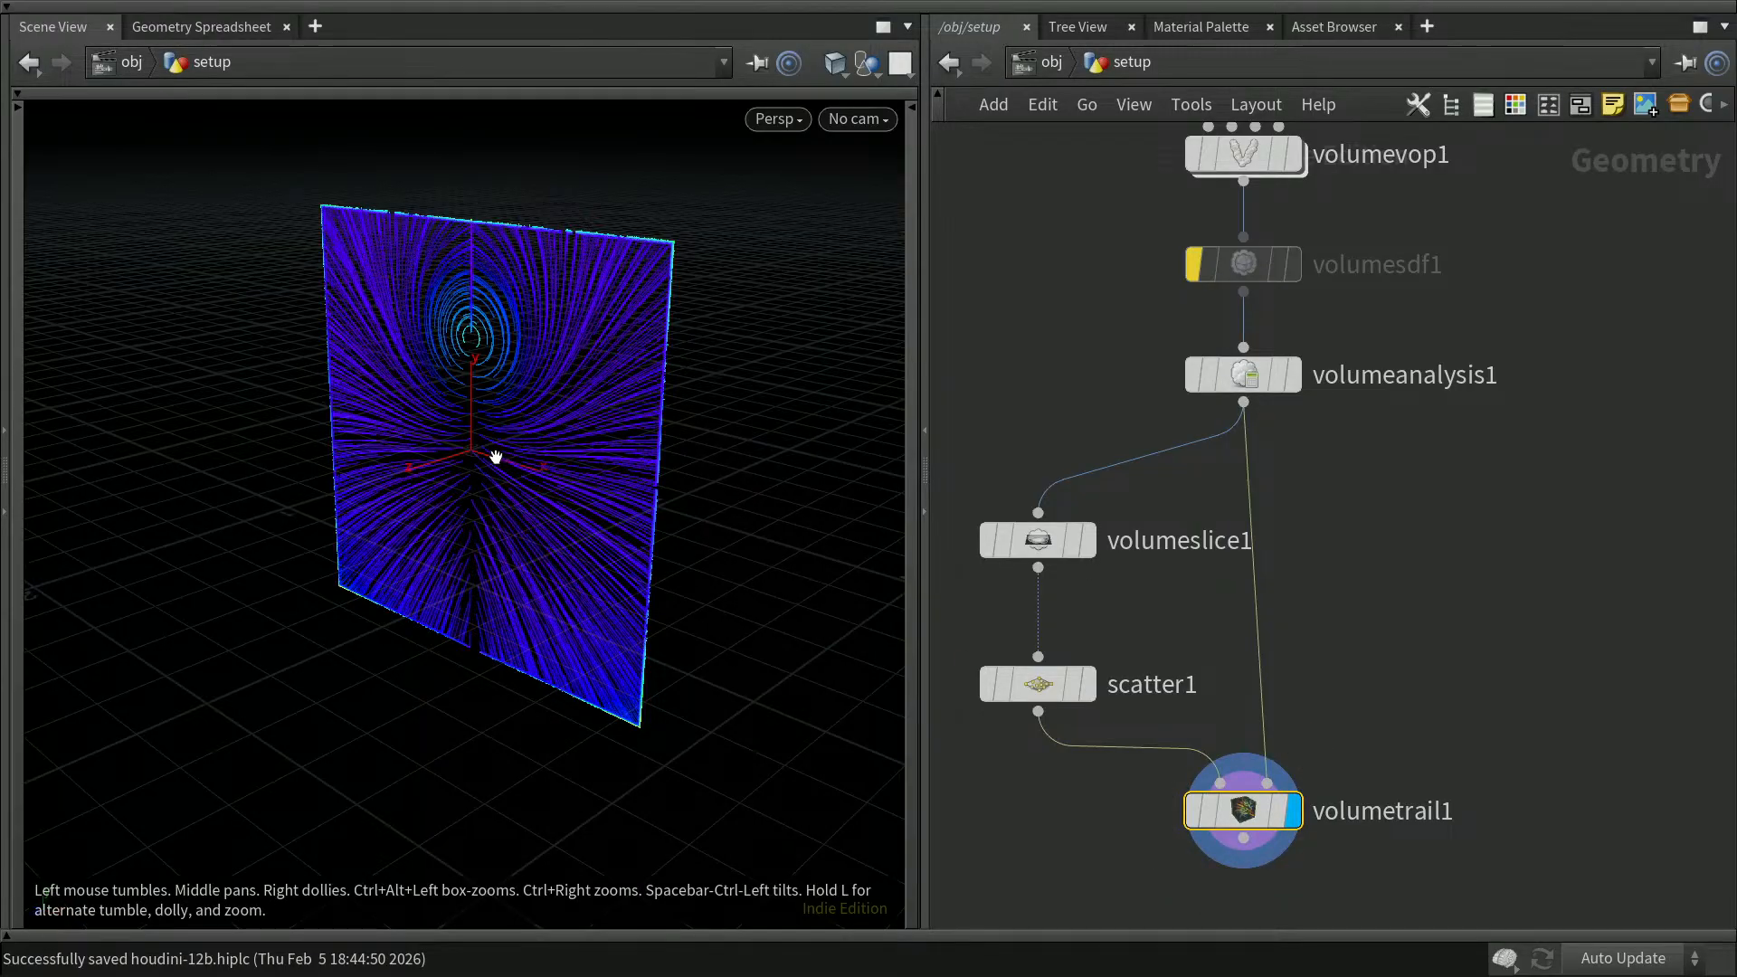
Step: Preview the volume trails with volumeslice1 set to the YZ and ZX planes, and return its plane to XY
mouse_move(1266, 380)
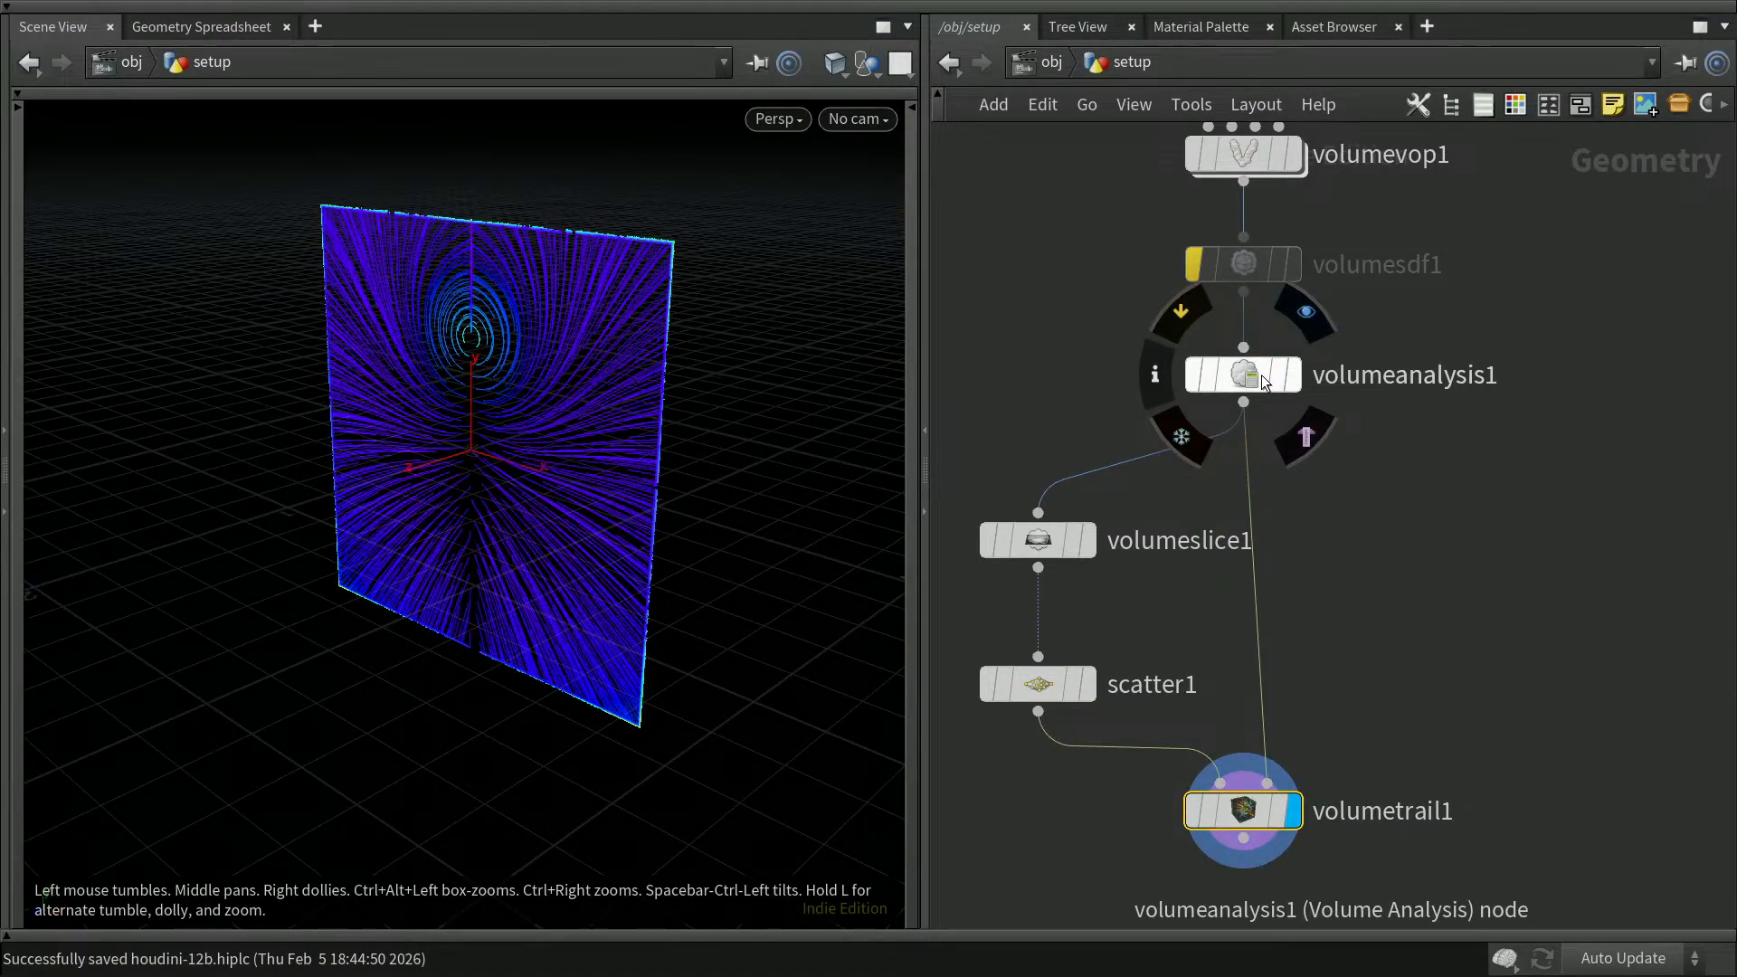
left_click(1044, 543)
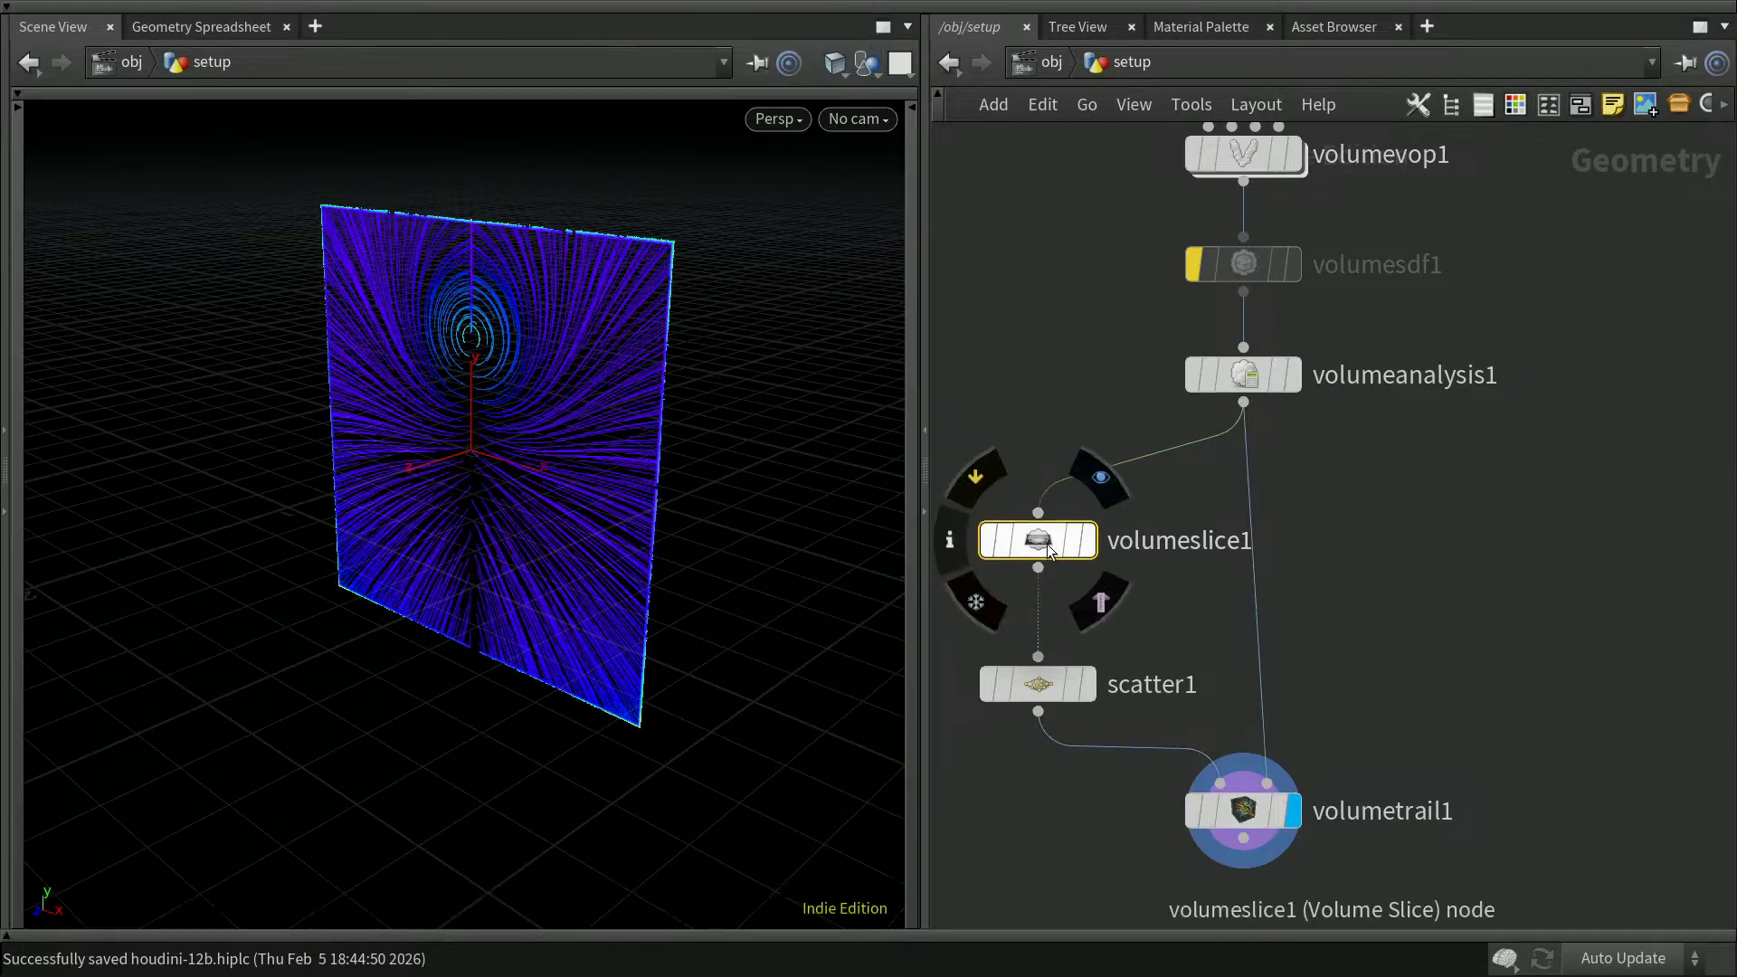
key("p")
left_click(1424, 249)
left_click(1419, 303)
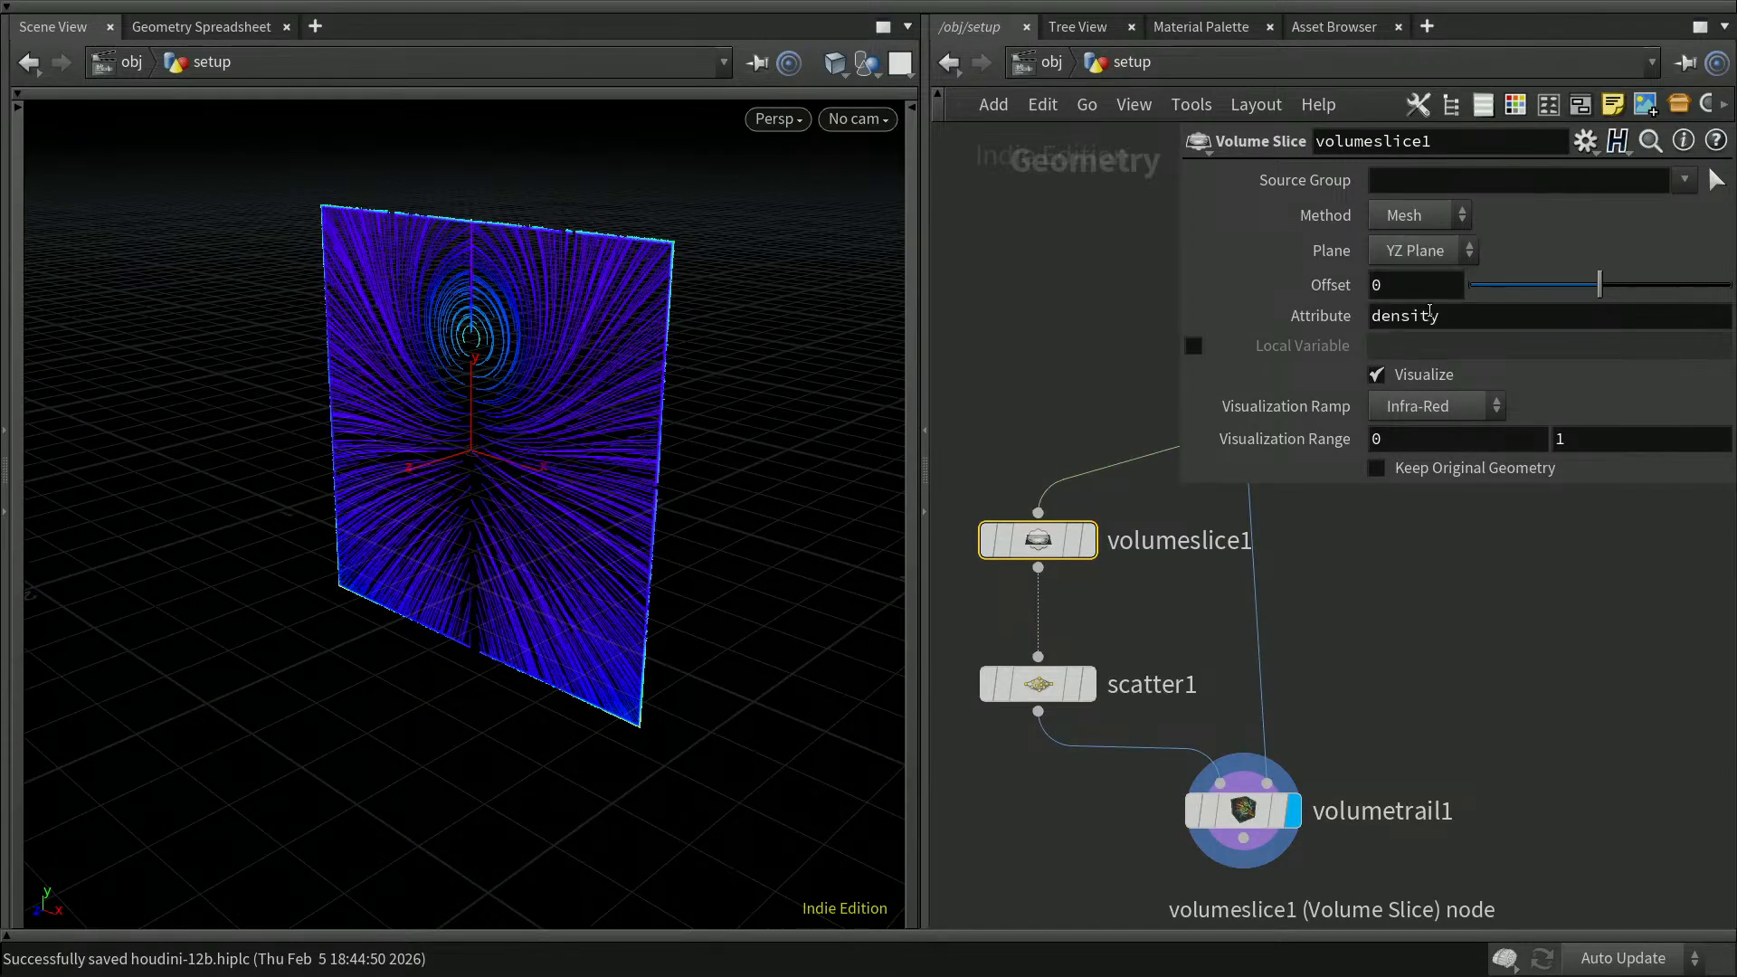
left_click(1436, 248)
left_click(1434, 334)
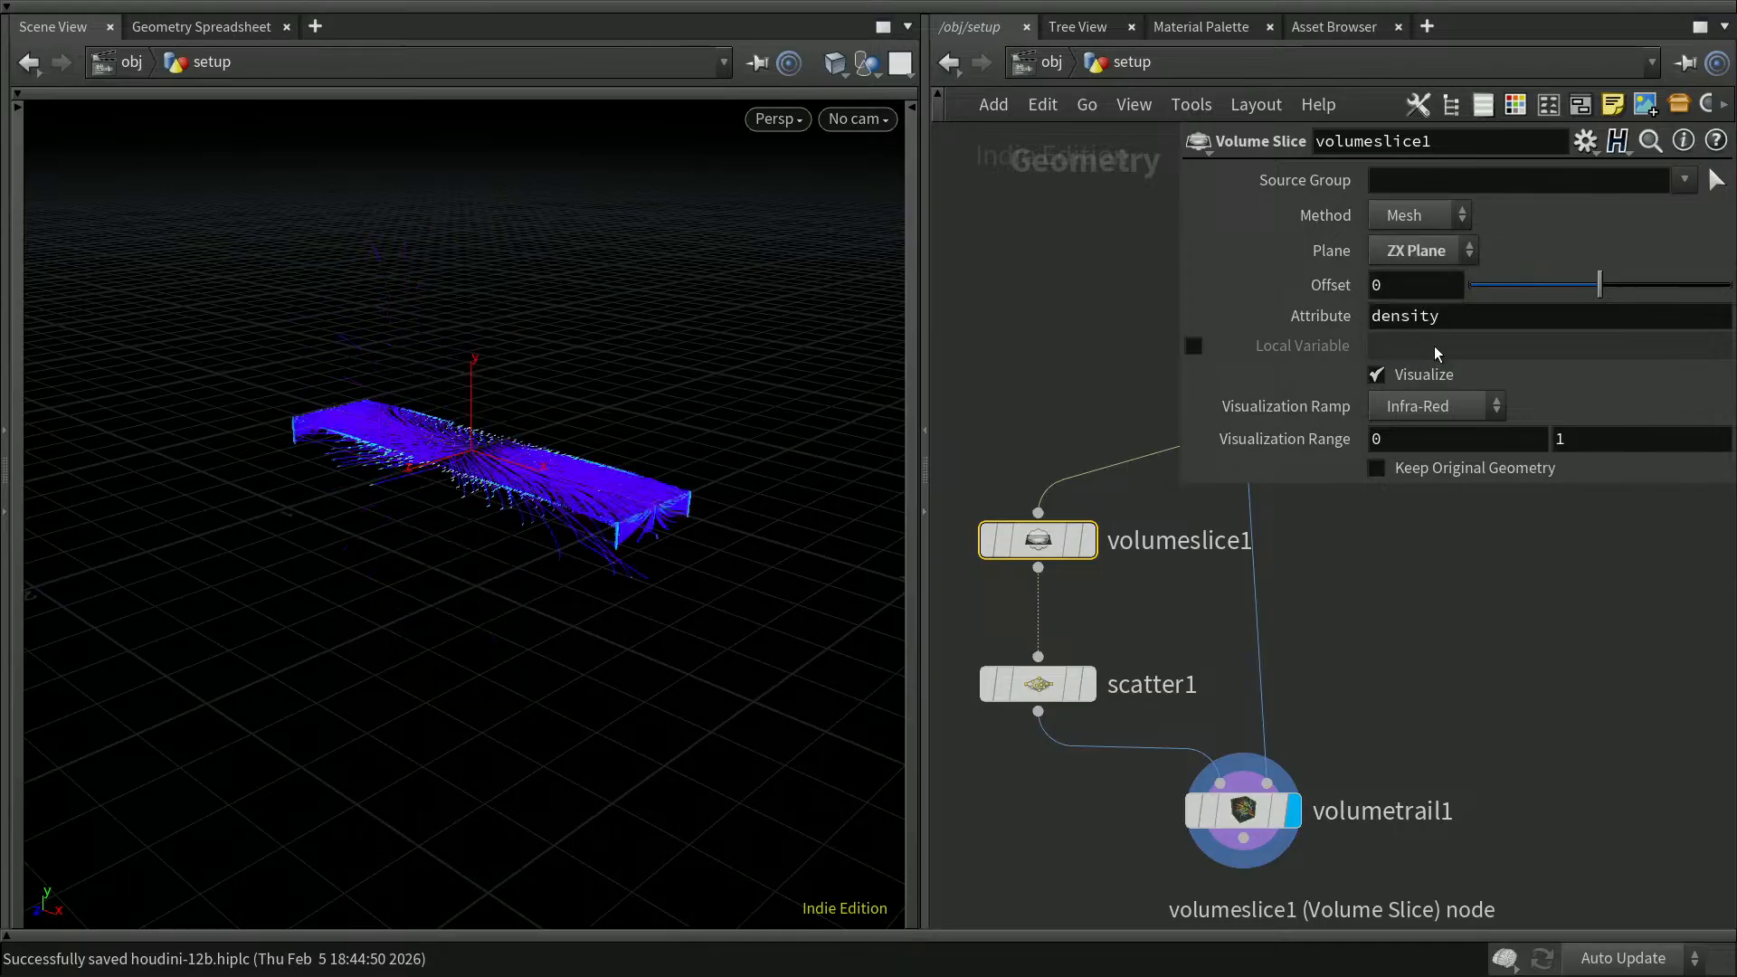
left_click(1431, 250)
left_click(1424, 308)
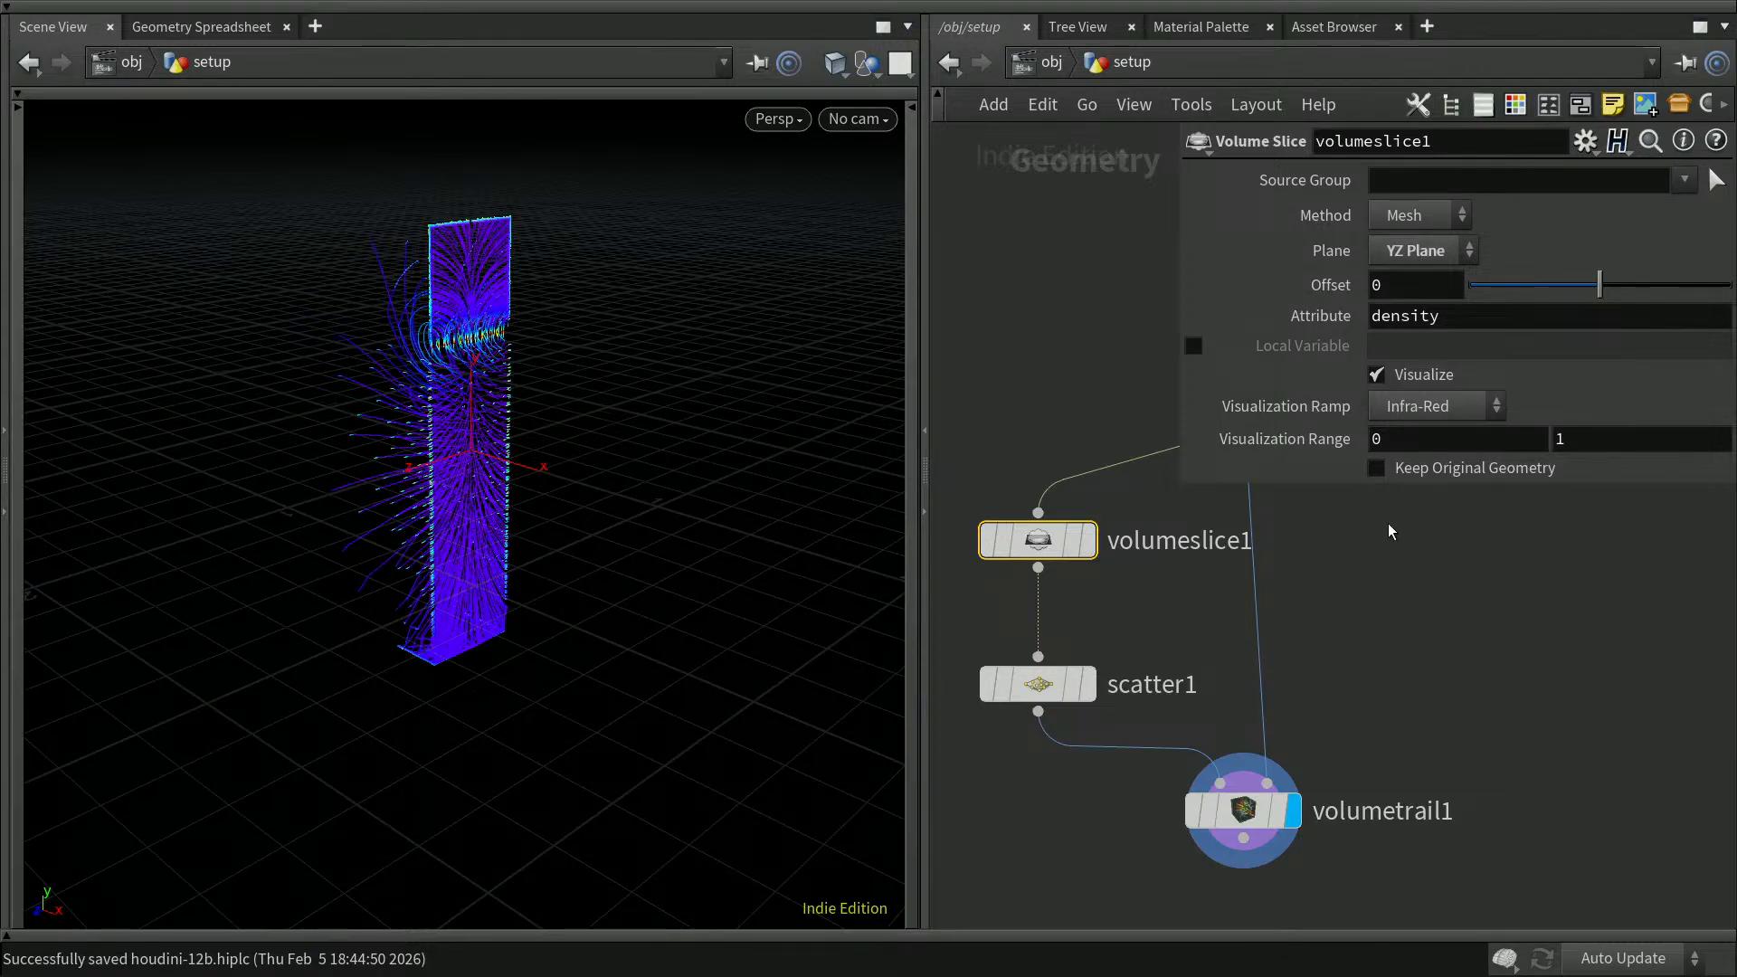
left_click(1416, 604)
left_click(1418, 262)
left_click(1417, 286)
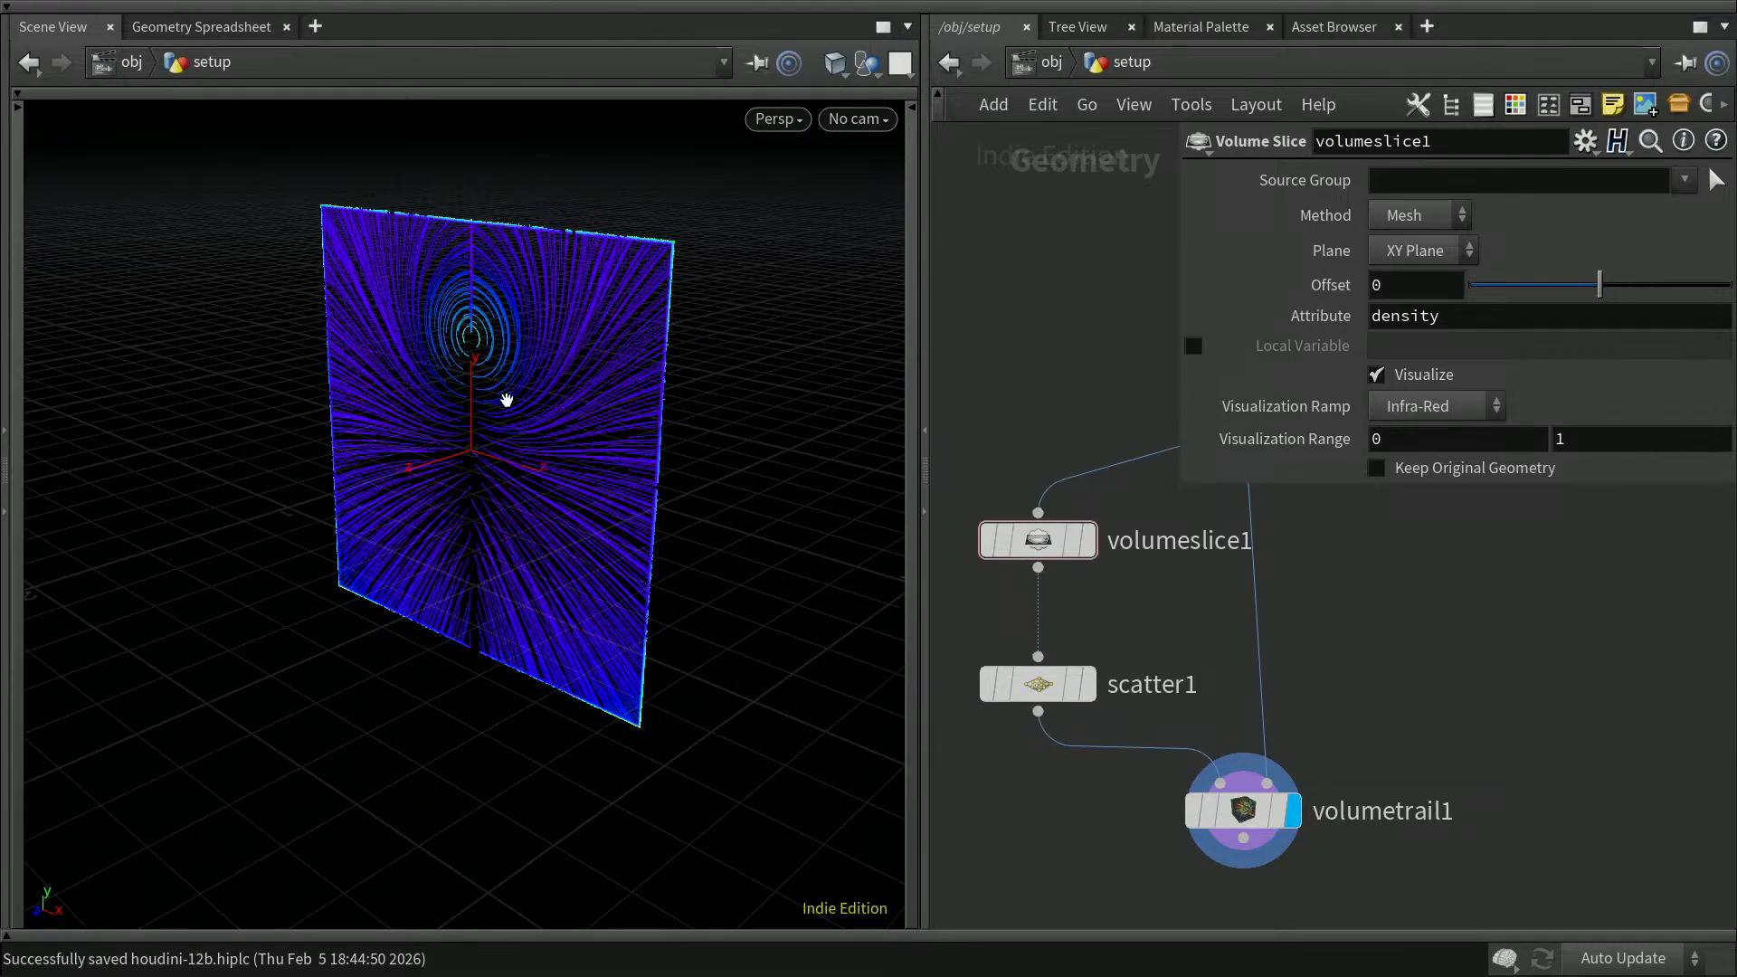
Step: Examine the trail pattern on the XY slice head-on and hide volumeslice1's parameters
left_click_drag(500, 287, 474, 272)
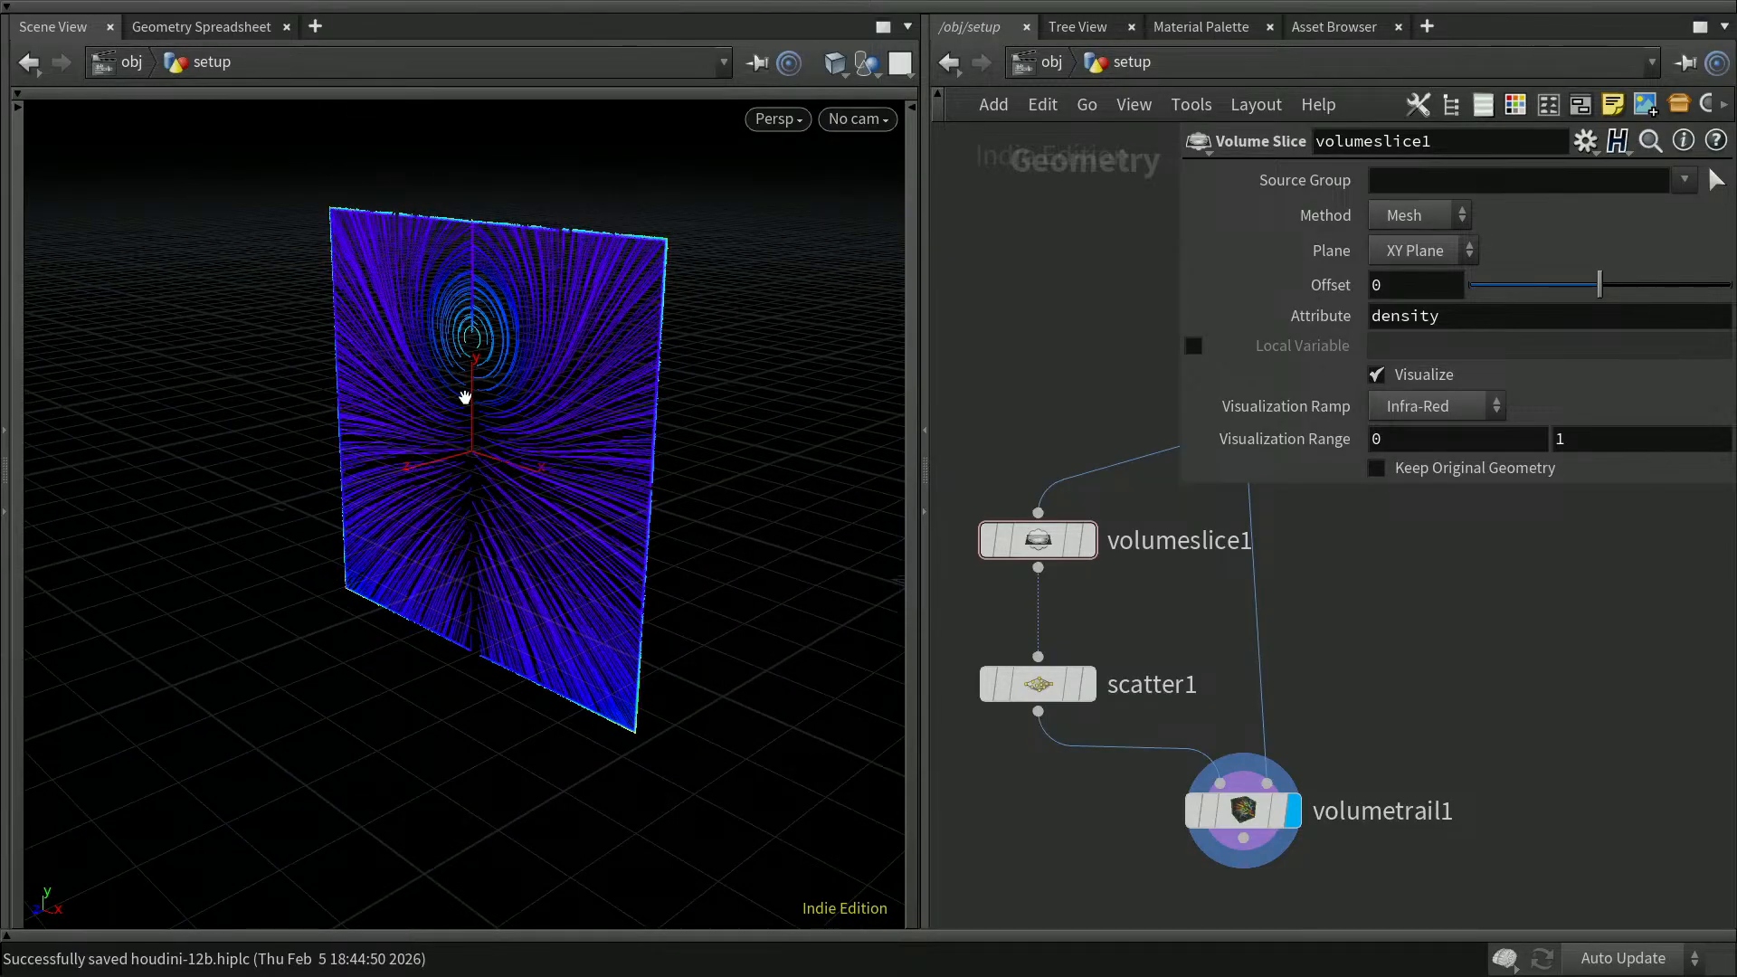
left_click_drag(442, 757, 554, 709)
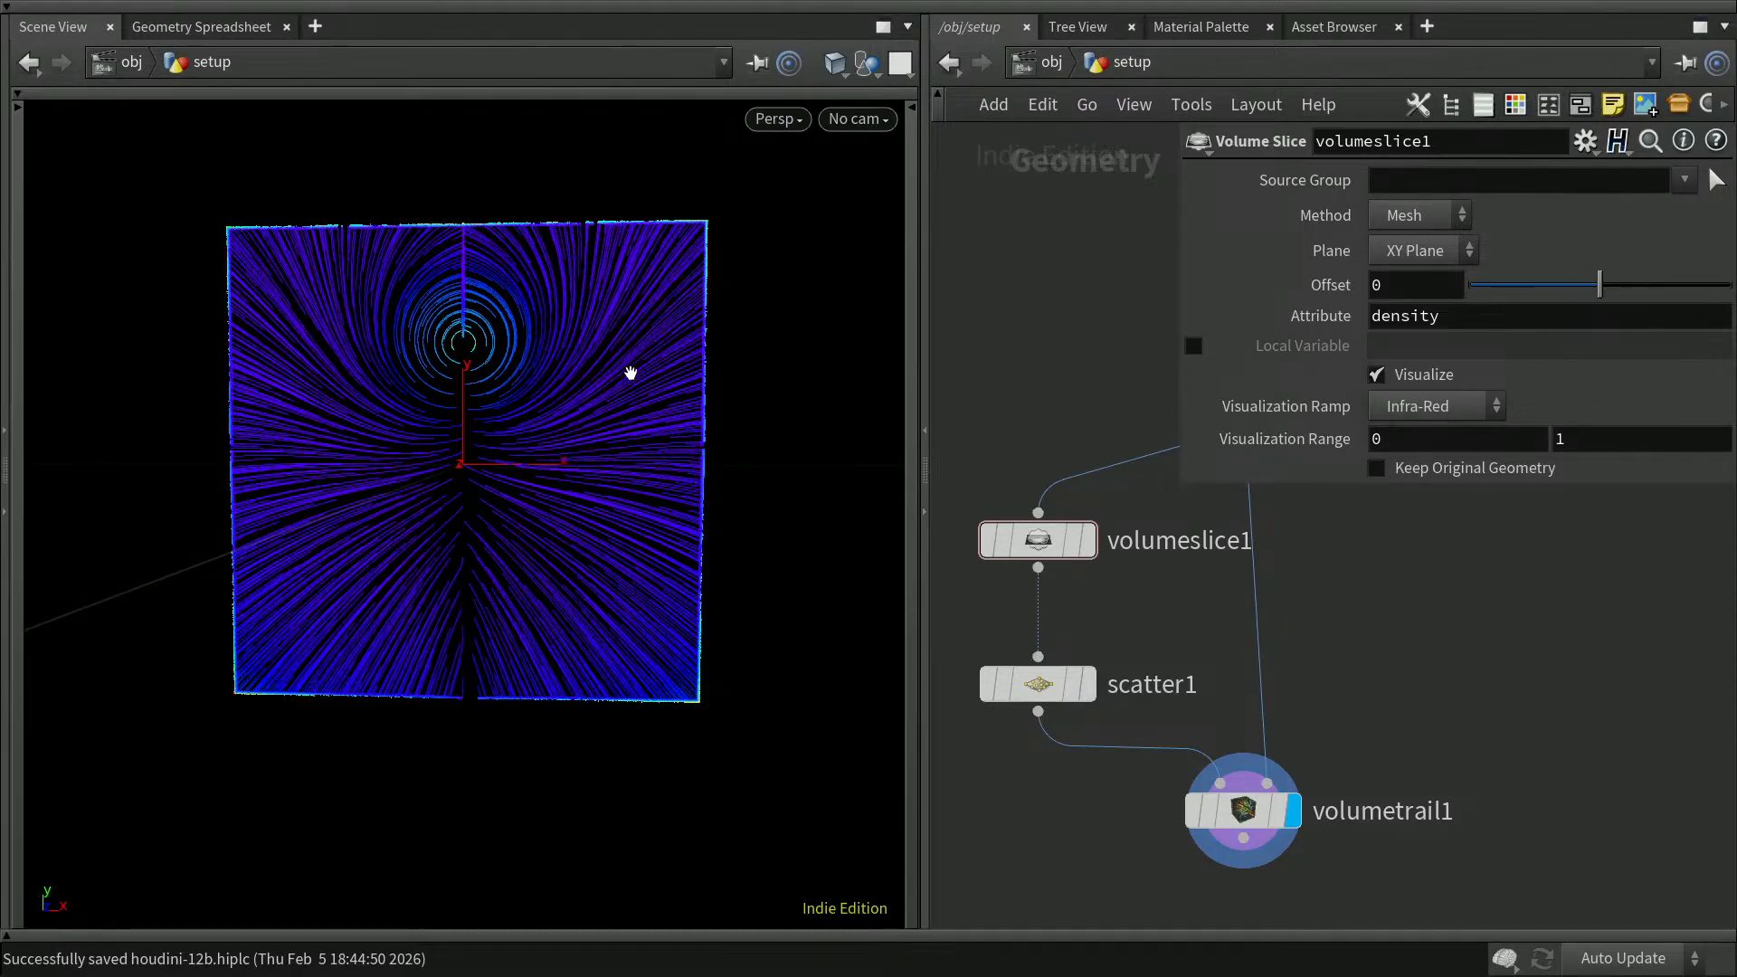
left_click_drag(755, 279, 795, 241)
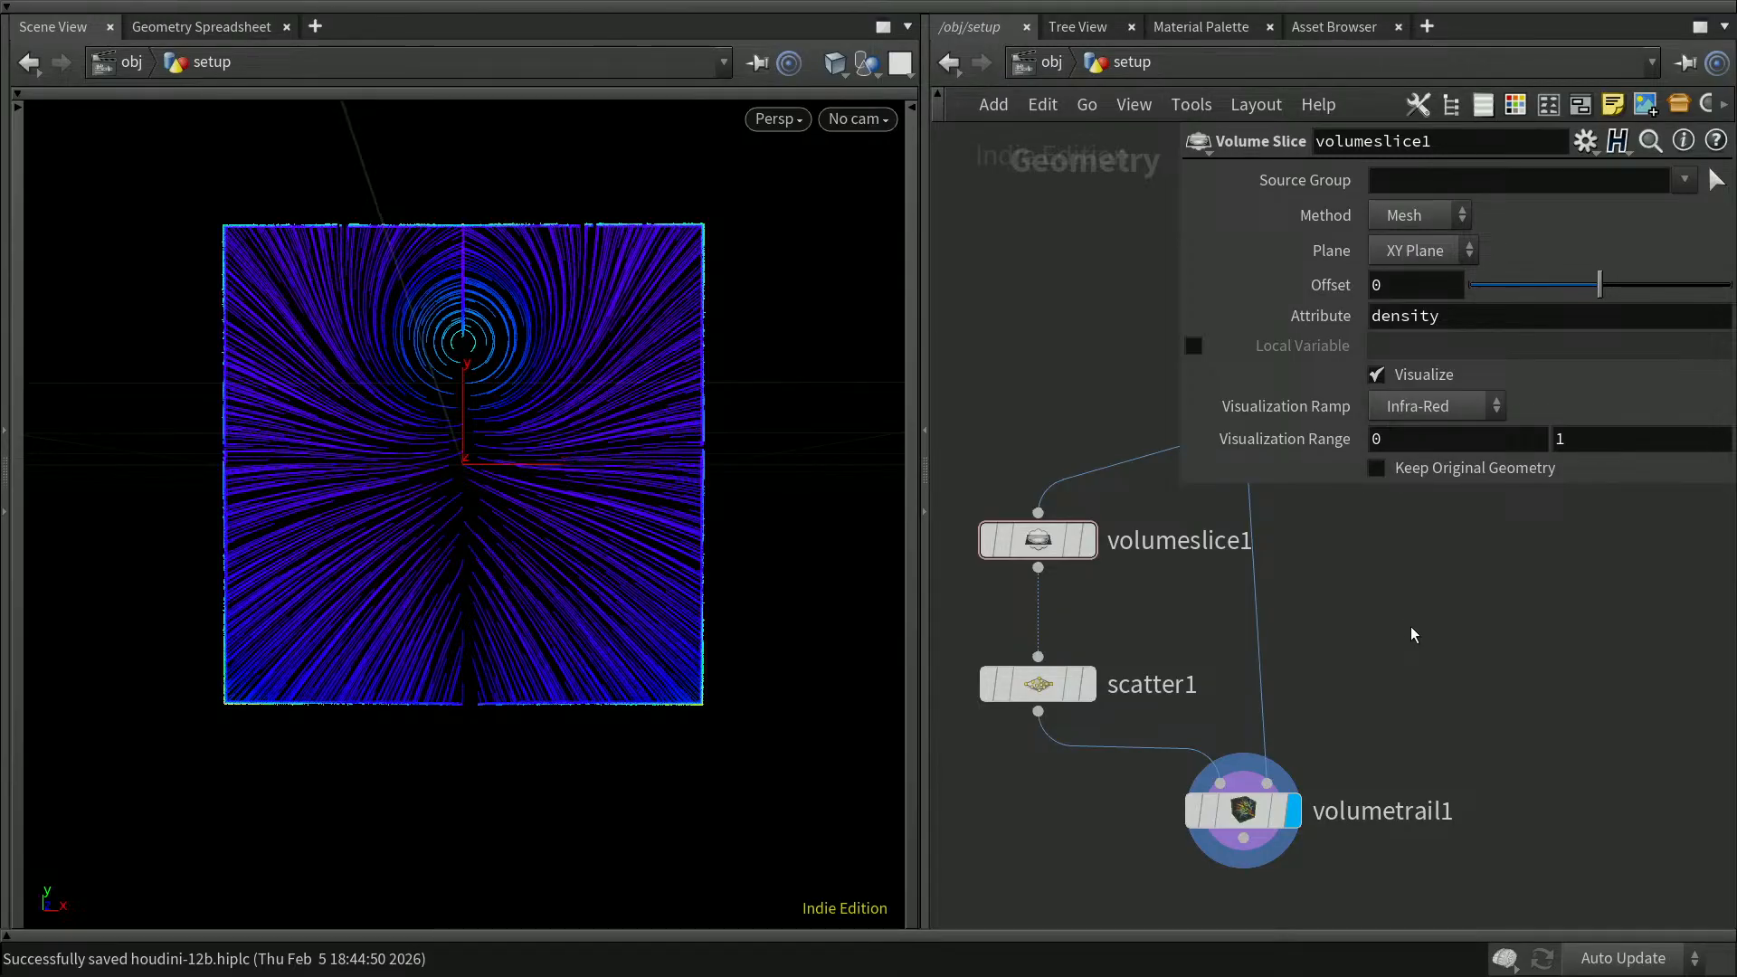
key("p")
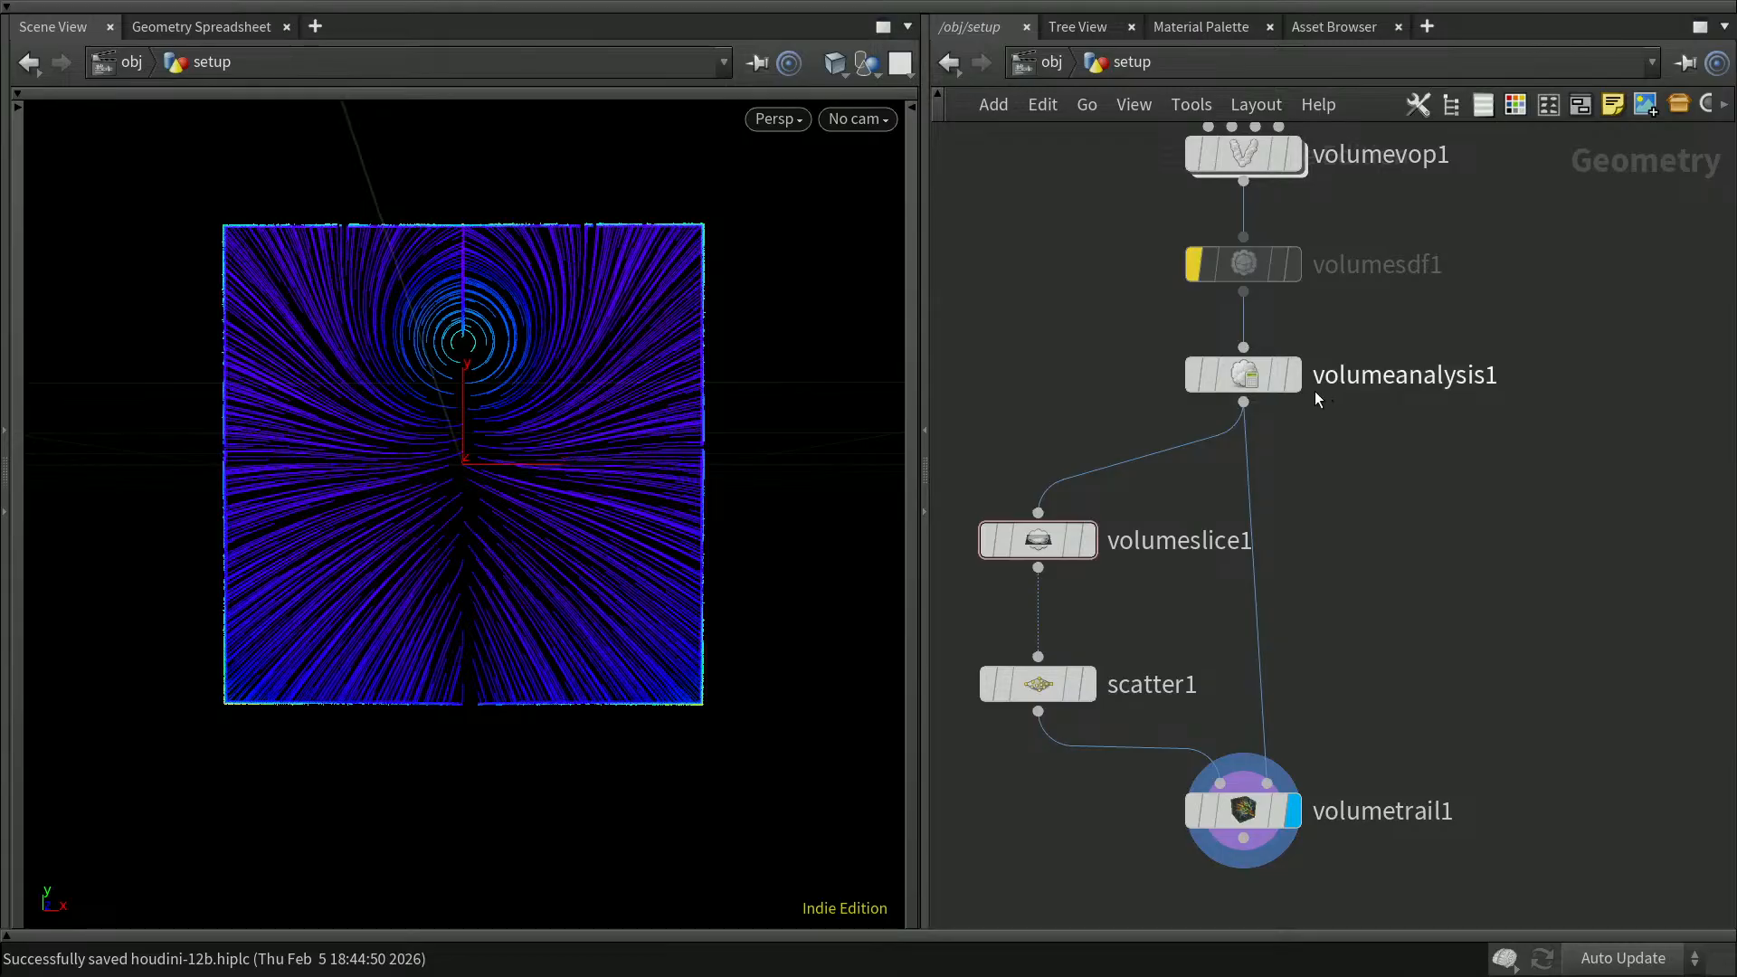
Step: Review the analysis types offered by volumeanalysis1, keep Gradient, and hide the parameter dialog
left_click(1256, 382)
key("p")
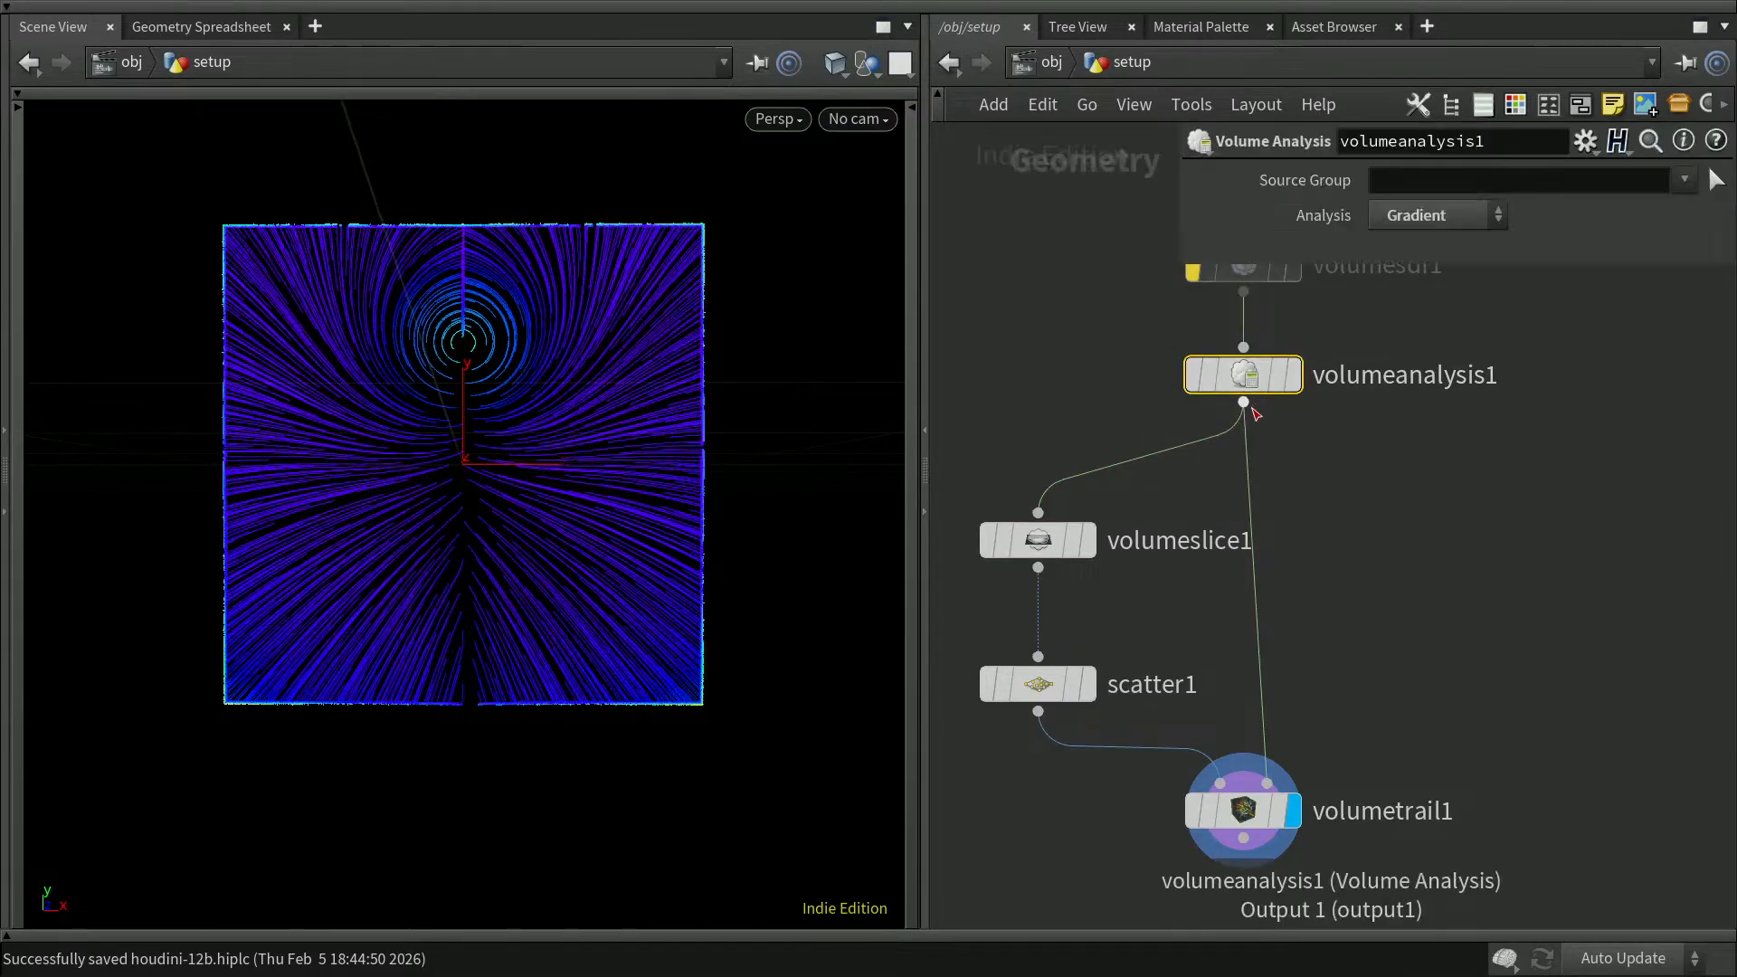
left_click(1460, 217)
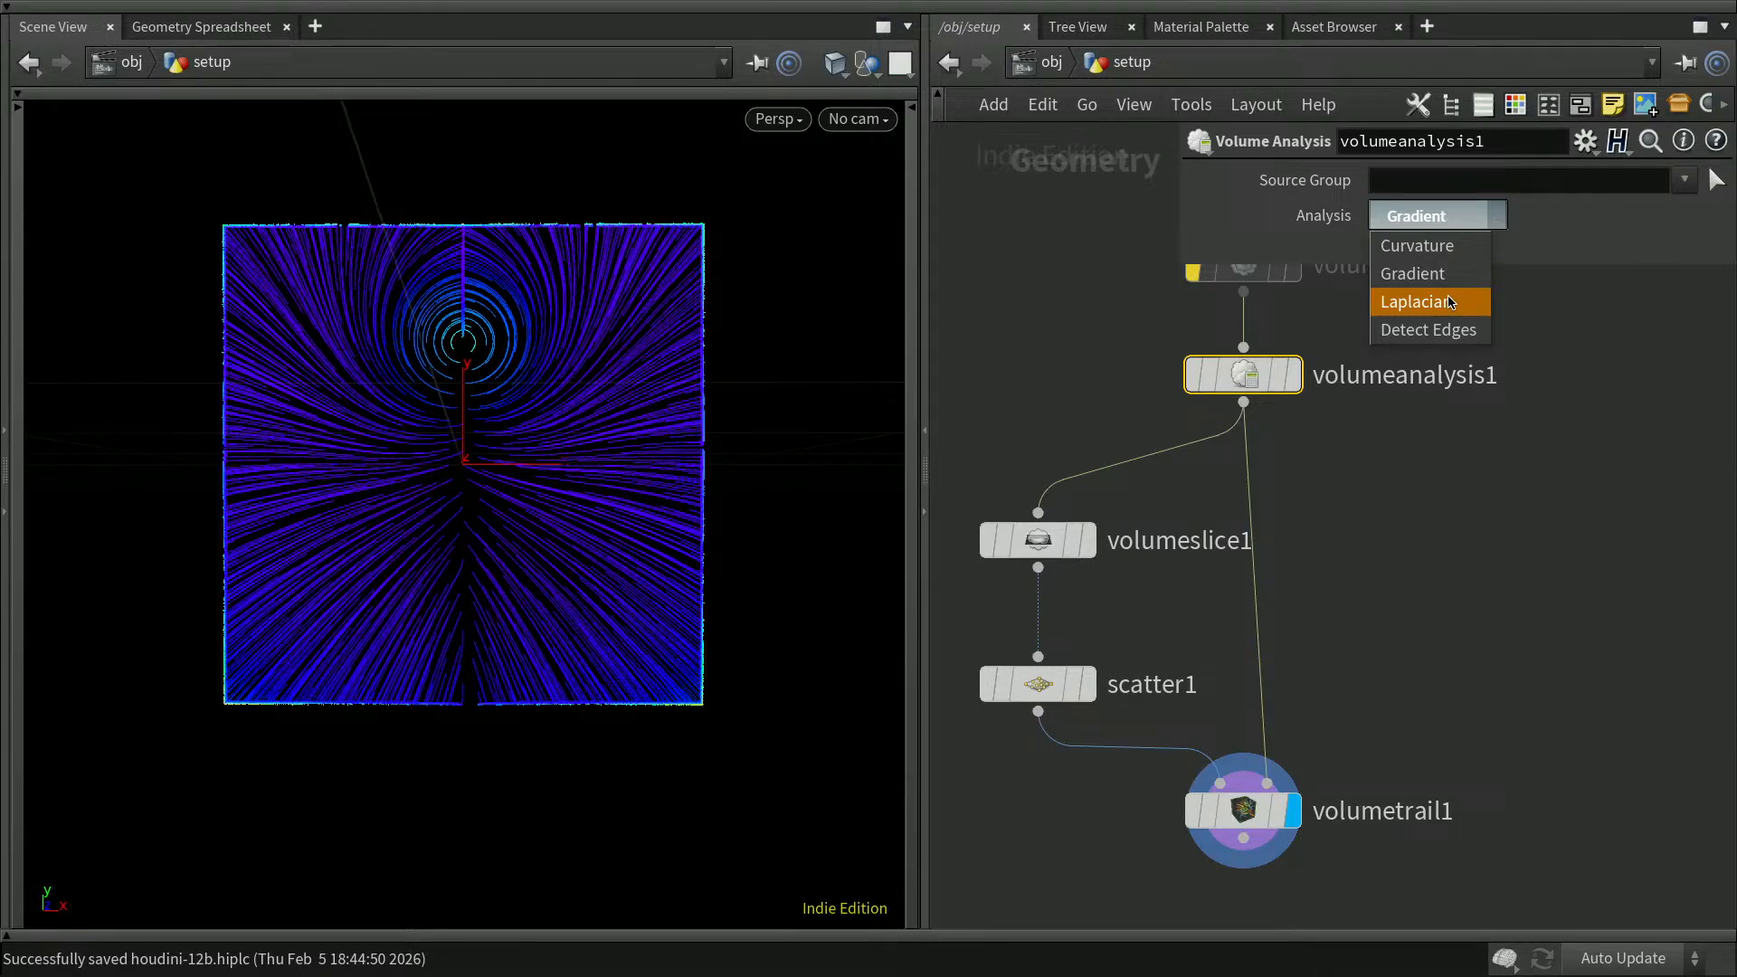
key("Escape")
left_click(1481, 557)
key("p")
Step: Add a second Volume Analysis node beside volumeanalysis1, feed it from volumesdf1 and display it
middle_click_drag(1564, 437, 1443, 473)
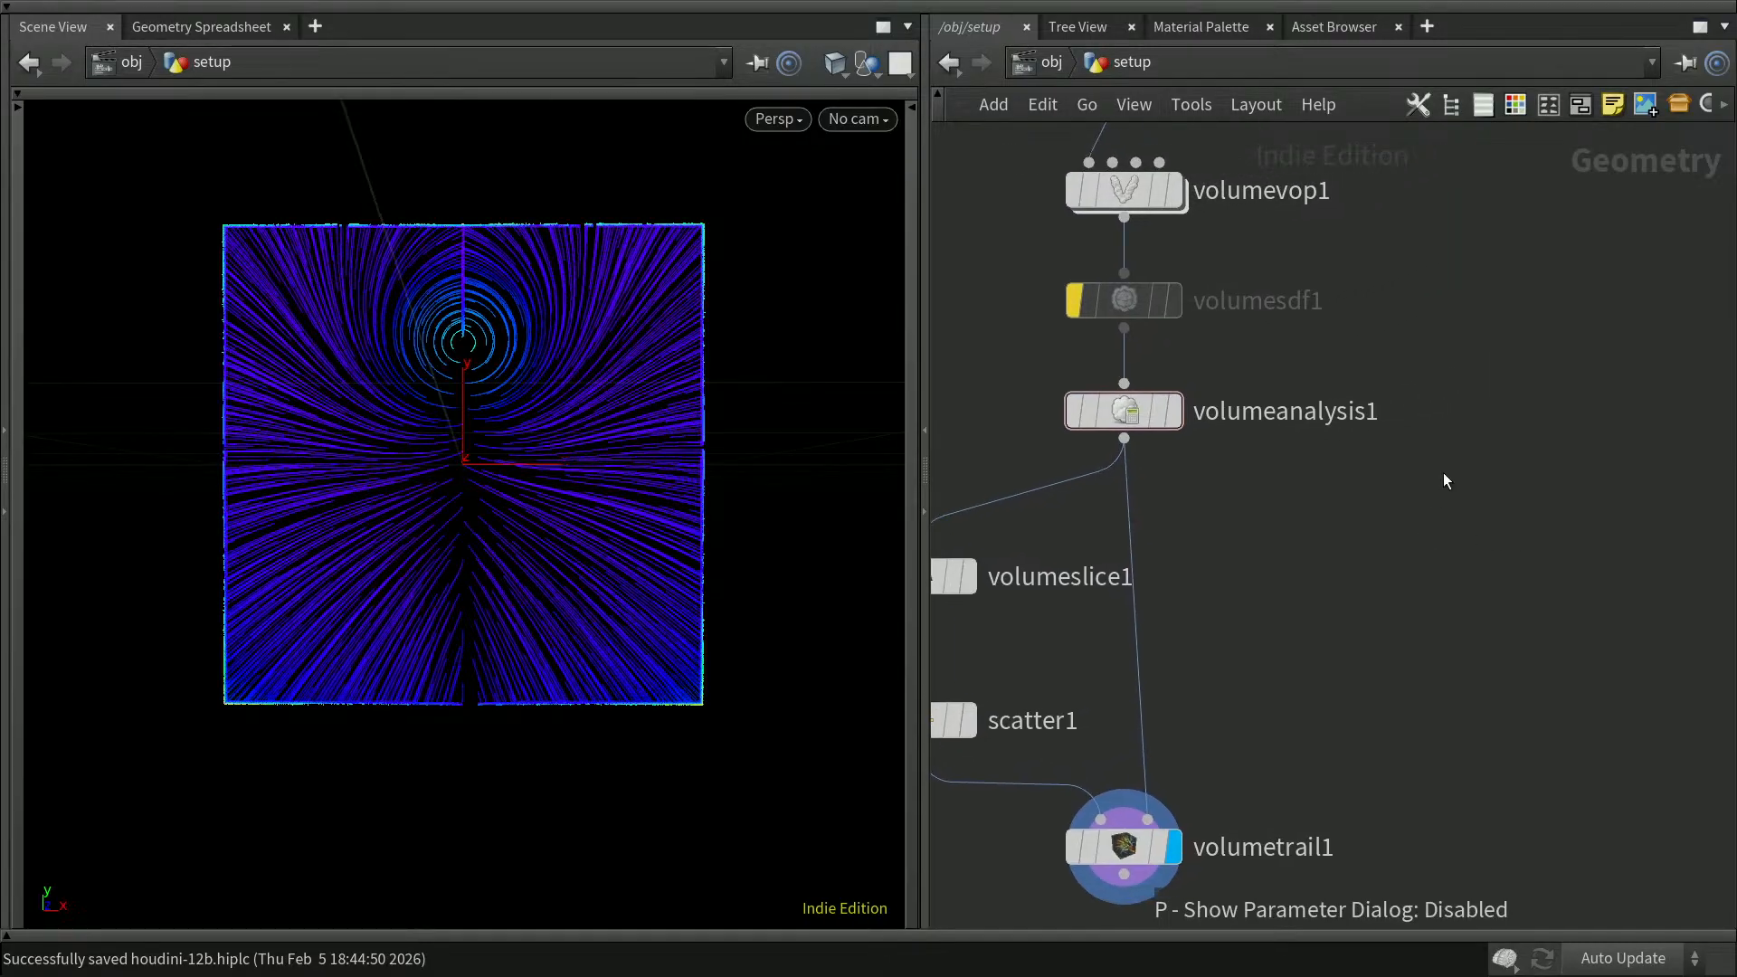
key("Tab")
type("volu")
key("Down")
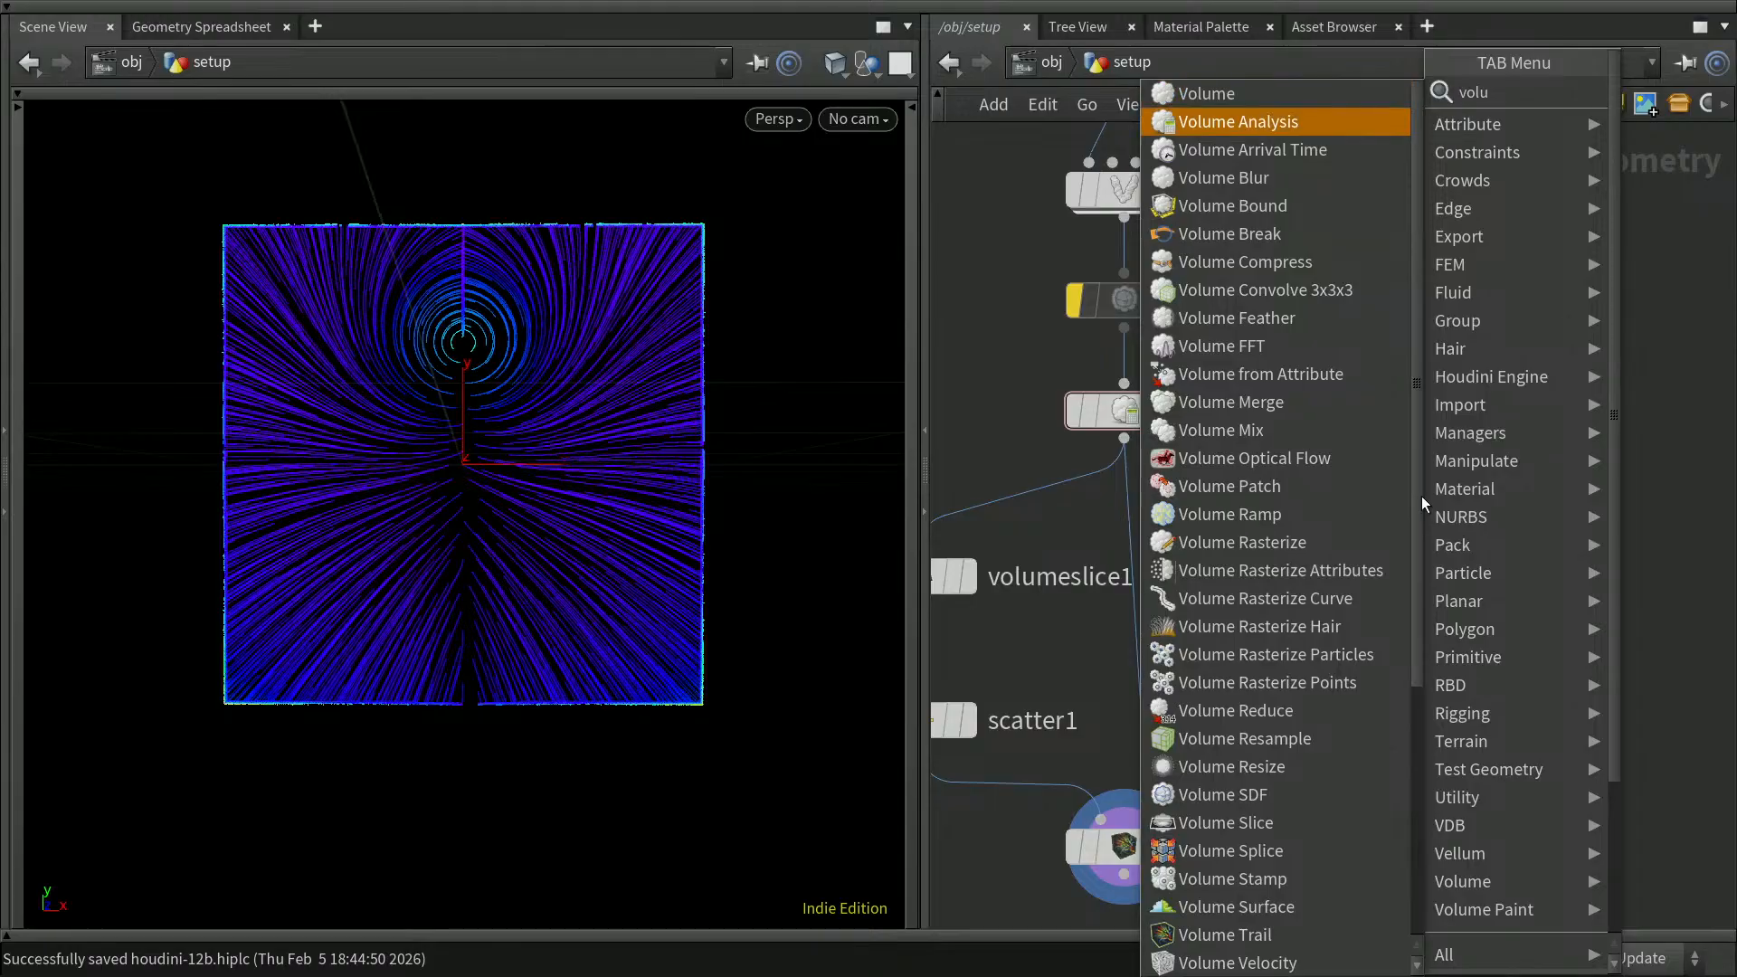
key("Return")
left_click(1517, 403)
left_click_drag(1512, 384, 1126, 329)
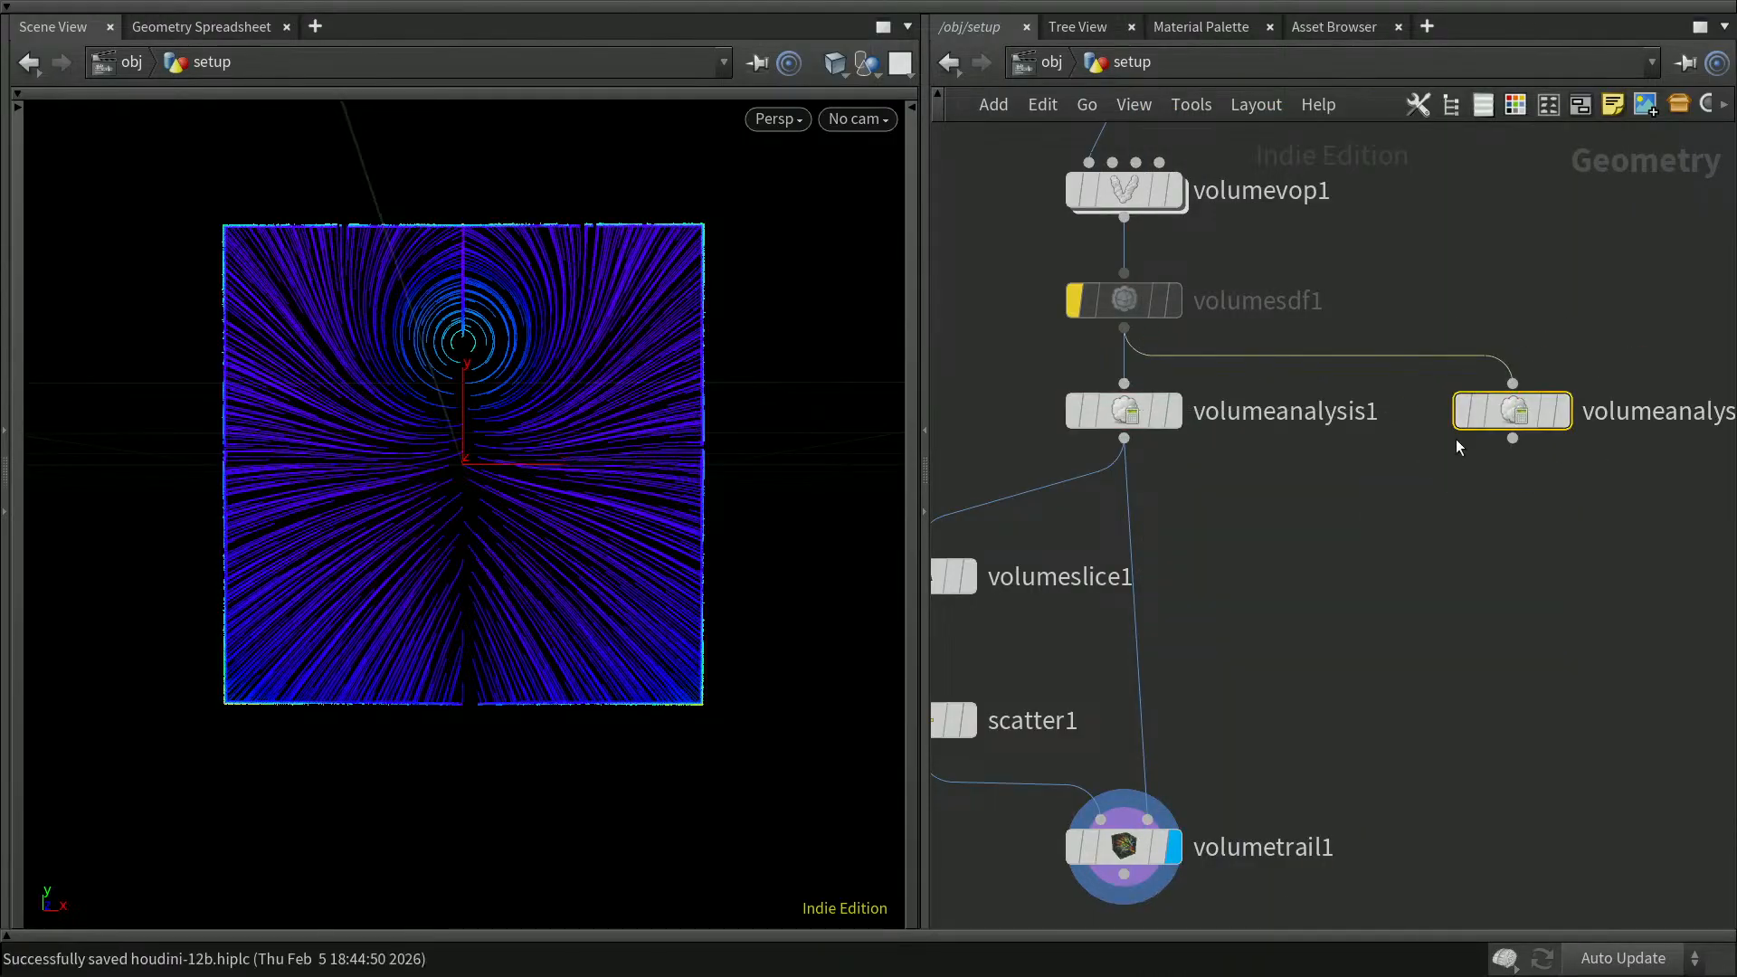
left_click(1565, 418)
Step: Set volumeanalysis2's analysis type to Laplacian and hide the parameter dialog
key("p")
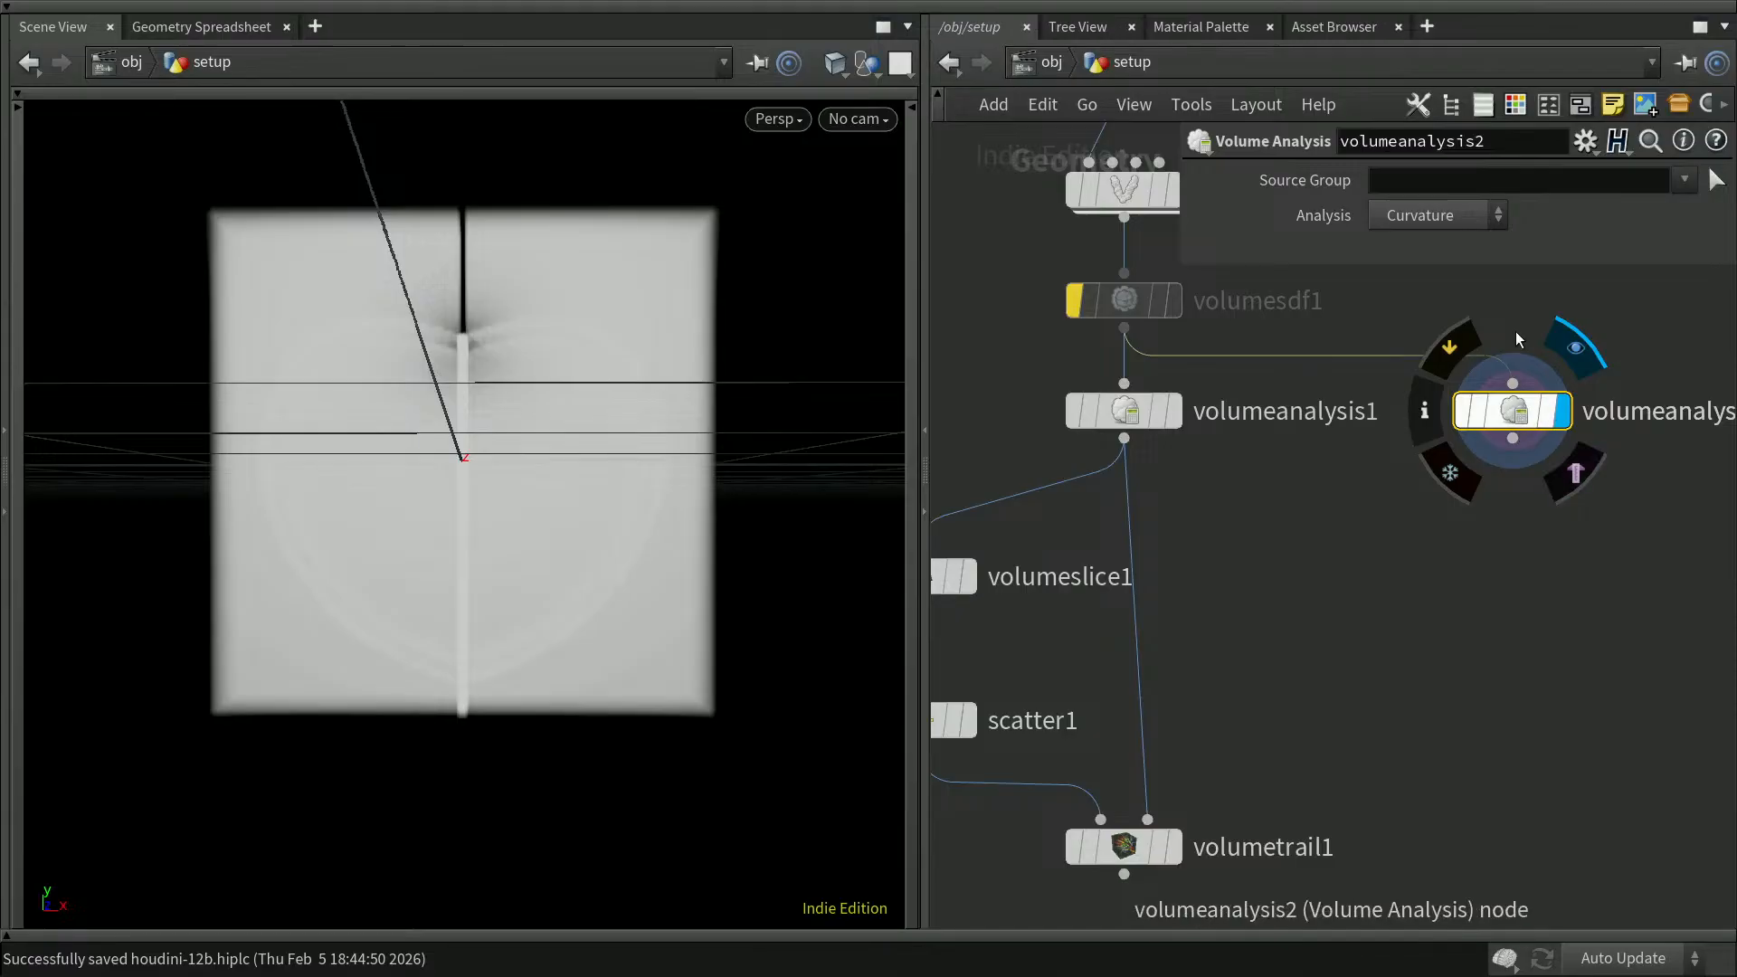
left_click(1455, 217)
left_click(1447, 302)
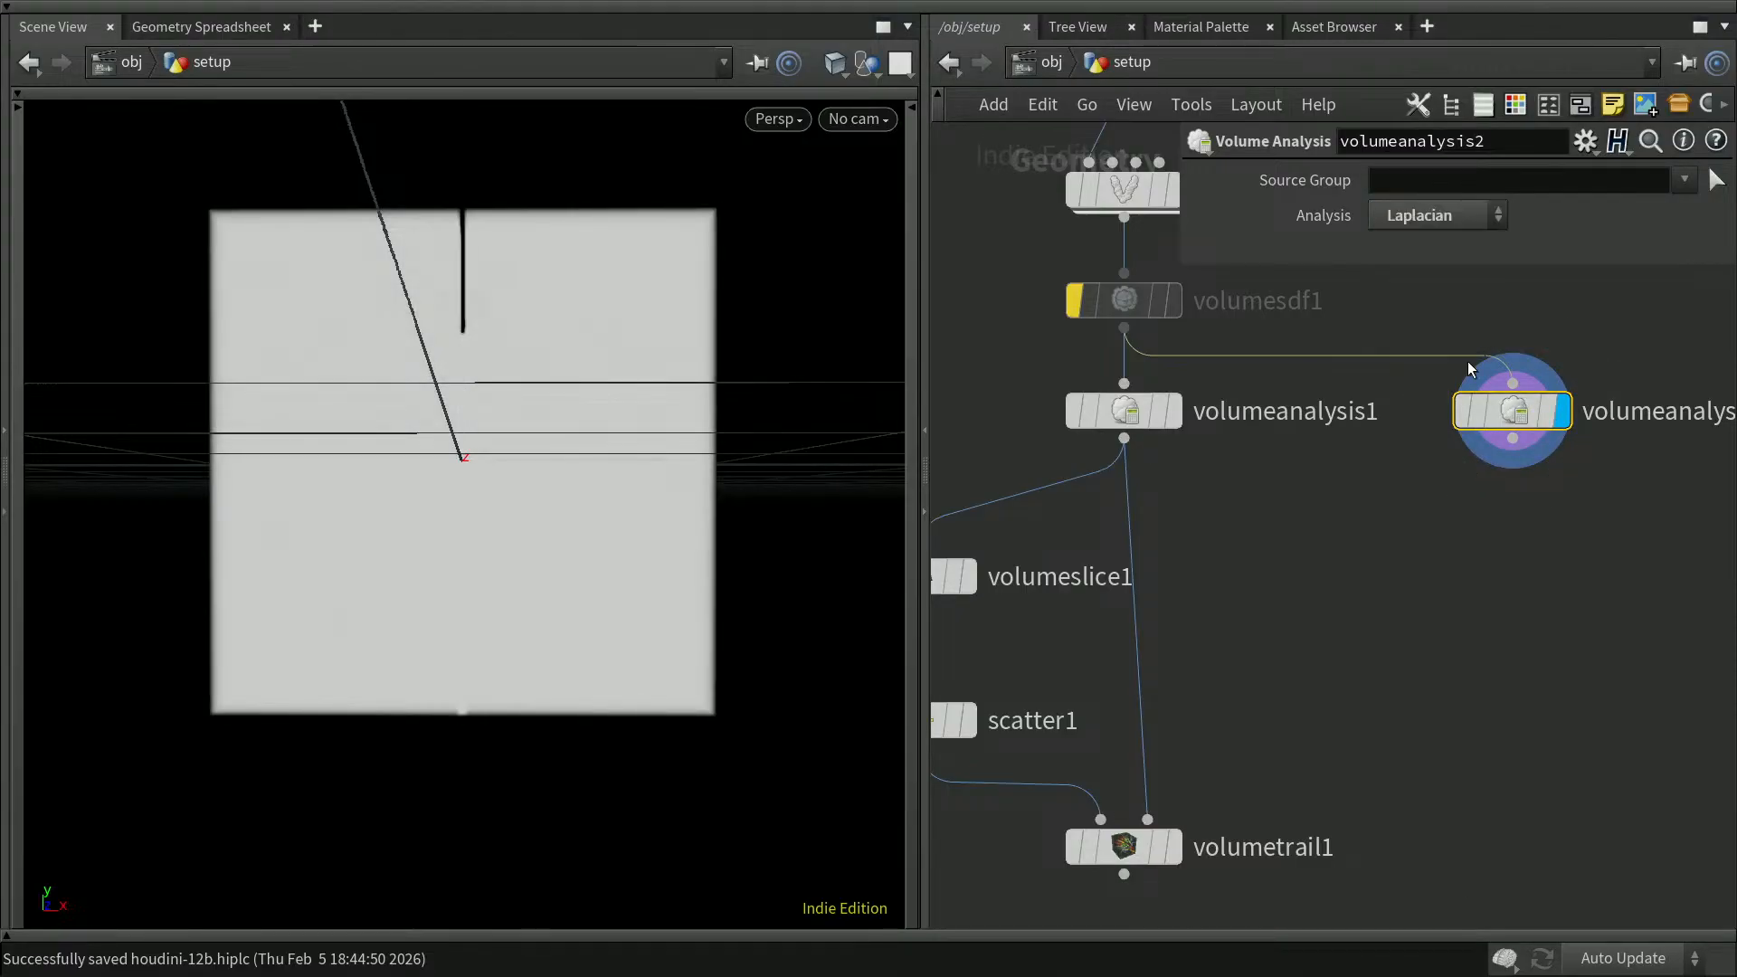
middle_click_drag(1374, 675, 1512, 619)
left_click_drag(965, 448, 1327, 675)
key("p")
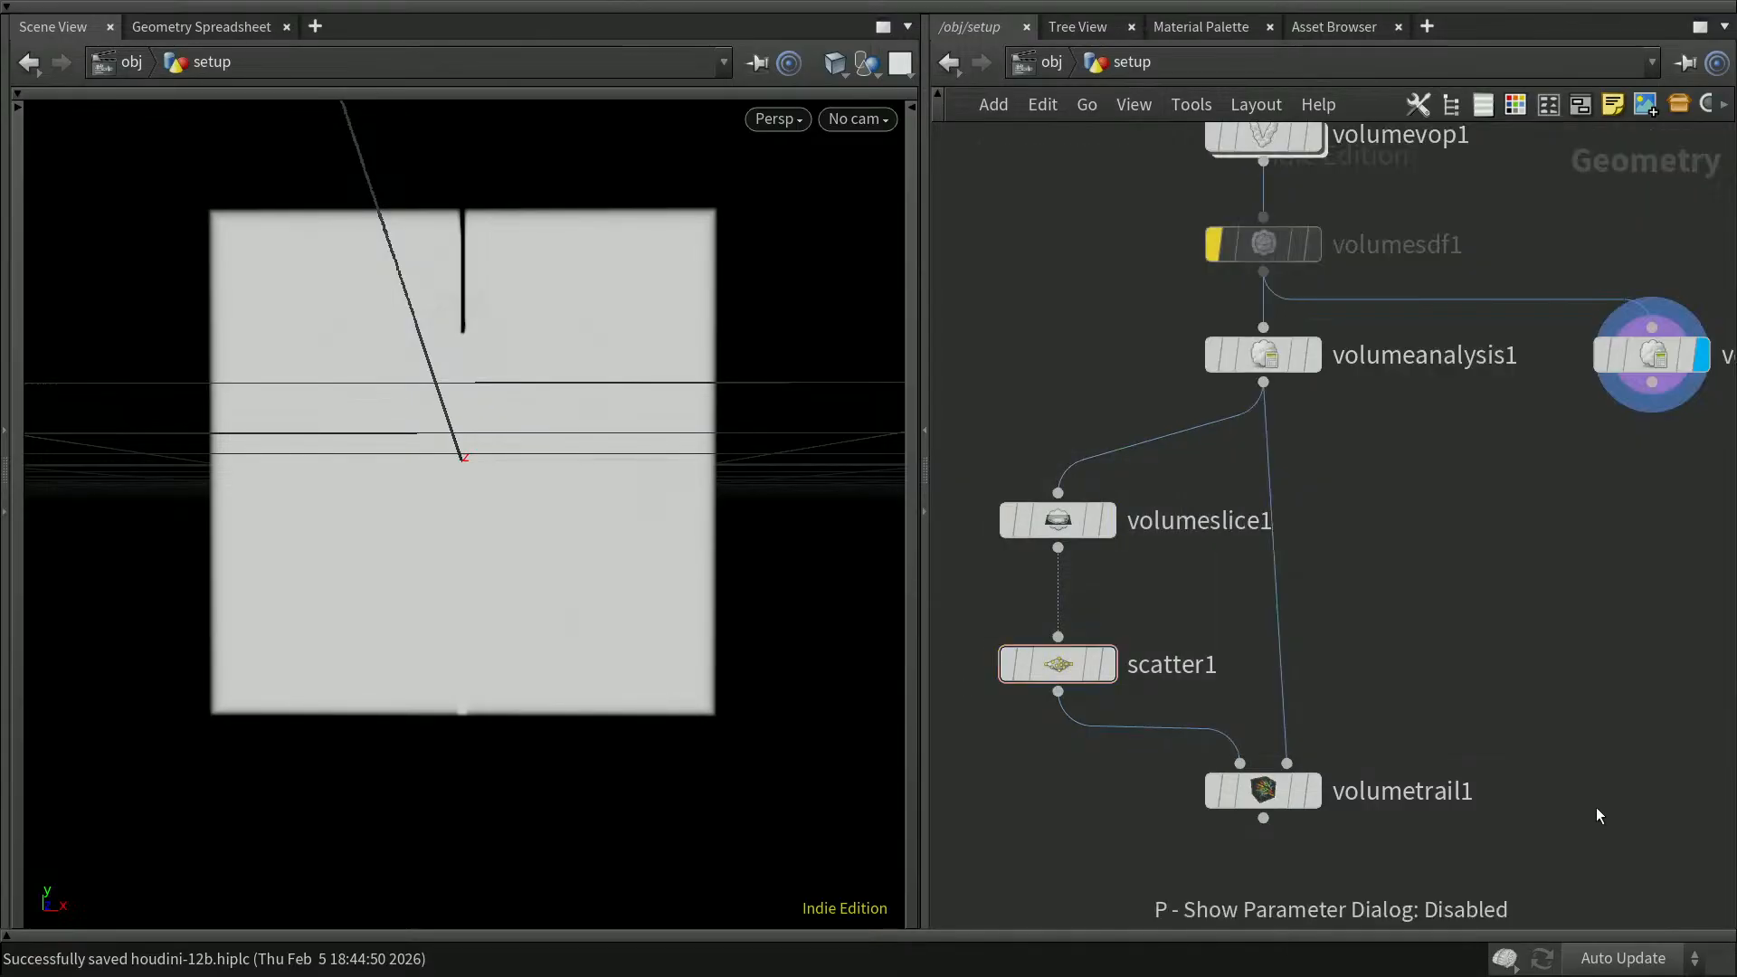
key("Tab")
type("volu")
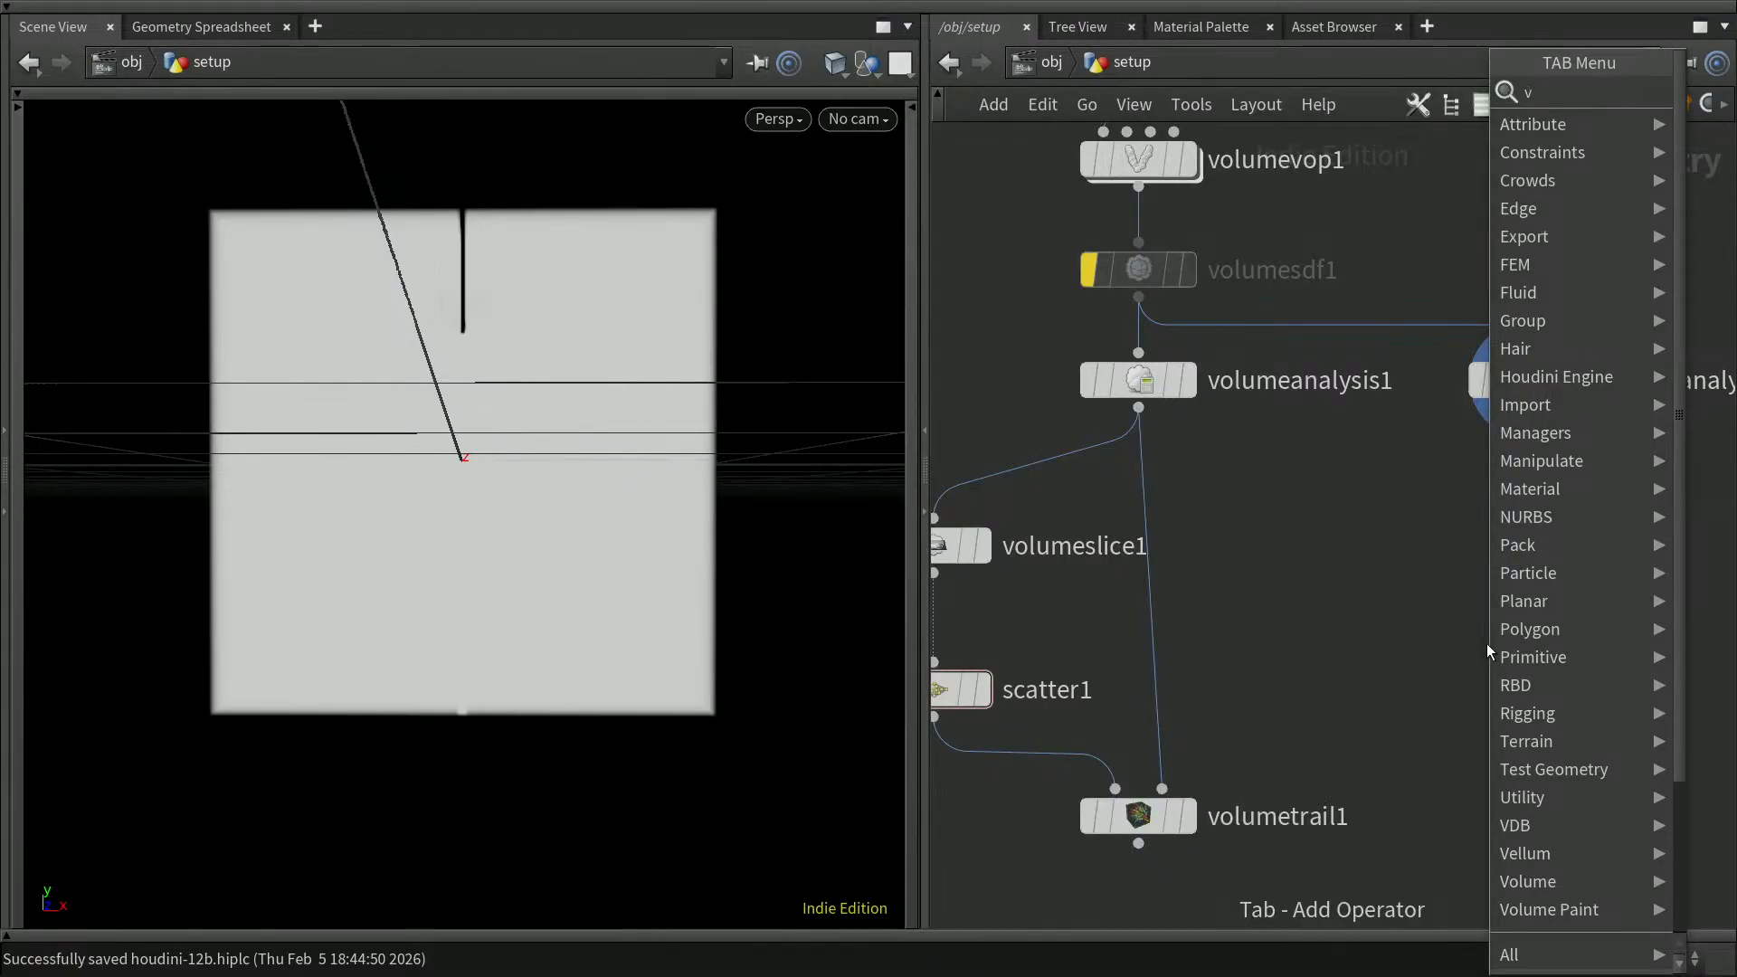
key("Down")
key("Down")
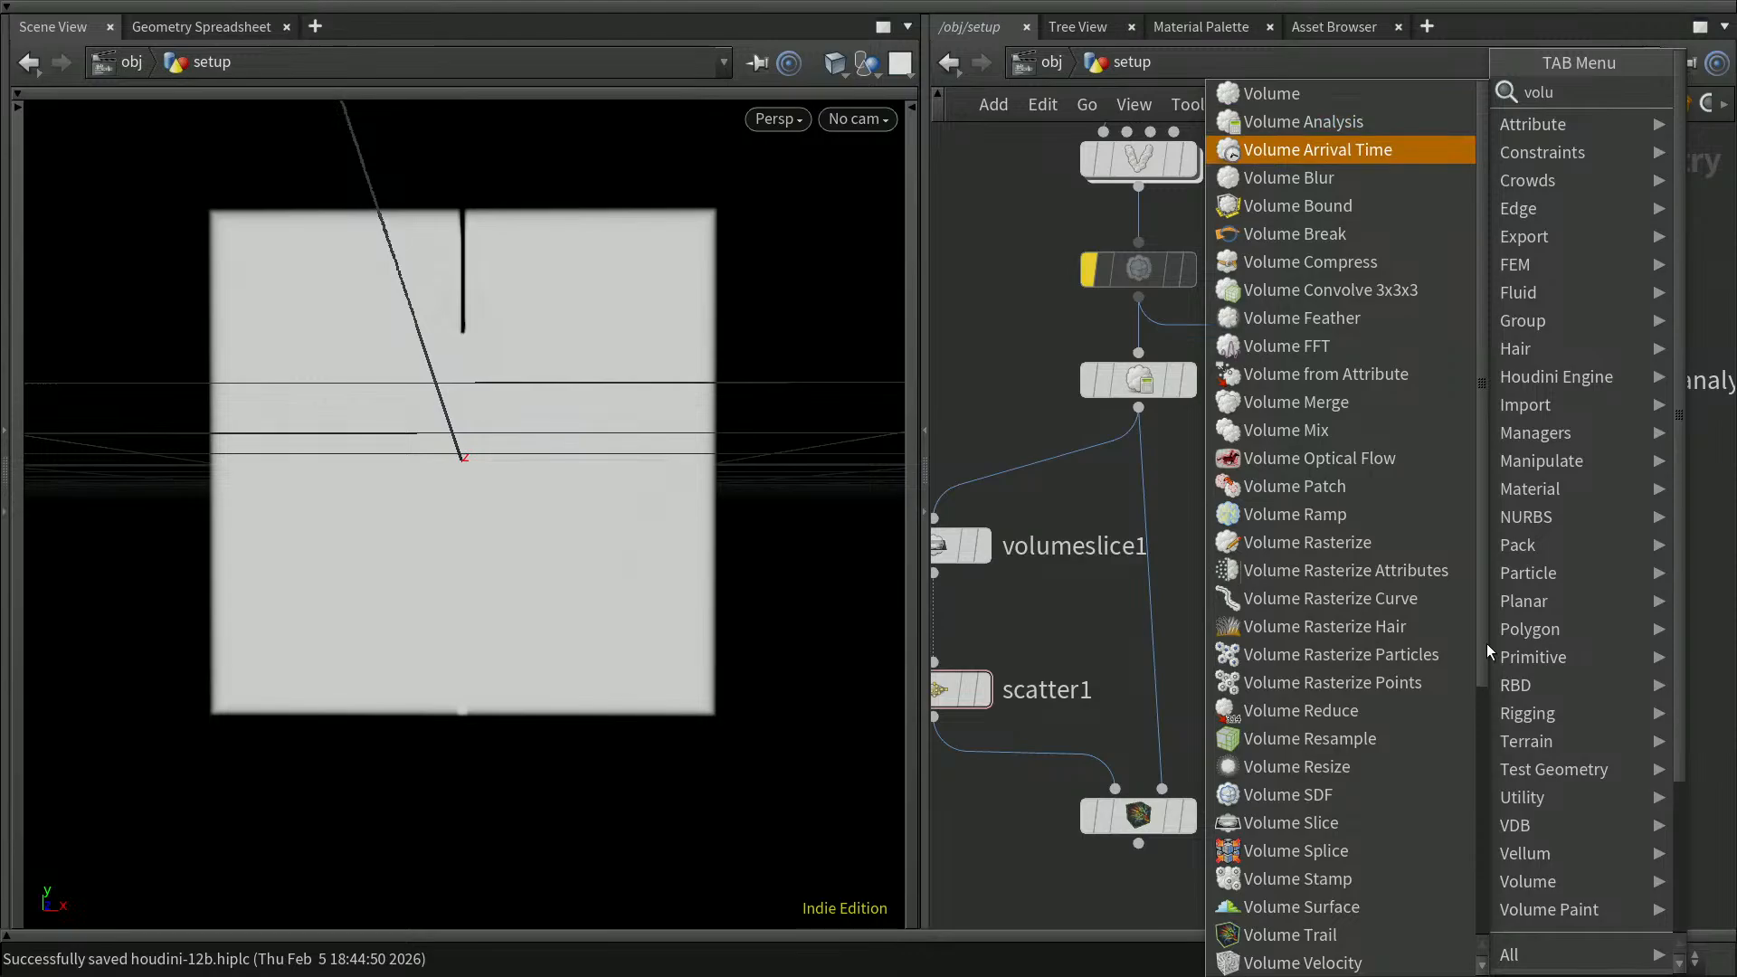
type("t")
key("Return")
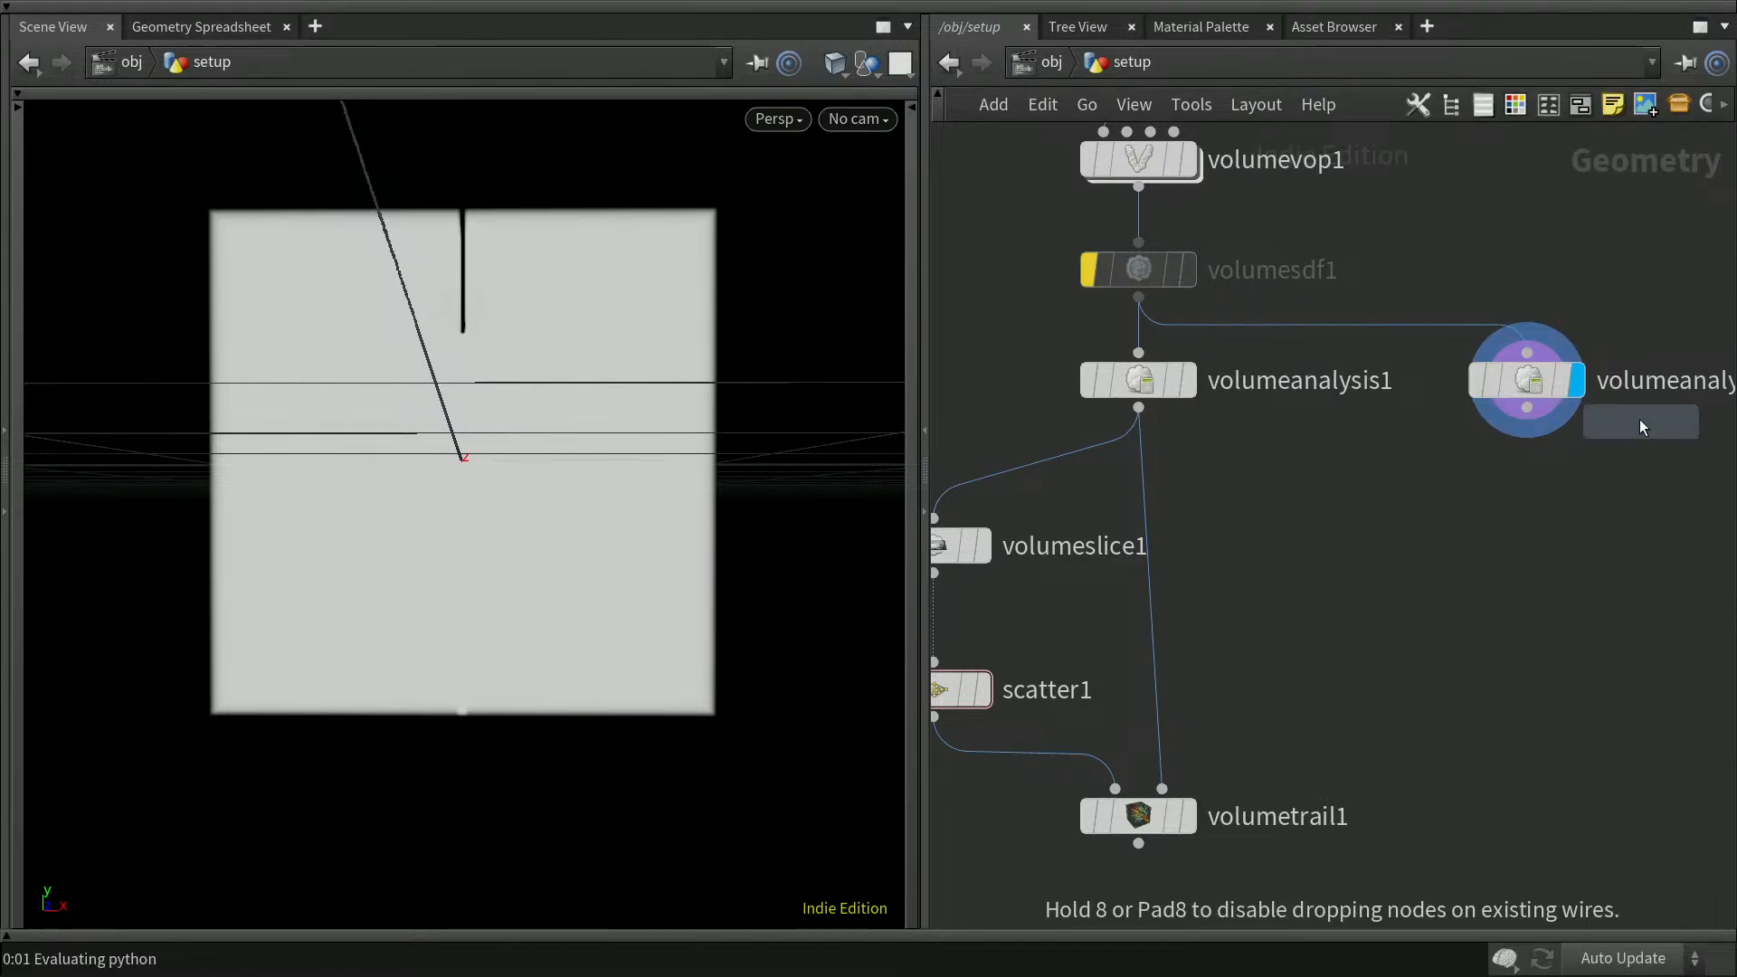
left_click(1523, 510)
left_click_drag(1530, 416, 1529, 521)
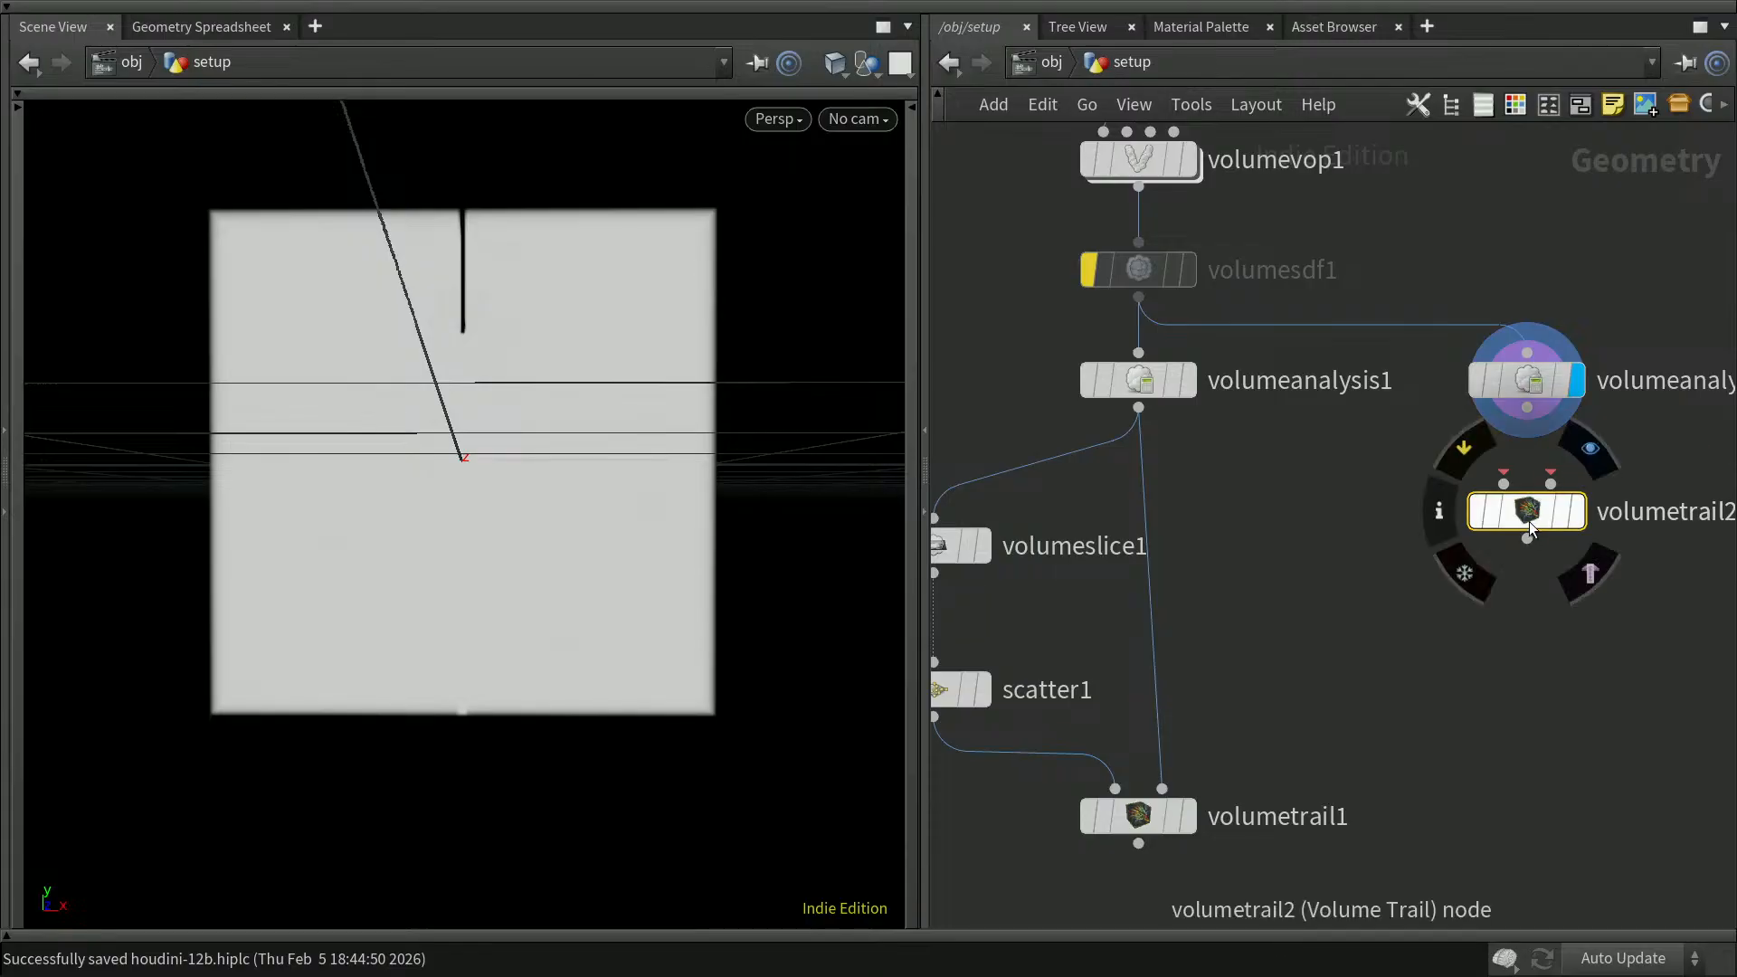
key("Delete")
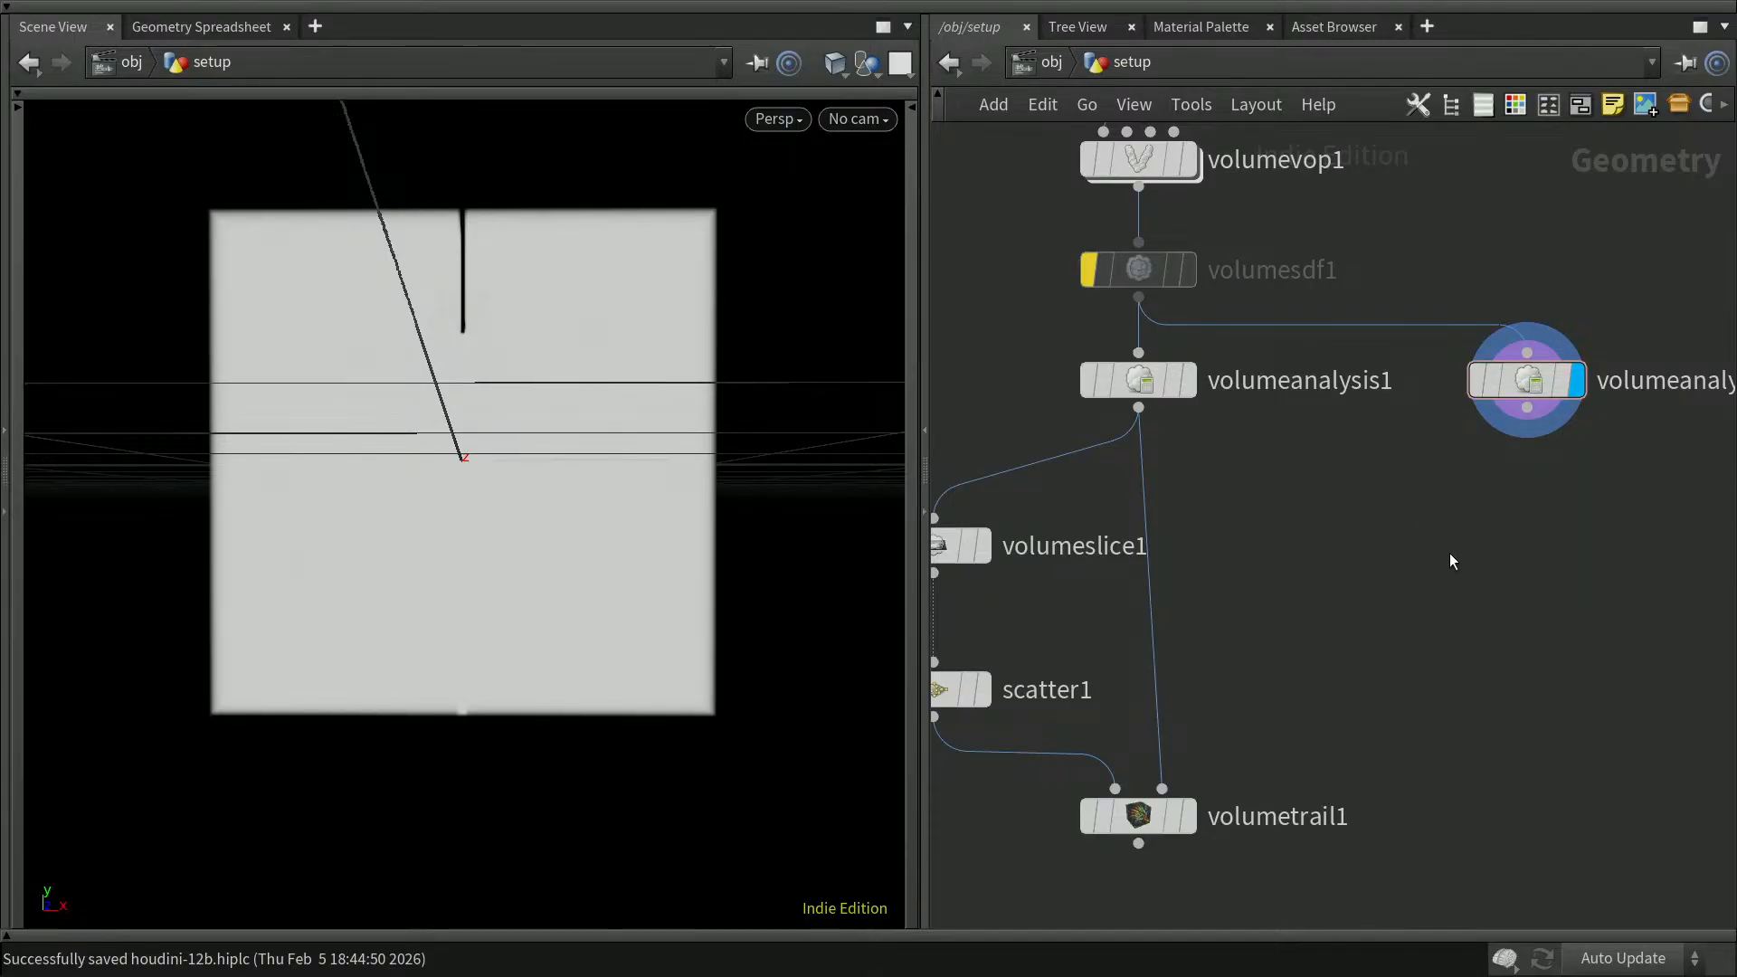
Step: Add a Volume Slice node below volumeanalysis2, connect it to that node's output and display it
key("Tab")
type("volumesl")
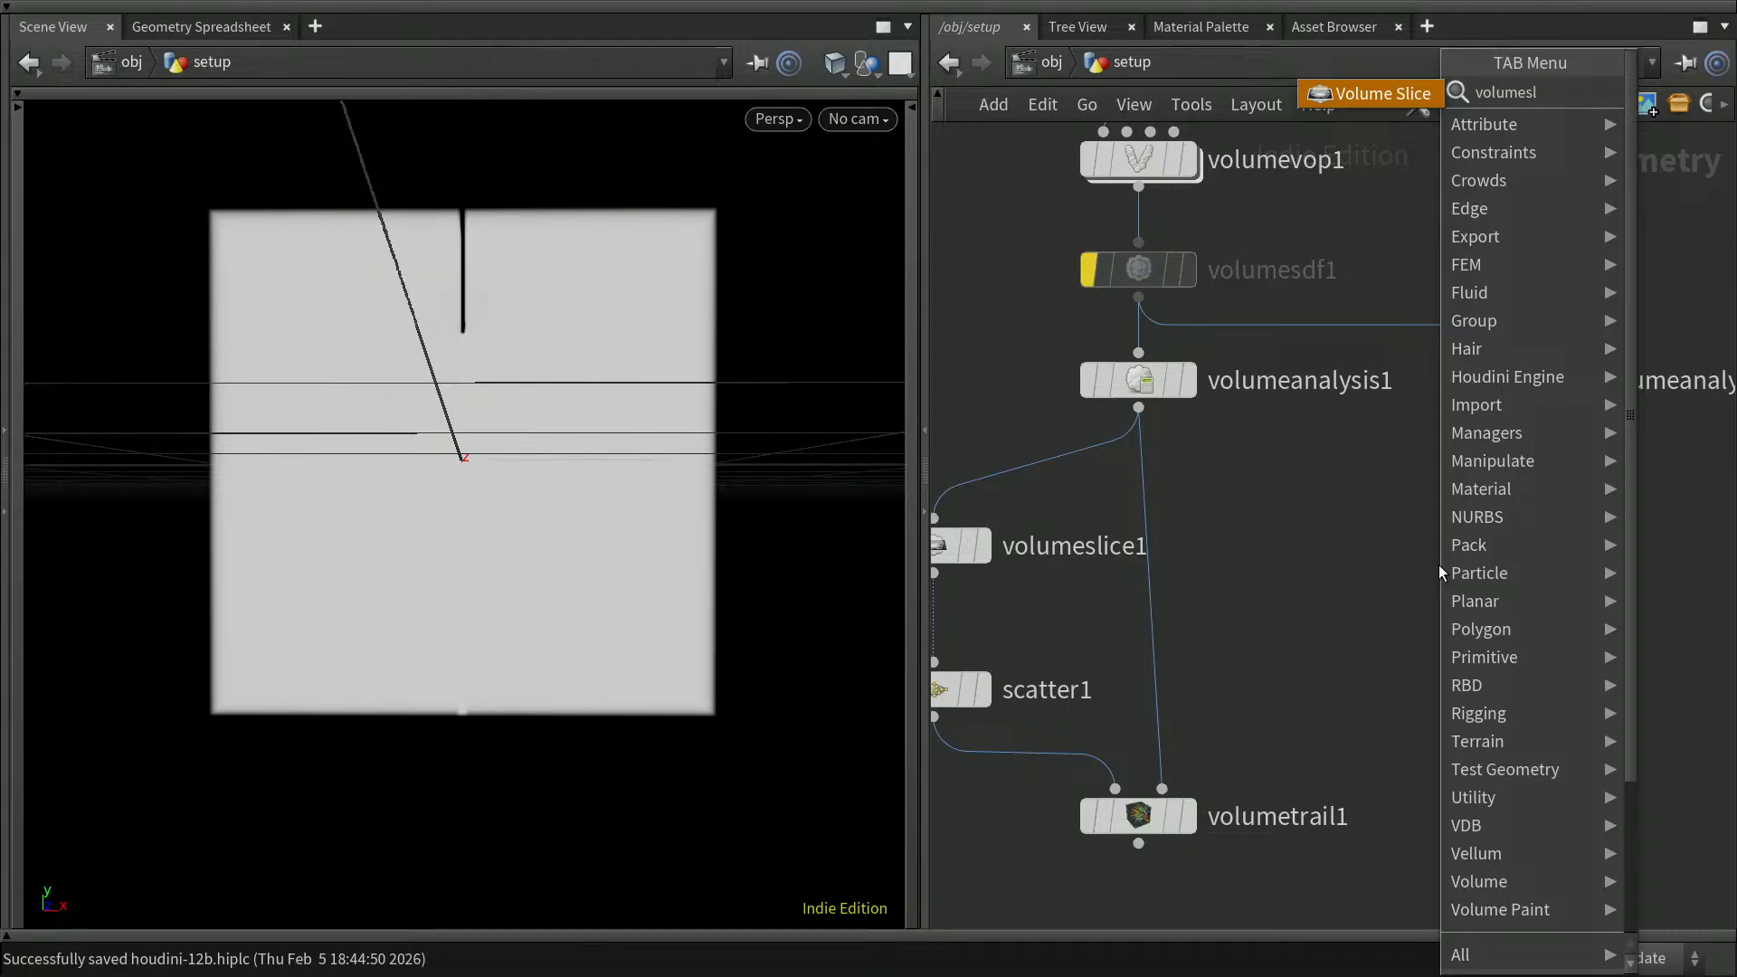
key("Return")
left_click(1534, 496)
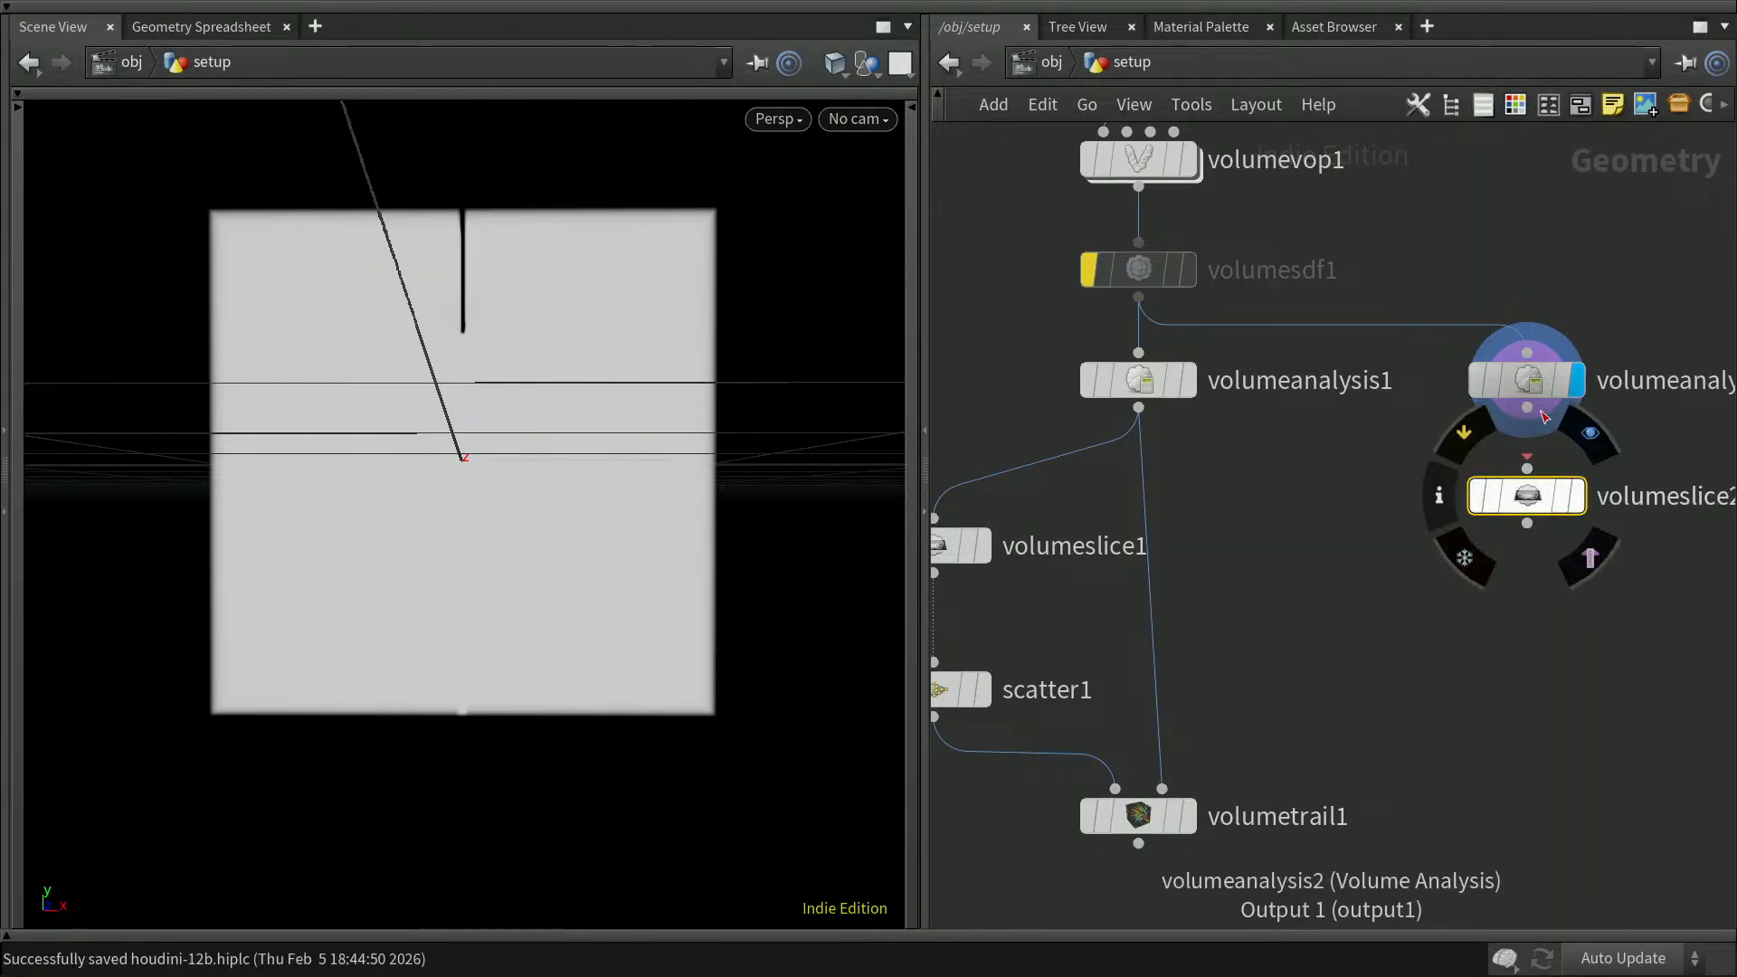
left_click(1578, 496)
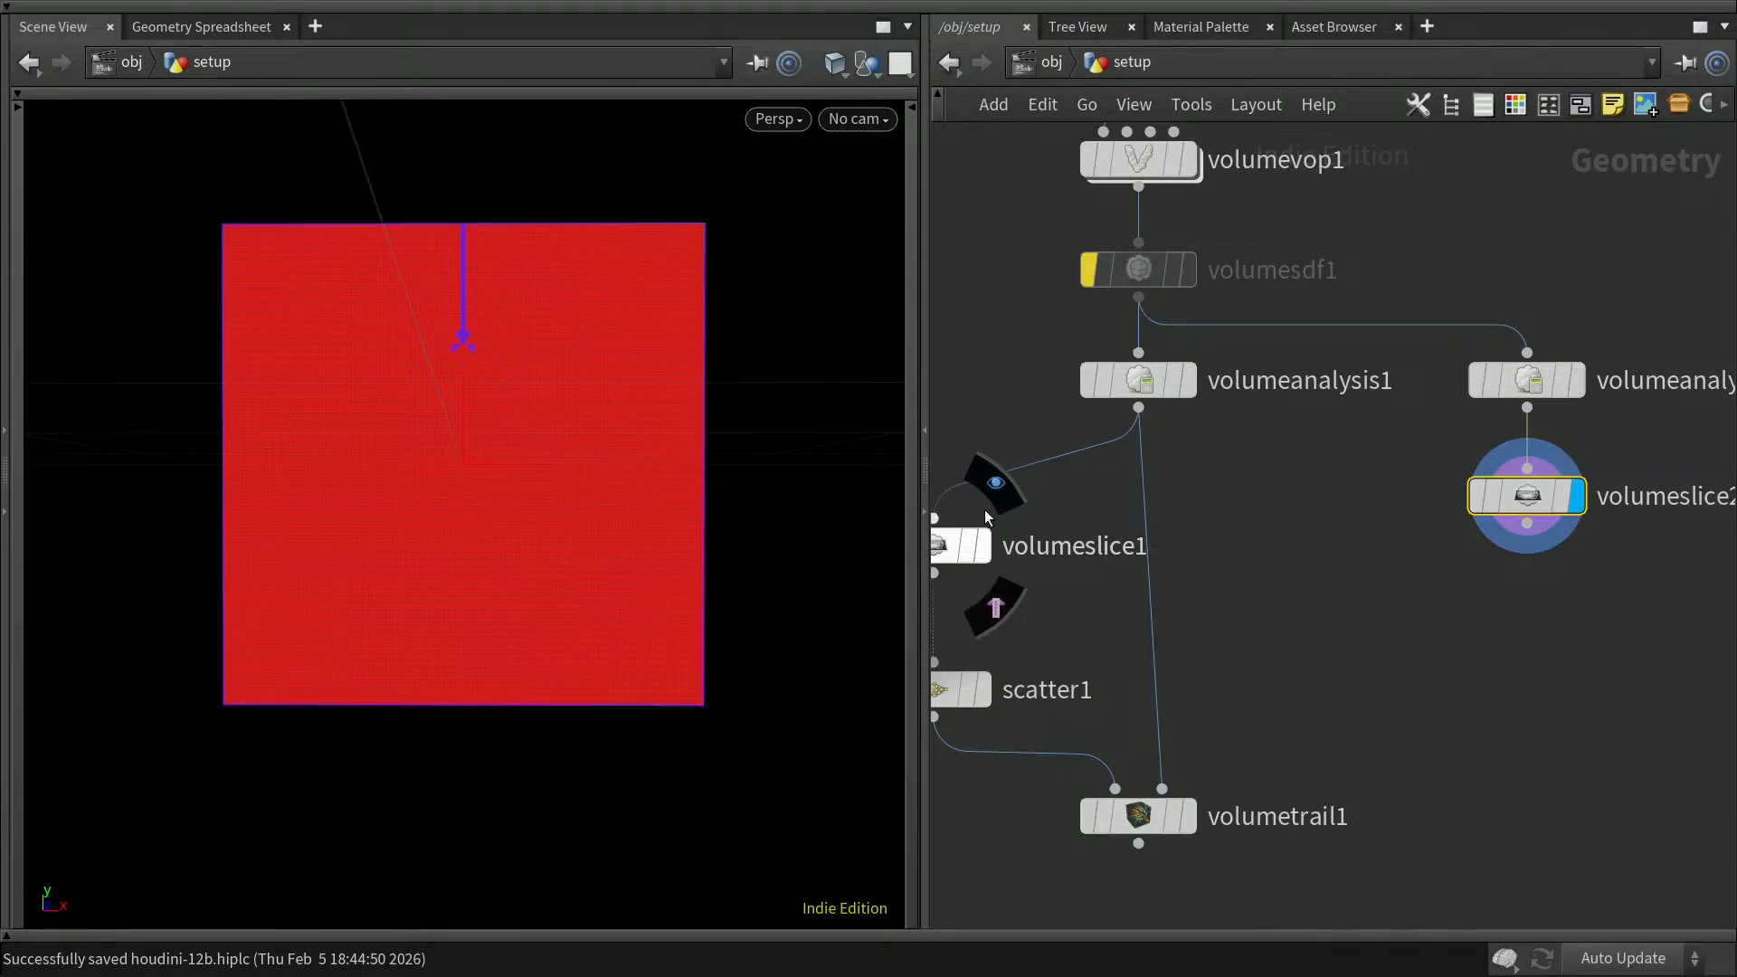
left_click(1527, 635)
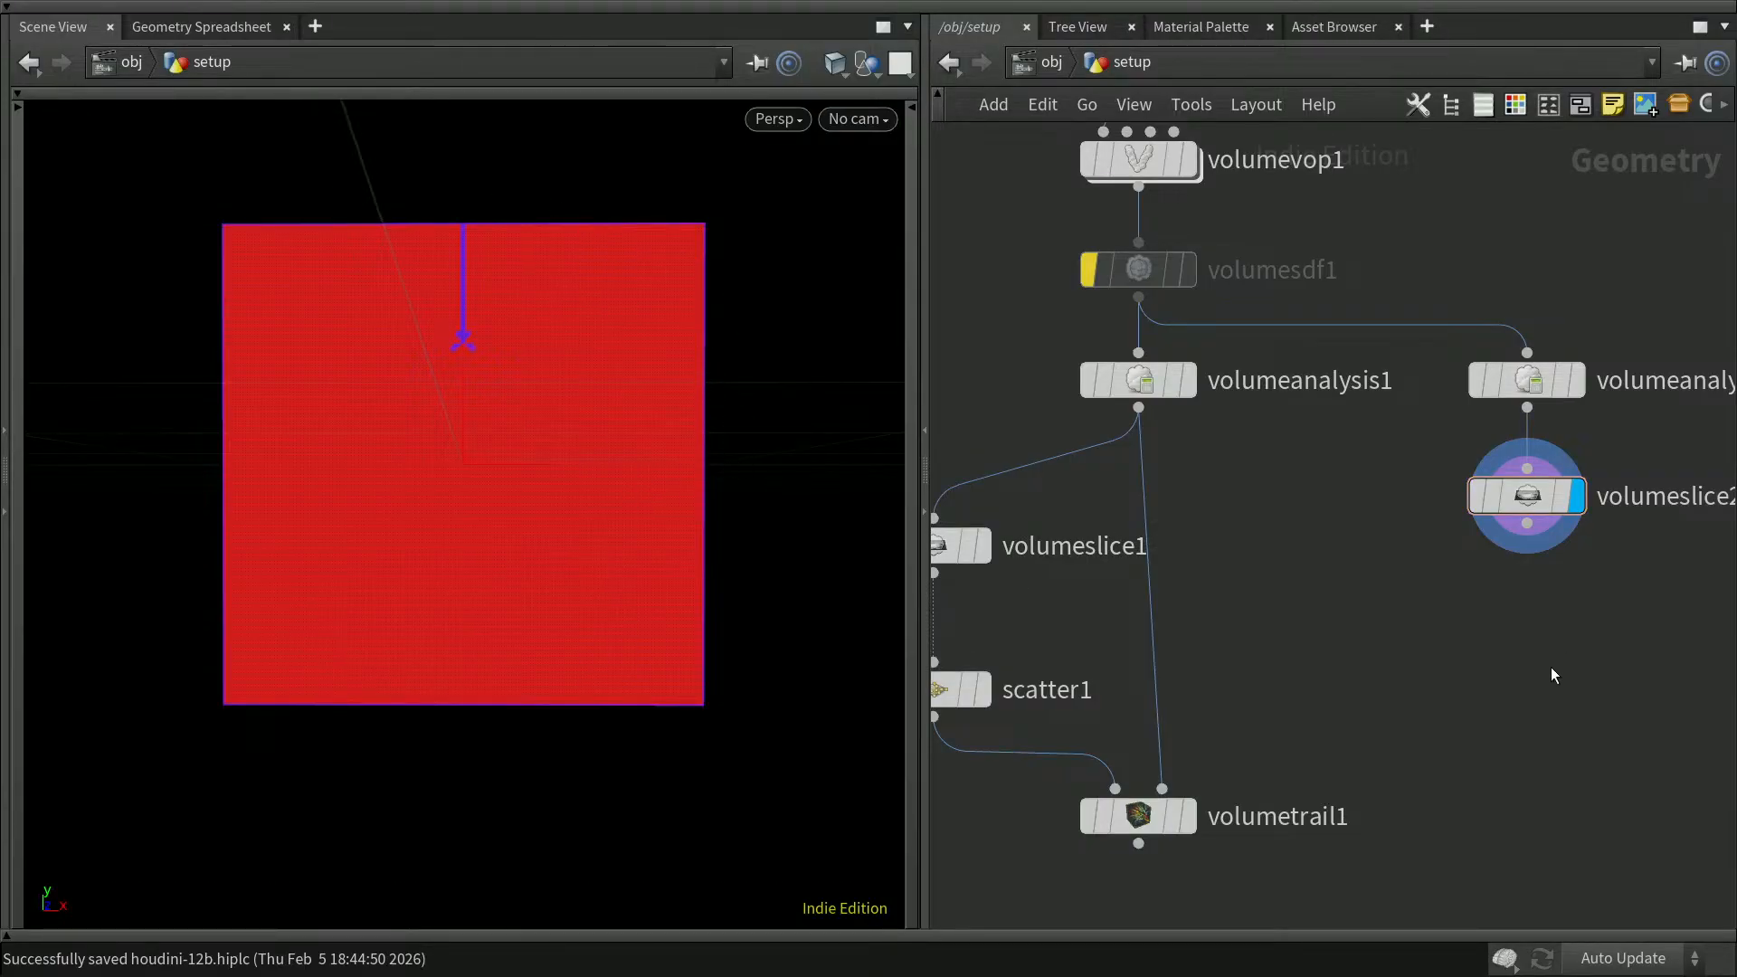
Step: Review the analysis types offered by volumeanalysis2, keep Laplacian, and hide the parameter dialog
middle_click_drag(1571, 660, 1489, 658)
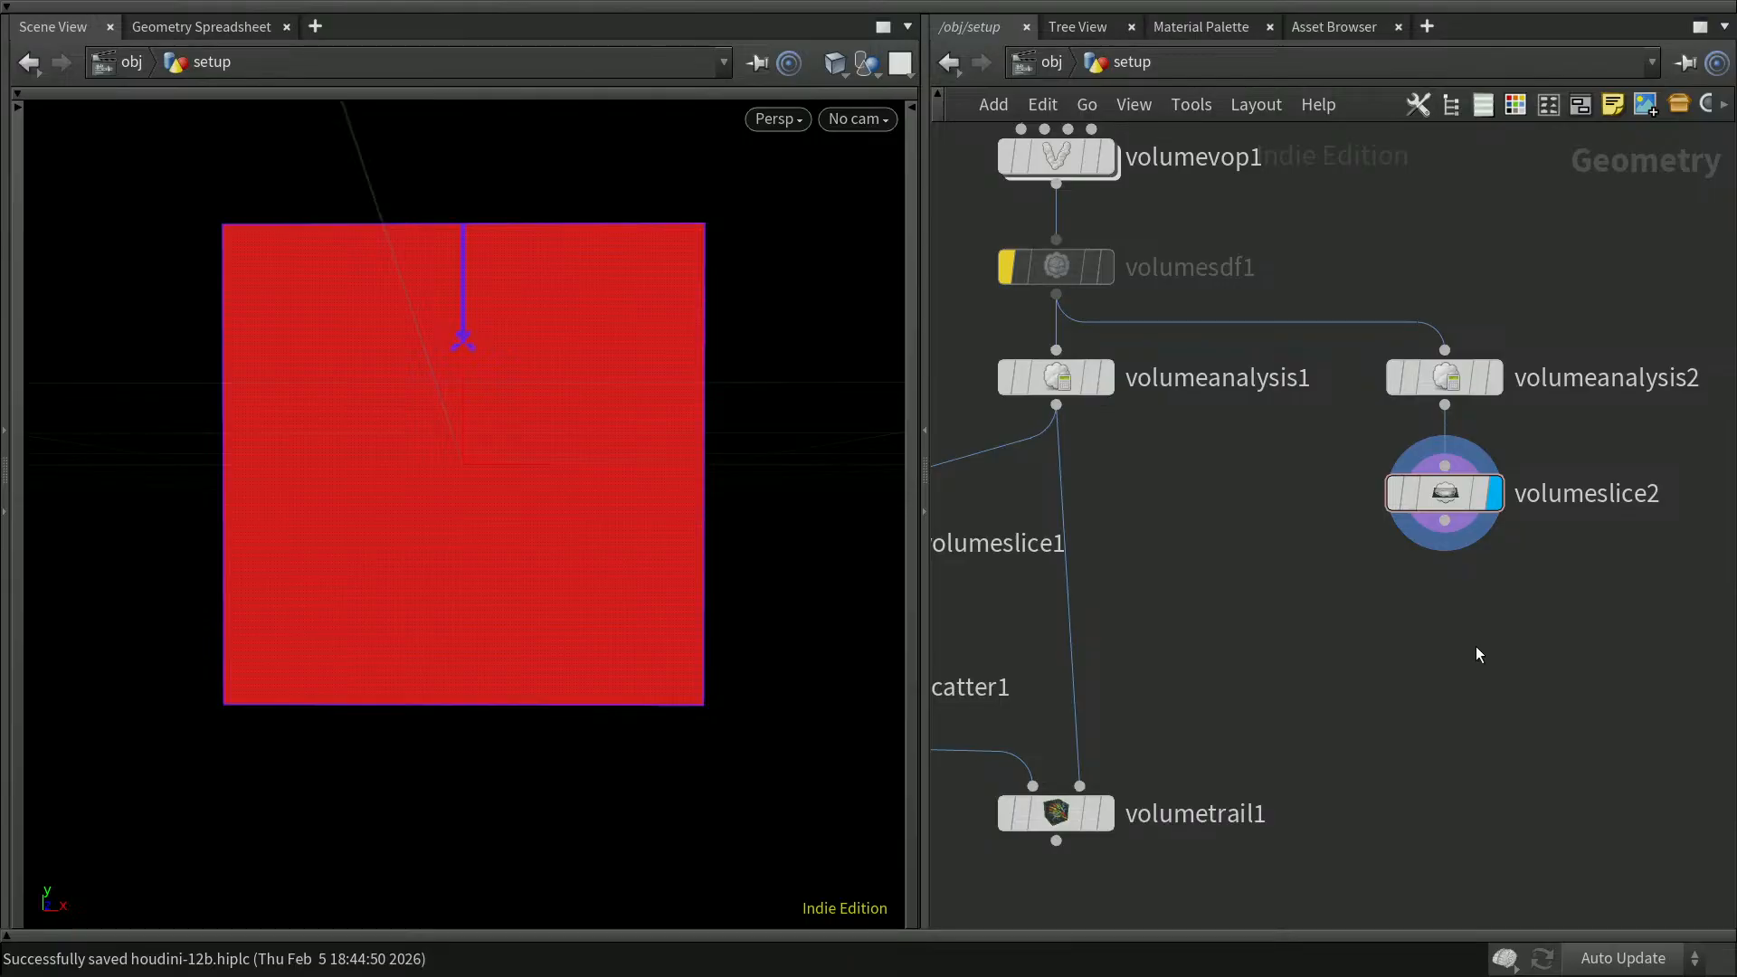
left_click(1447, 378)
mouse_move(1452, 381)
key("p")
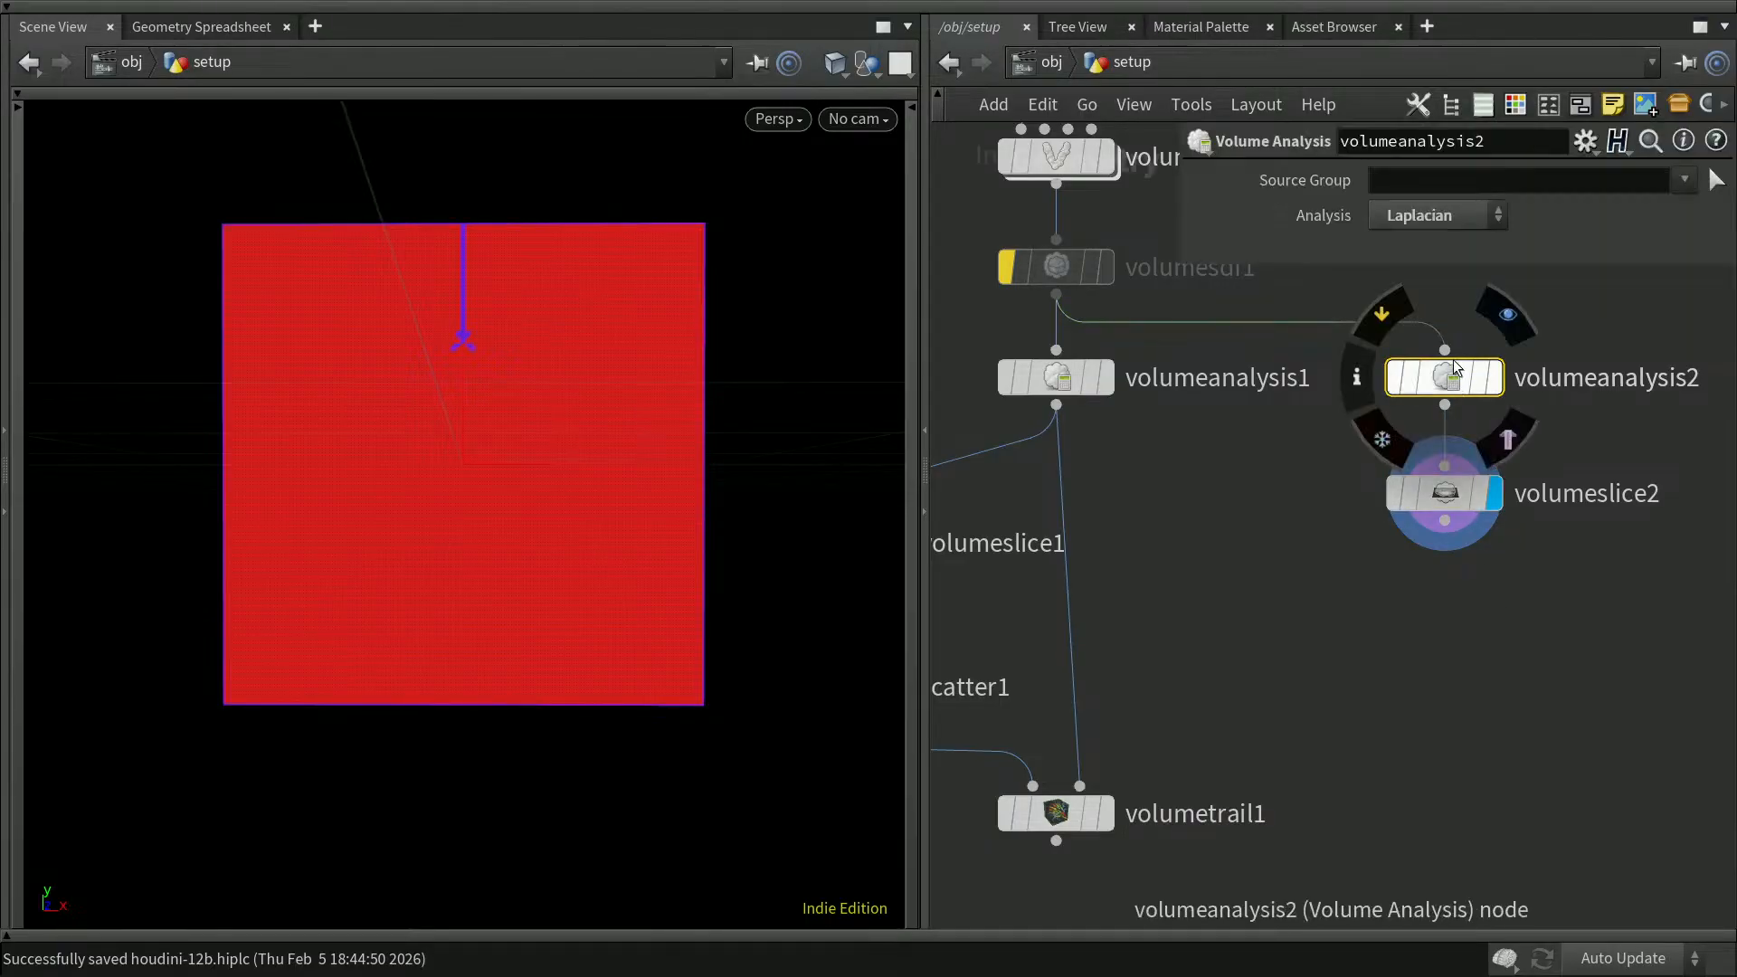
left_click(1462, 214)
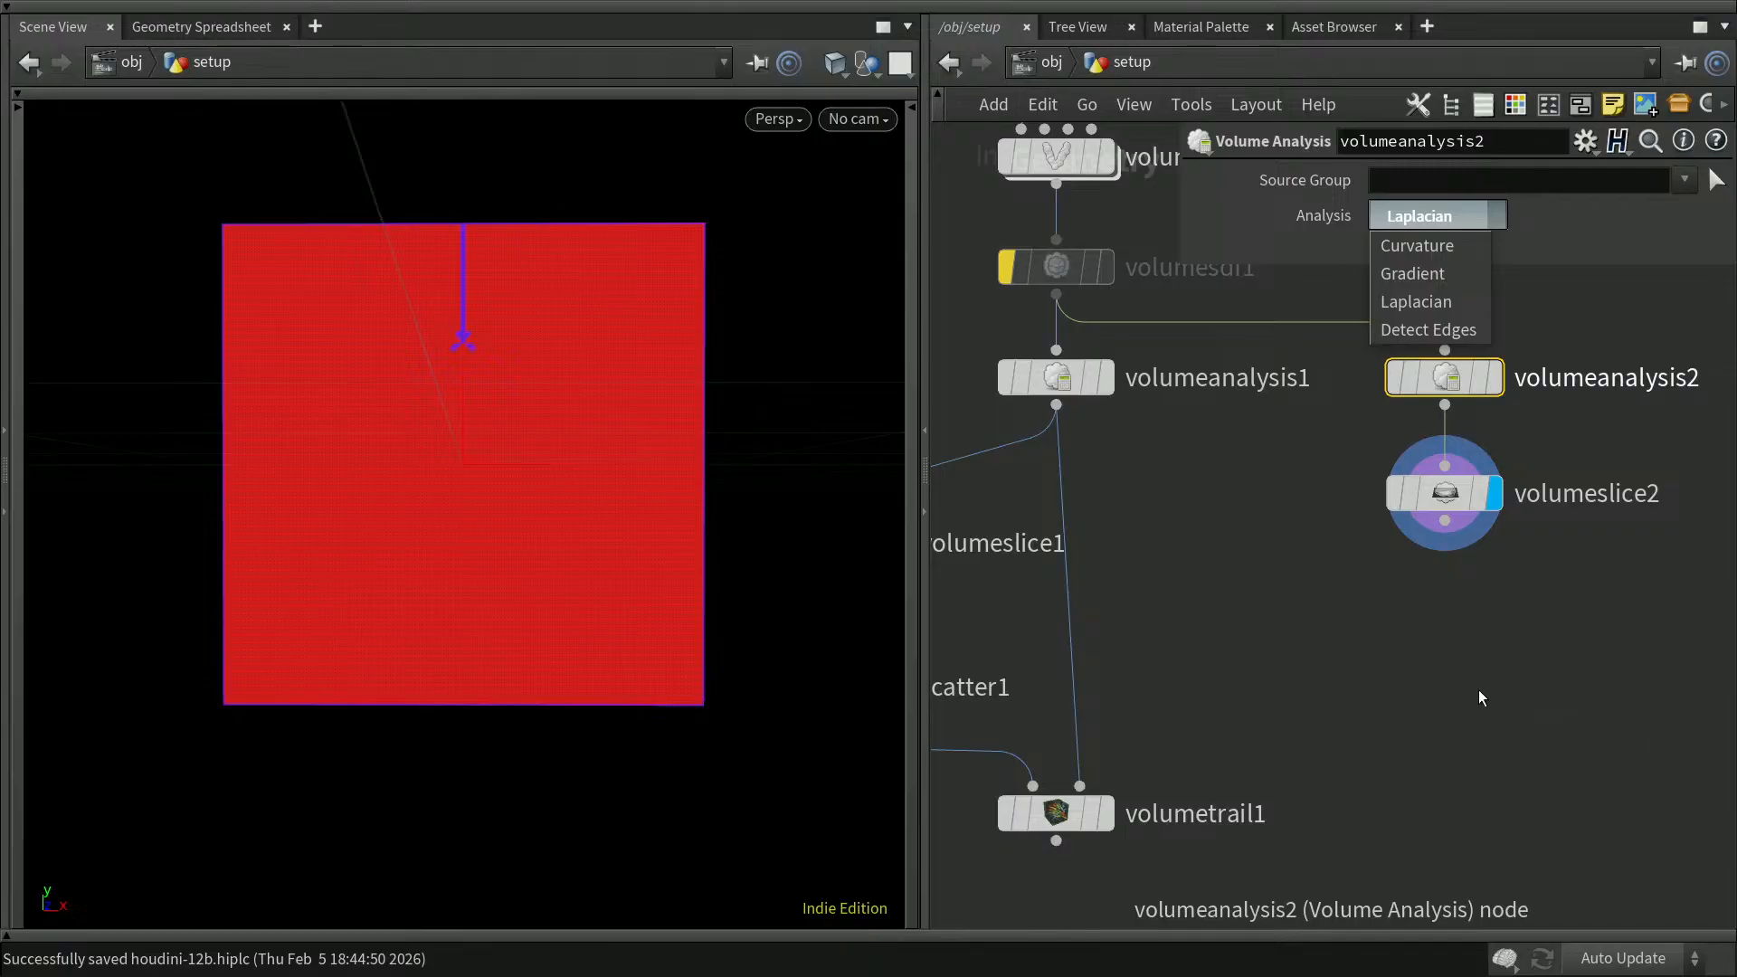
left_click(1484, 653)
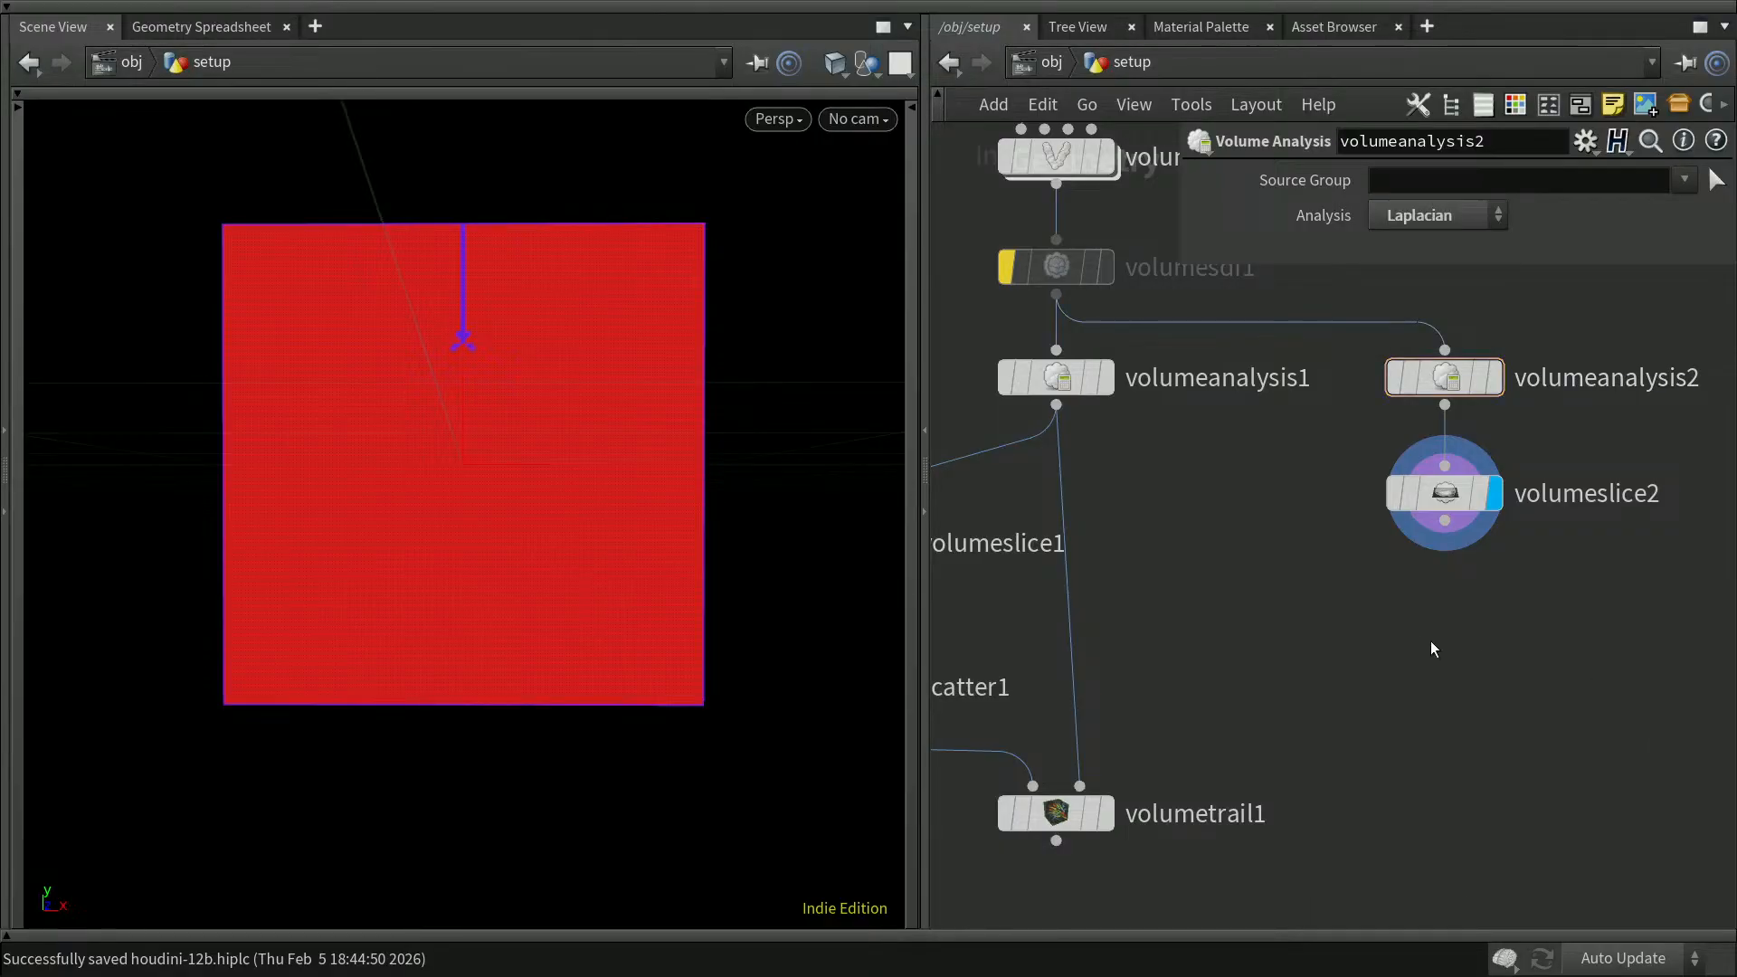
key("p")
Step: Delete both Volume Analysis nodes with their slices, scatter1 and volumetrail1, keeping the chain down to volumesdf1
left_click_drag(1607, 252, 1350, 619)
key("Delete")
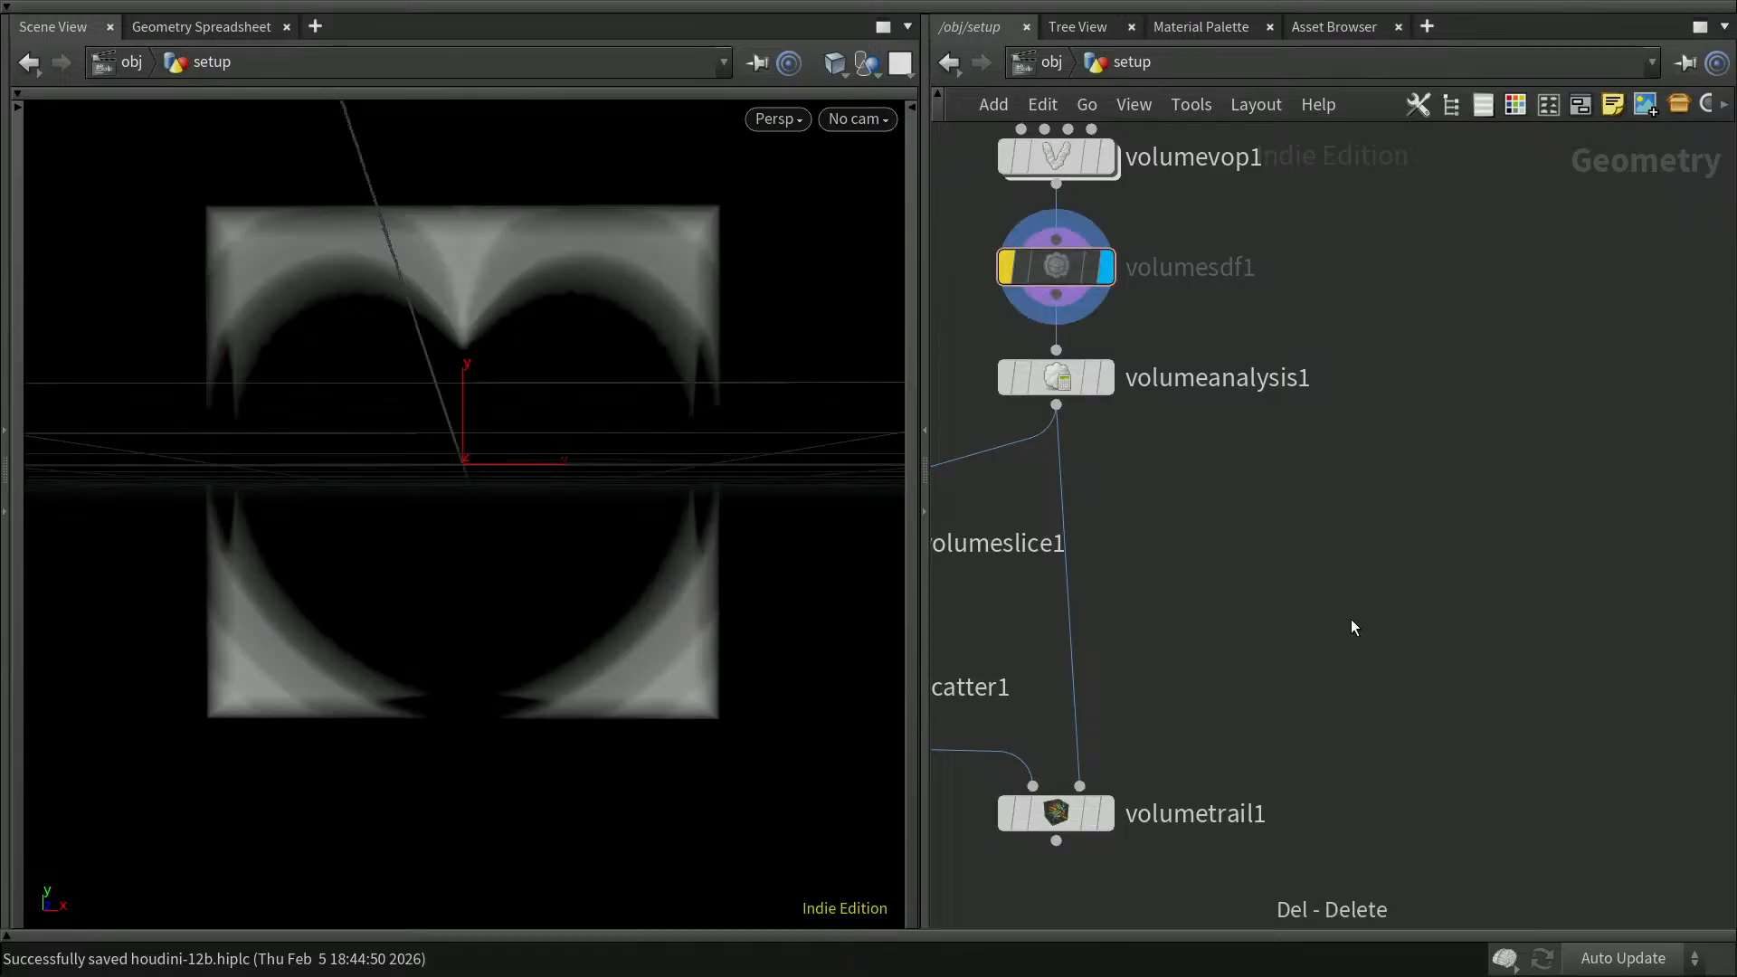
middle_click_drag(1364, 621, 1592, 623)
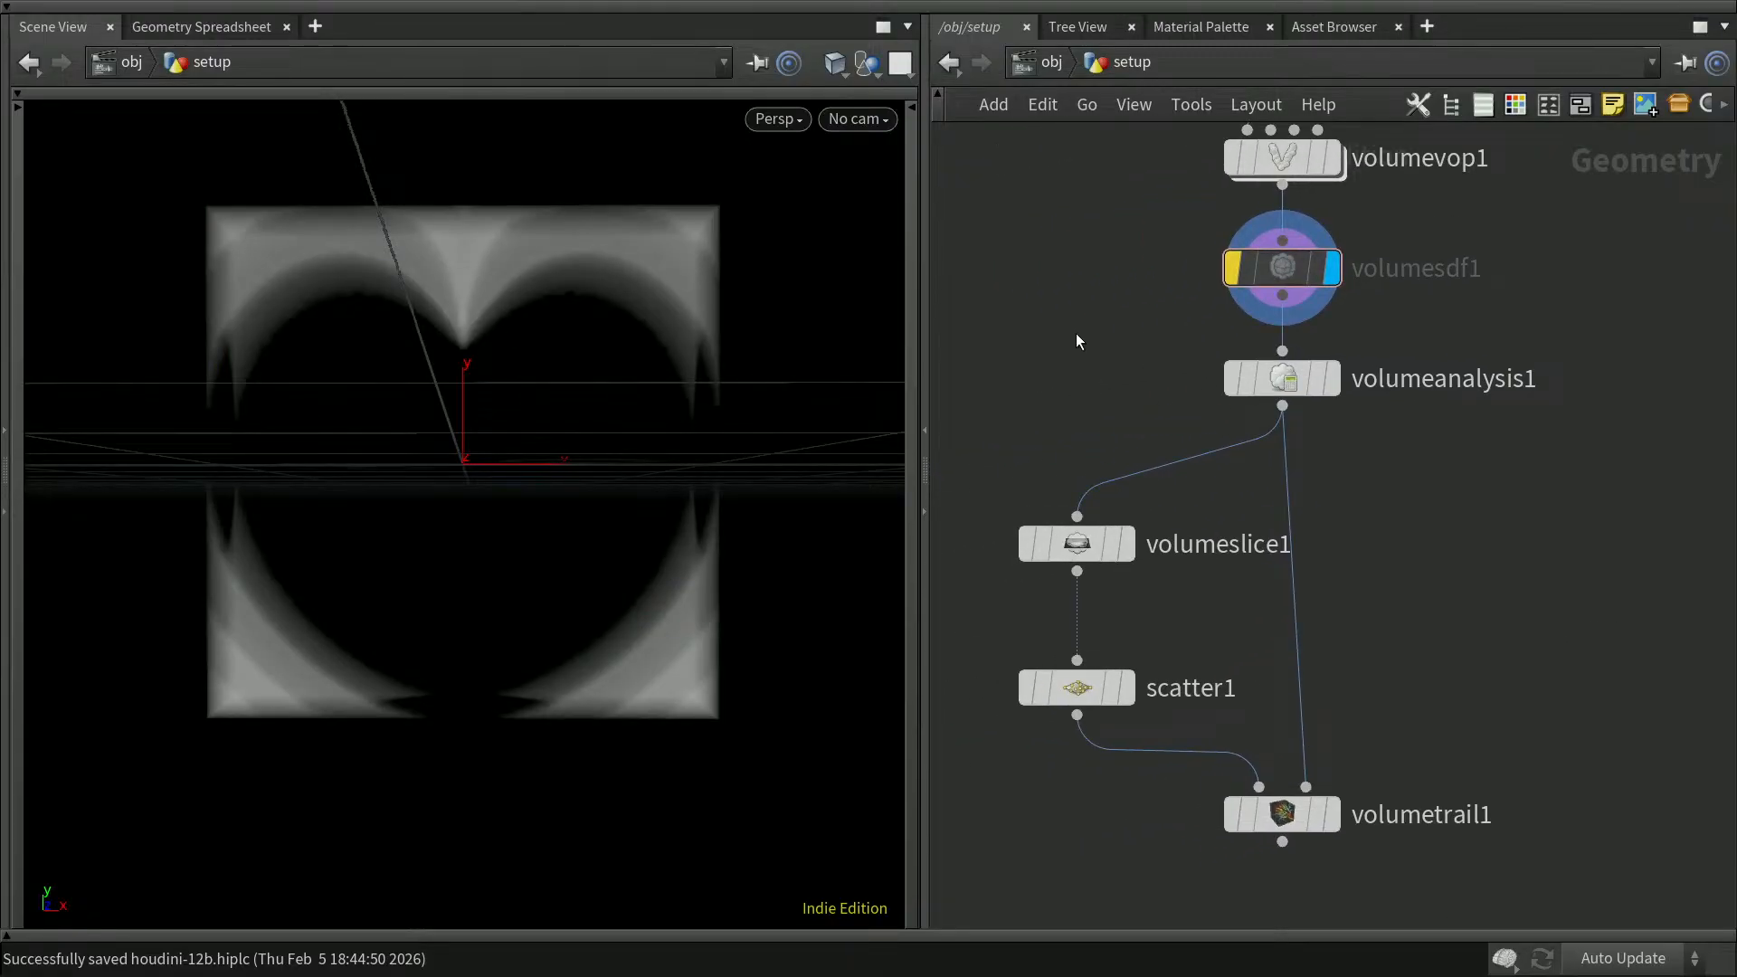
left_click_drag(995, 334, 1435, 879)
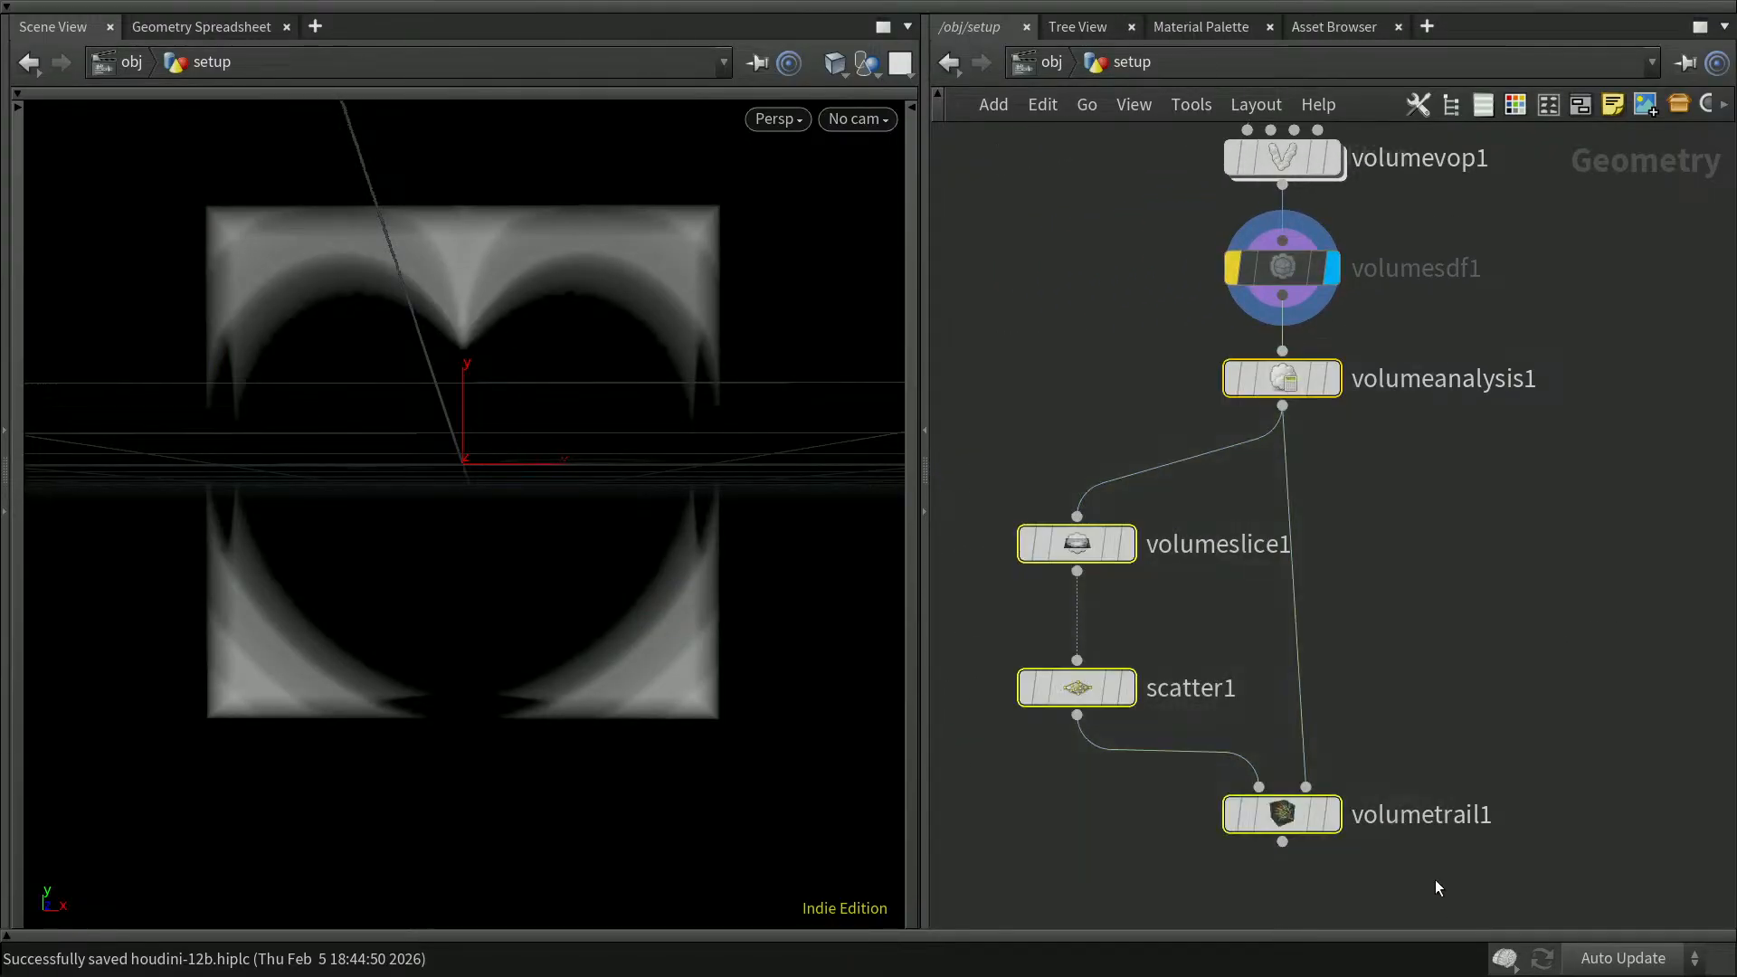
key("Delete")
middle_click_drag(1456, 430, 1398, 588)
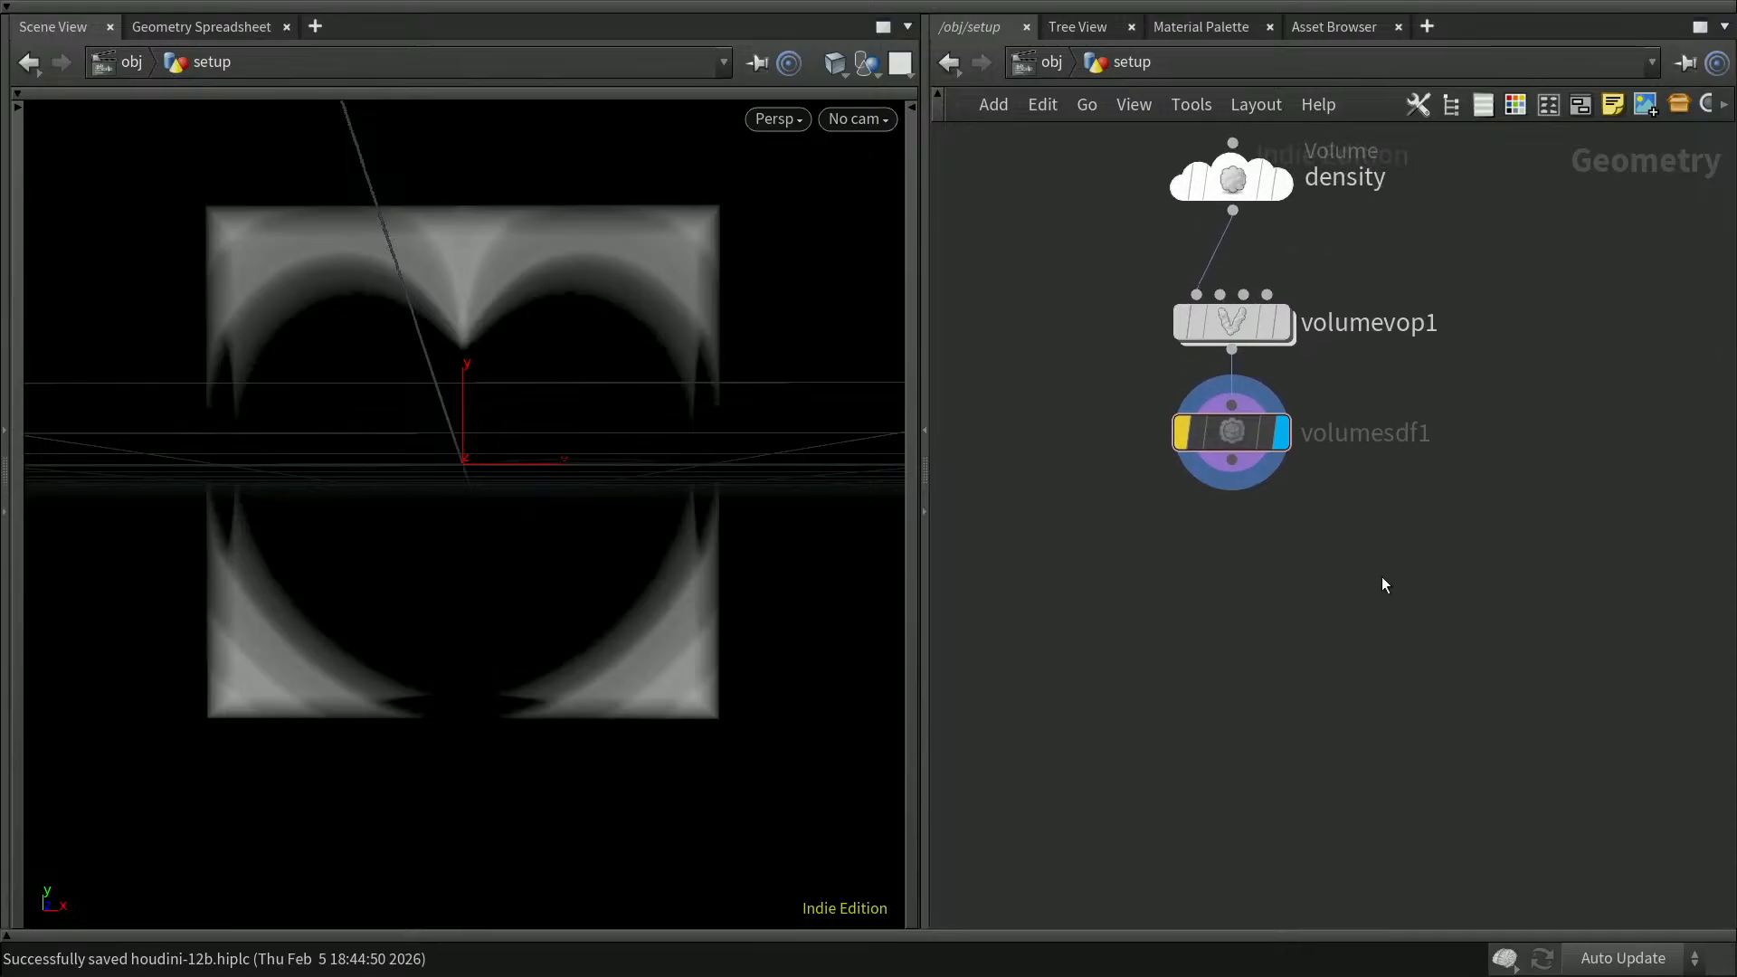
Step: Delete the volumesdf1 node, leaving volumevop1 as the last node of the chain
mouse_move(1281, 442)
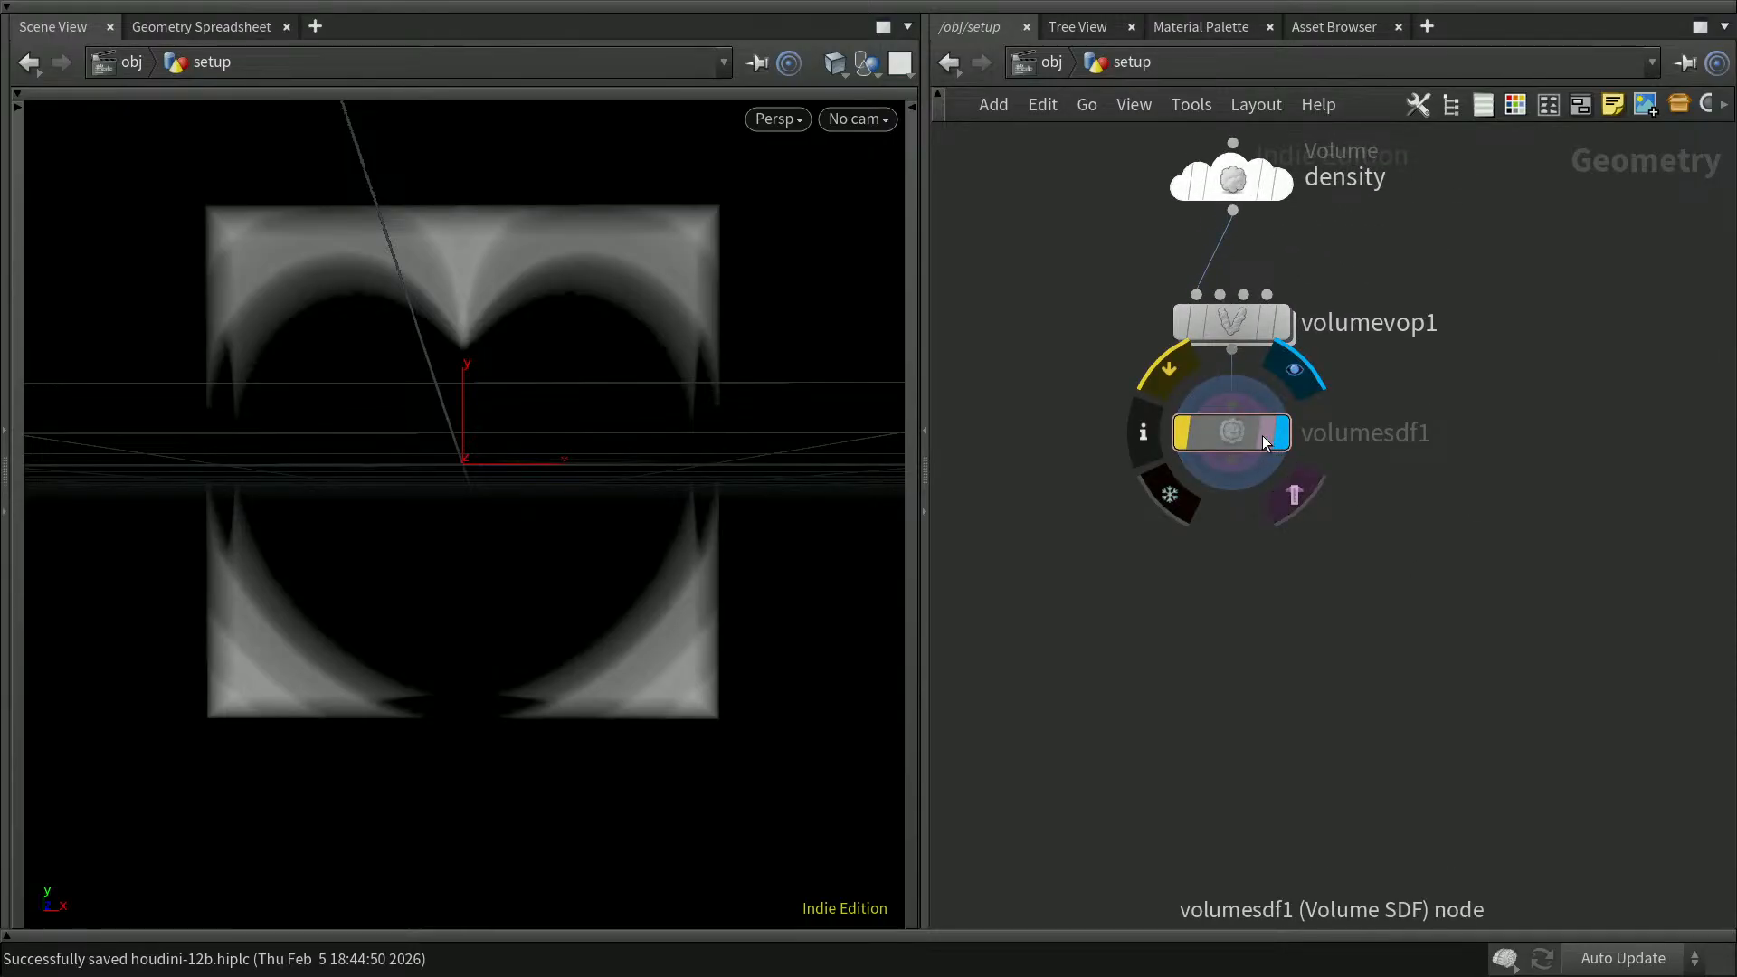
left_click(1234, 426)
key("Delete")
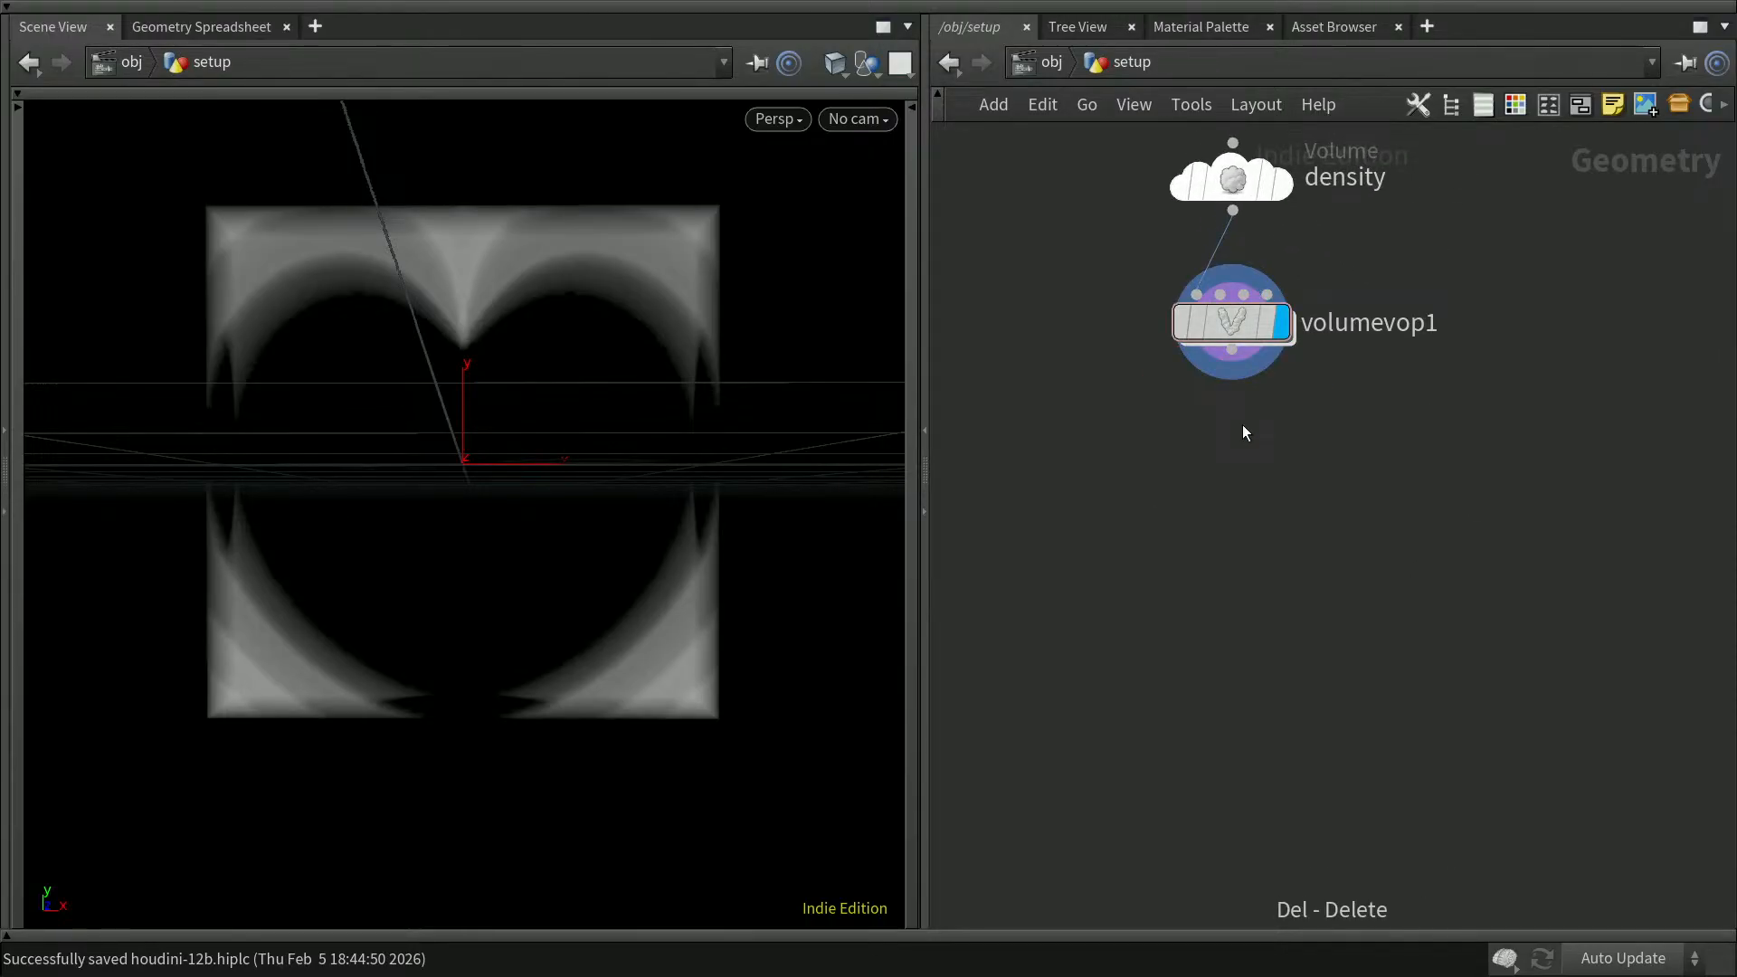
middle_click_drag(1256, 444, 1249, 579)
left_click(1234, 464)
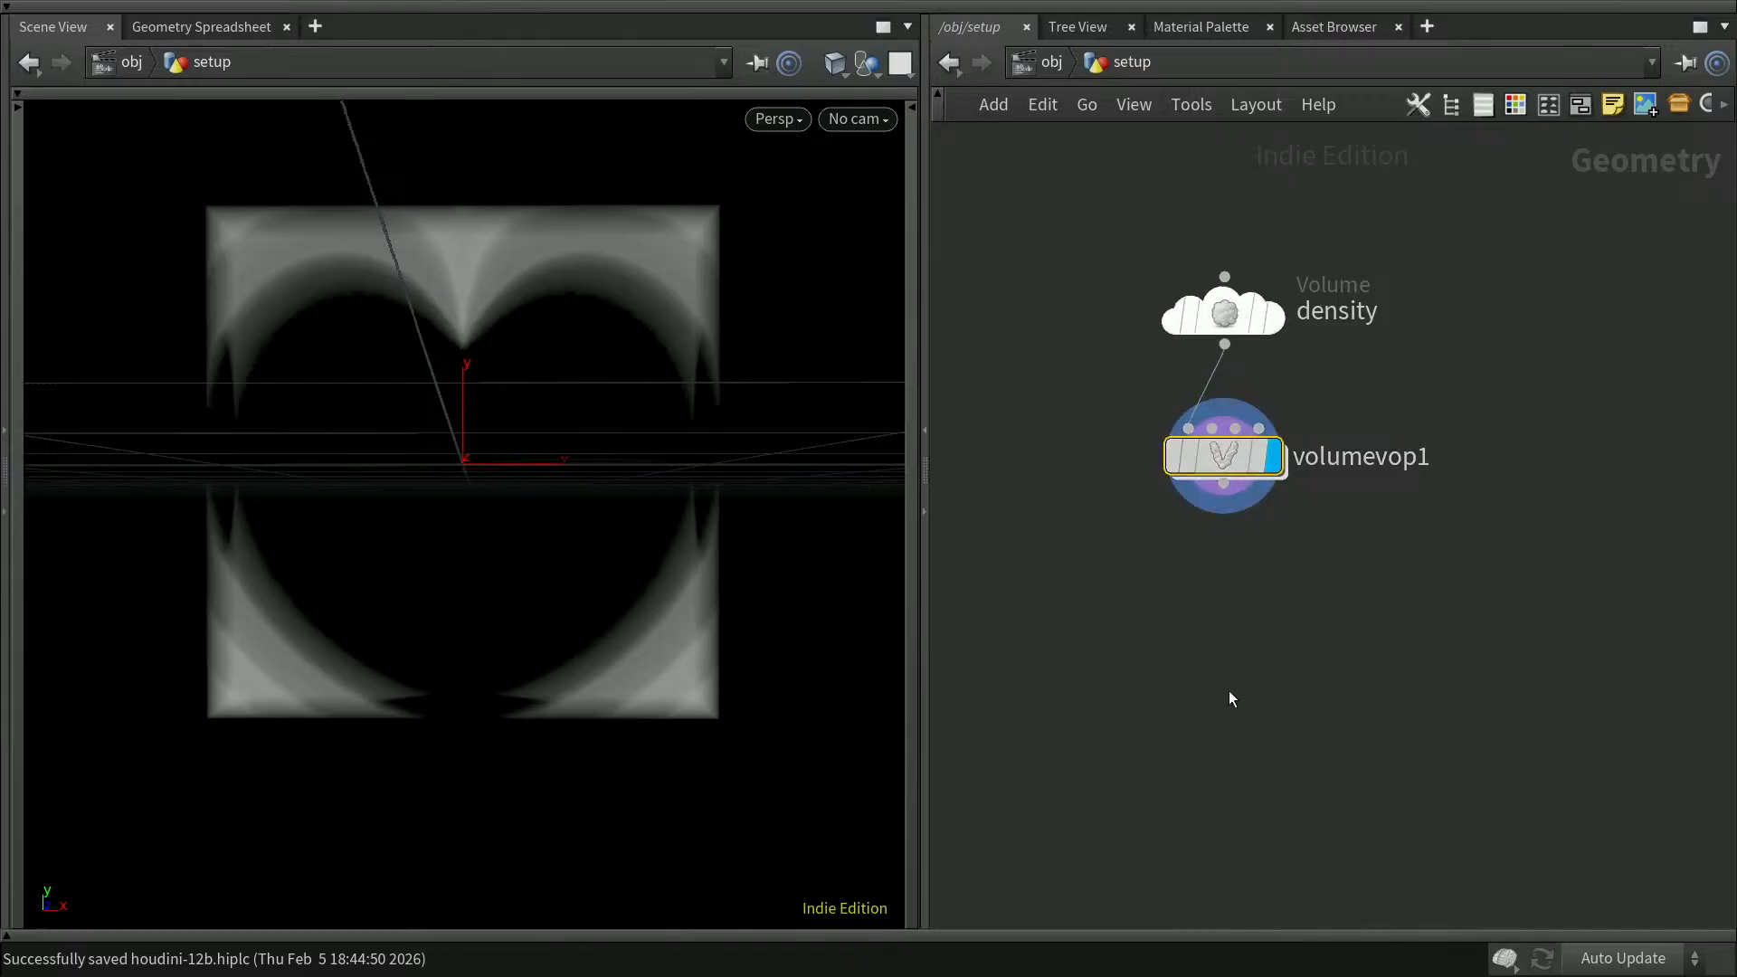
left_click(1246, 682)
key("Tab")
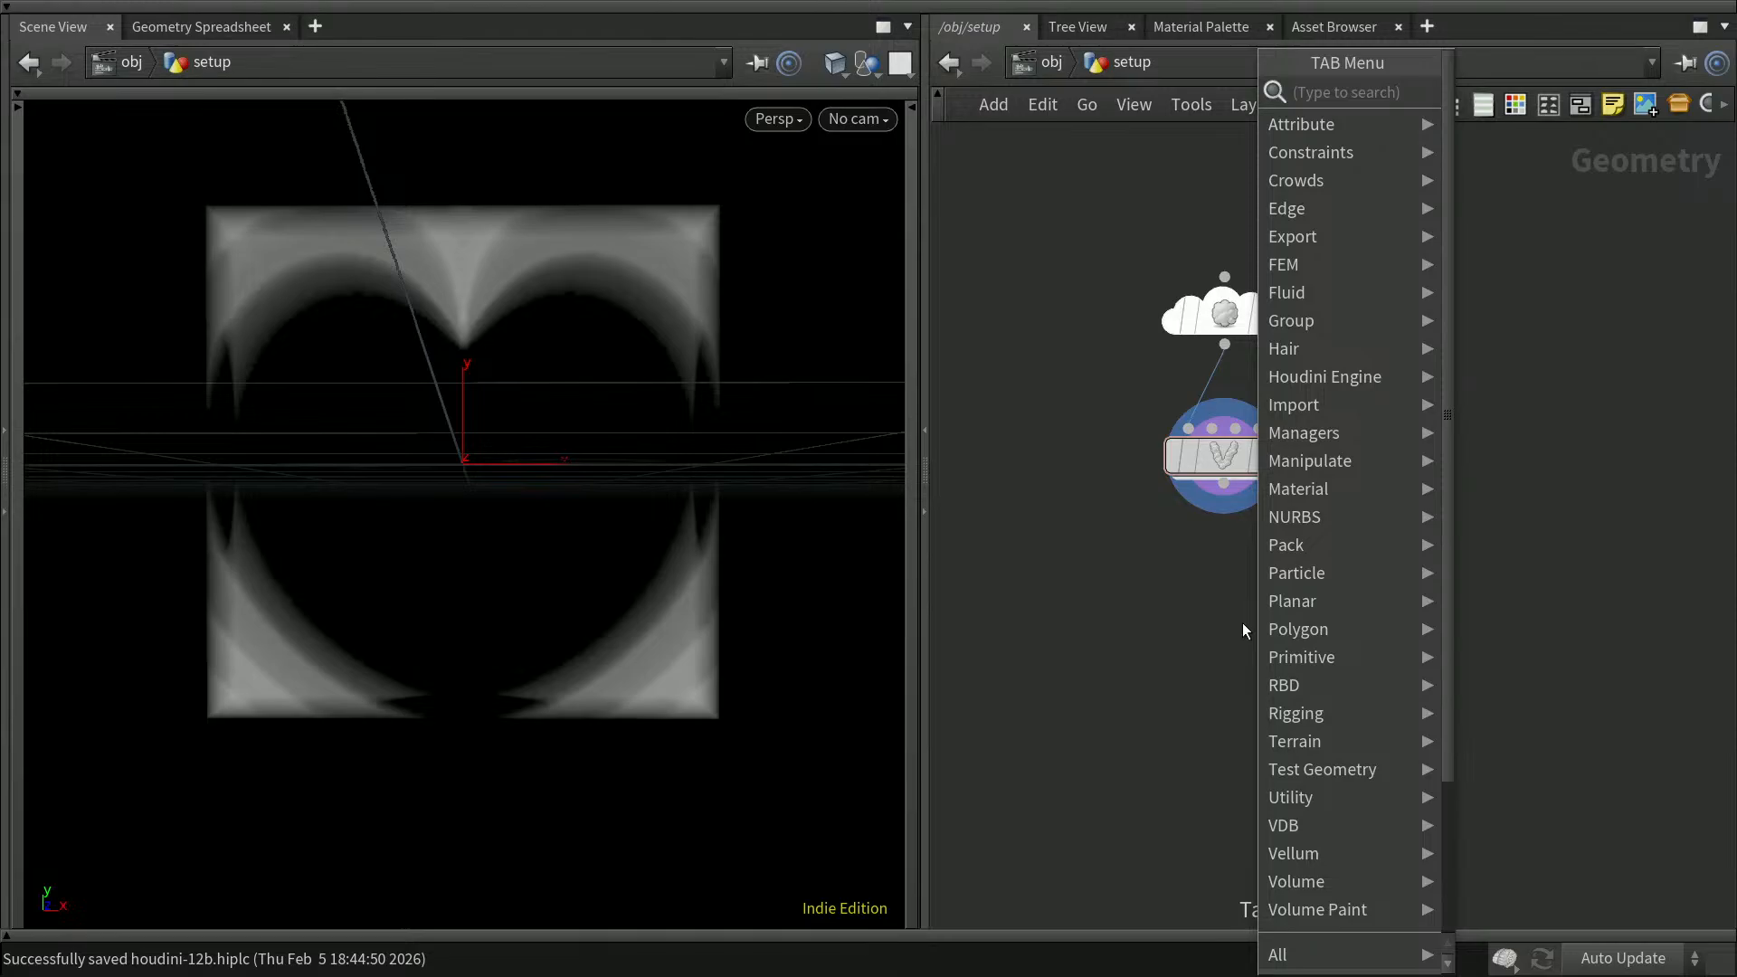
type("isos")
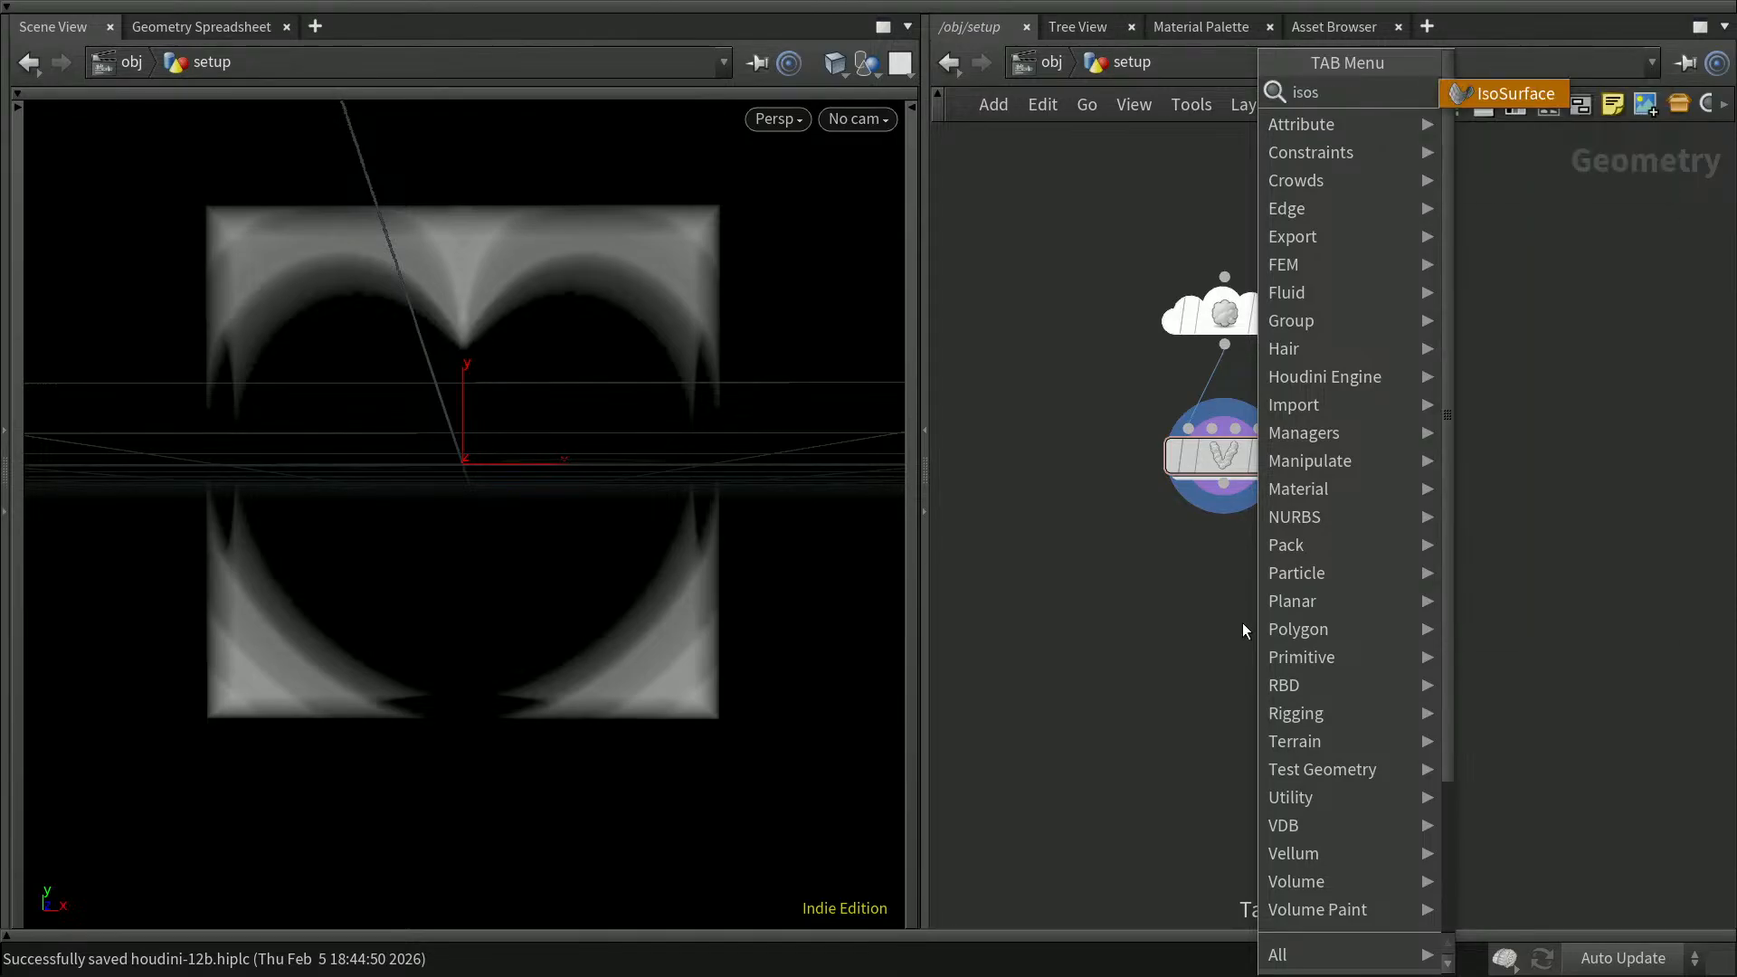
key("Return")
left_click(1243, 623)
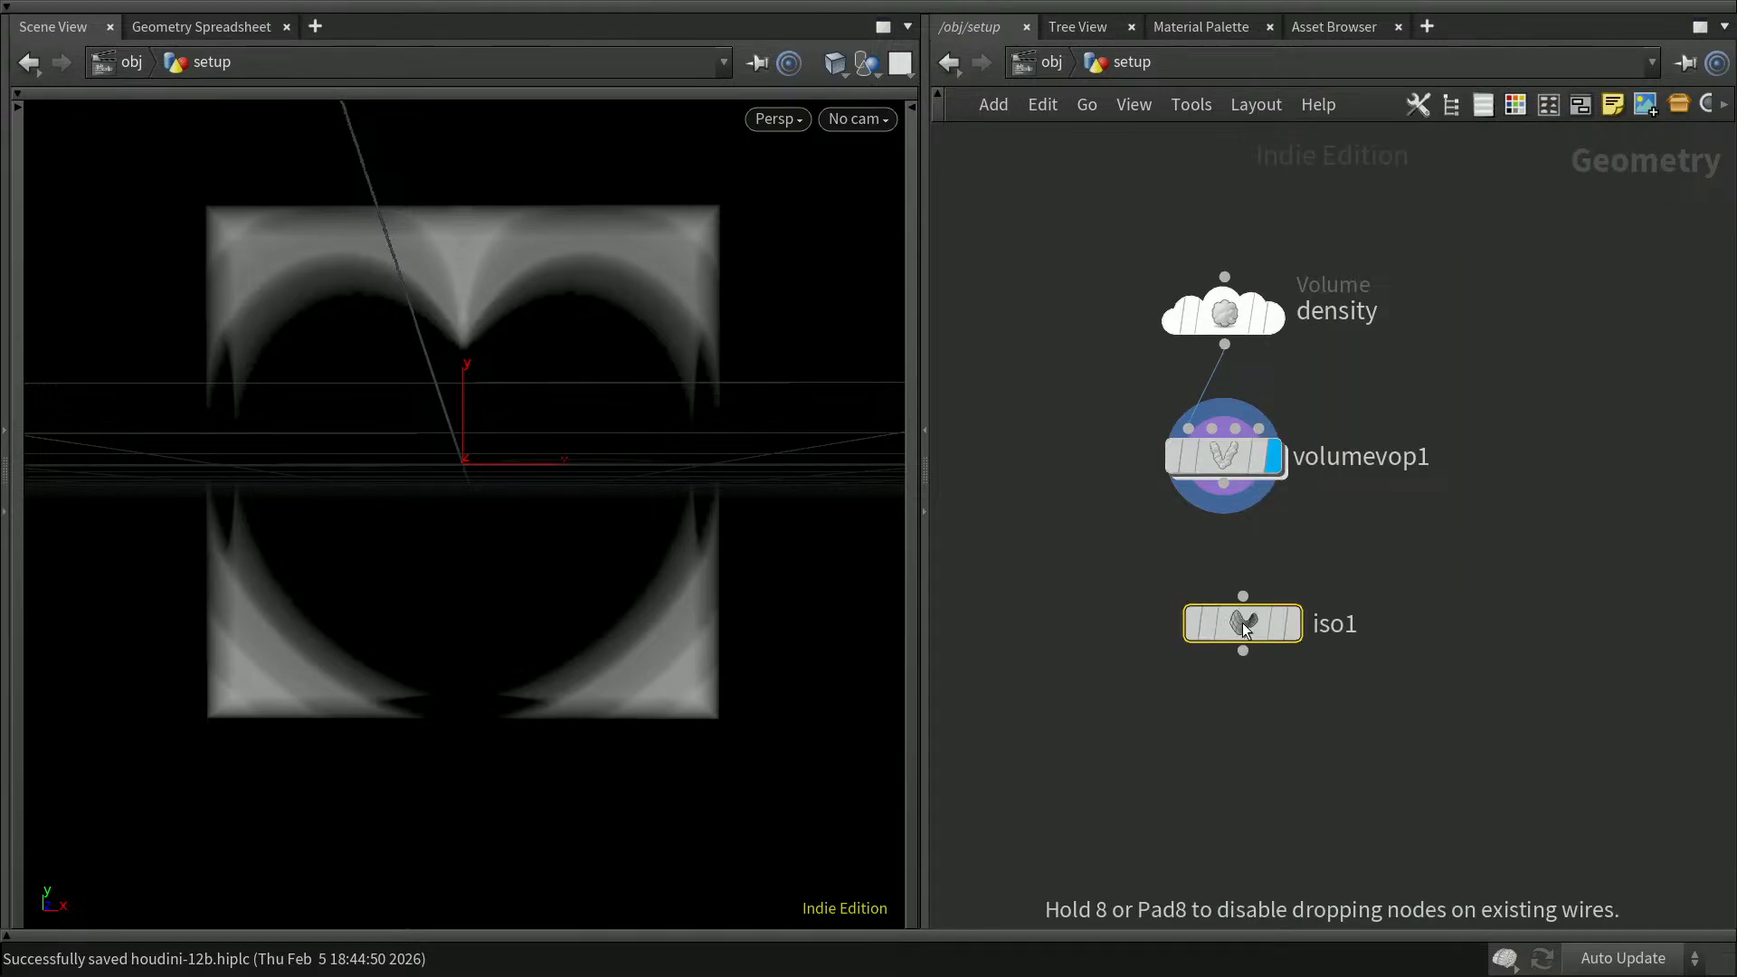
key("p")
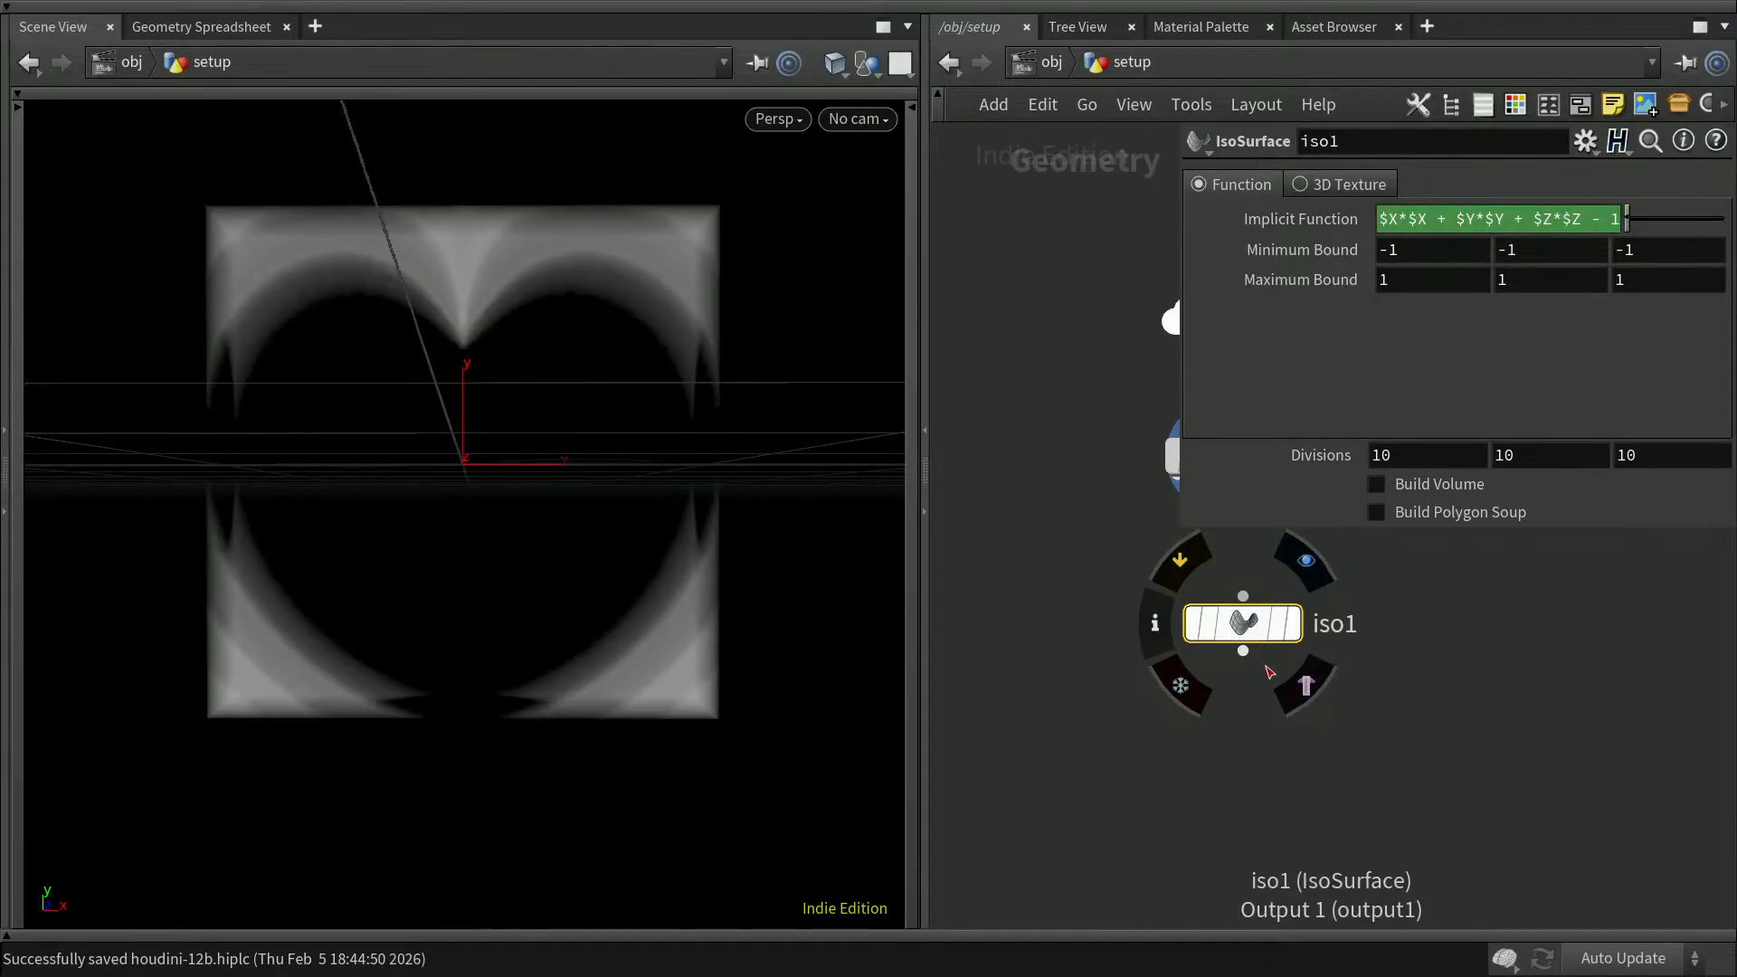
key("p")
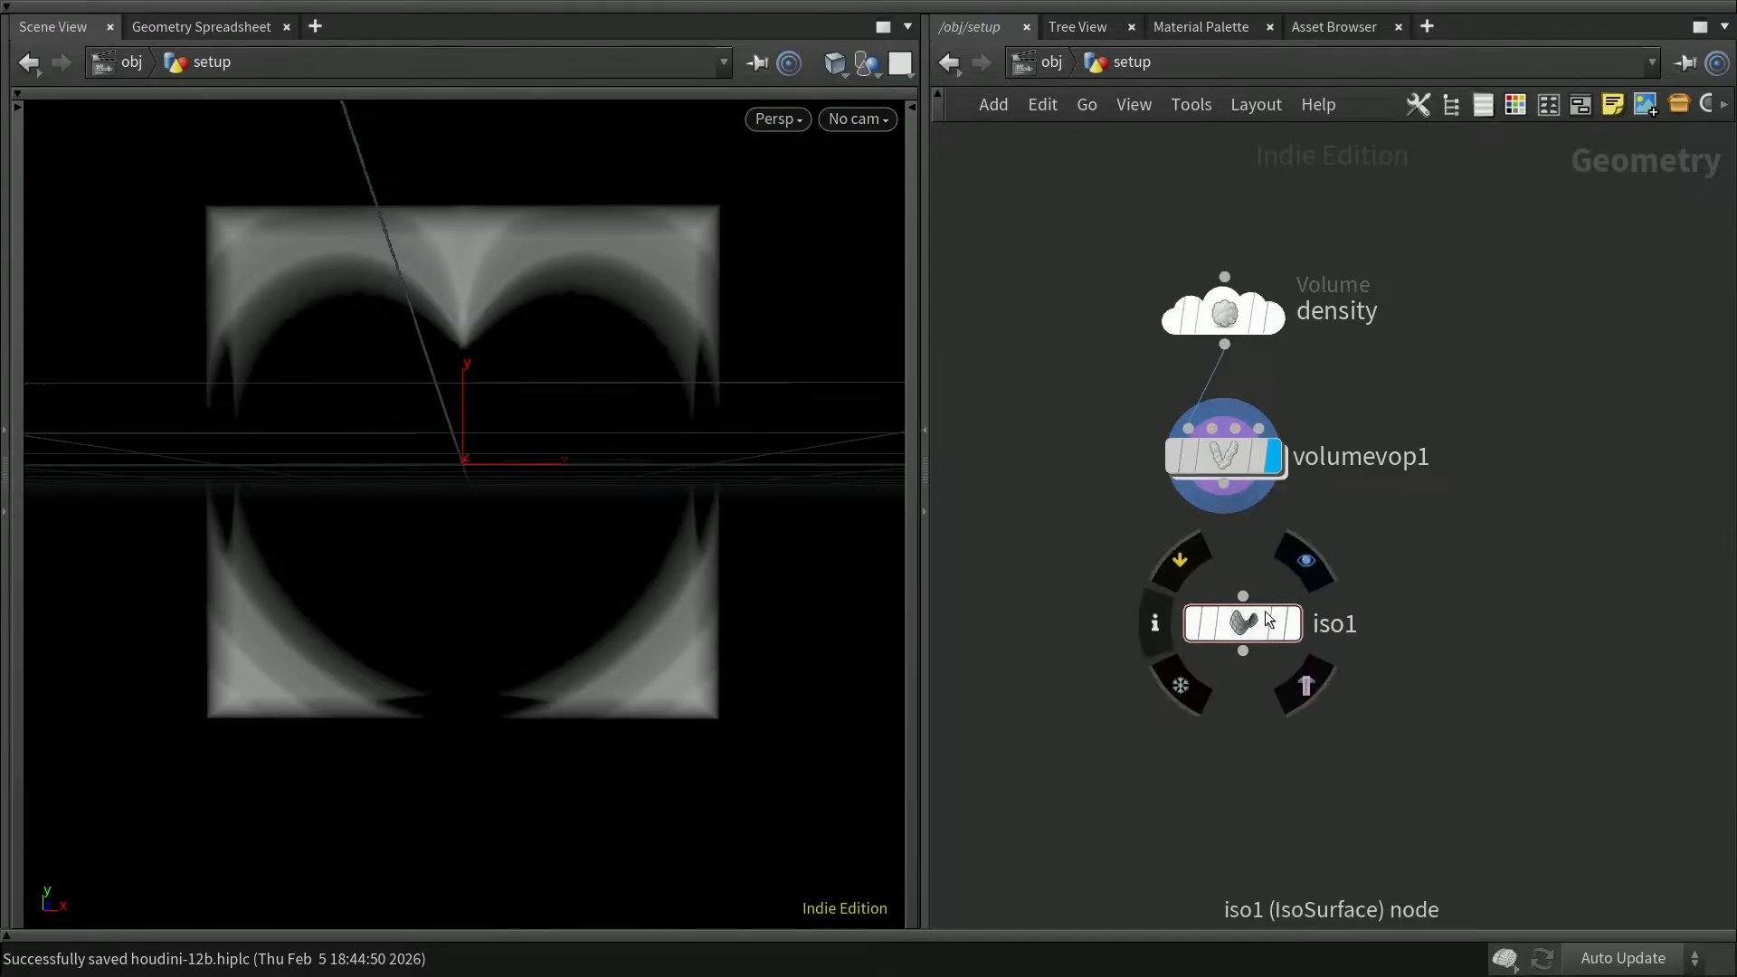
key("Delete")
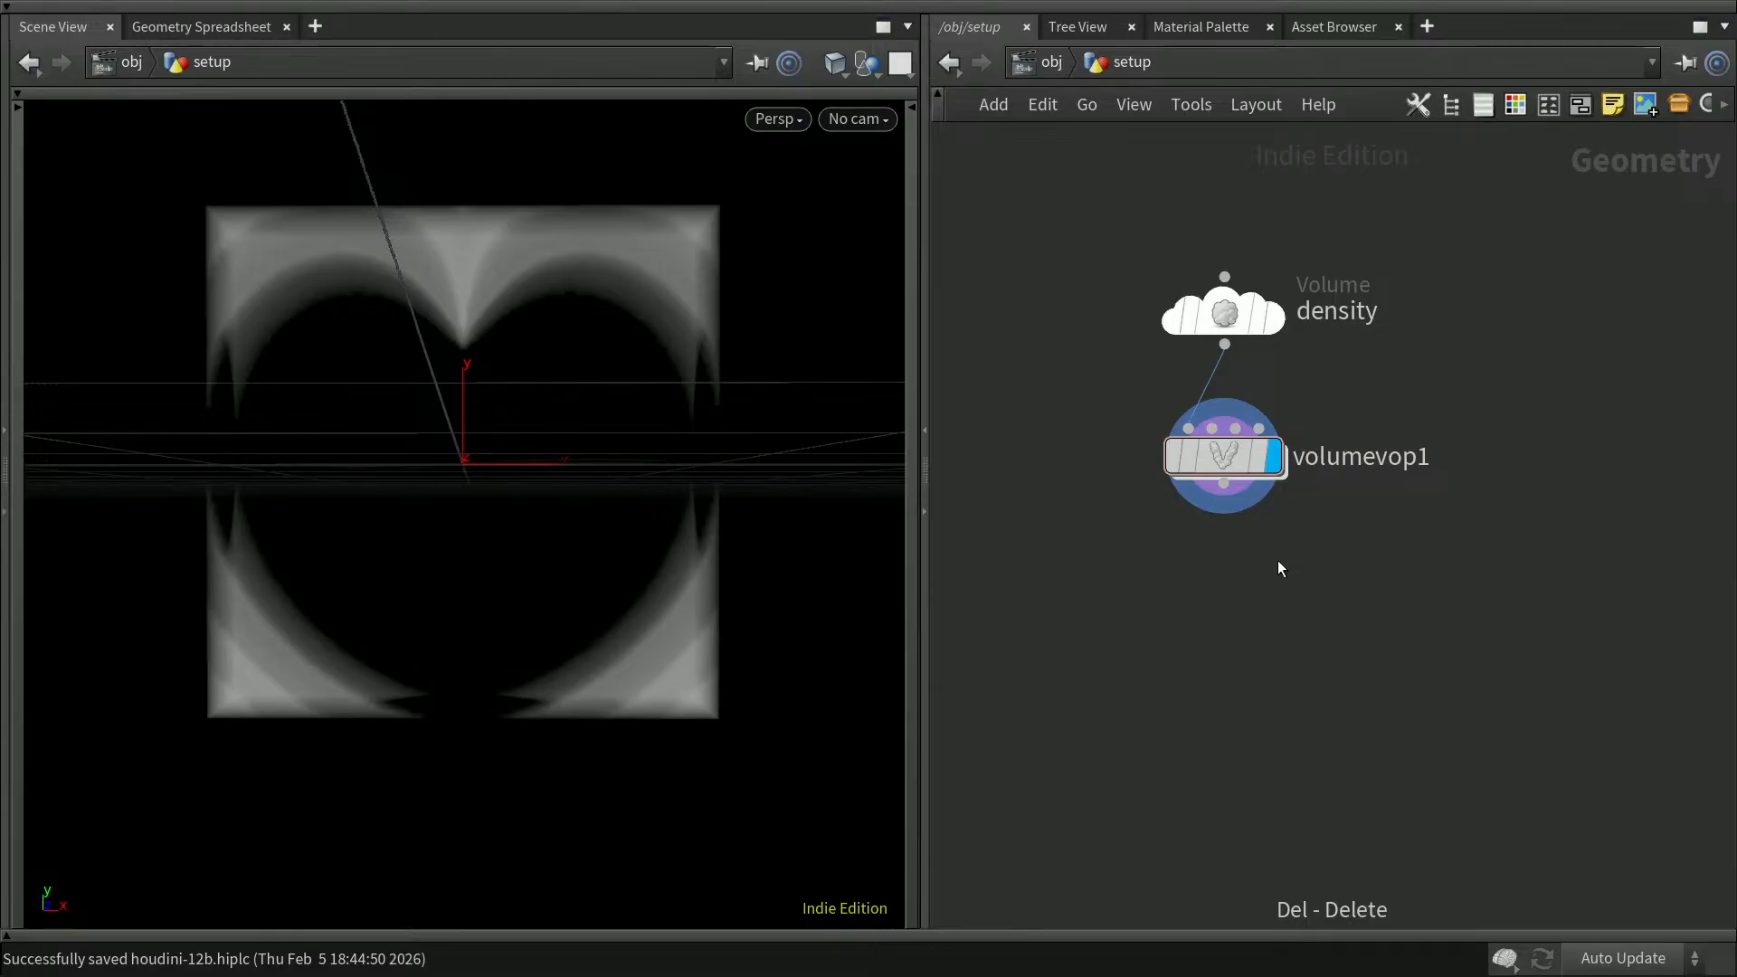
Step: Add a Convert Volume node below volumevop1, connect it to that node's output and display it
key("Tab")
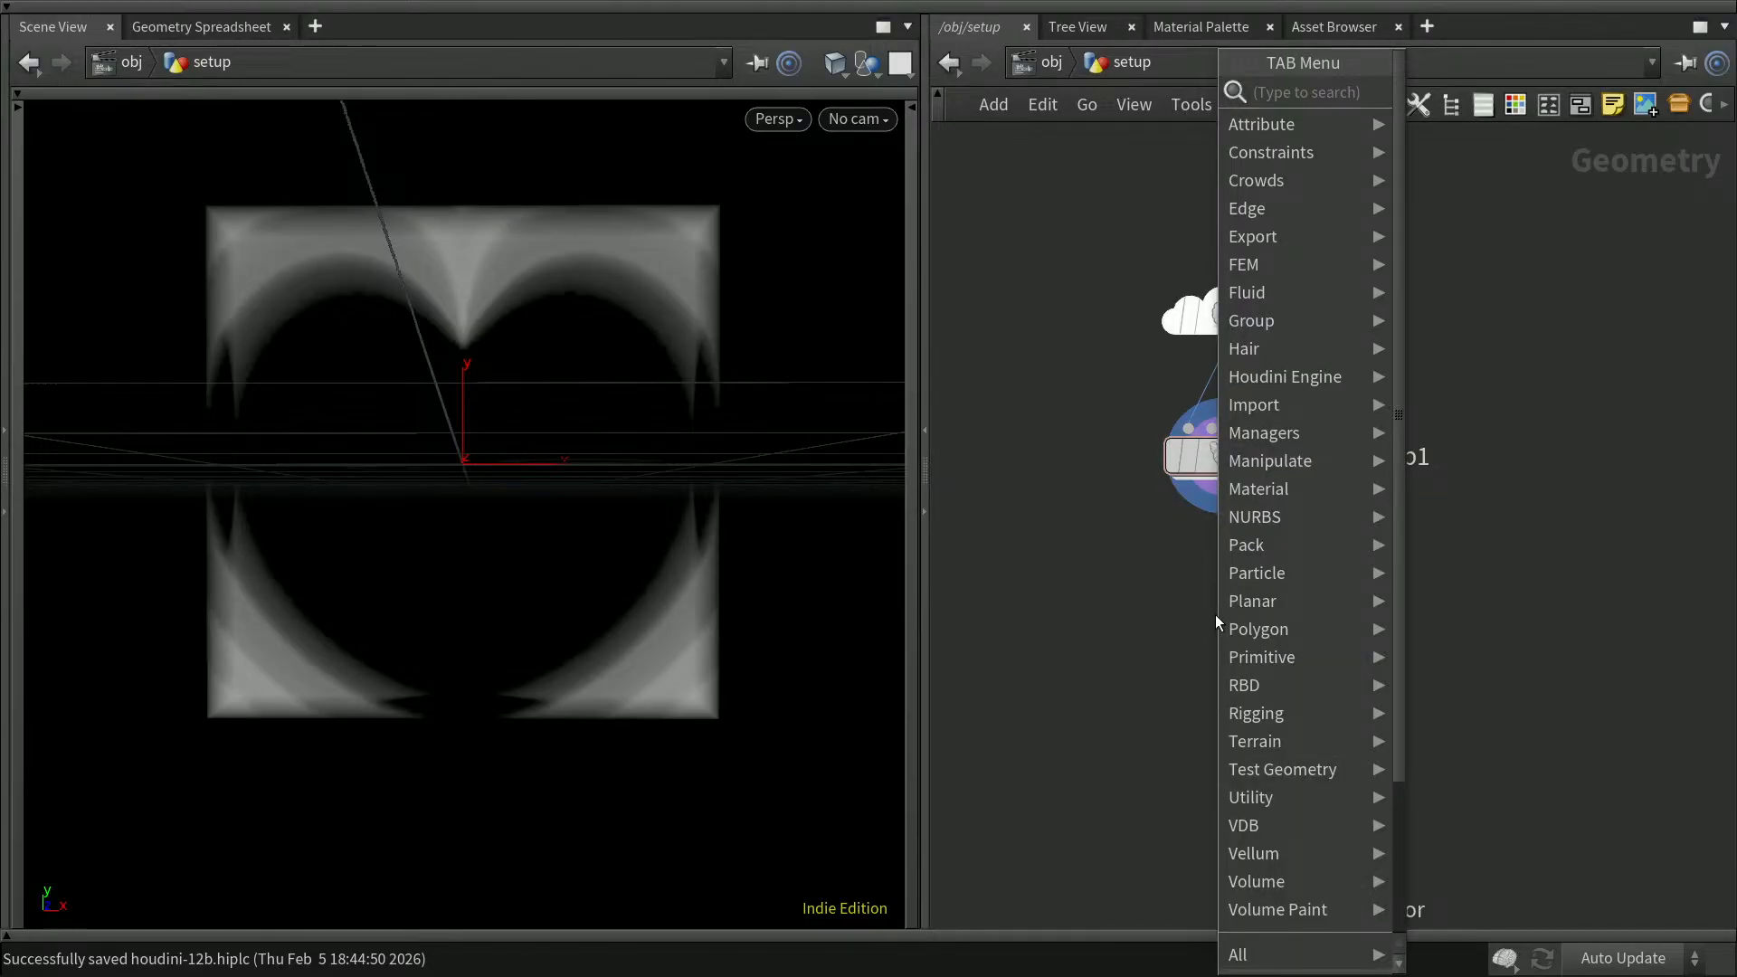
type("vol")
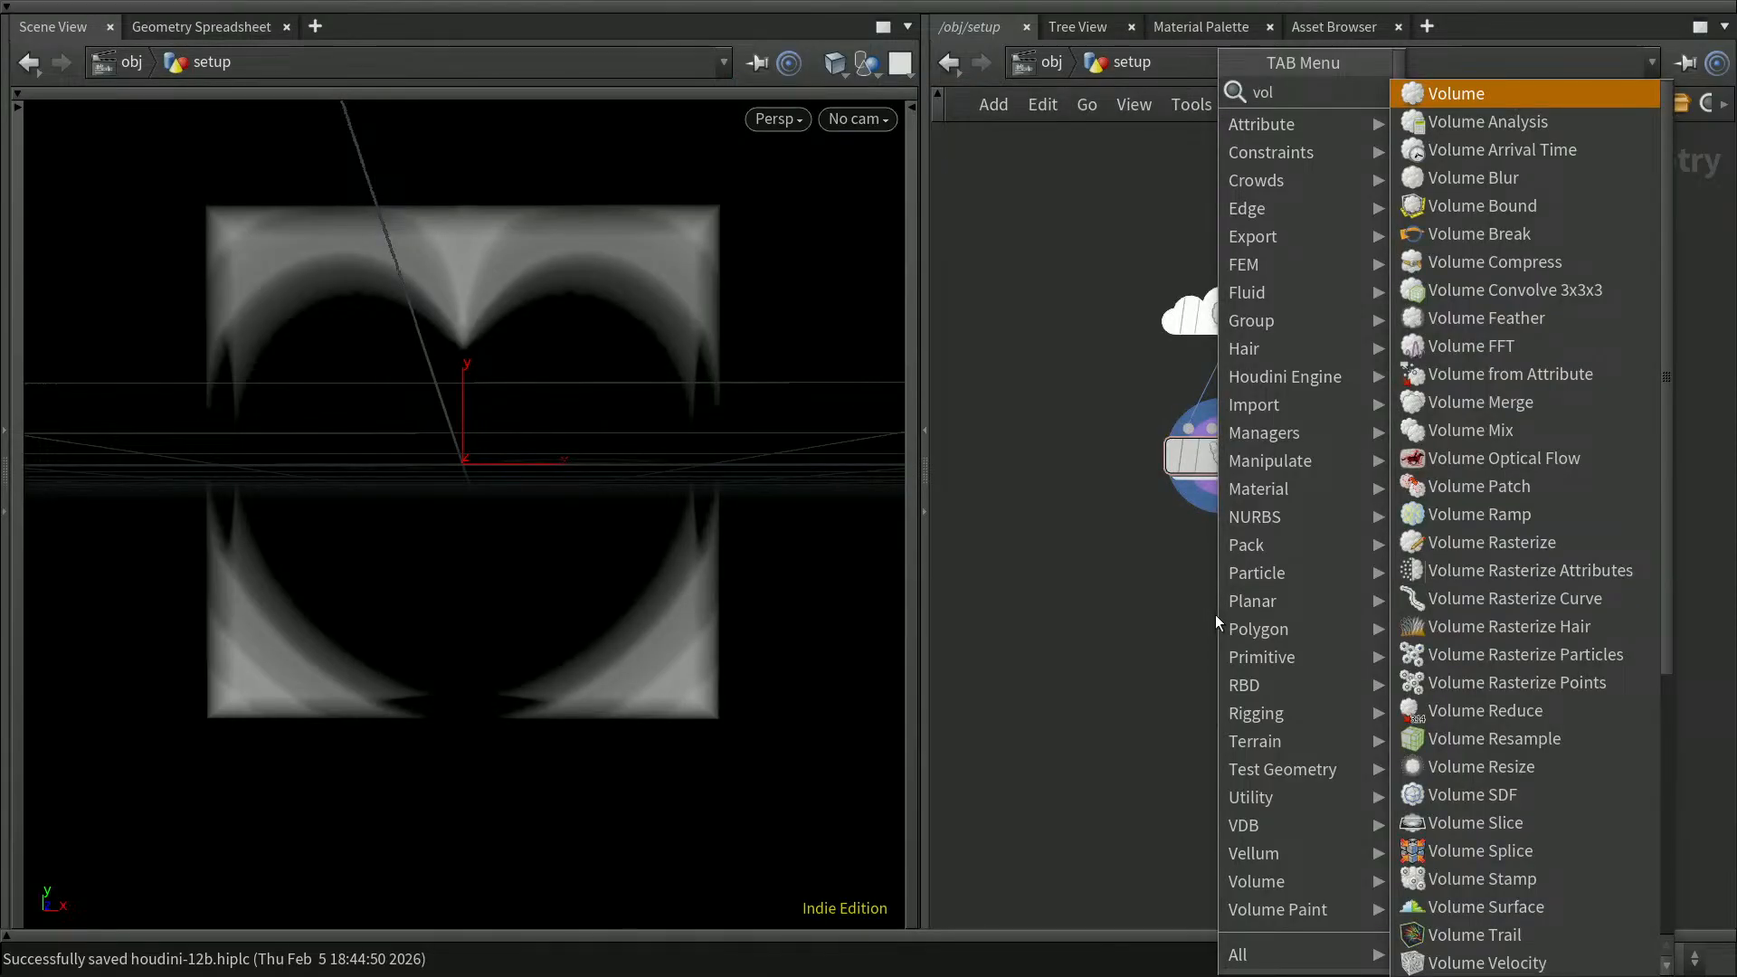
type("c")
key("Down")
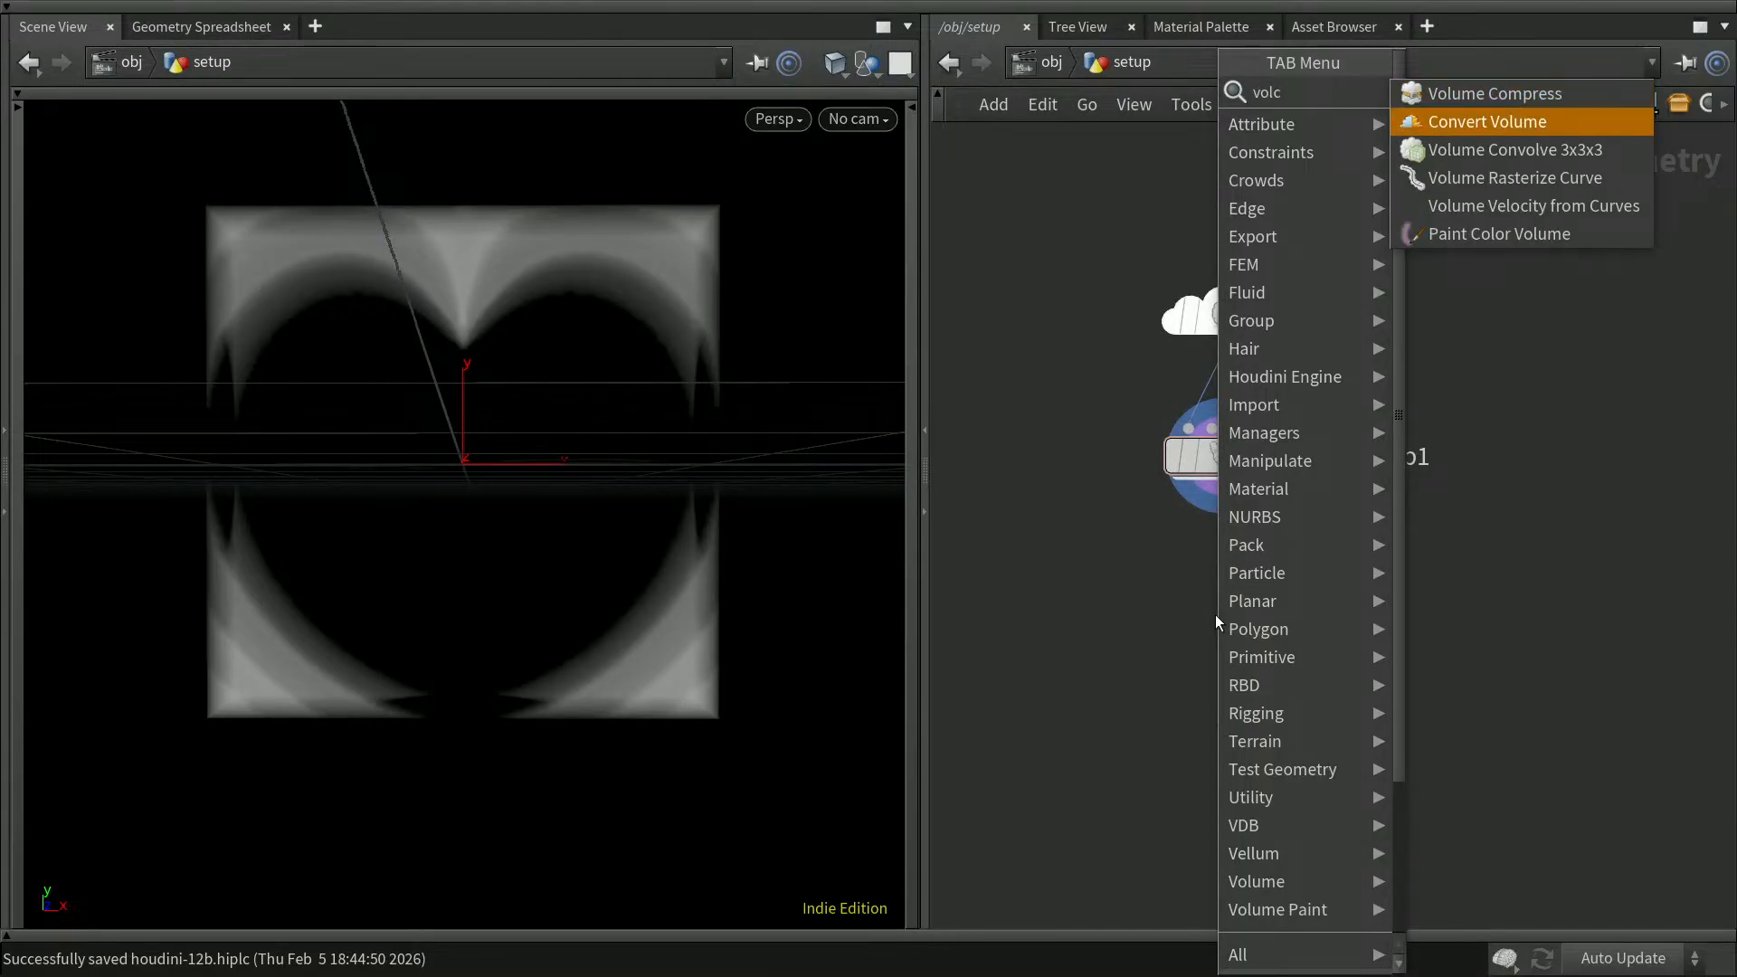
key("Return")
left_click(1219, 579)
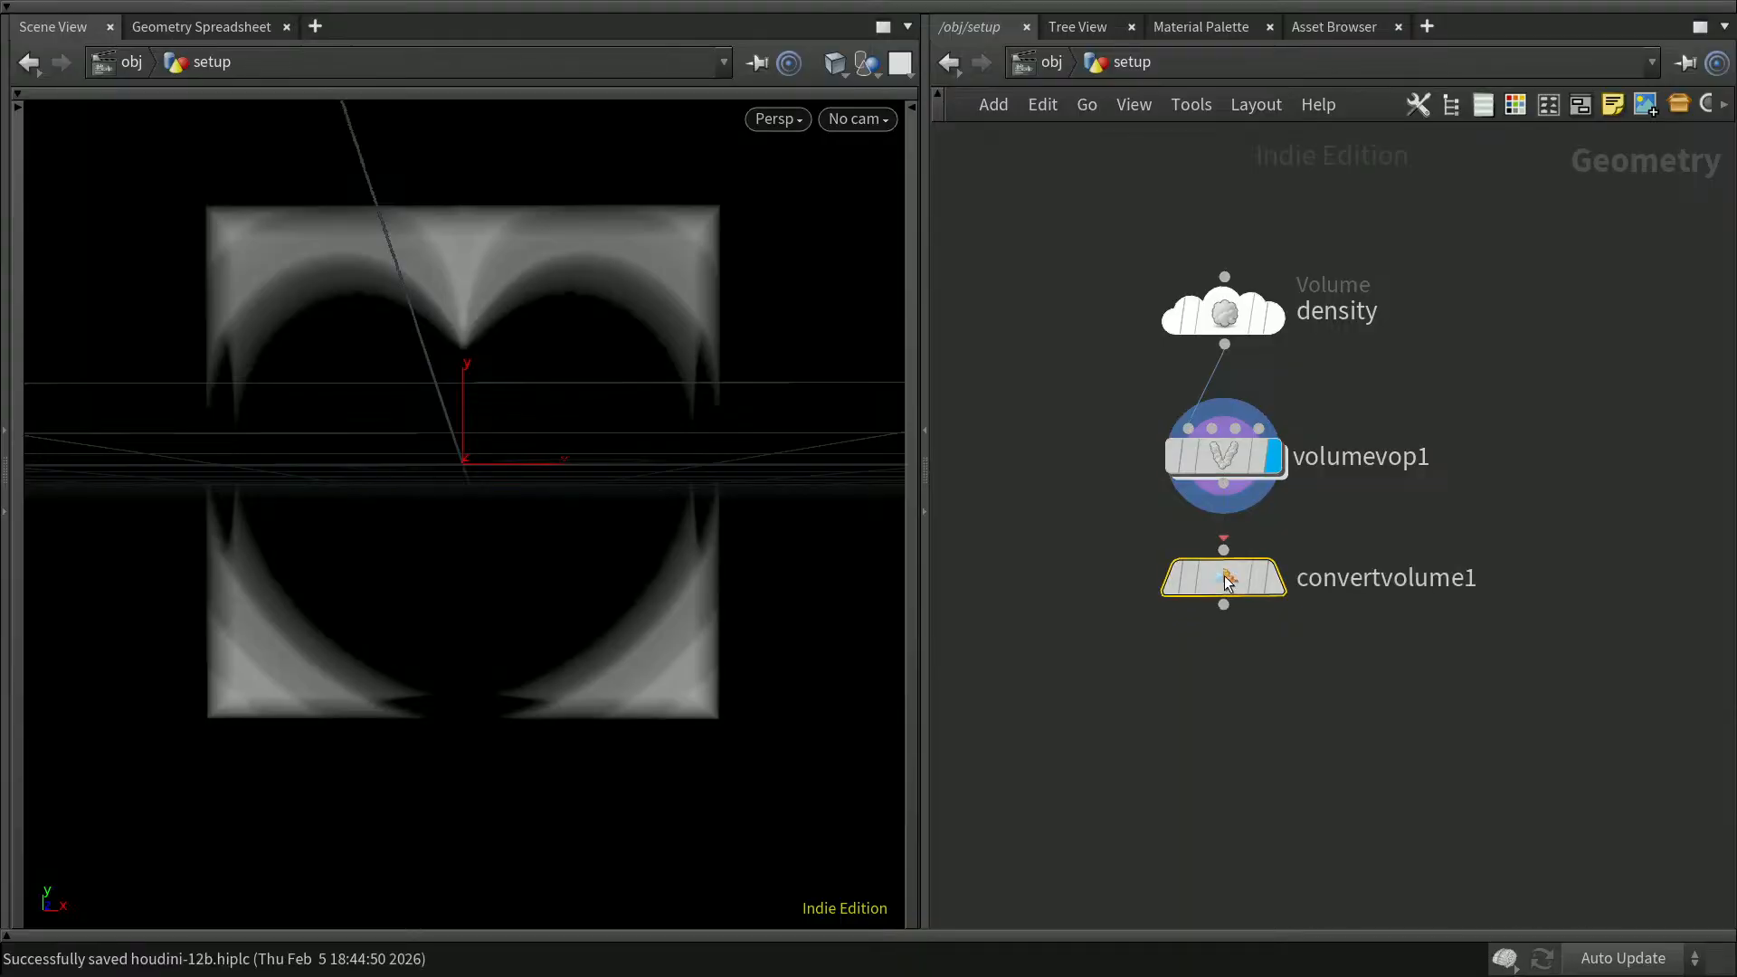
left_click_drag(1223, 484, 1223, 552)
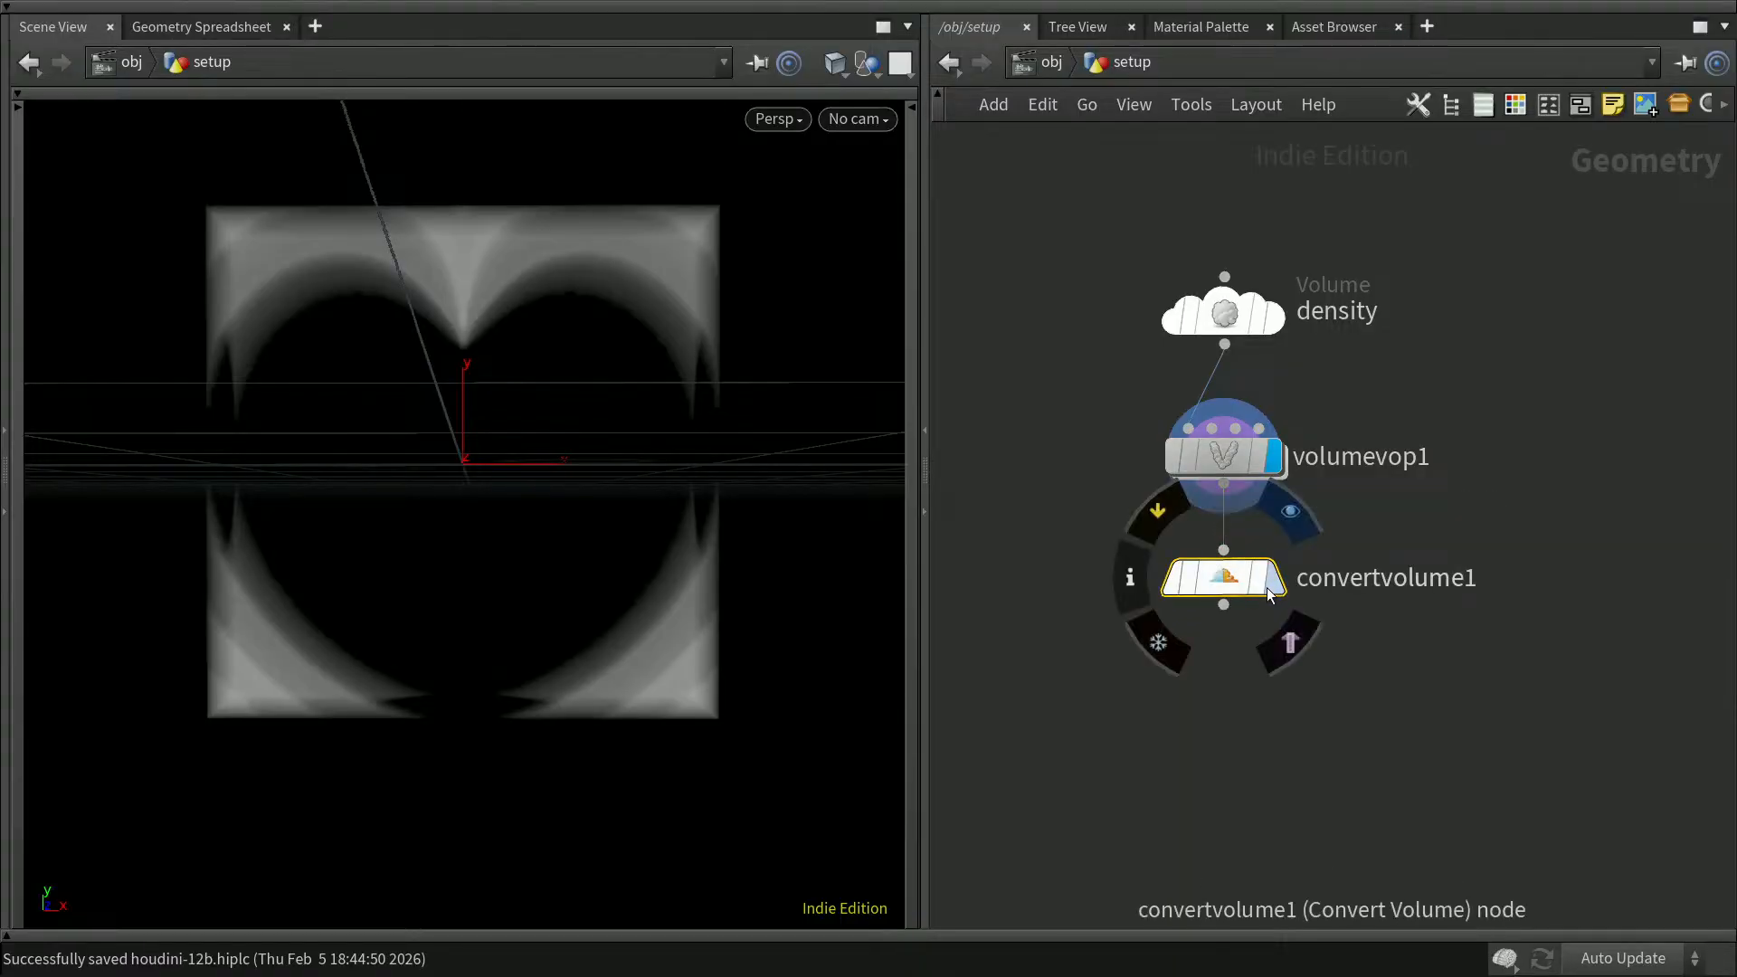
key("r")
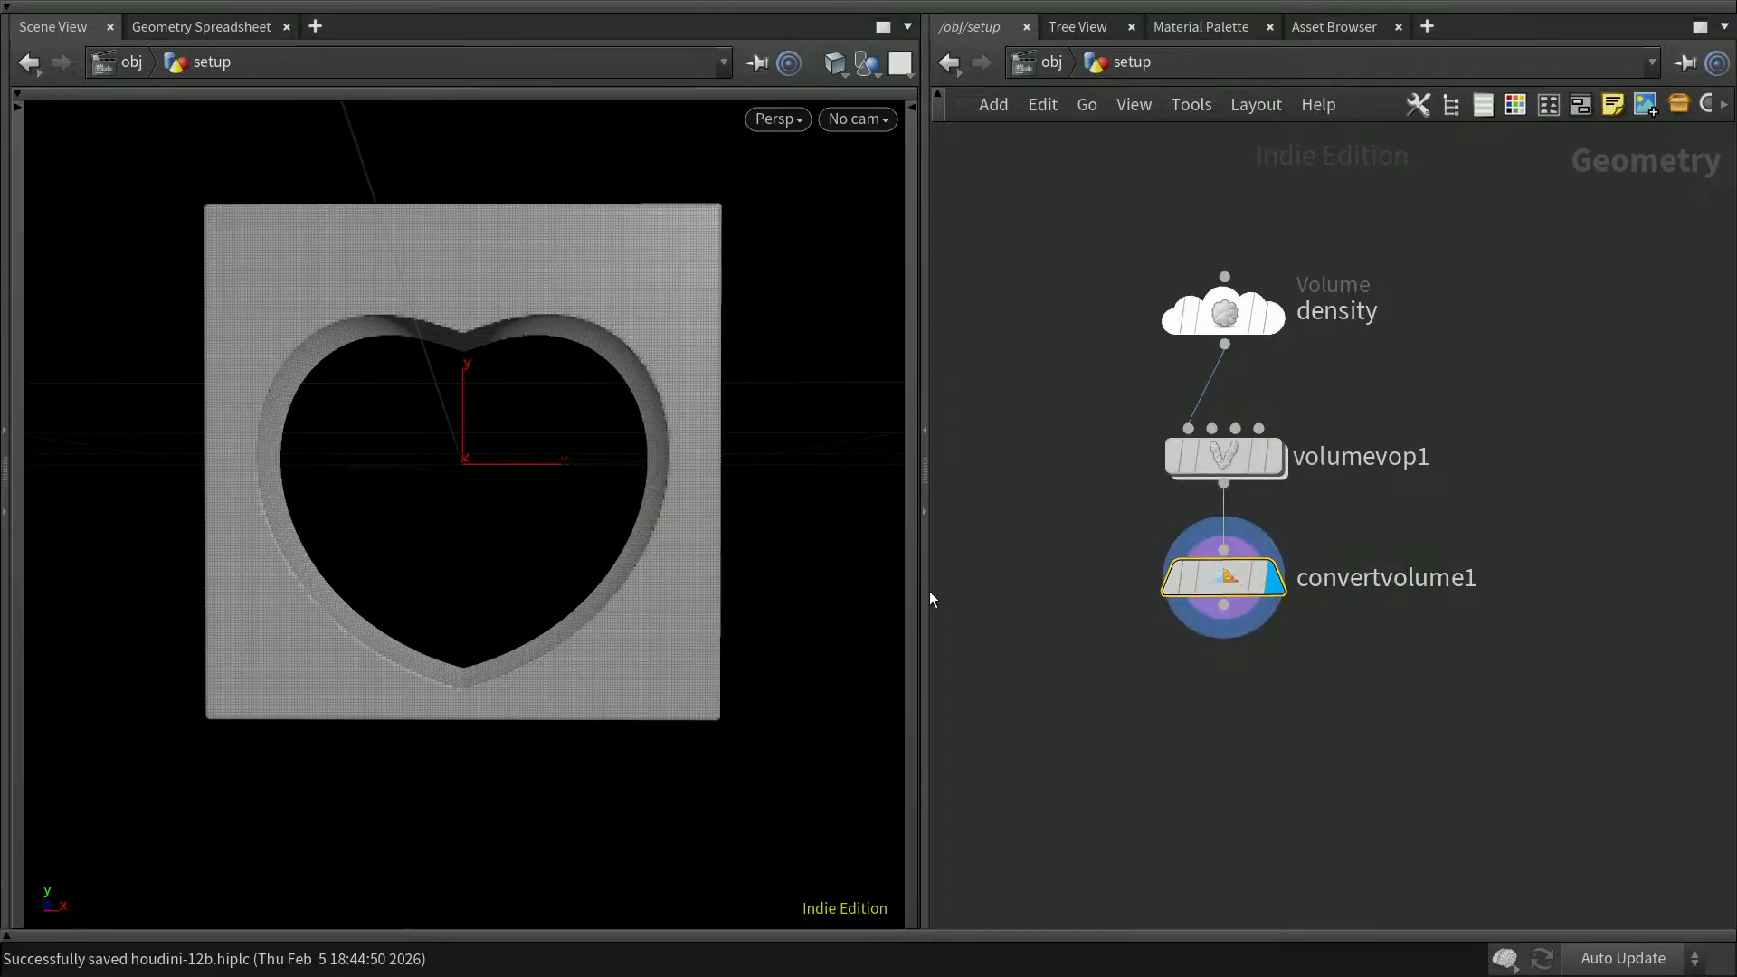
Step: Show convertvolume1's parameters and enable Invert
left_click_drag(759, 585, 733, 616)
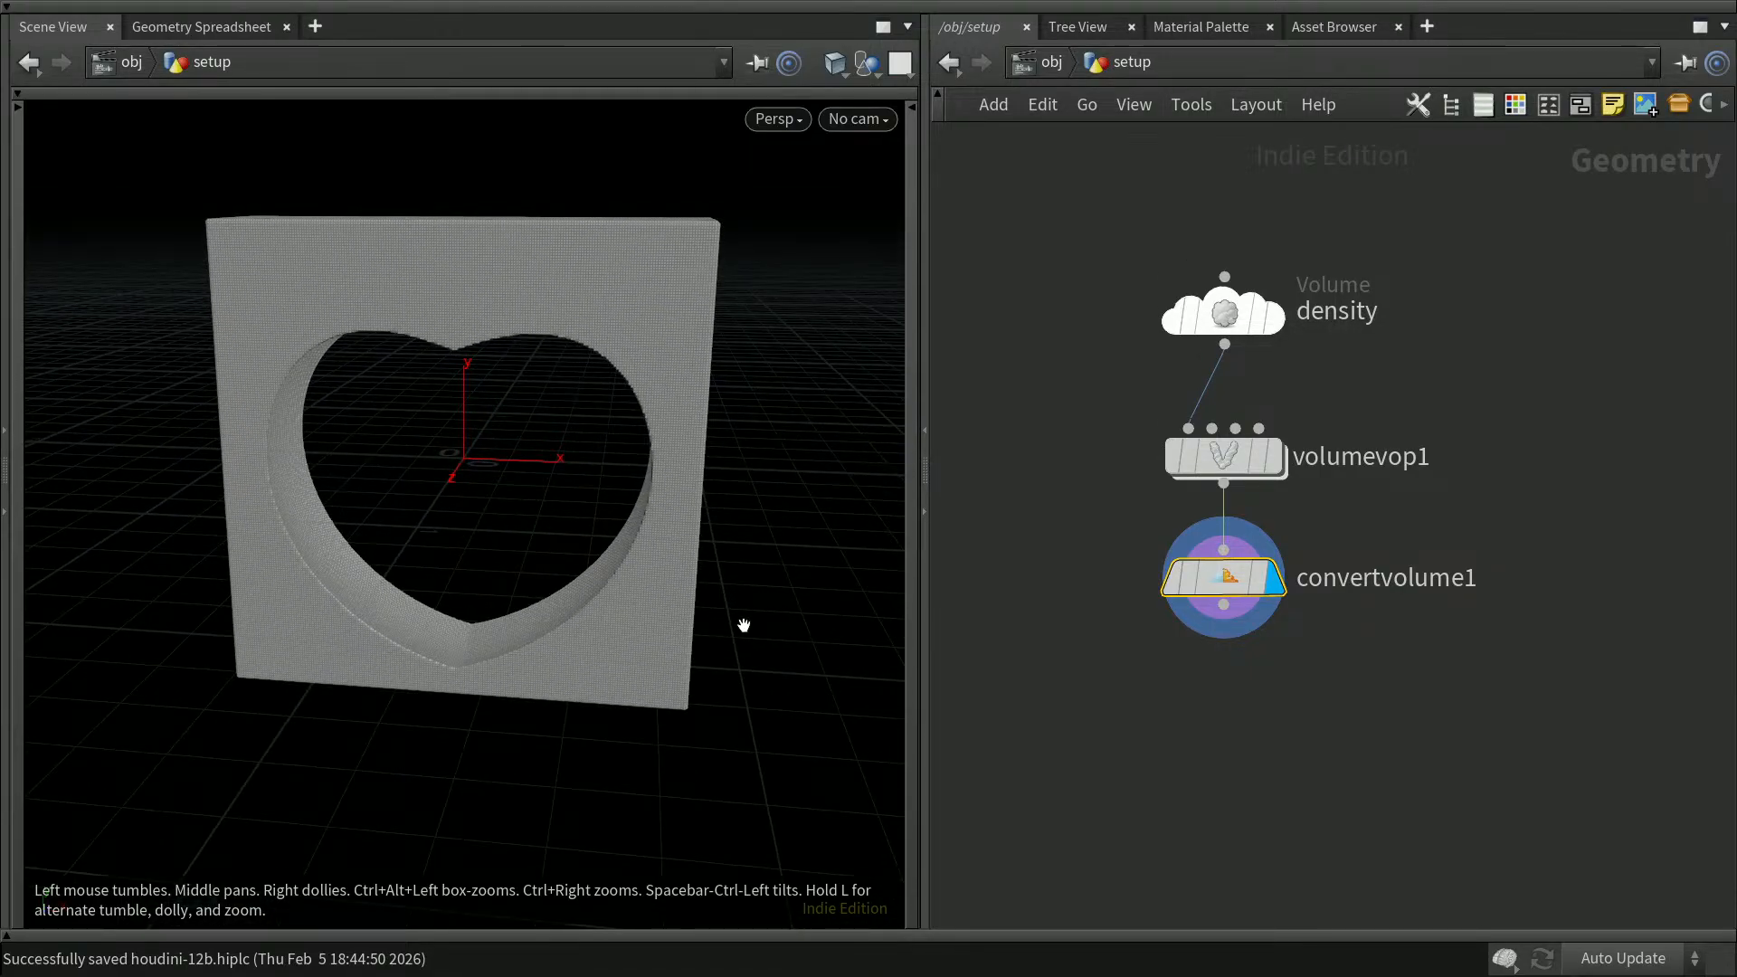
mouse_move(1232, 586)
key("p")
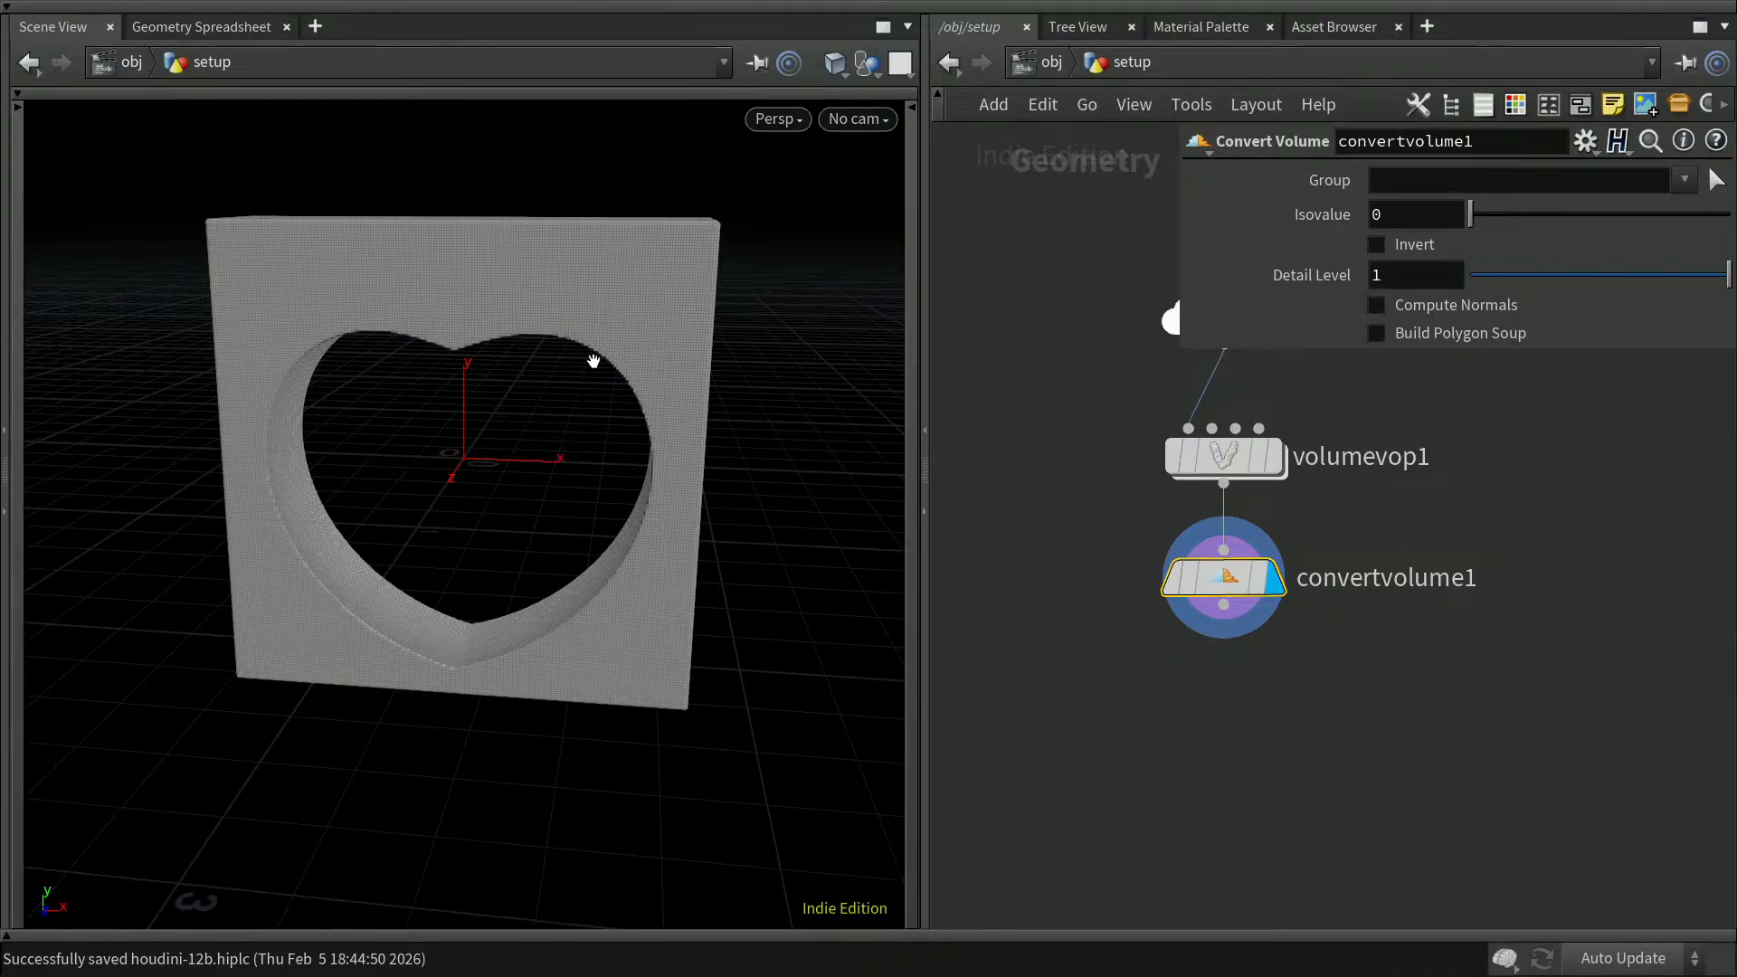
left_click(1376, 244)
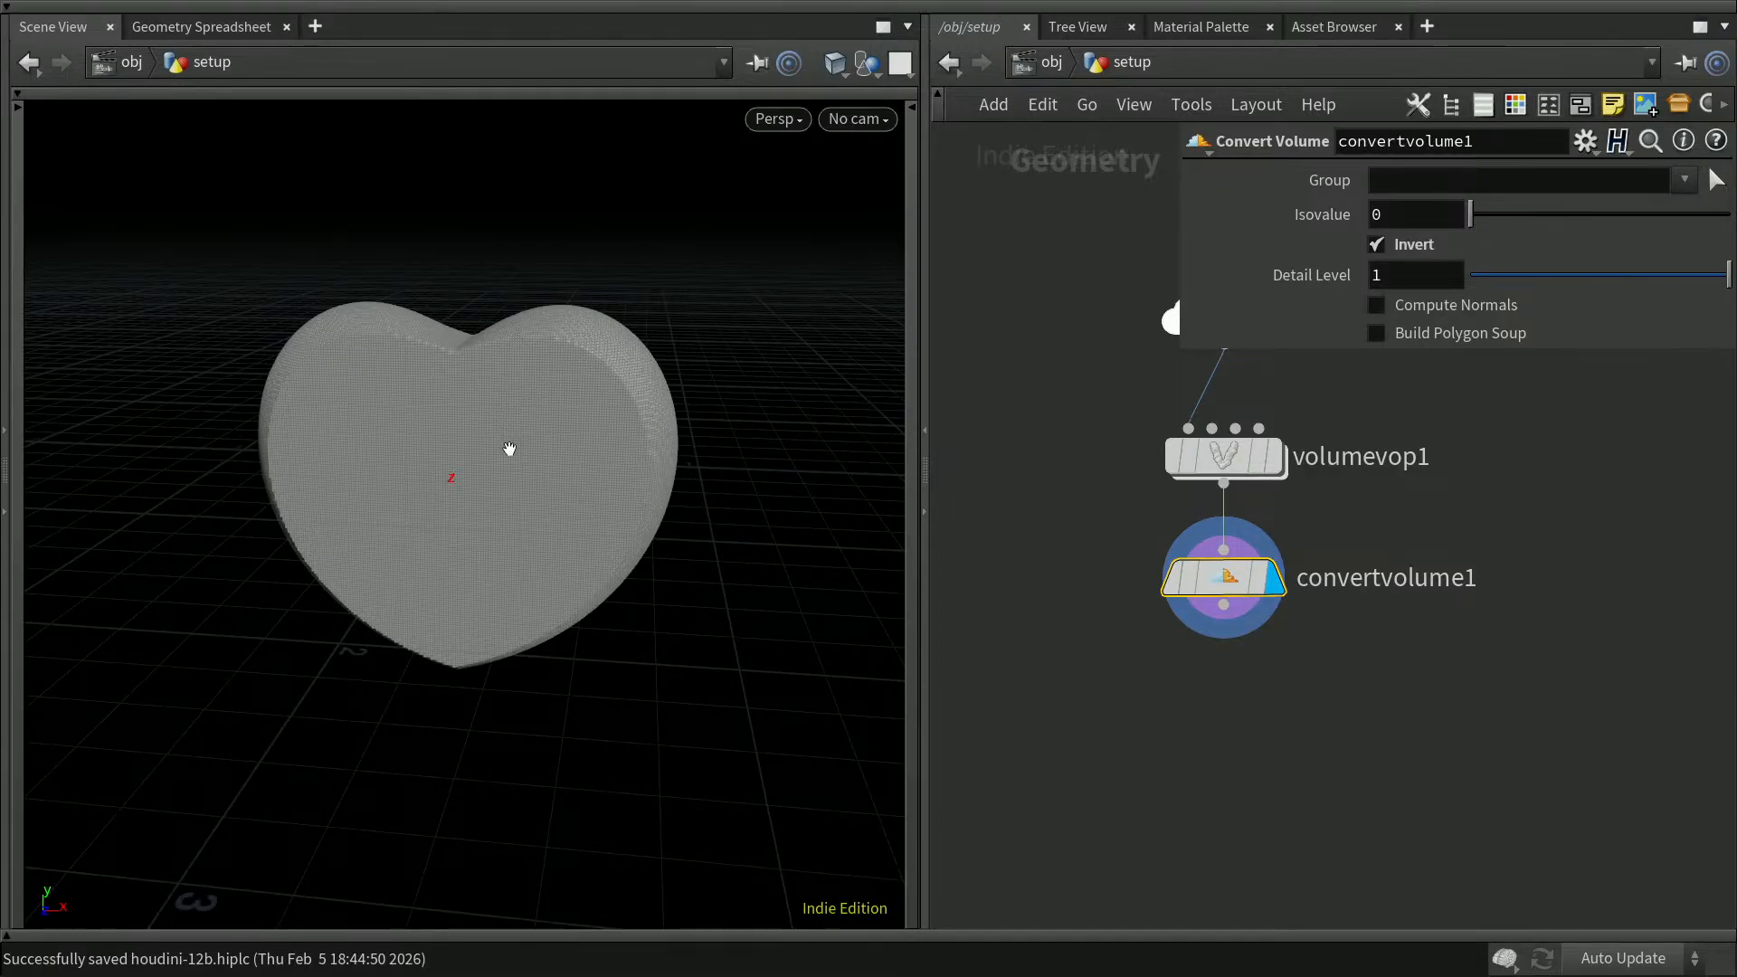
Step: Try isovalues of -1, -0.5 and -0.75 on convertvolume1
double_click(1373, 215)
key("Return")
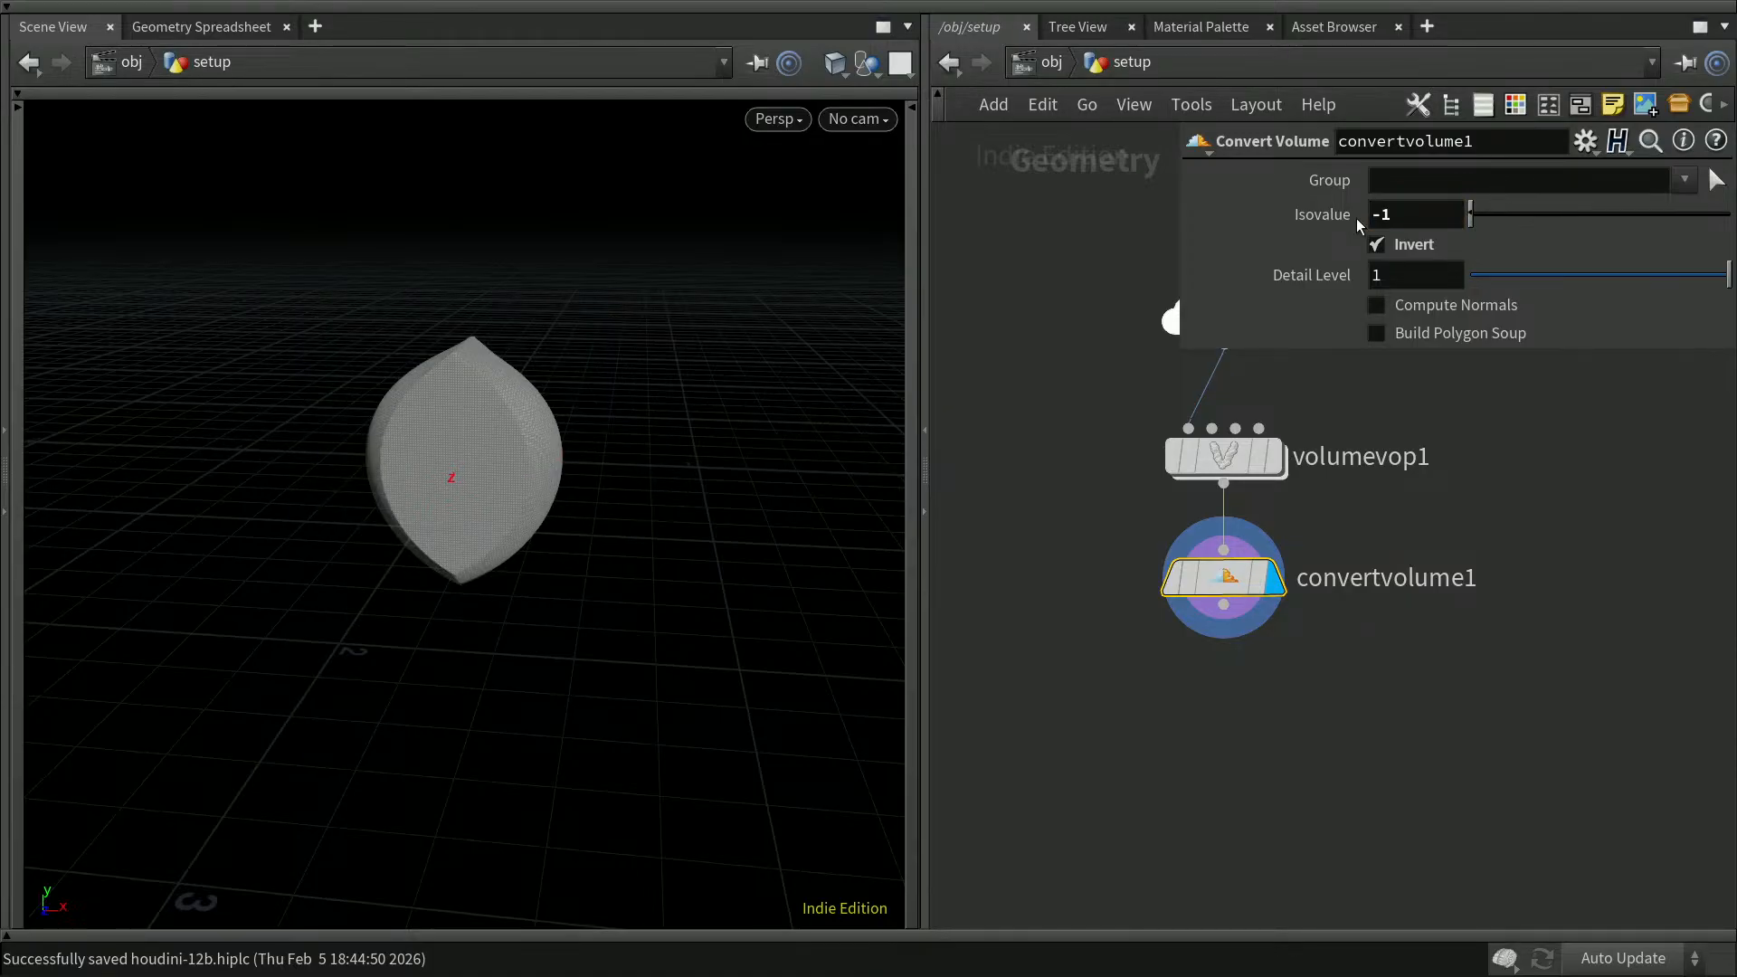
double_click(1385, 215)
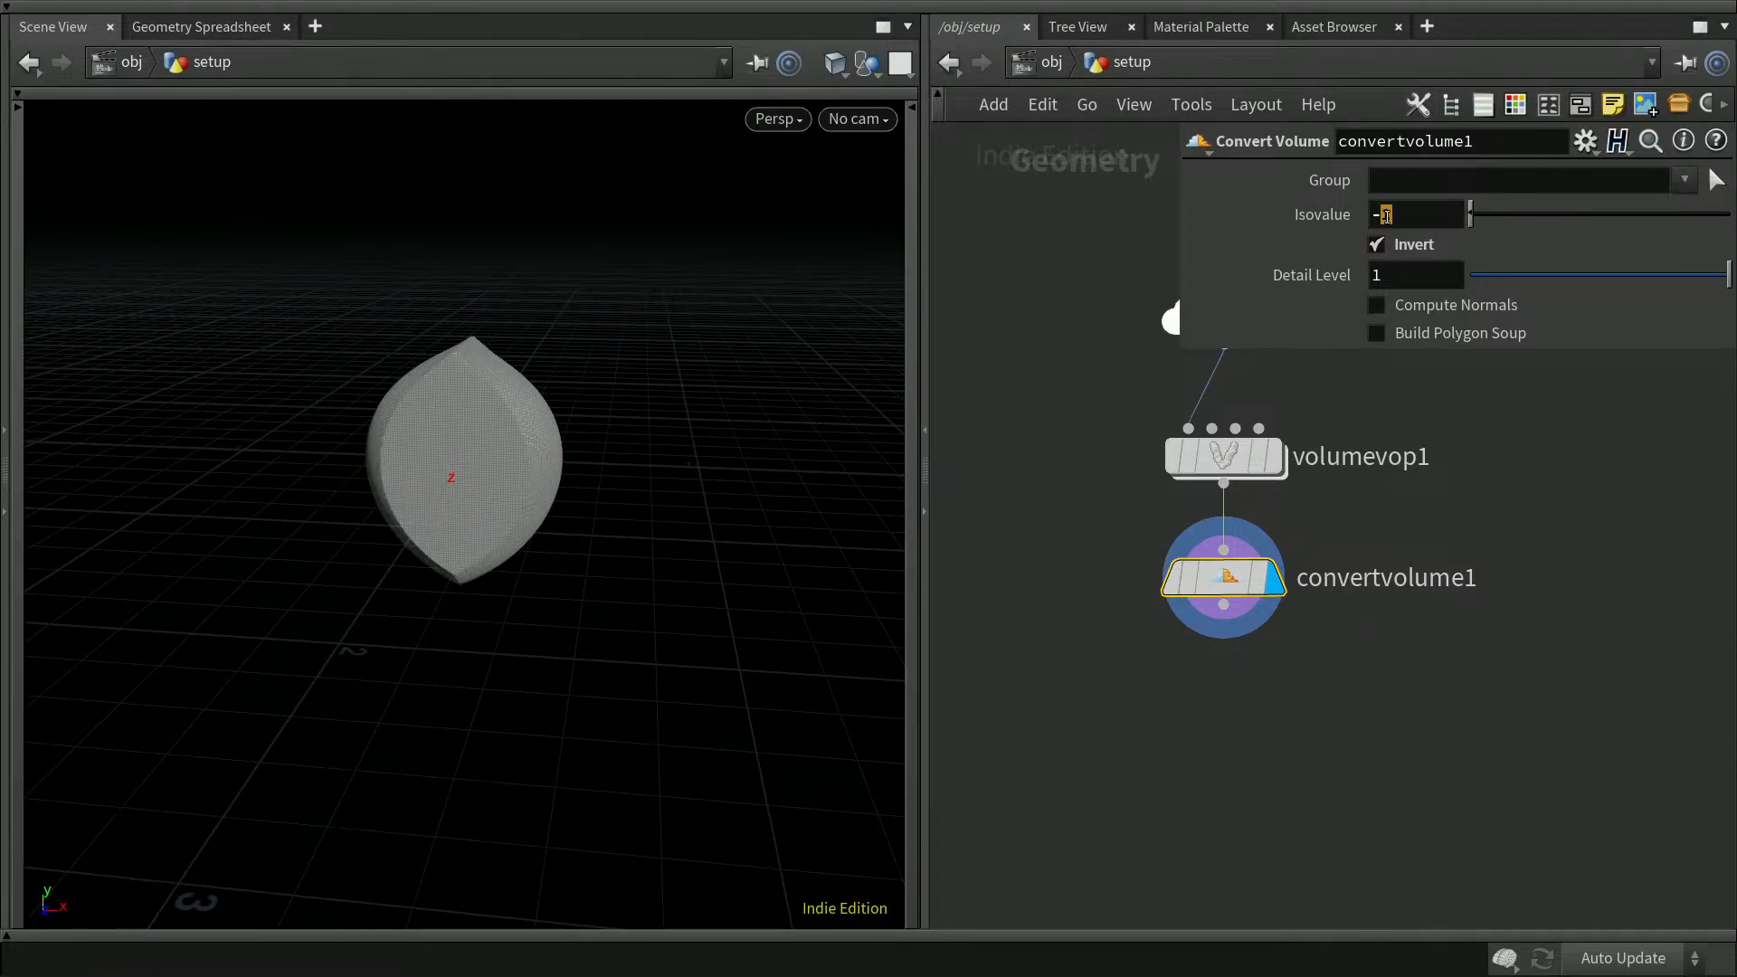
type("0.5")
key("Return")
left_click(1401, 219)
type("7")
key("Return")
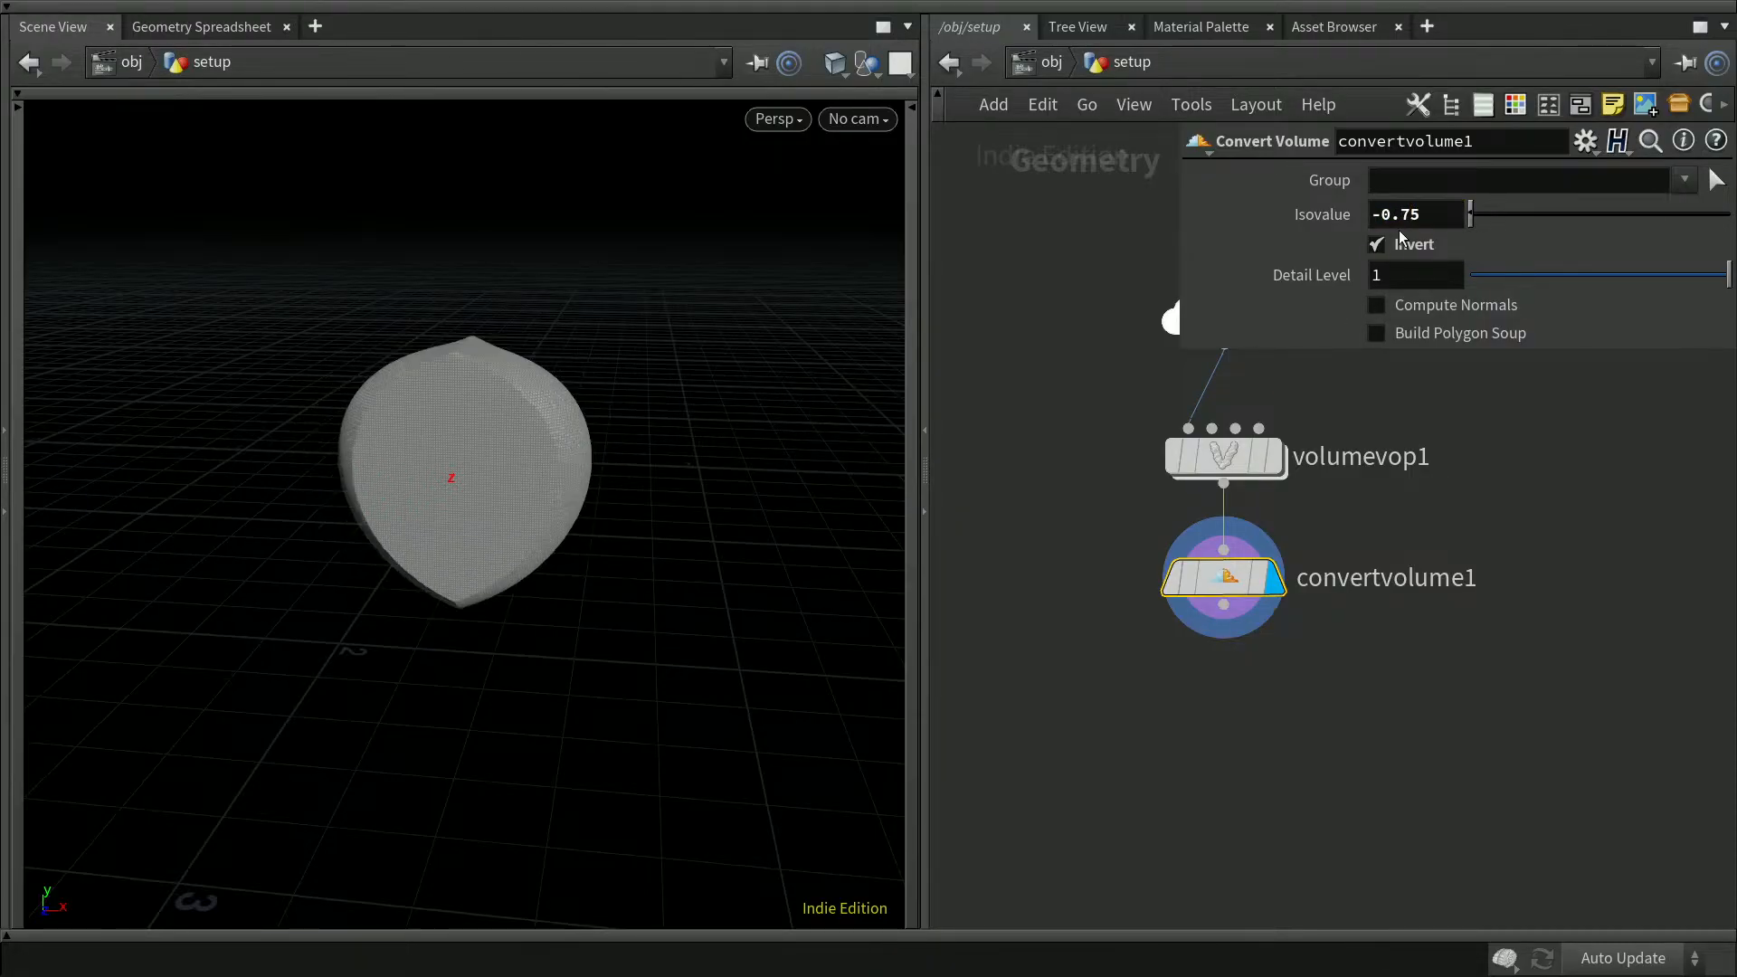
Step: Set convertvolume1's isovalue to -0.25 and deselect the node
left_click_drag(1403, 215, 1411, 216)
type("2")
key("Return")
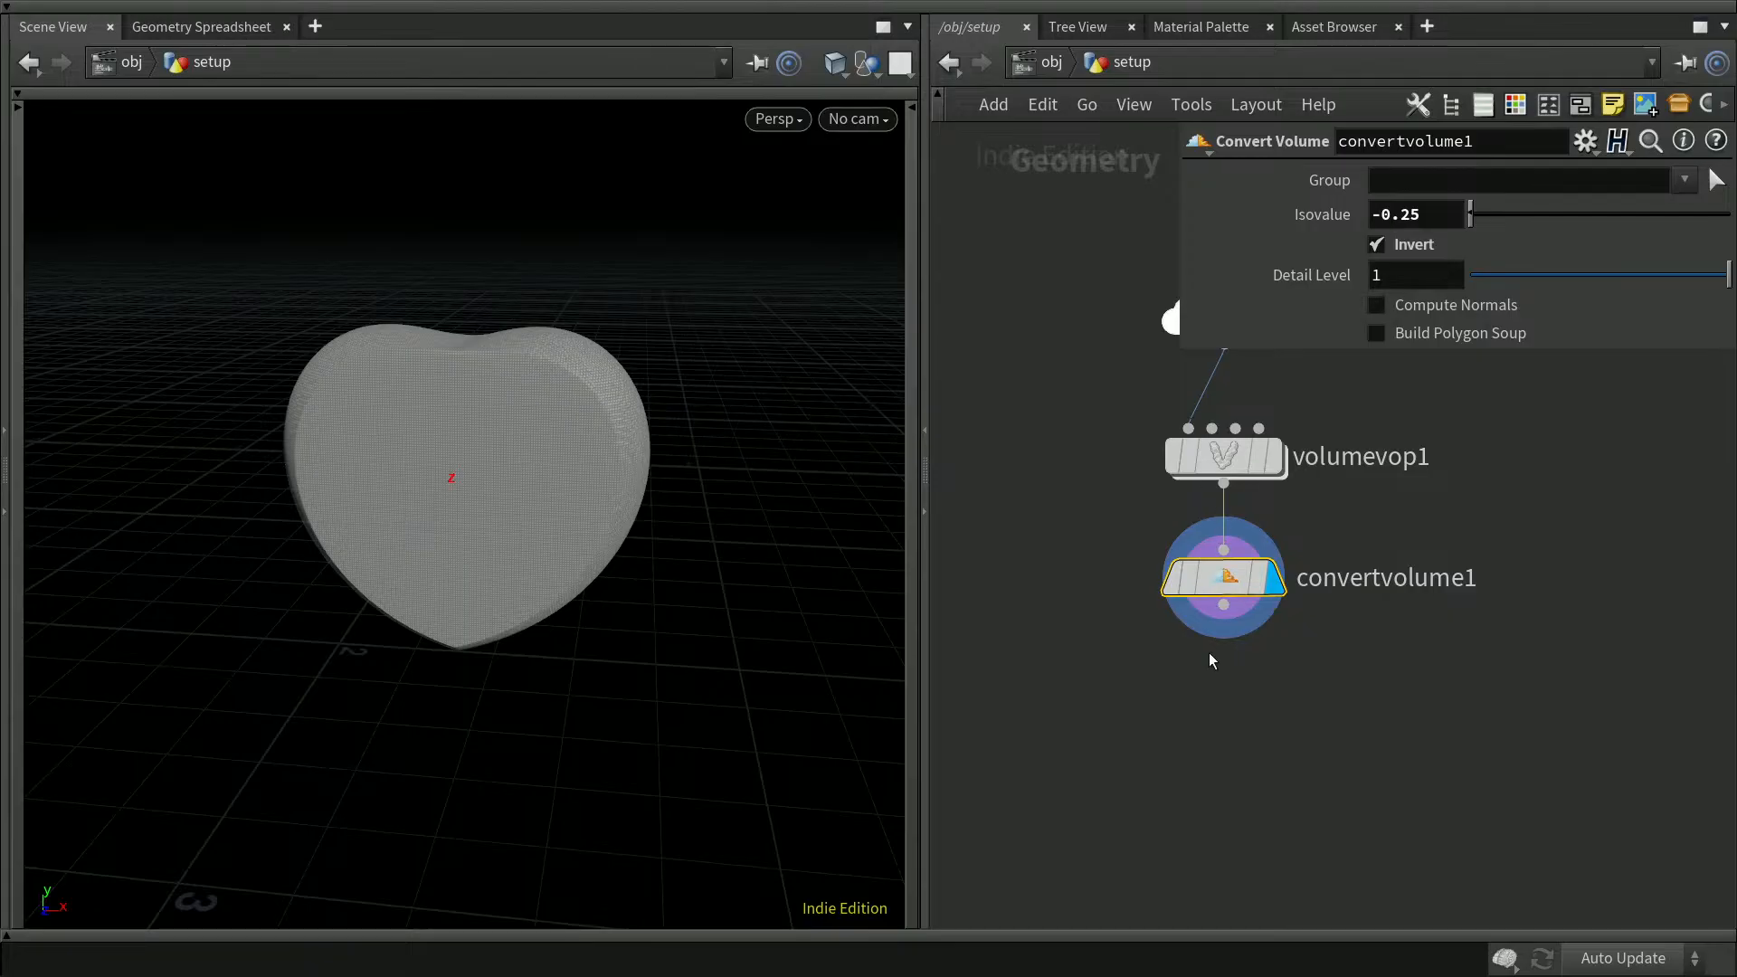
left_click(1170, 730)
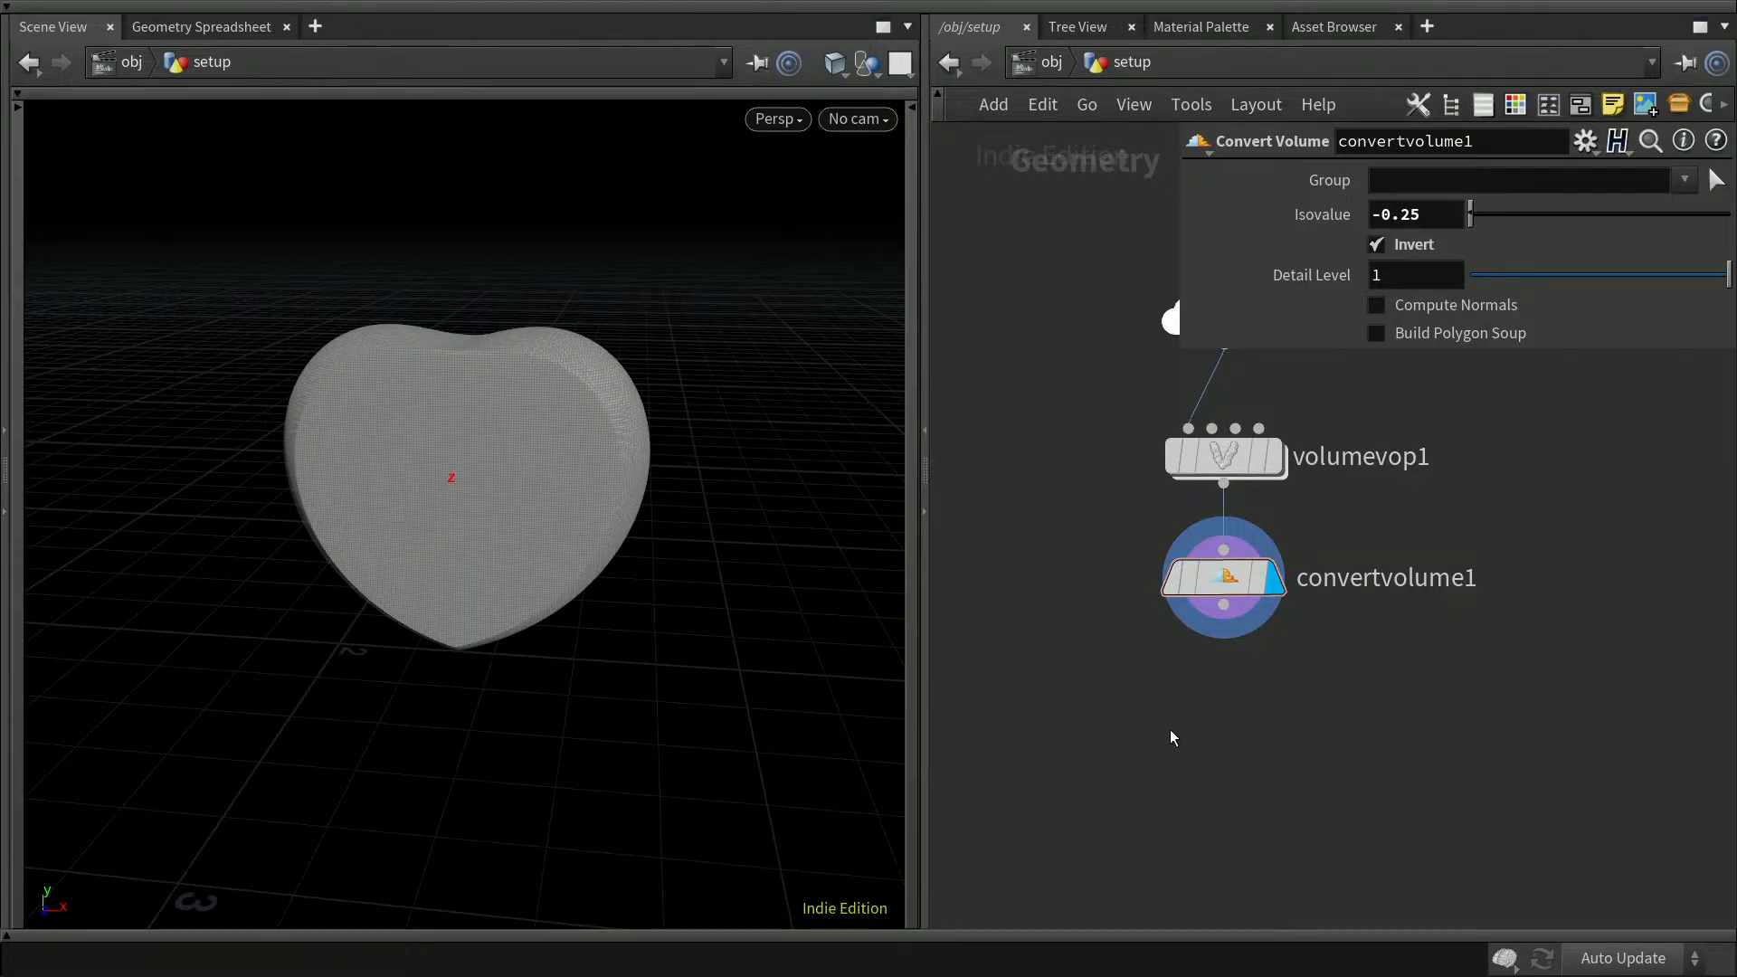